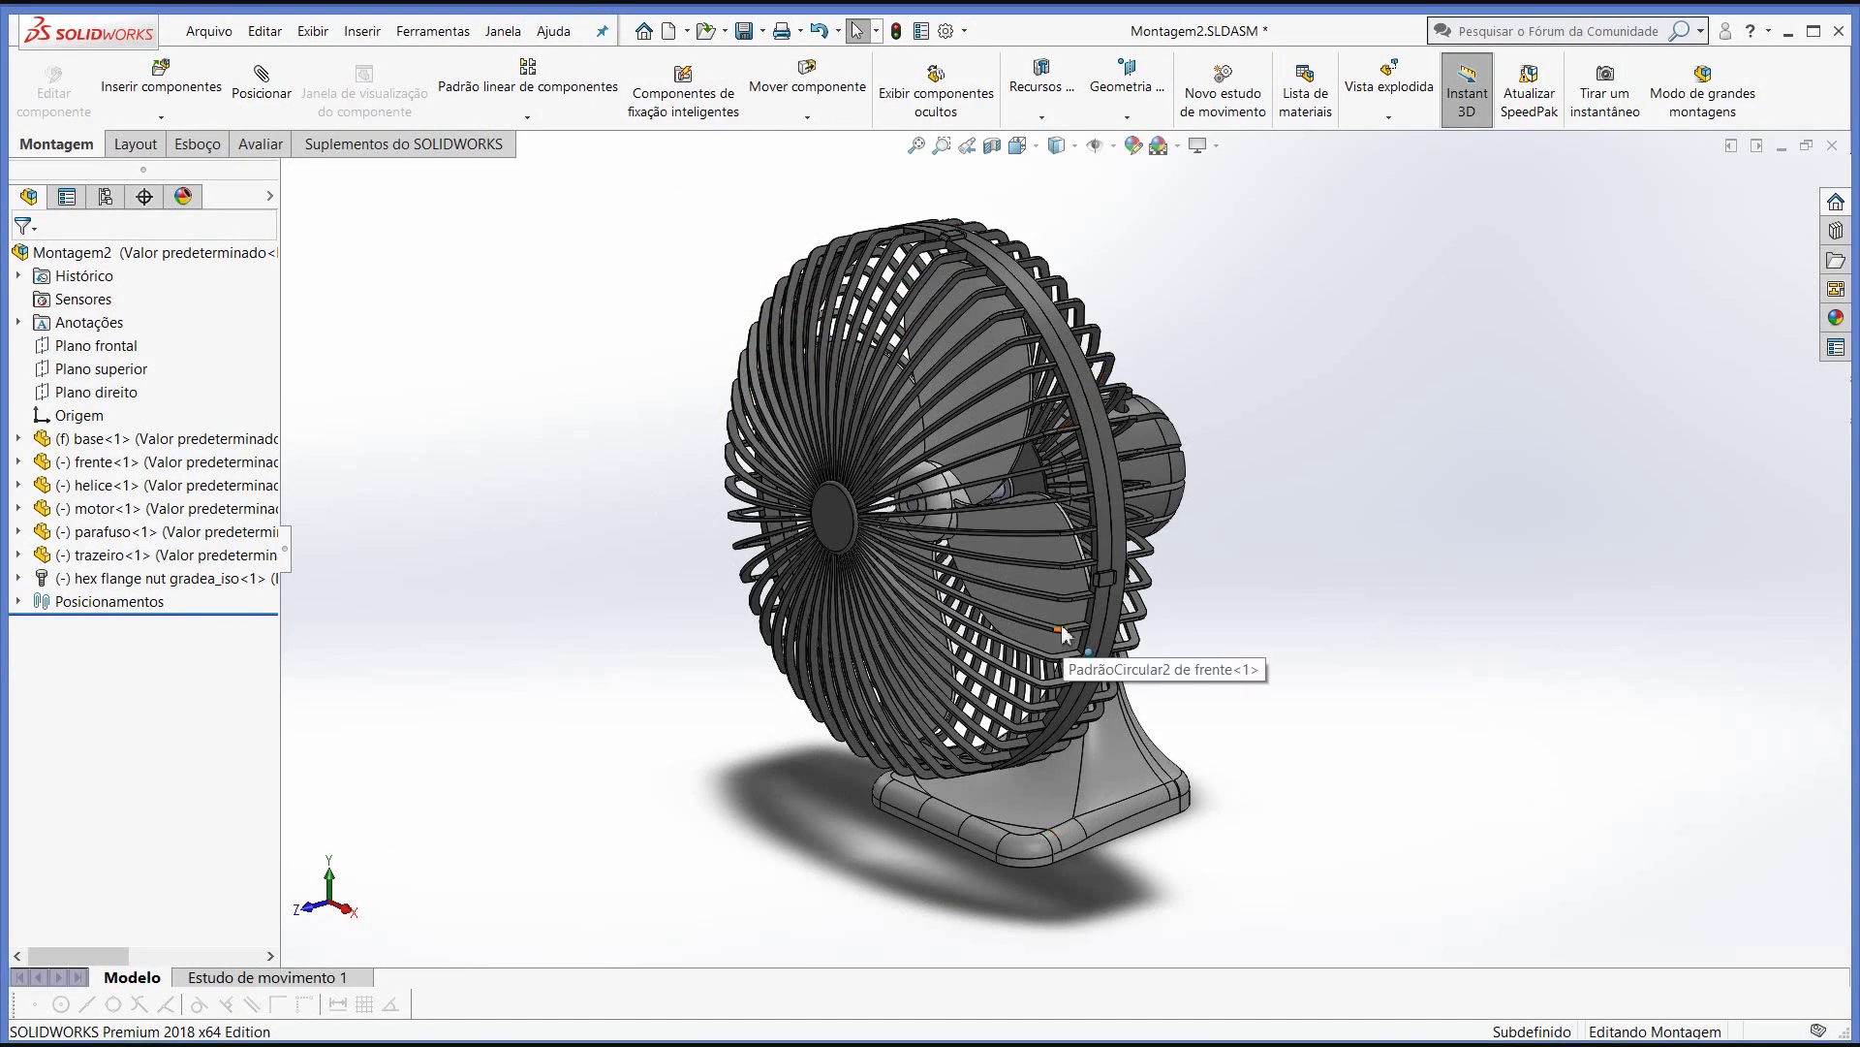
# - Start an exploded view and drag the front grille (frente-1) forward along Z as explode step 1
pyautogui.scroll(3, 1066, 492)
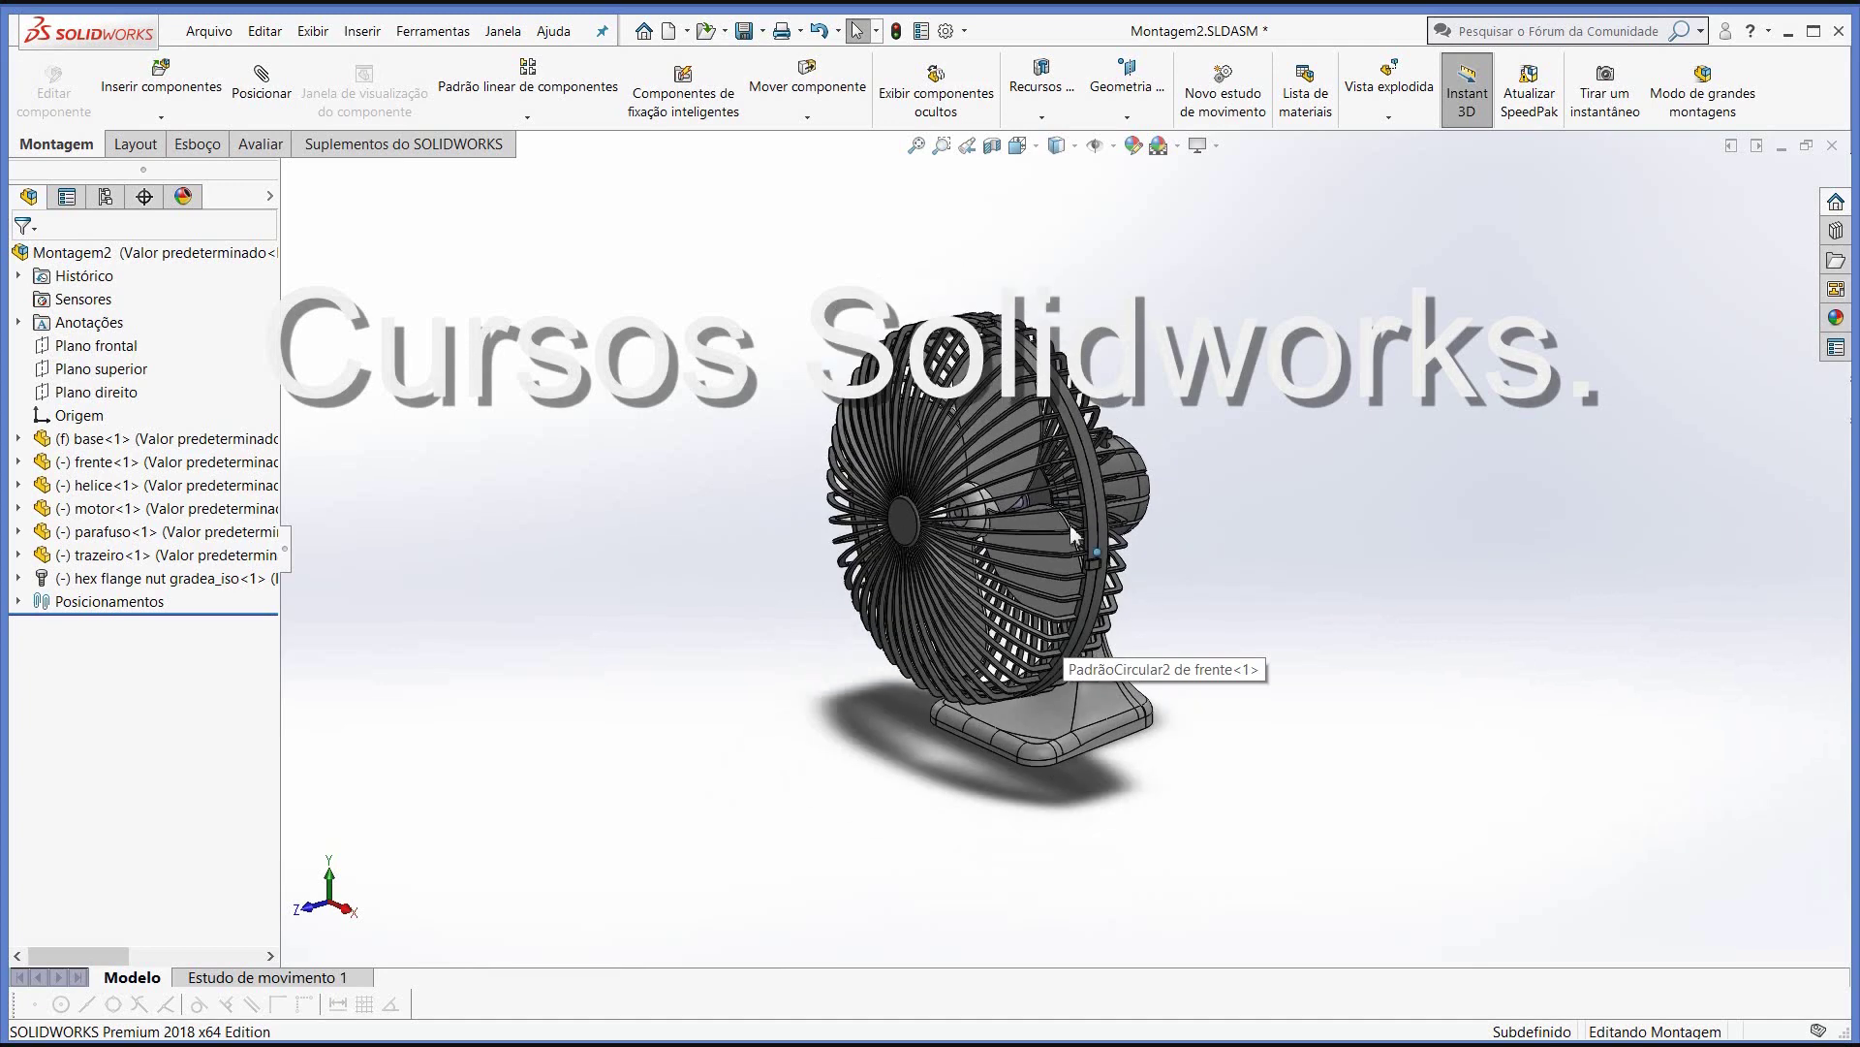
pyautogui.scroll(-2, 1070, 525)
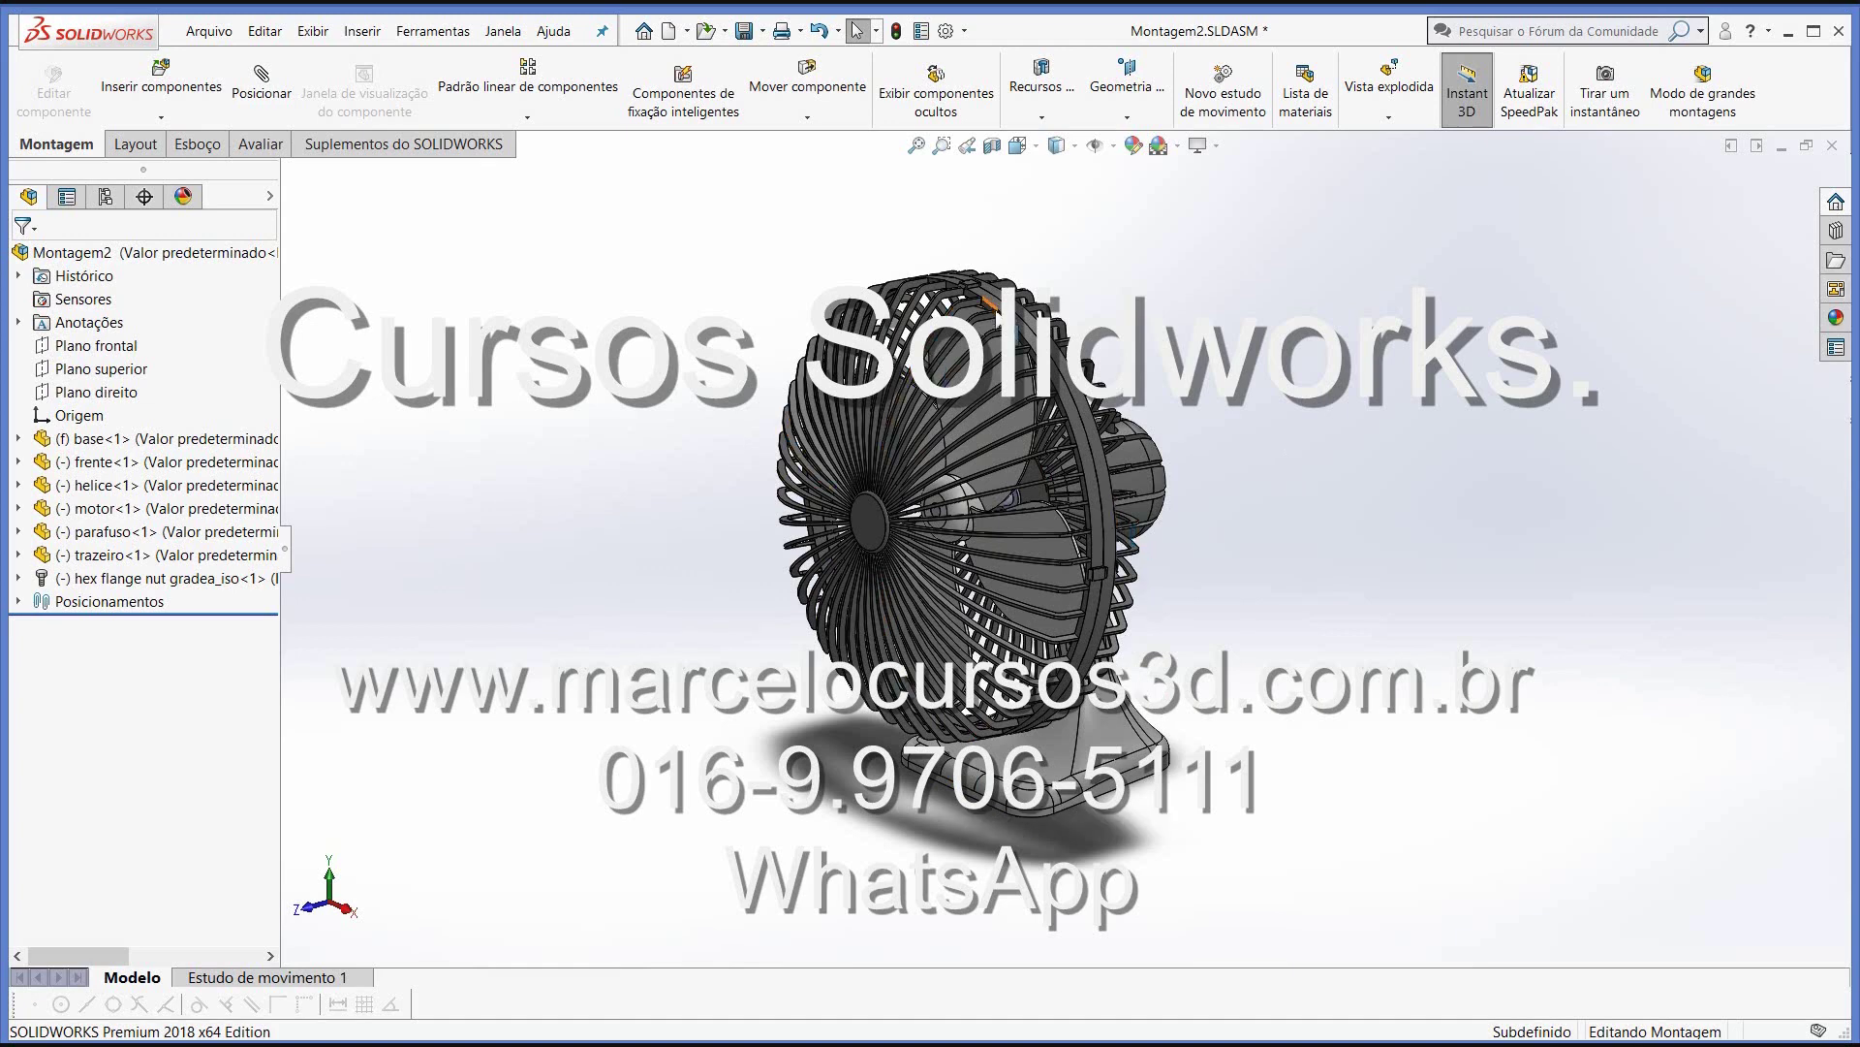
pyautogui.click(1388, 87)
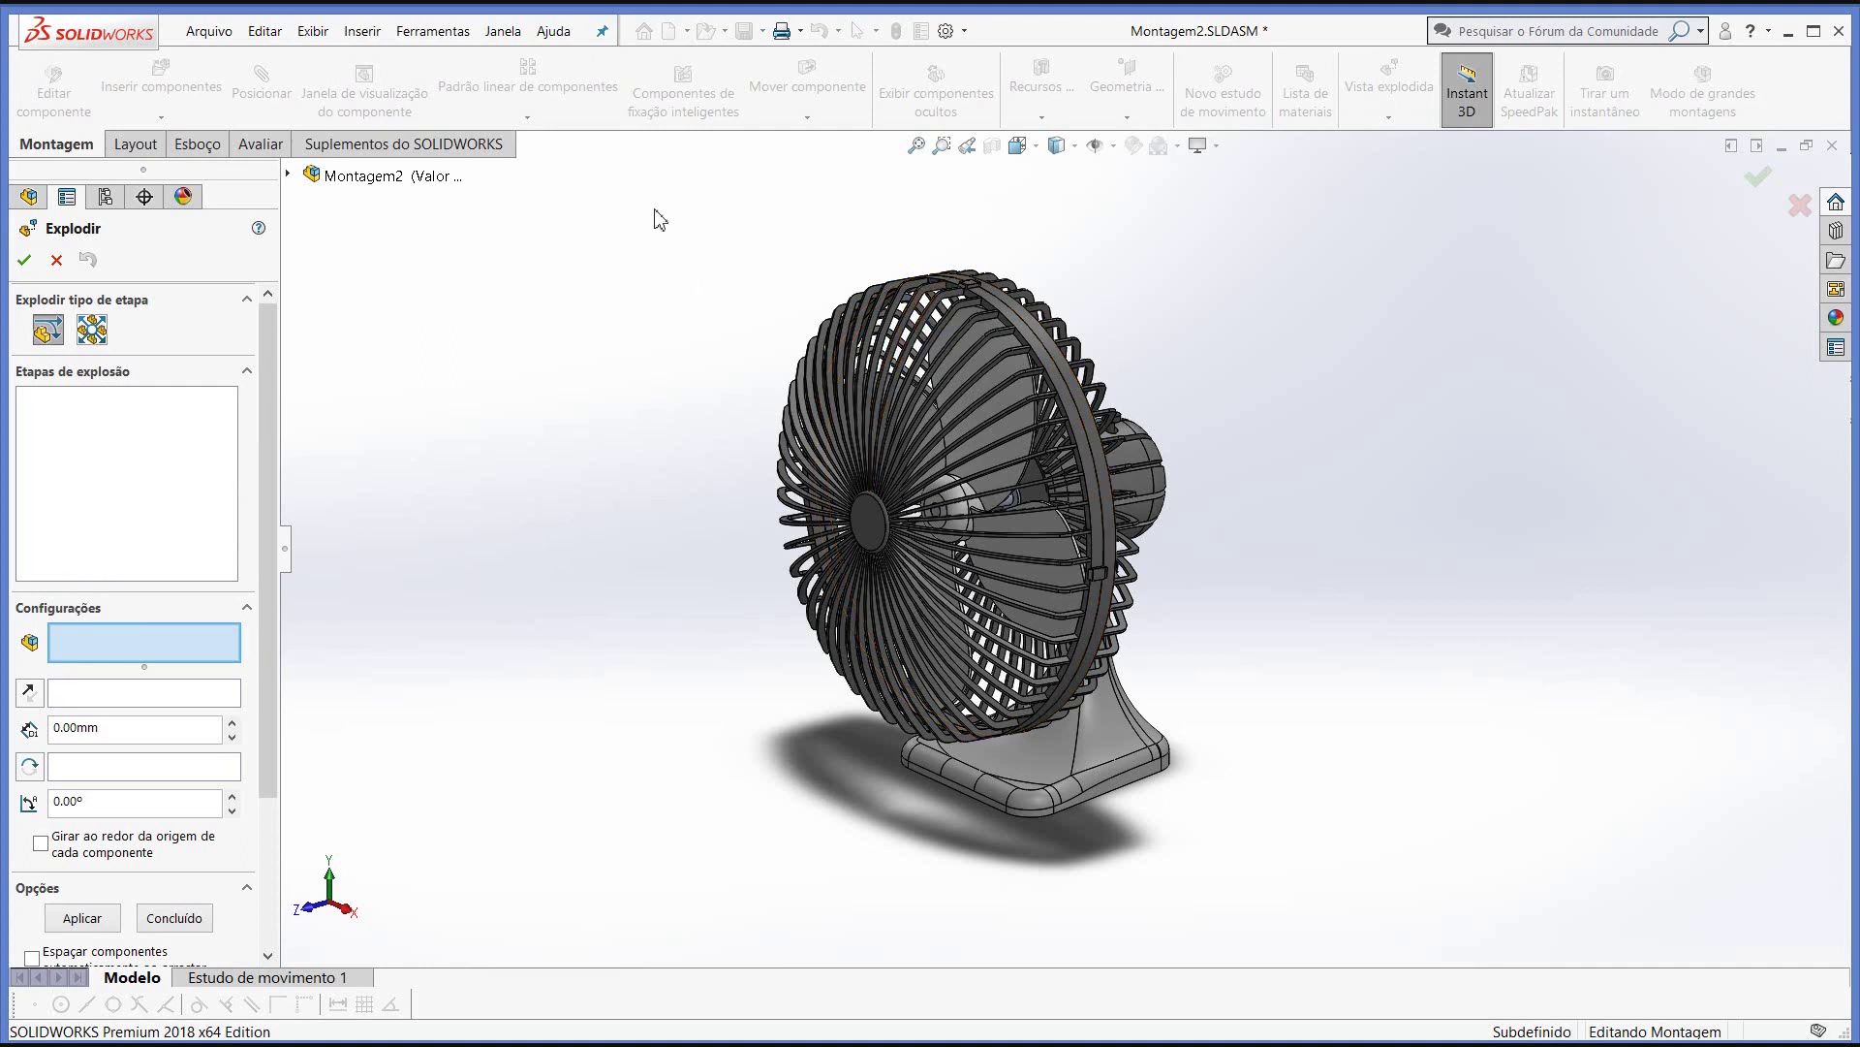
pyautogui.moveTo(655, 202)
pyautogui.mouseDown()
pyautogui.moveTo(1349, 932)
pyautogui.moveTo(438, 303)
pyautogui.mouseUp()
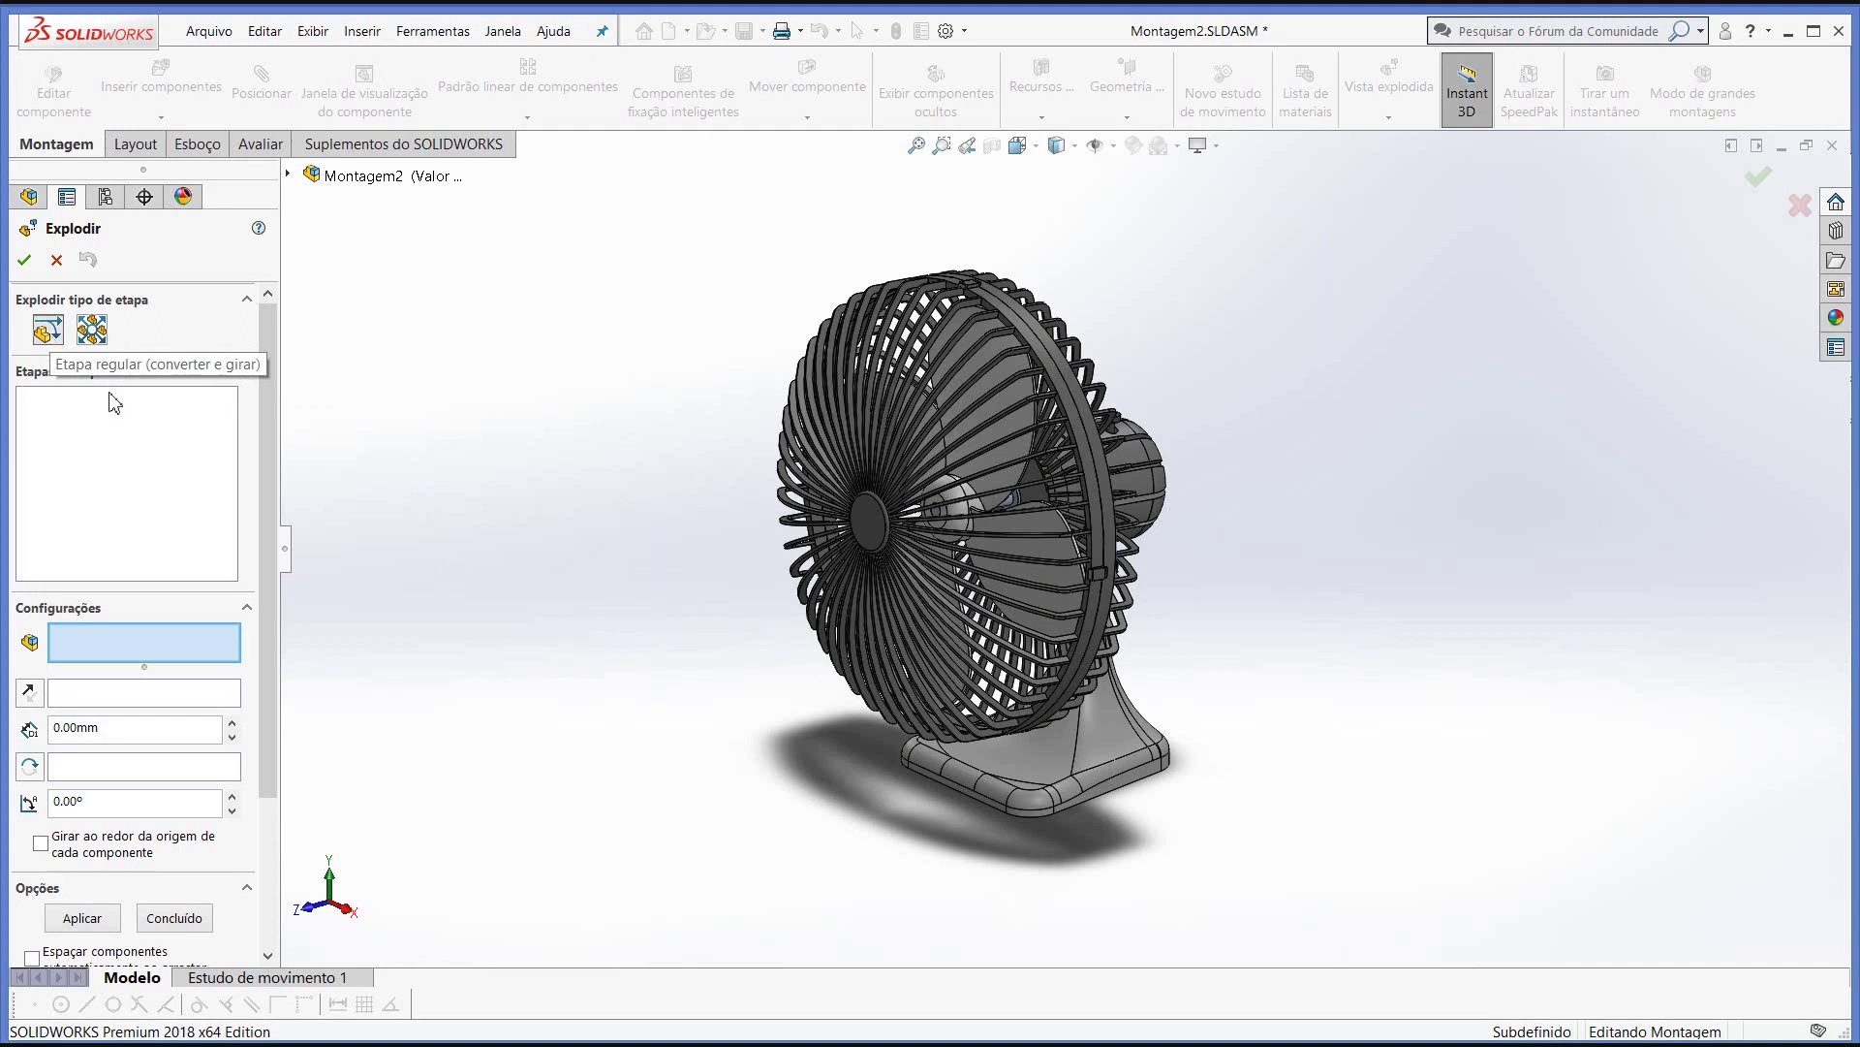
pyautogui.click(870, 535)
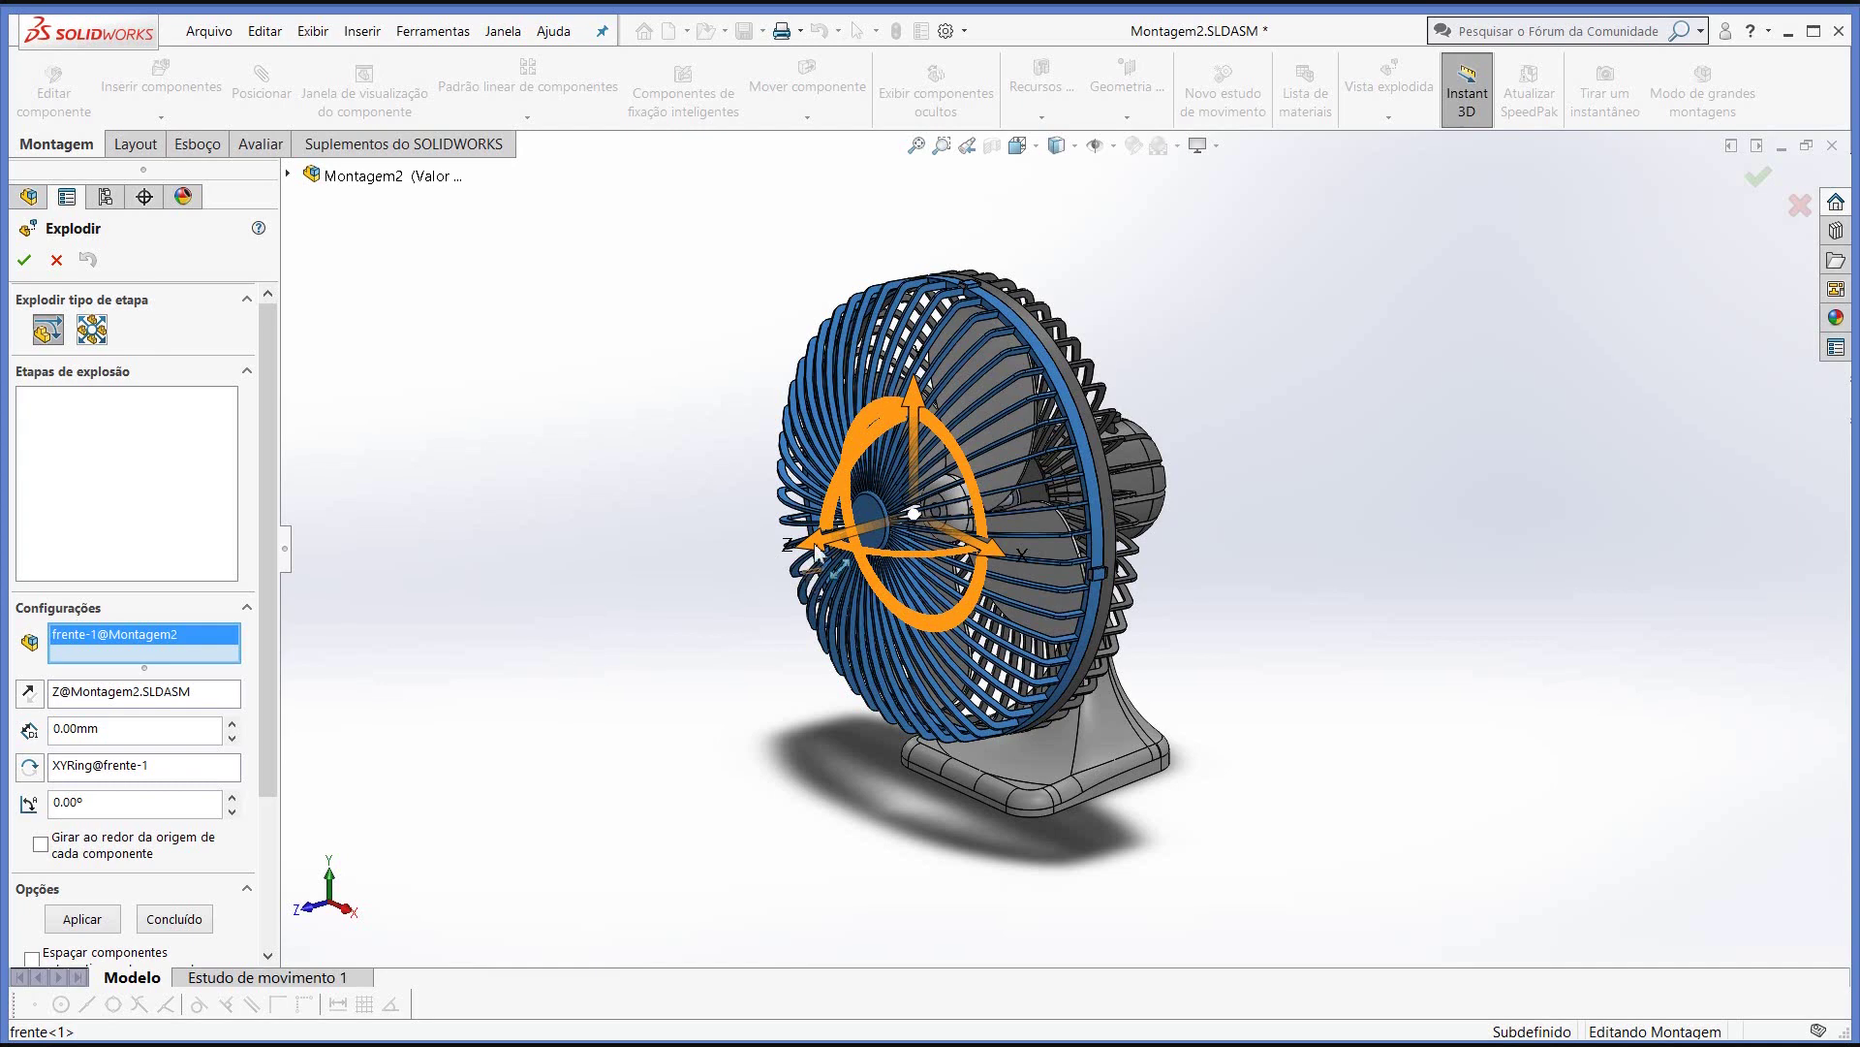
pyautogui.moveTo(814, 550); pyautogui.dragTo(373, 674)
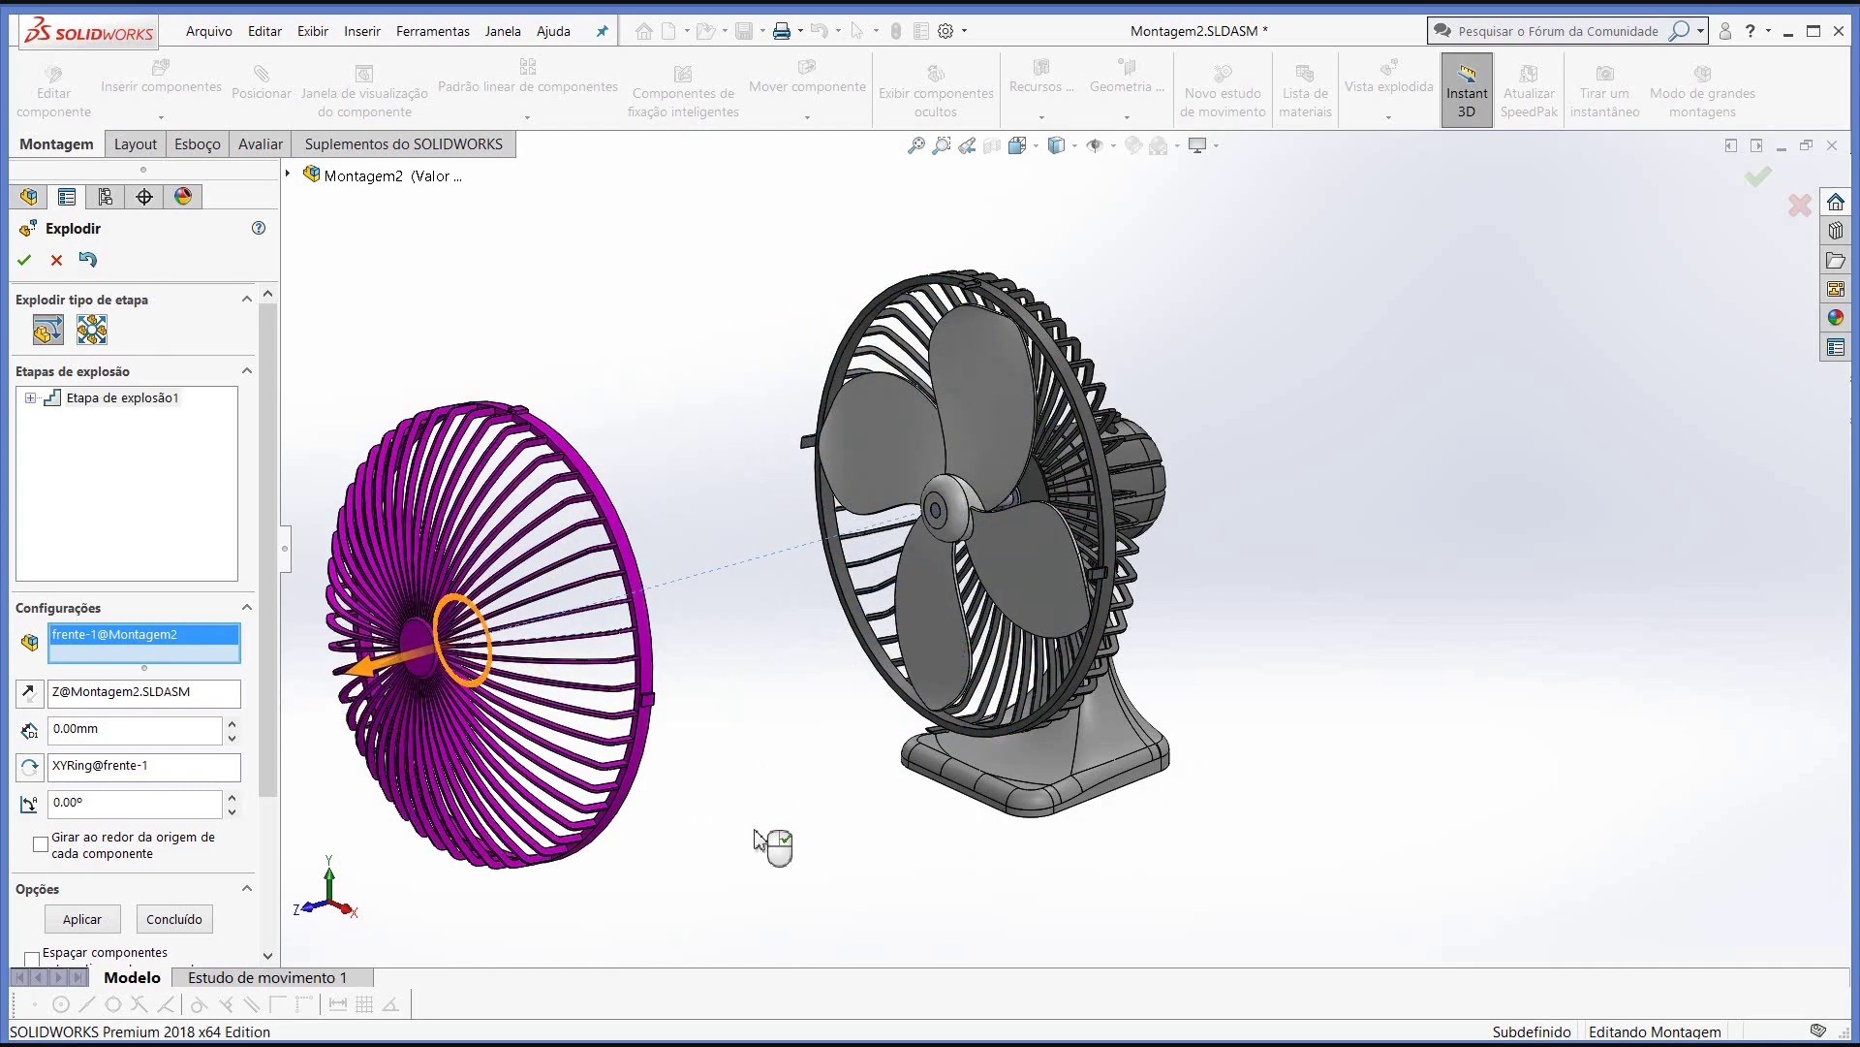
# - Pull the propeller (helice-1) forward and the motor (motor-1) about 228 mm behind the fan
pyautogui.click(977, 465)
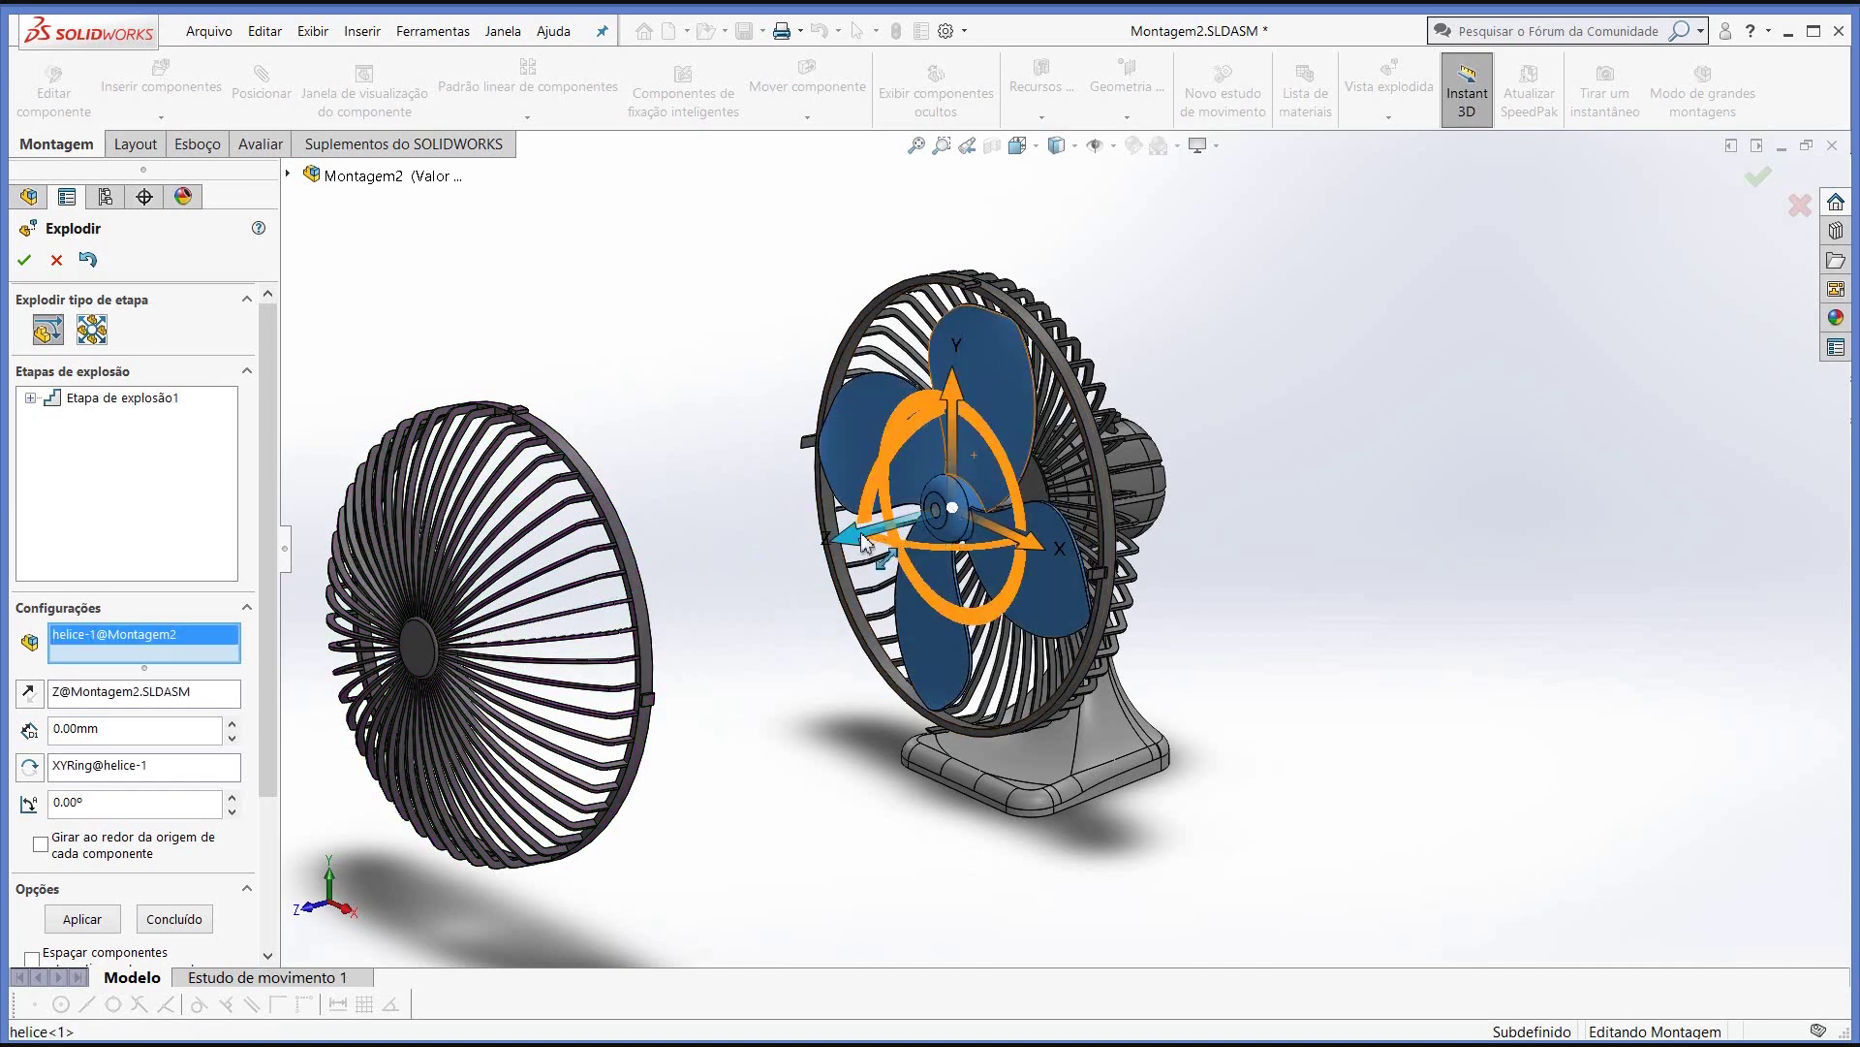
pyautogui.moveTo(868, 543)
pyautogui.mouseDown()
pyautogui.moveTo(609, 693)
pyautogui.moveTo(379, 740)
pyautogui.moveTo(409, 755)
pyautogui.mouseUp()
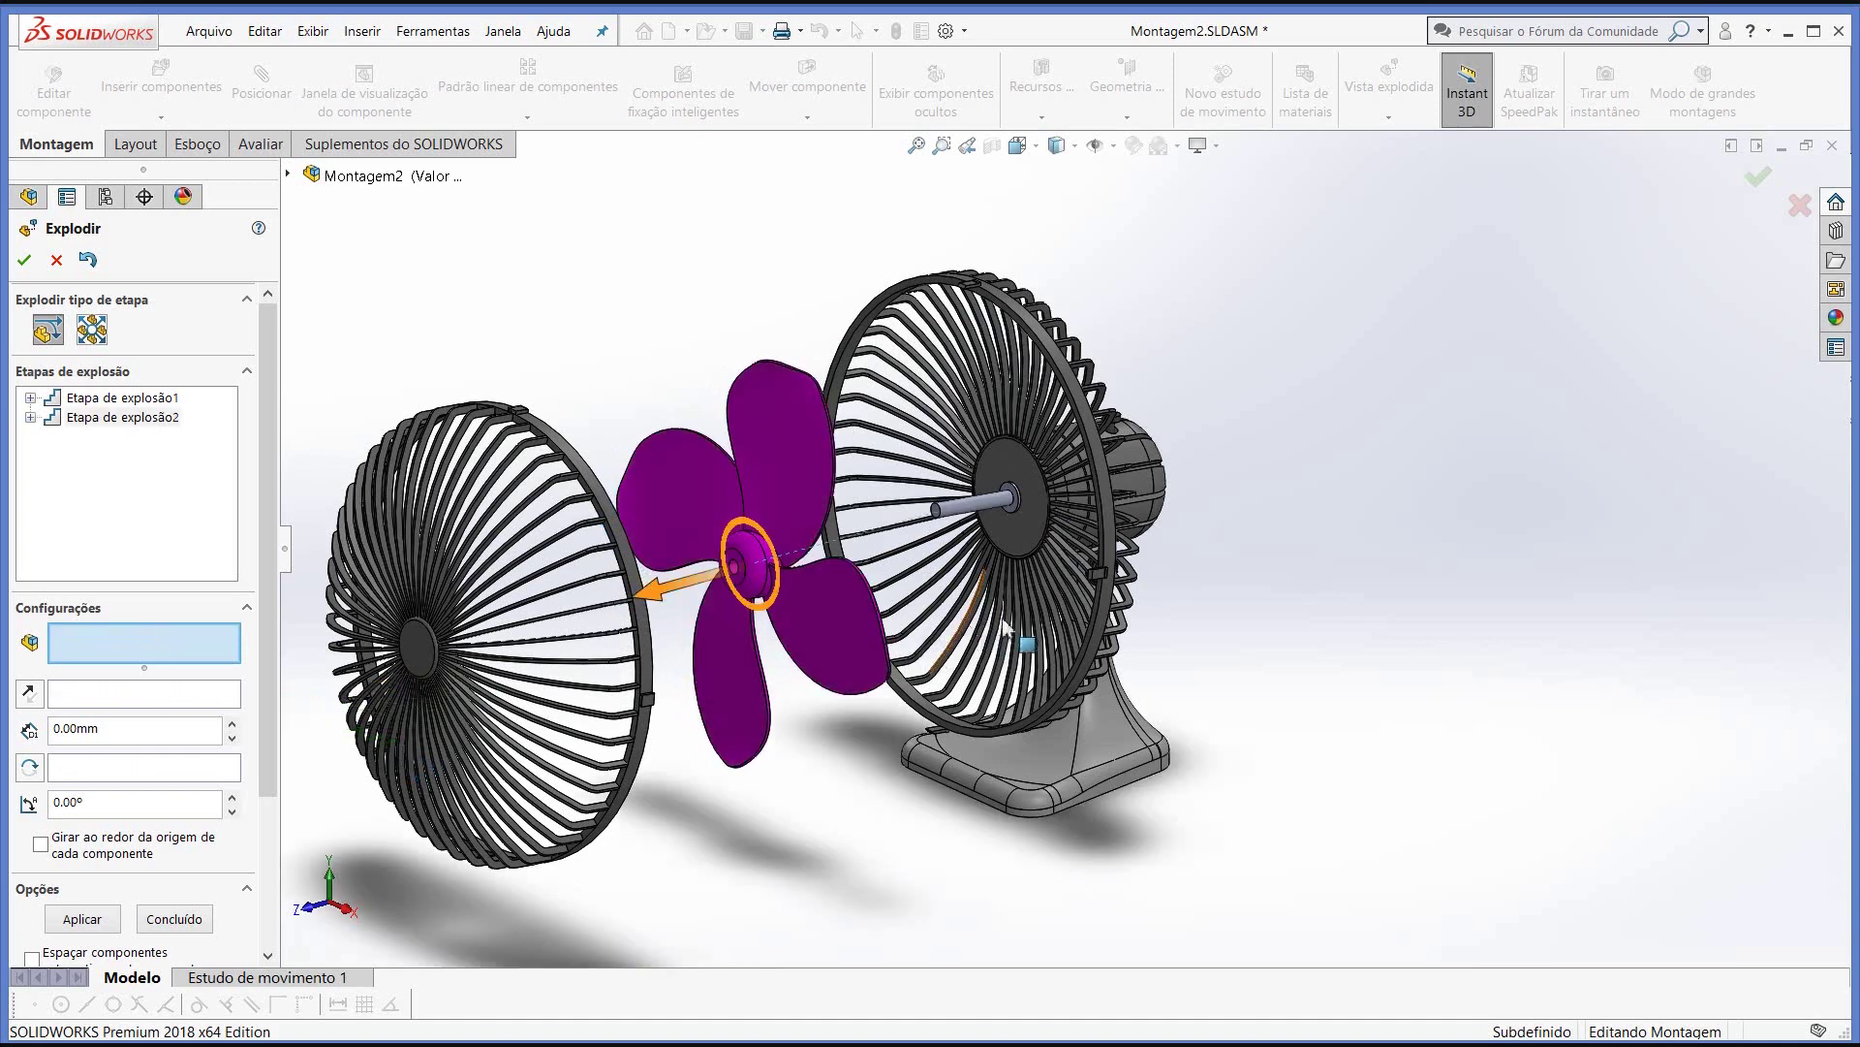
pyautogui.click(1153, 488)
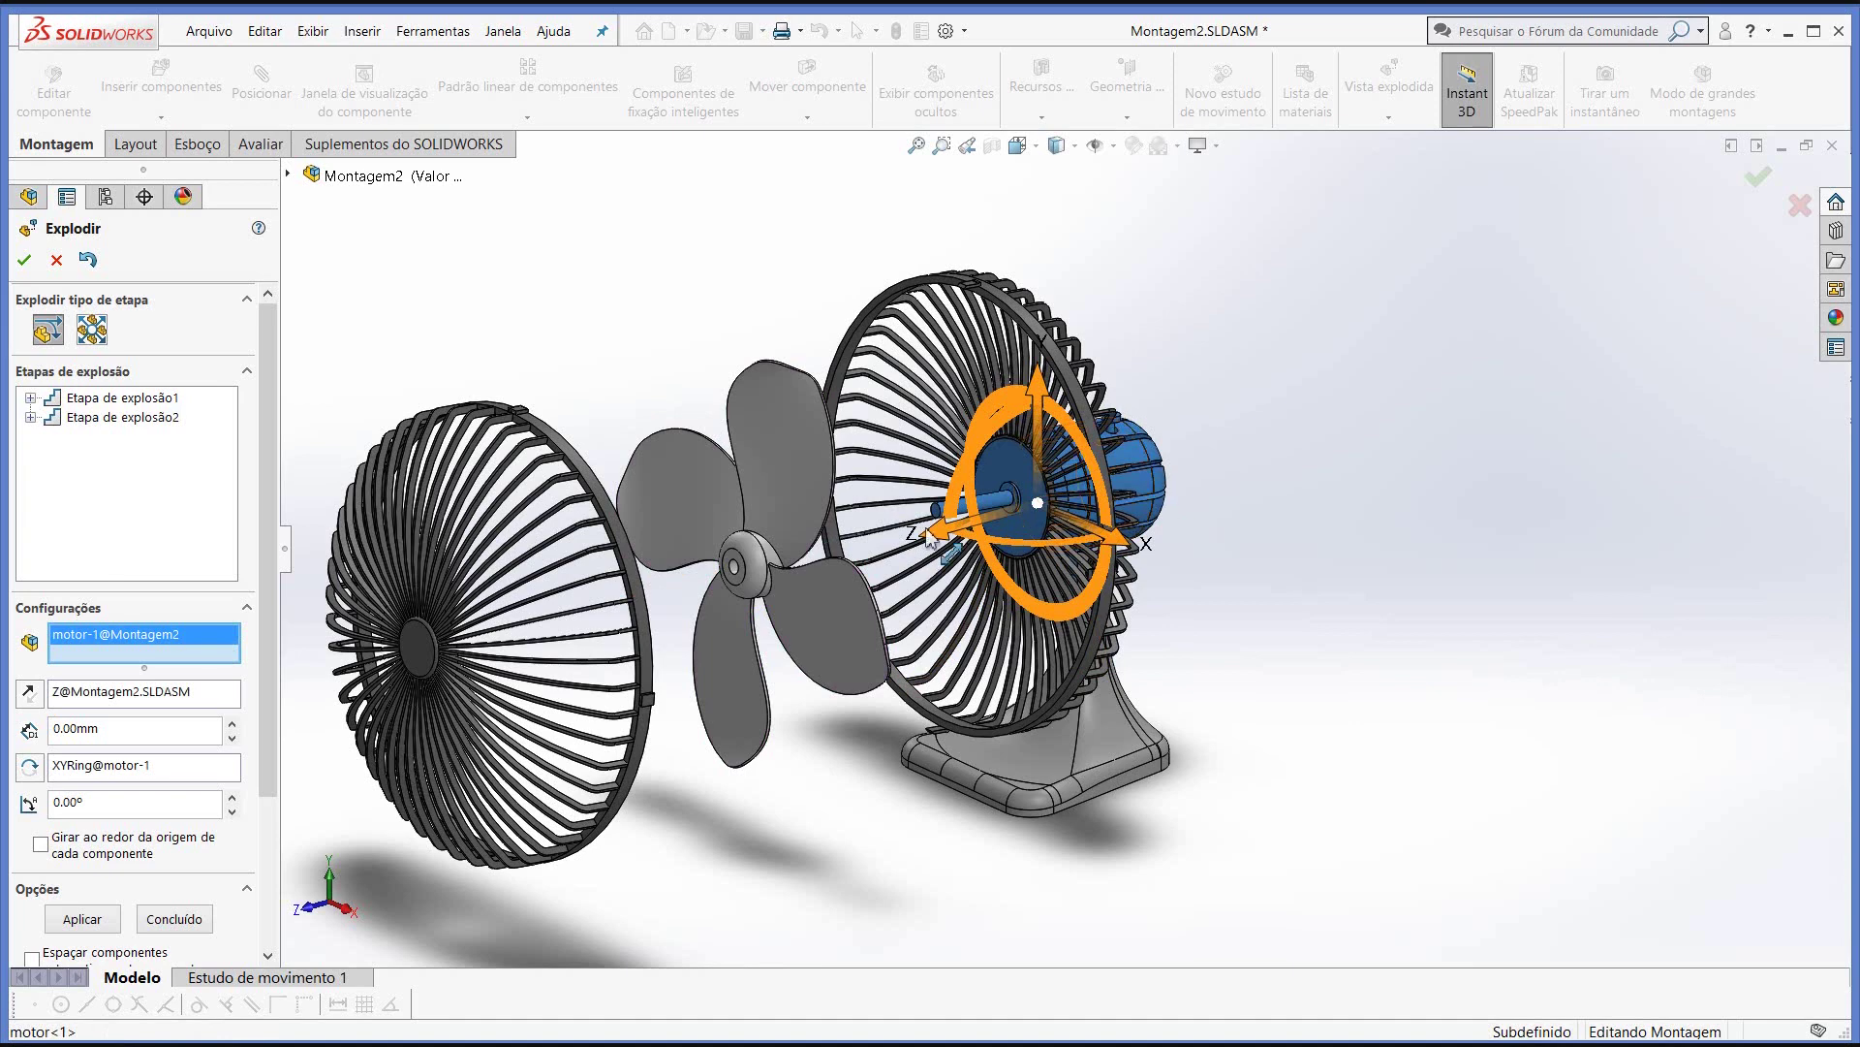
pyautogui.moveTo(953, 538); pyautogui.dragTo(1426, 430)
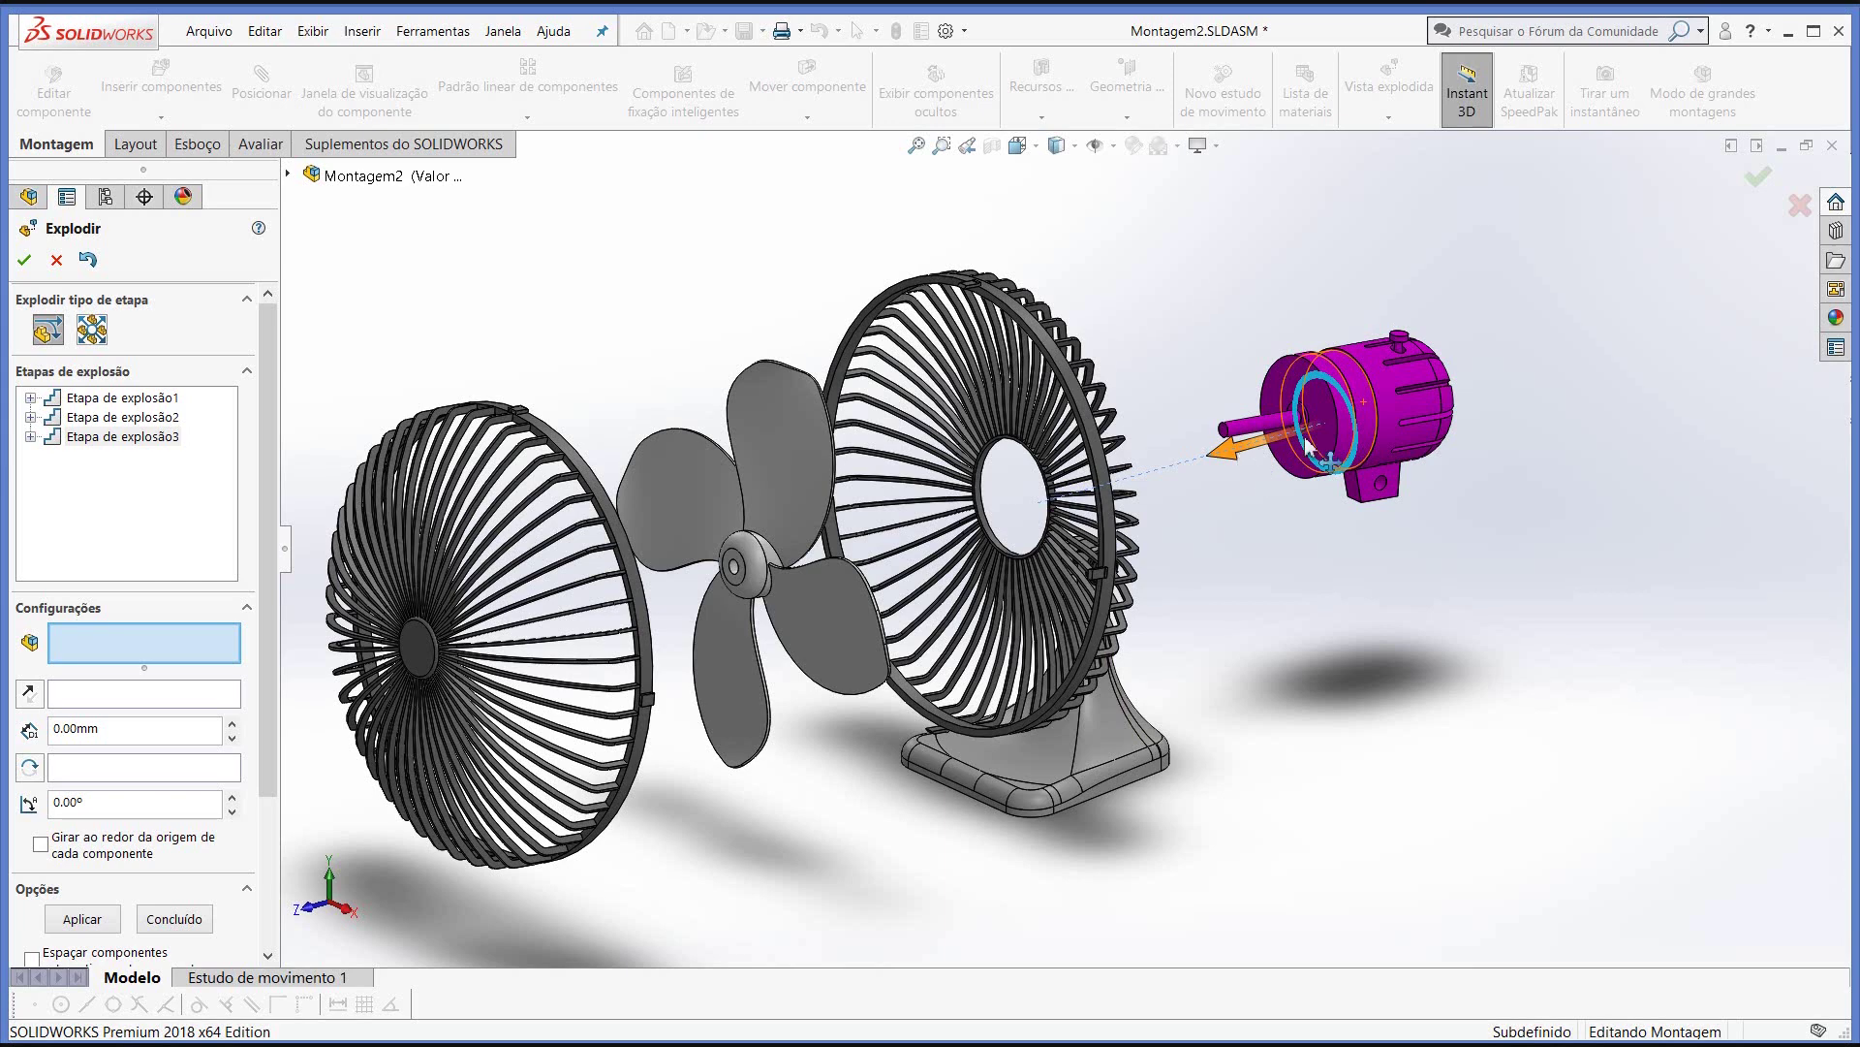
pyautogui.moveTo(1239, 460); pyautogui.dragTo(1405, 415)
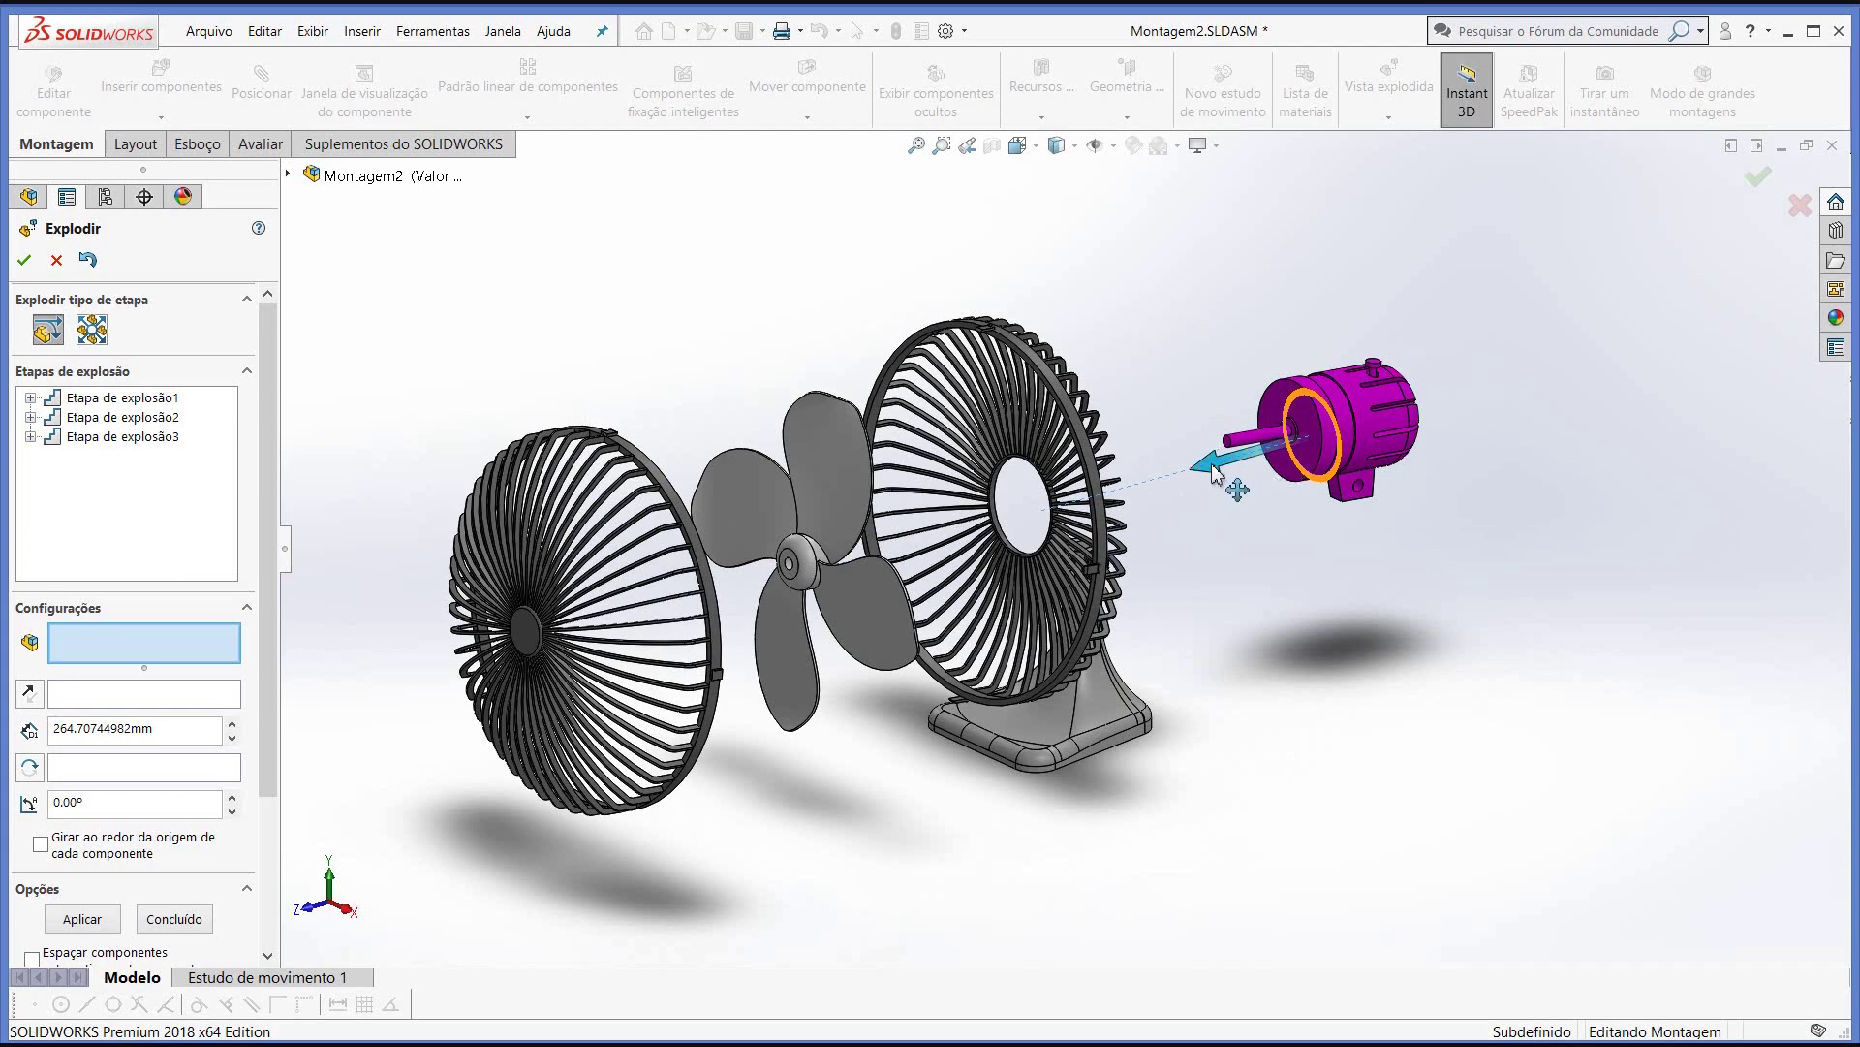
pyautogui.moveTo(1213, 475)
pyautogui.mouseDown()
pyautogui.moveTo(1104, 512)
pyautogui.moveTo(1149, 489)
pyautogui.mouseUp()
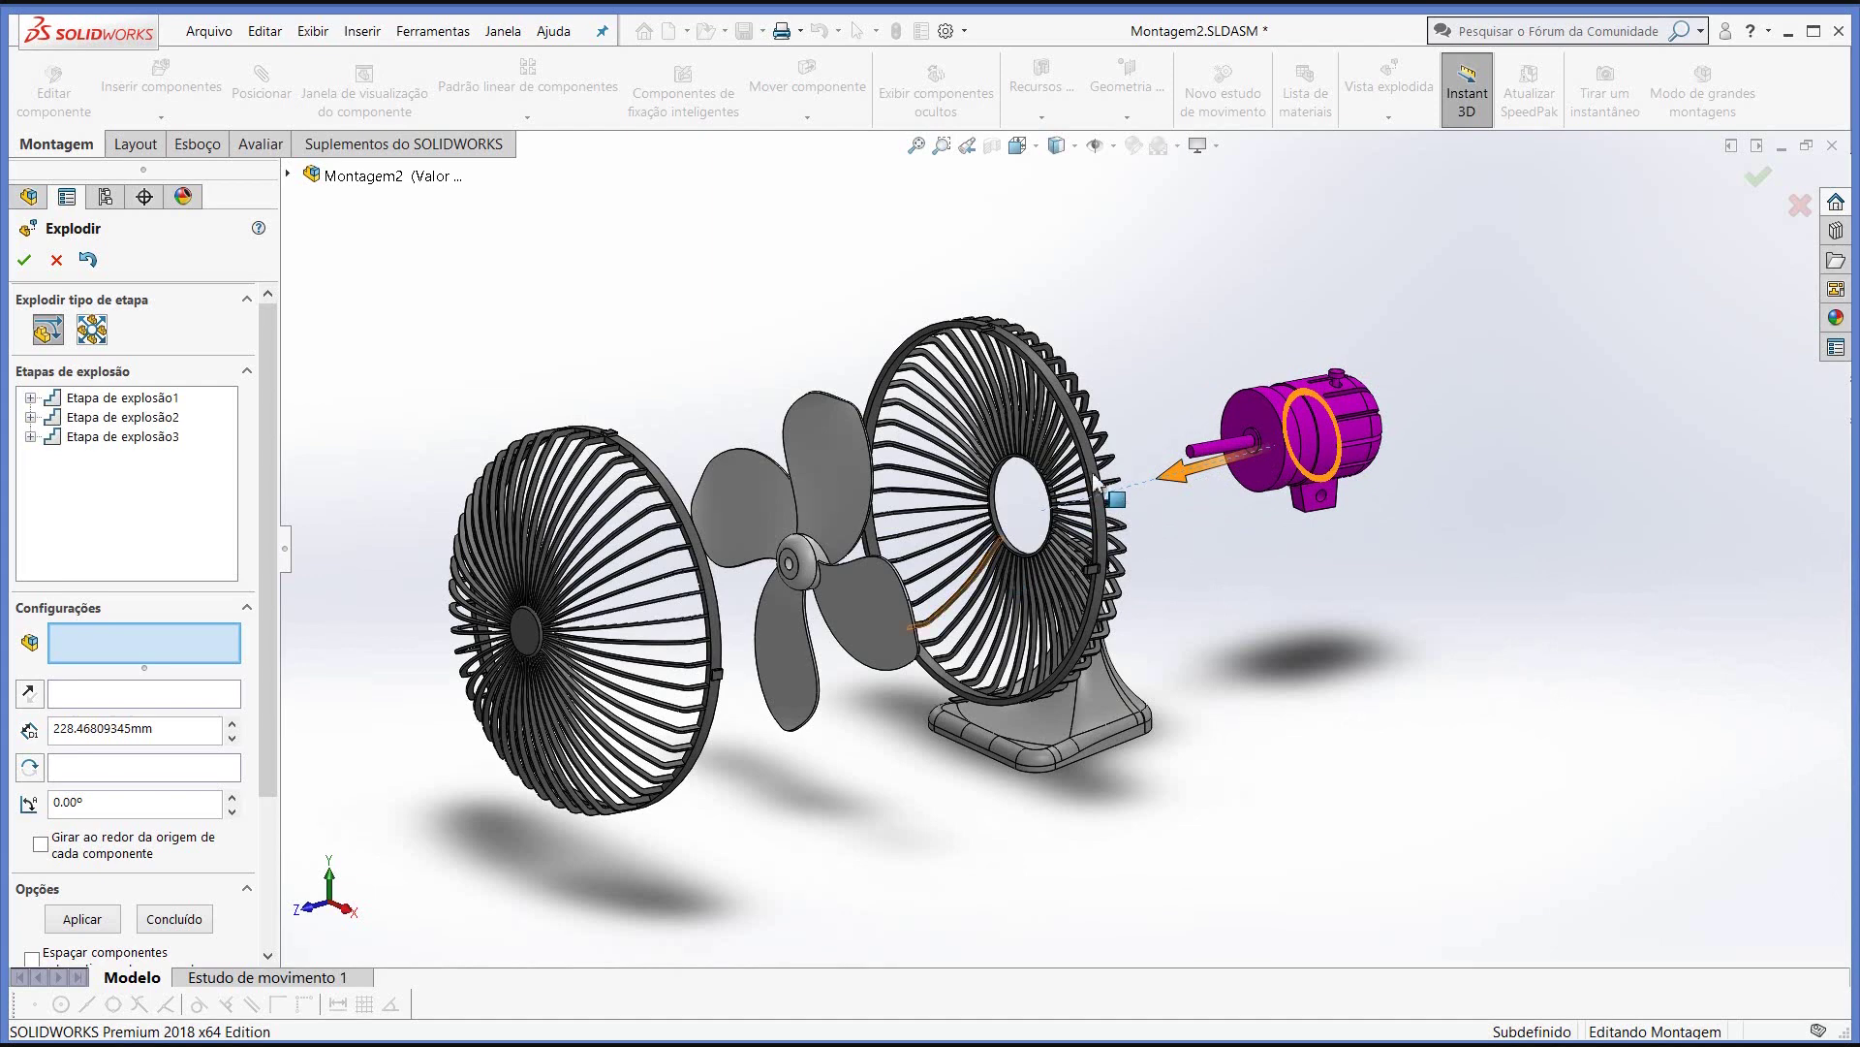
pyautogui.click(906, 545)
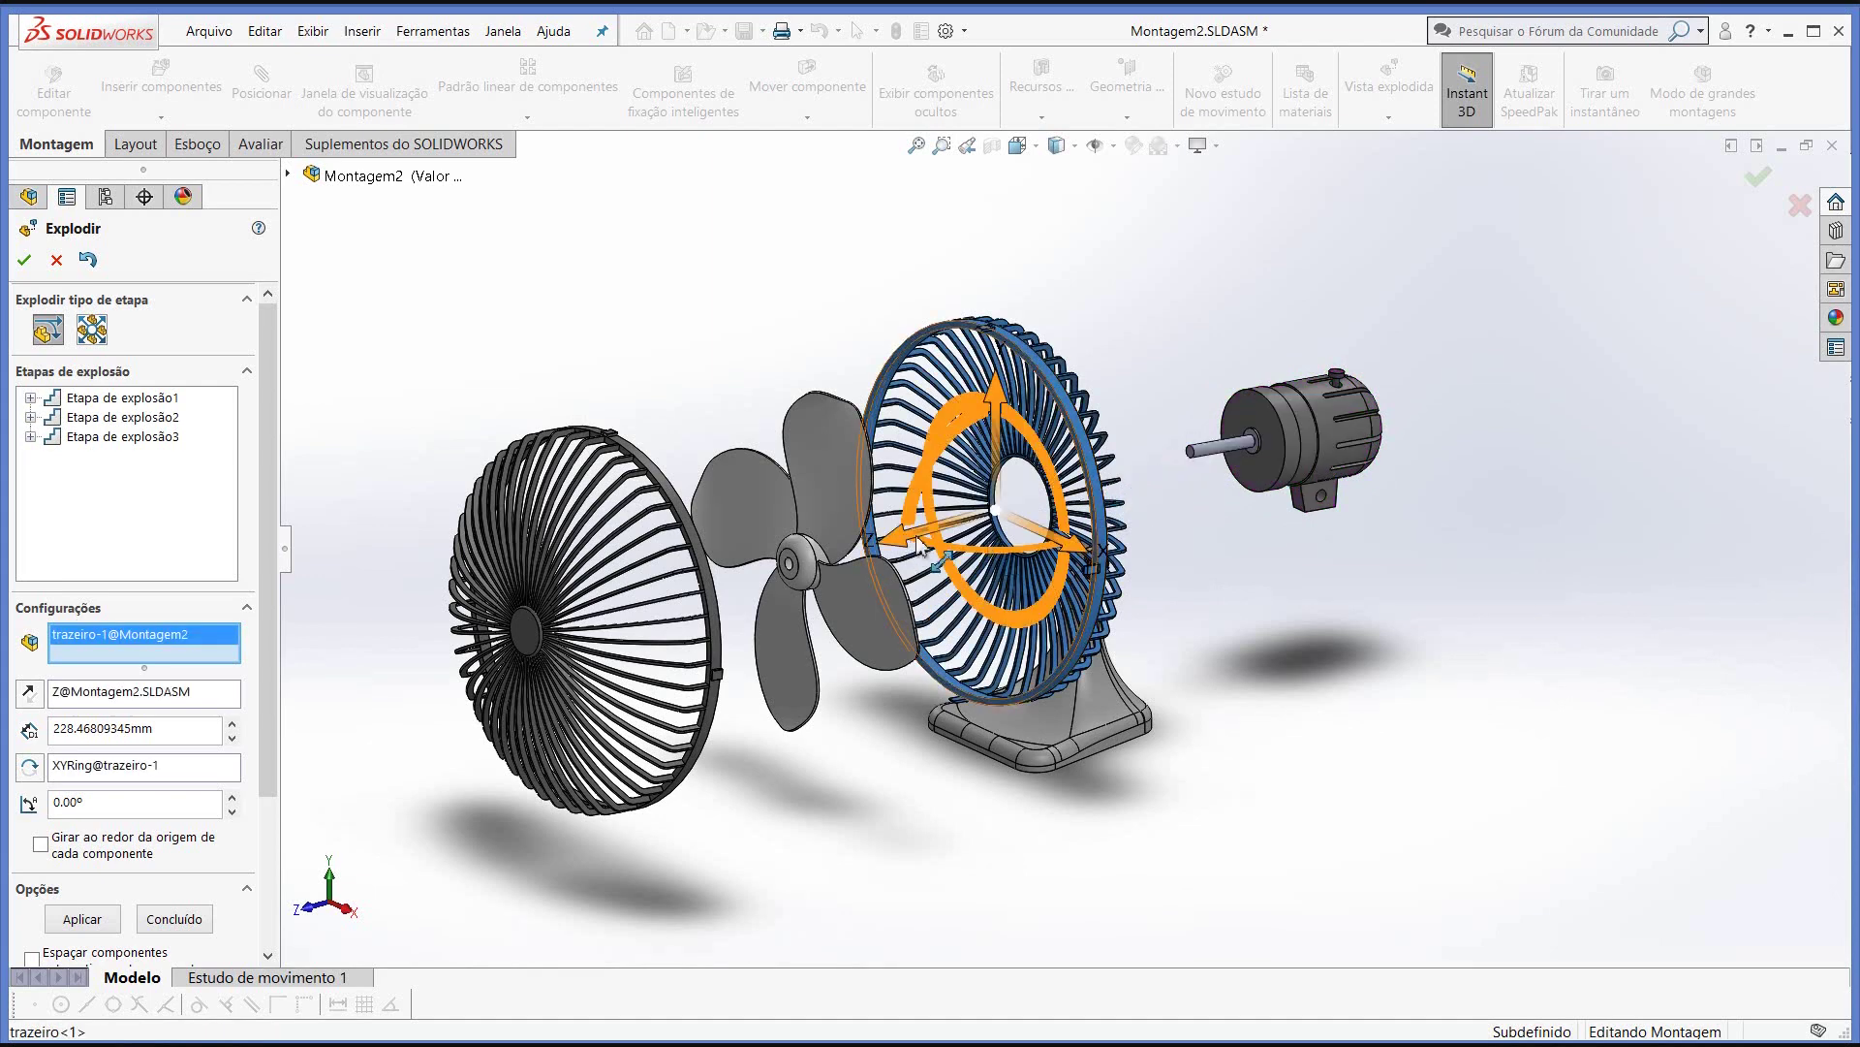
# - Slide the rear guard (trazeiro-1) along Z and push the front grille further forward as steps 4 and 5
pyautogui.moveTo(981, 539); pyautogui.dragTo(1046, 538)
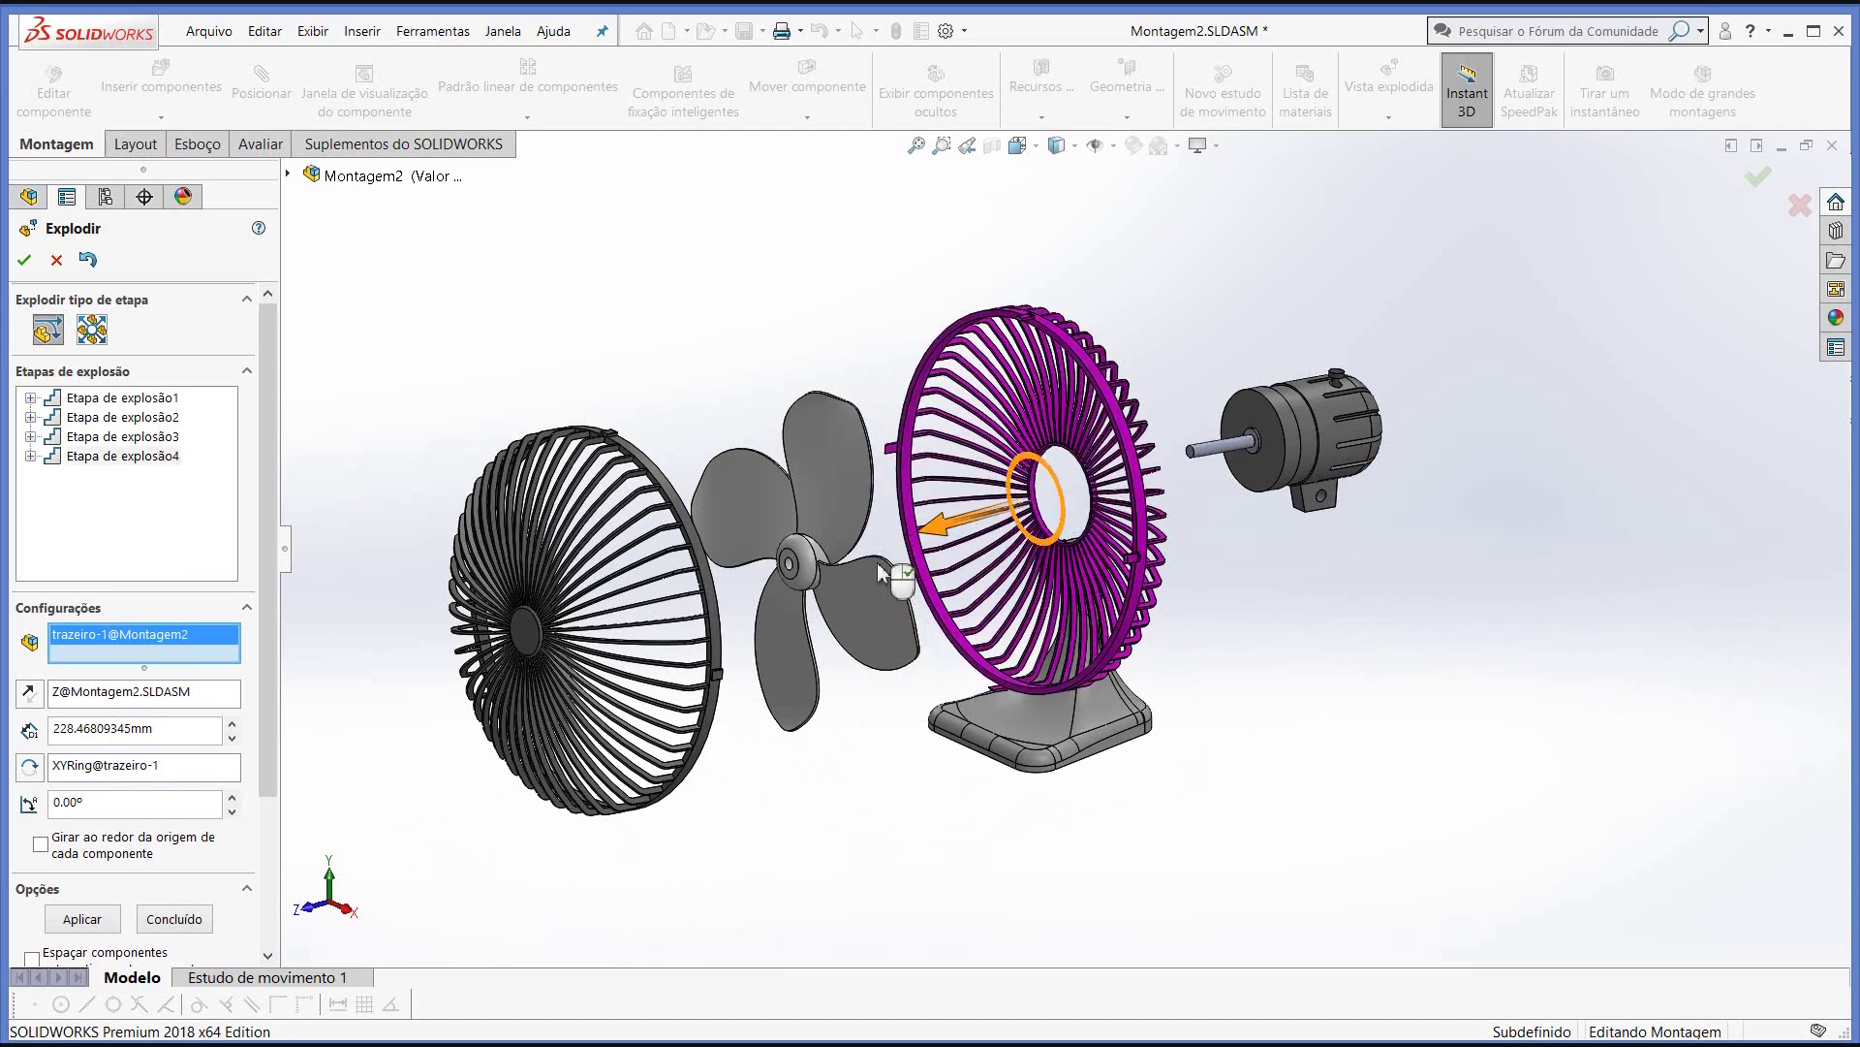
pyautogui.click(669, 729)
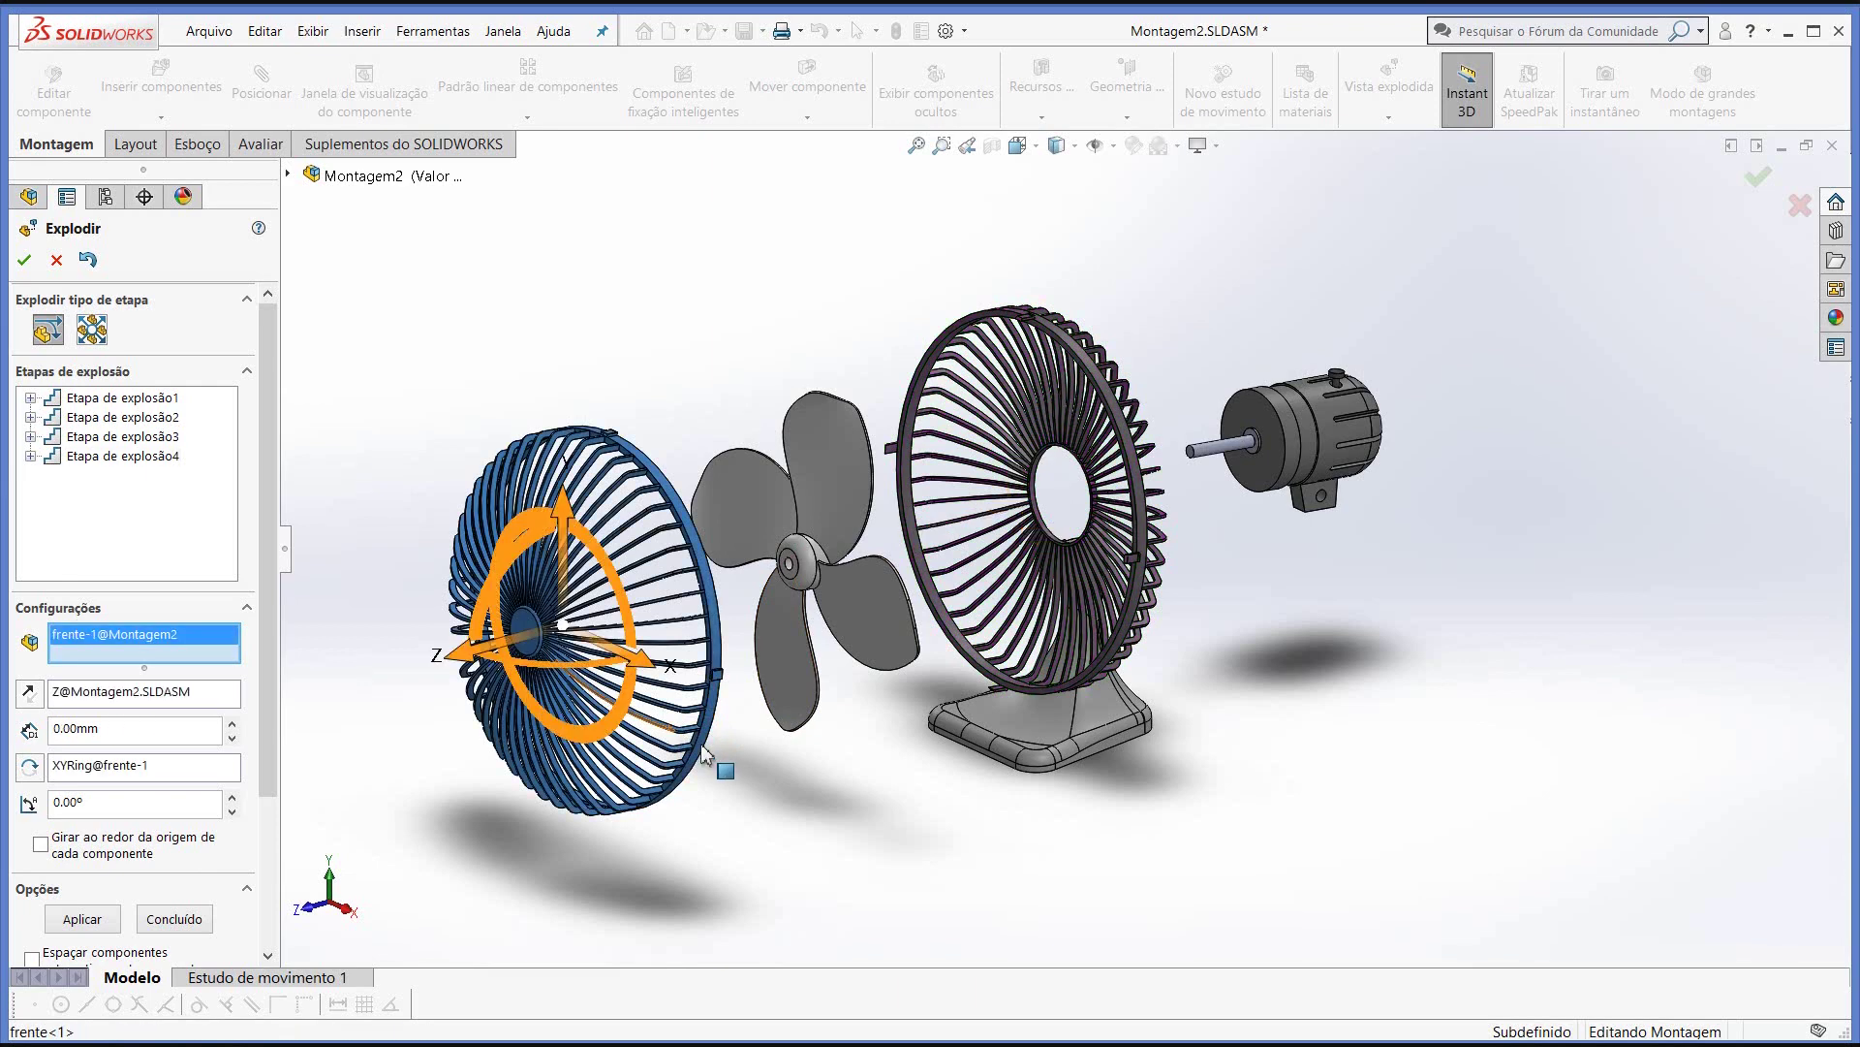
pyautogui.click(706, 756)
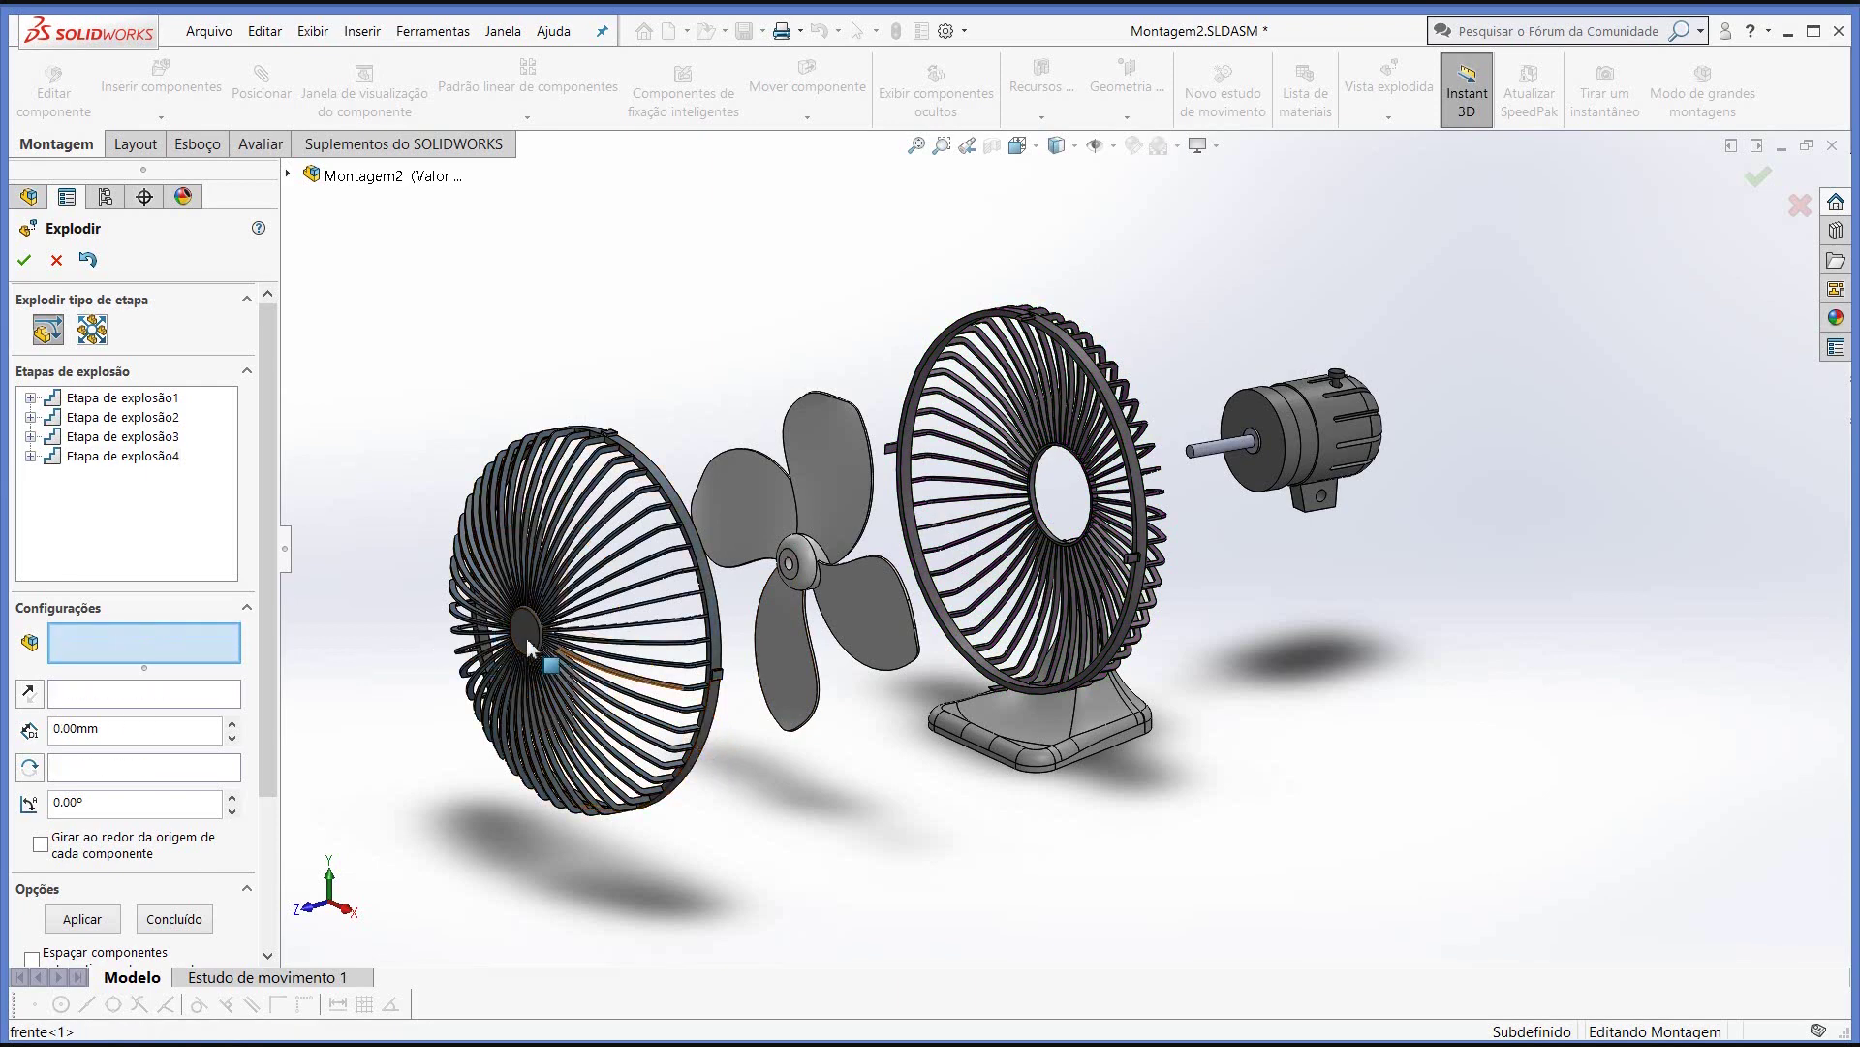
pyautogui.click(526, 641)
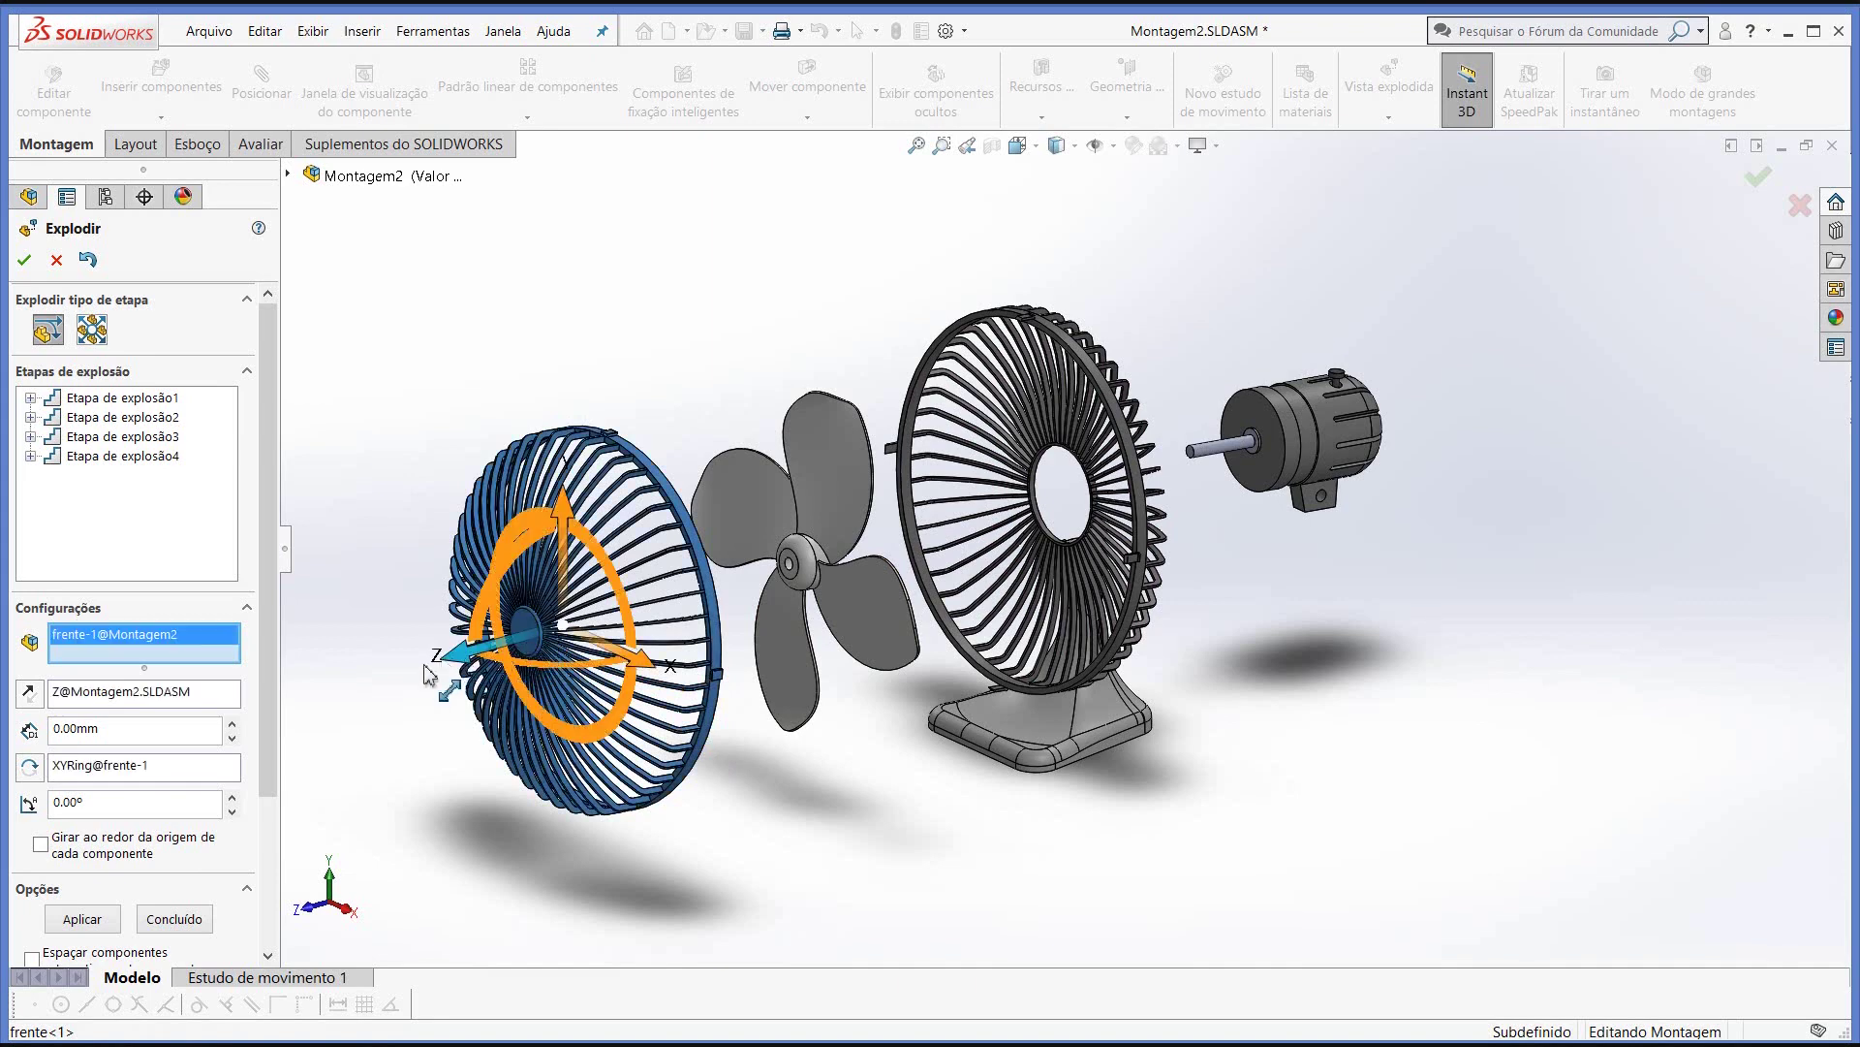
pyautogui.moveTo(427, 673); pyautogui.dragTo(376, 693)
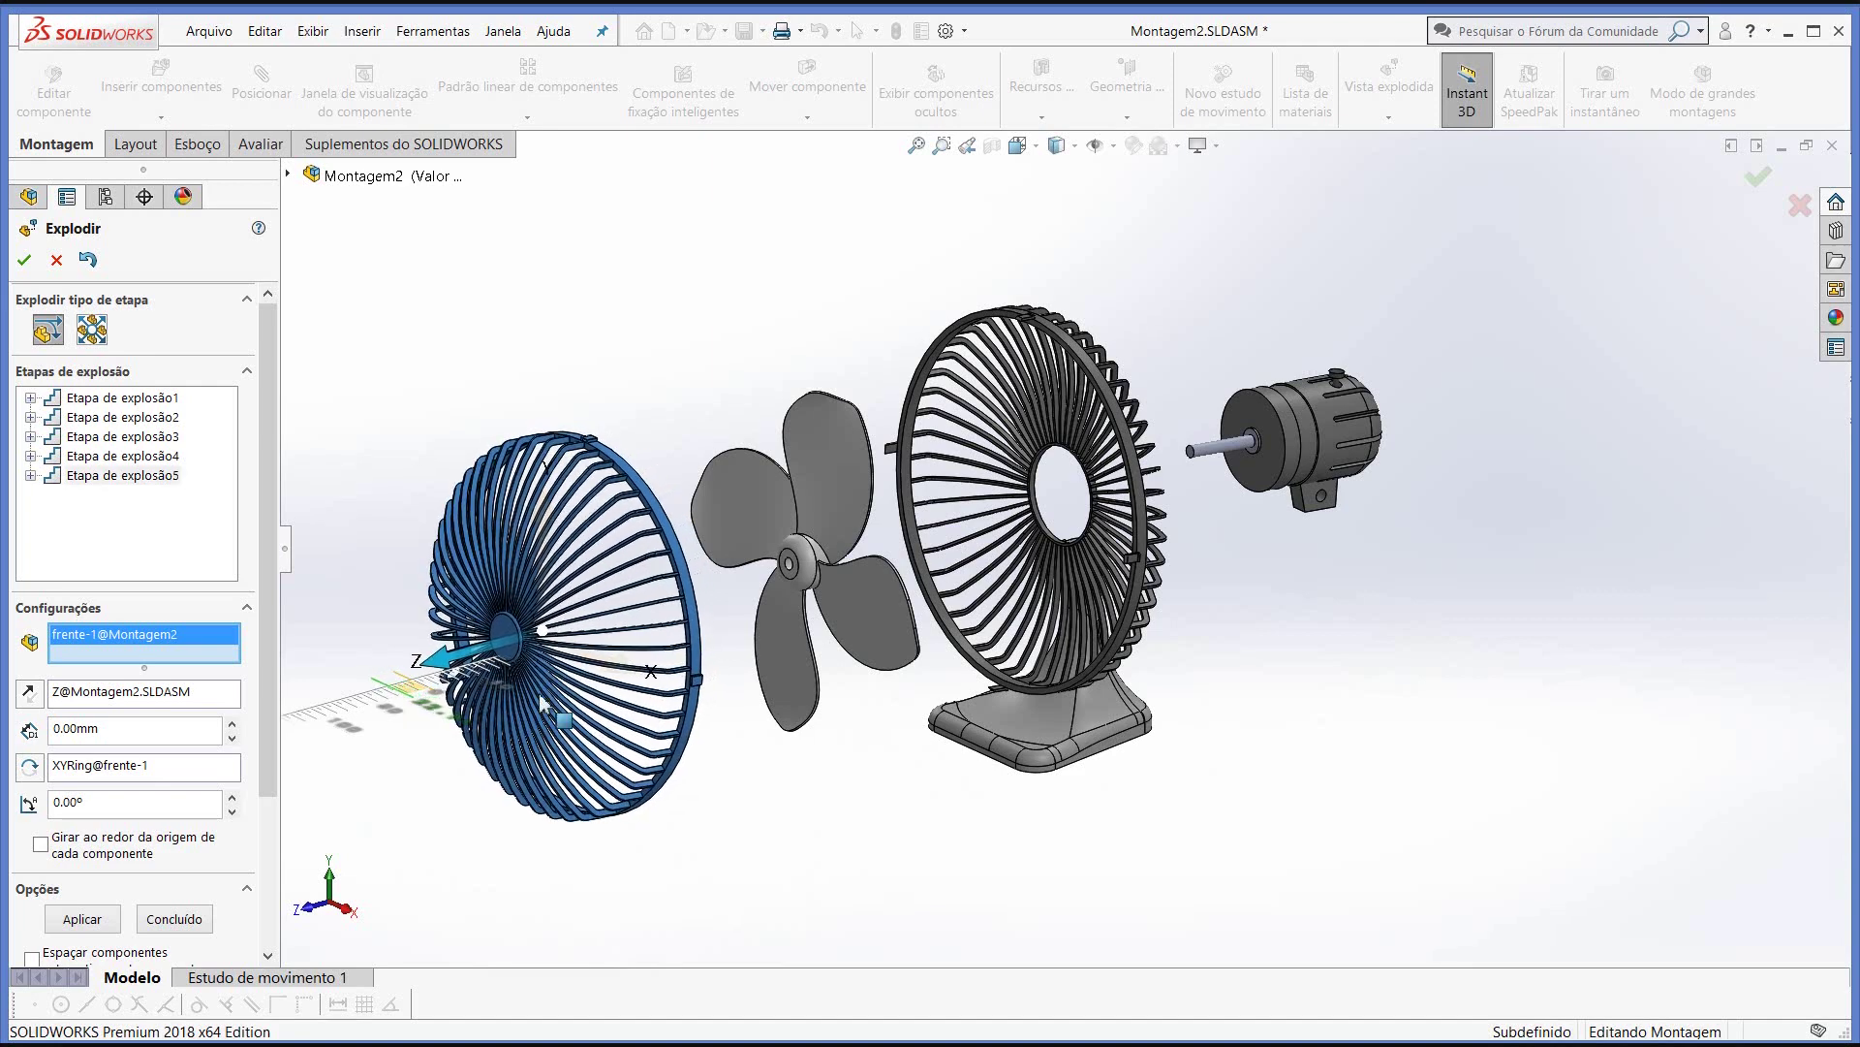
# - Separate the base downward from the fan body as explode step 6
pyautogui.click(1034, 714)
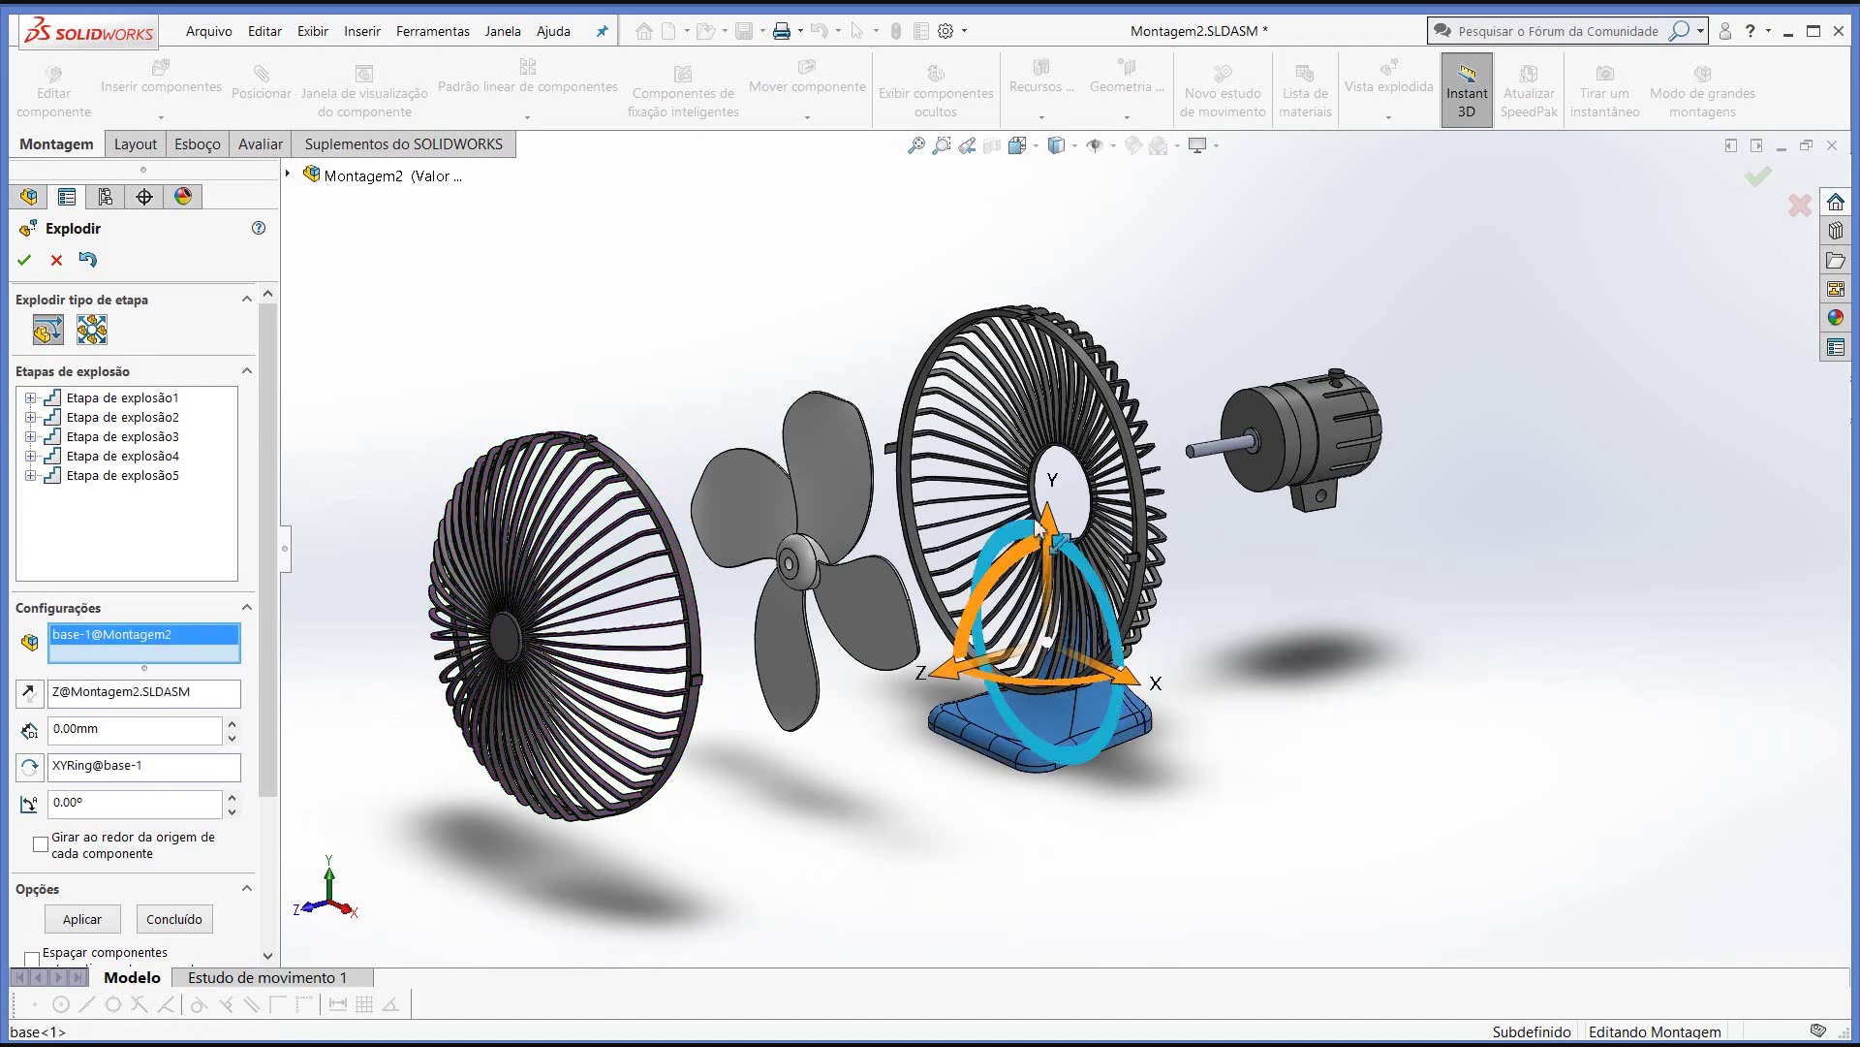
pyautogui.moveTo(1047, 535); pyautogui.dragTo(1033, 800)
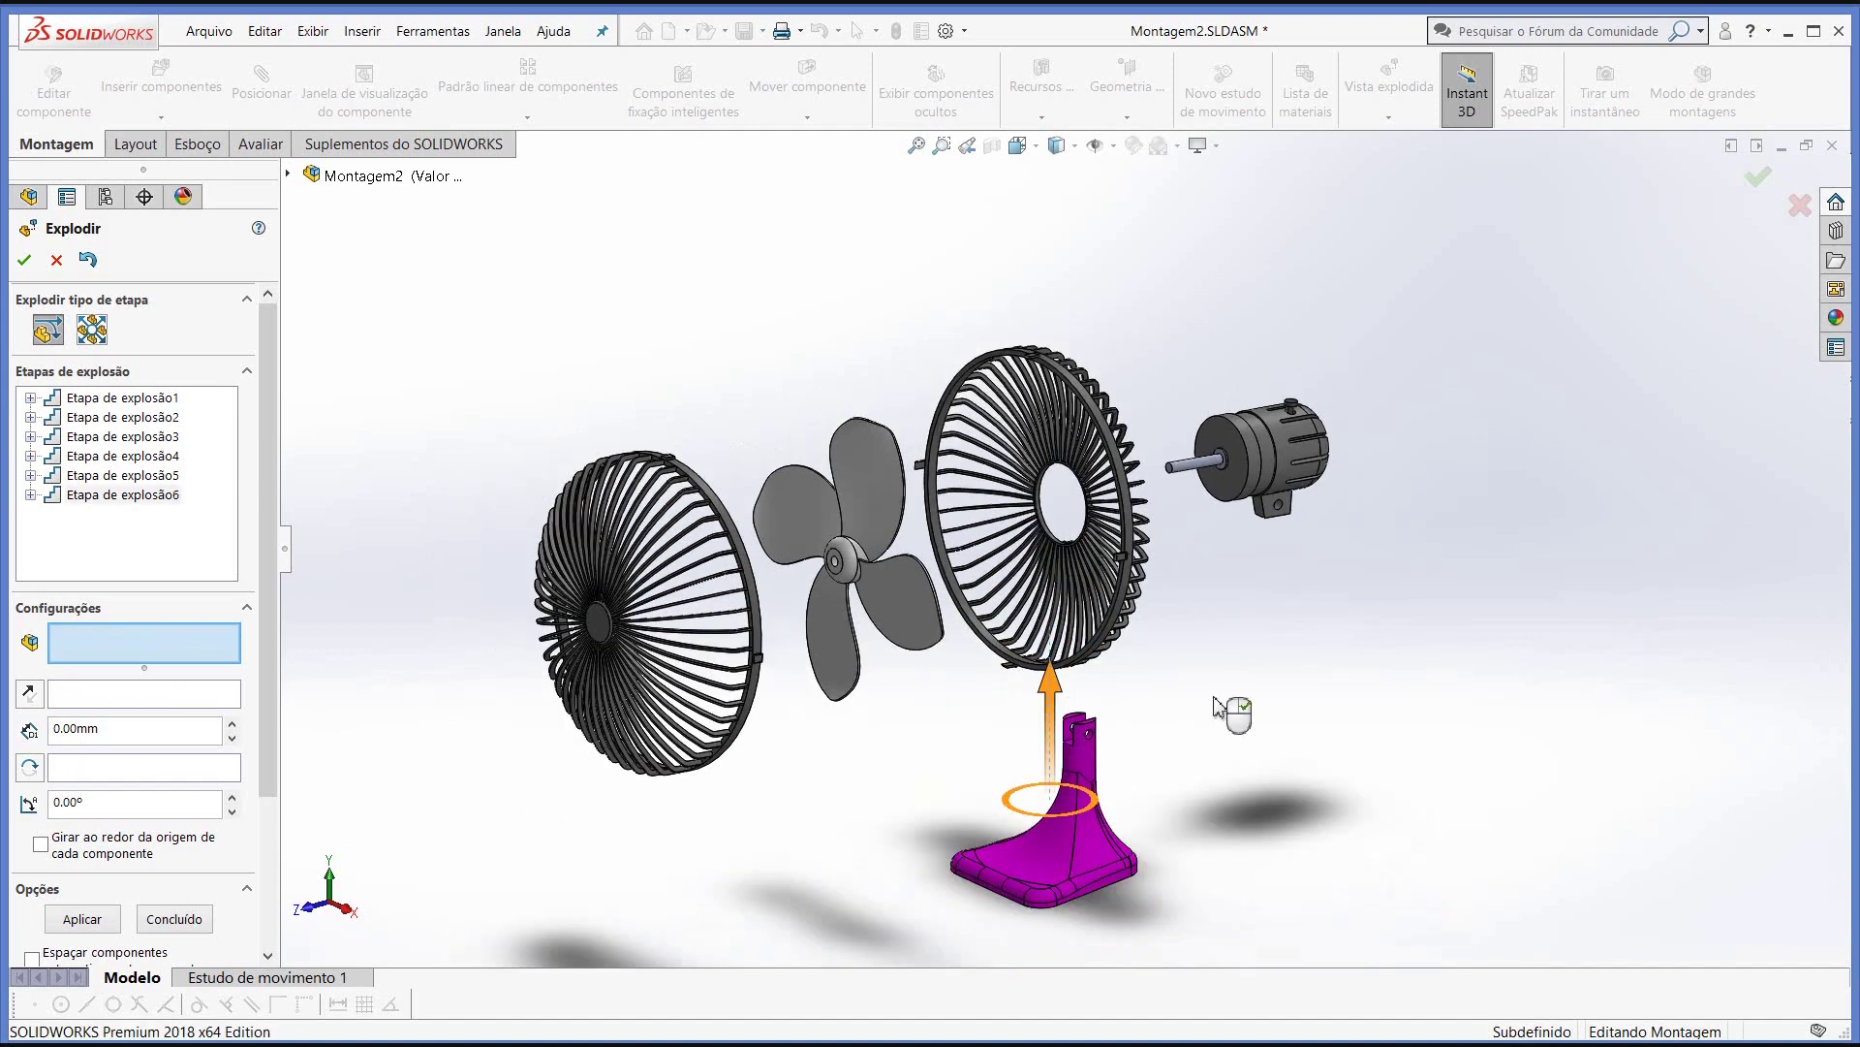
pyautogui.moveTo(1196, 645); pyautogui.dragTo(1096, 632, button='middle')
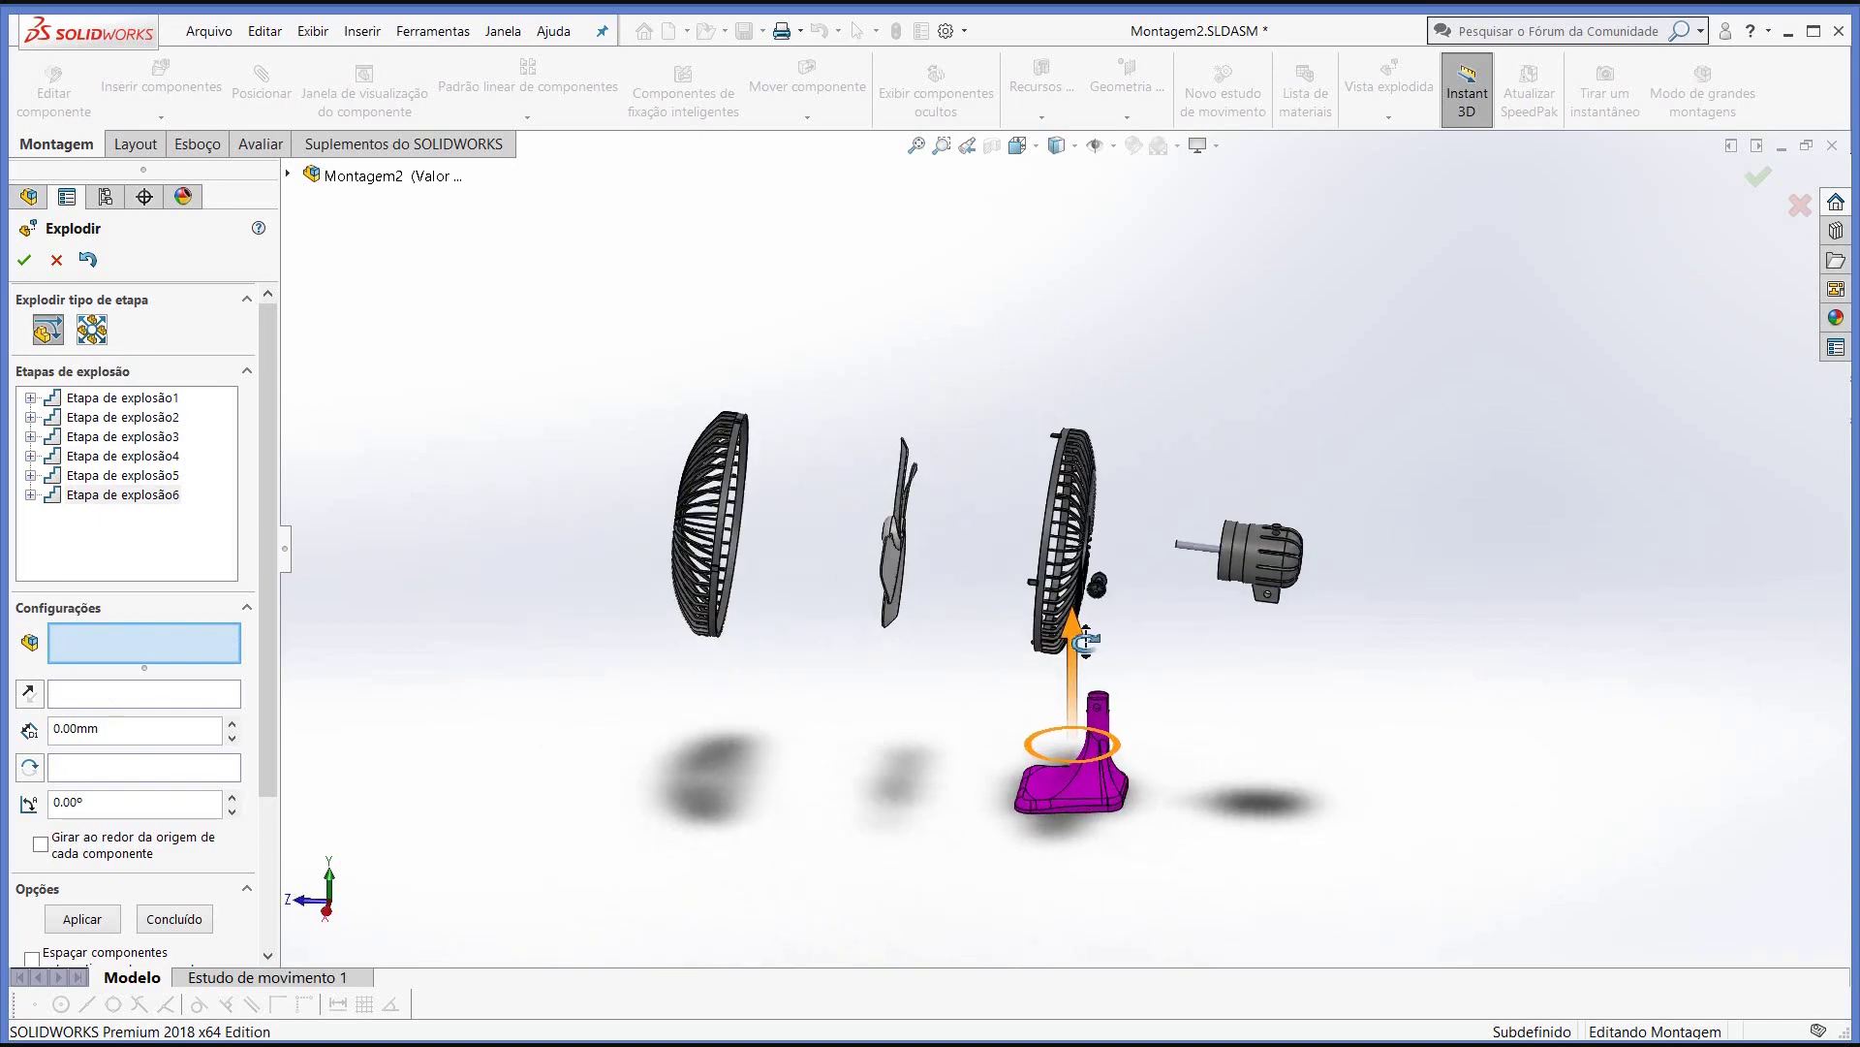
# - Move the small screw vertically out of the stand as explode step 7, then view isometric
pyautogui.click(1095, 593)
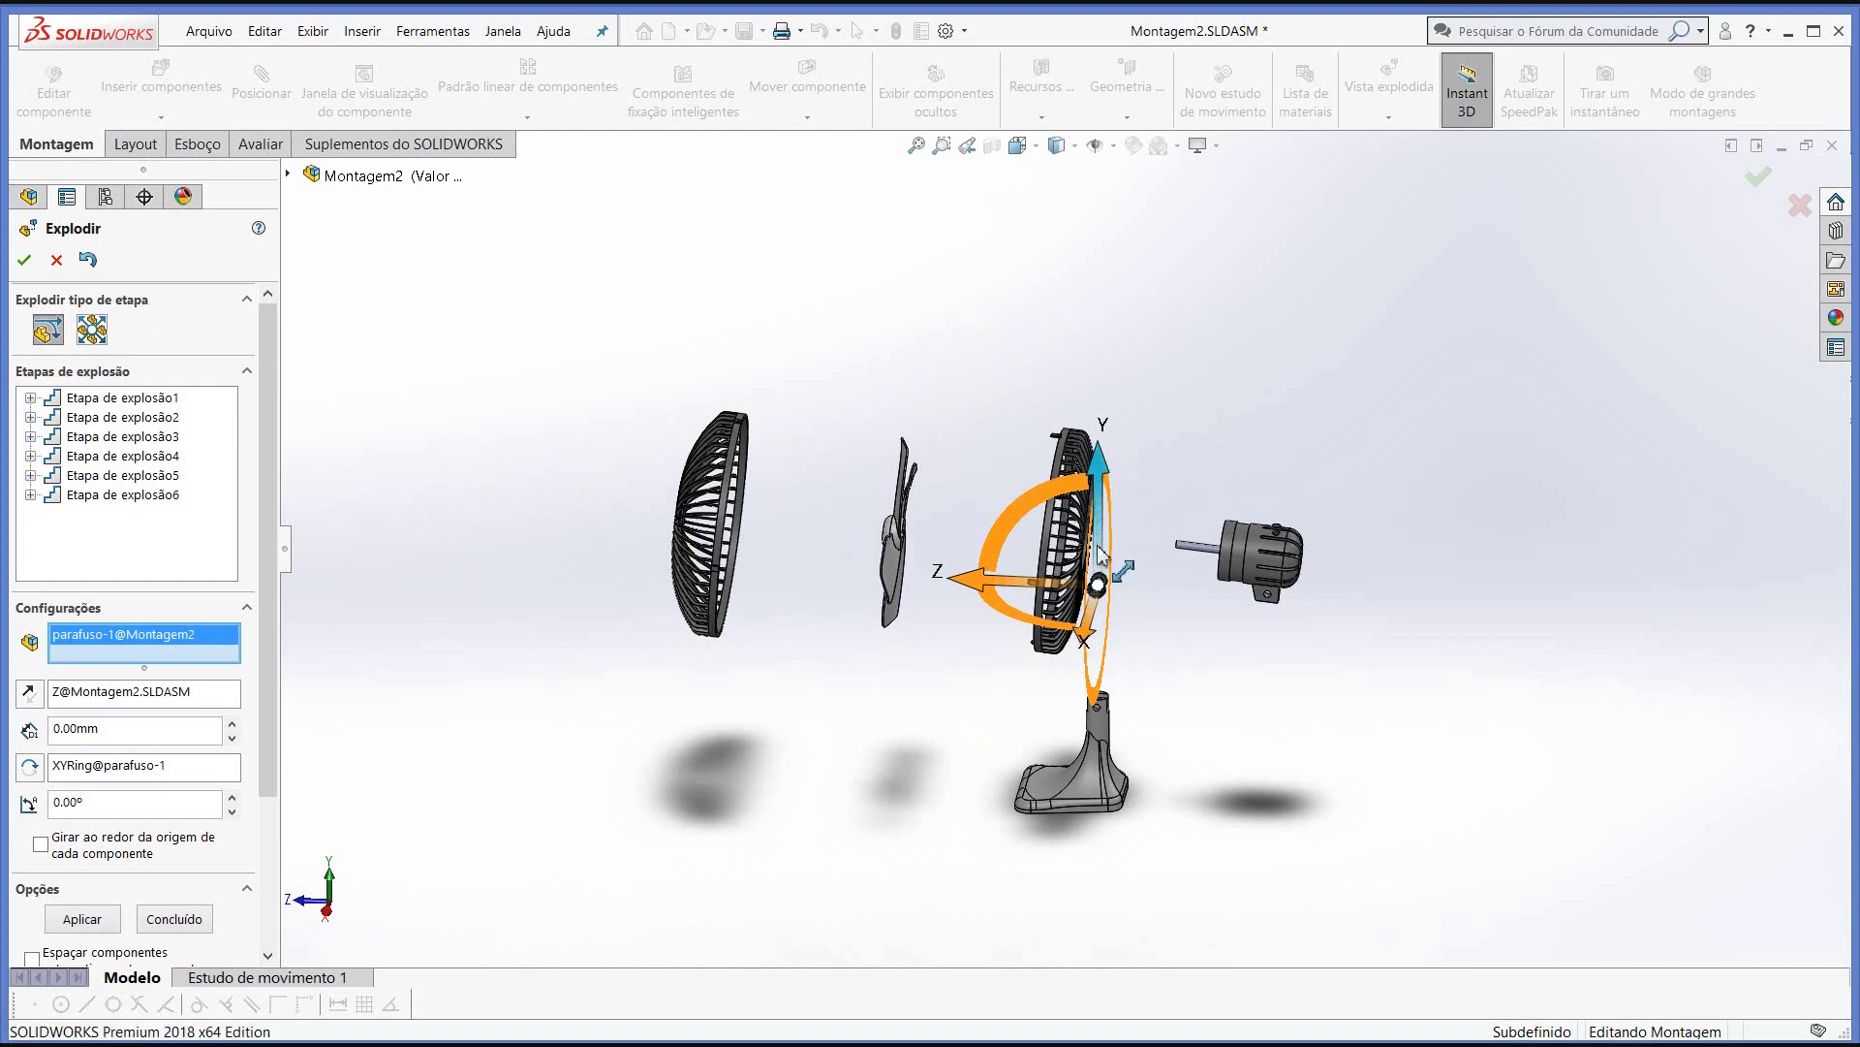
pyautogui.moveTo(1097, 462); pyautogui.dragTo(1113, 722)
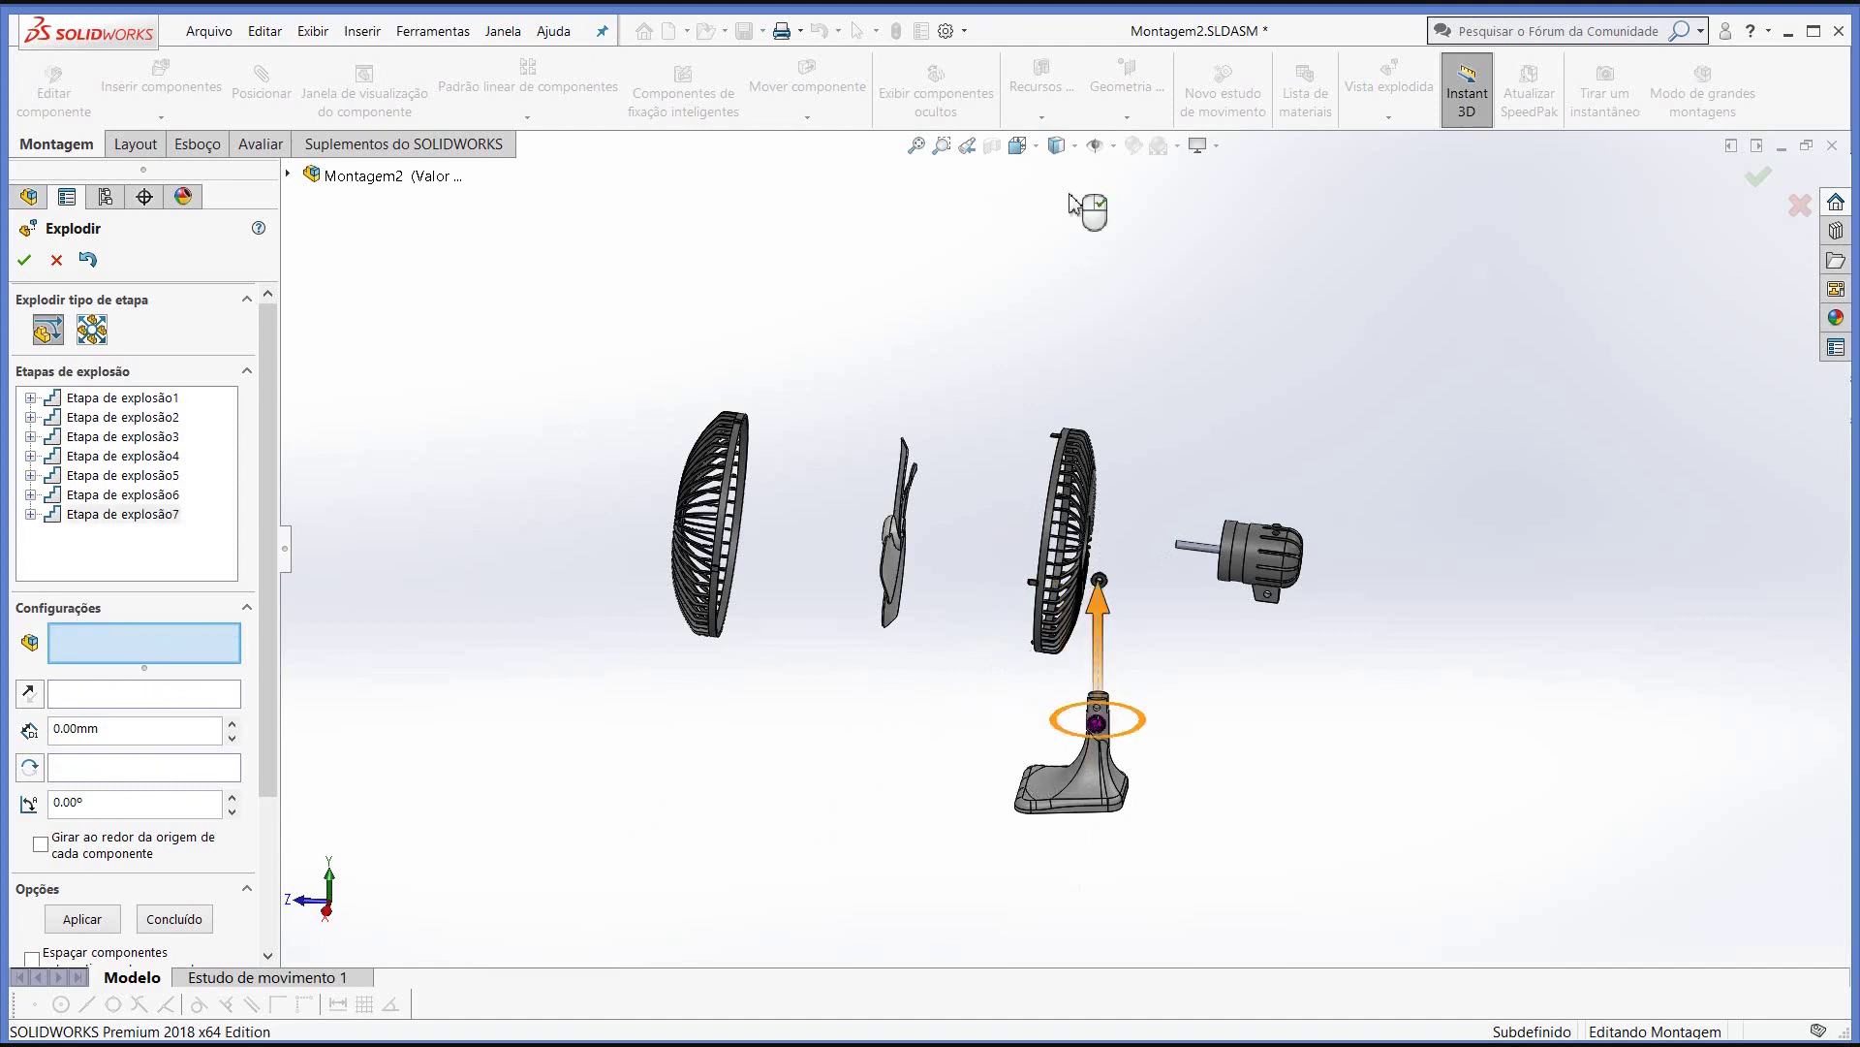
pyautogui.click(1040, 150)
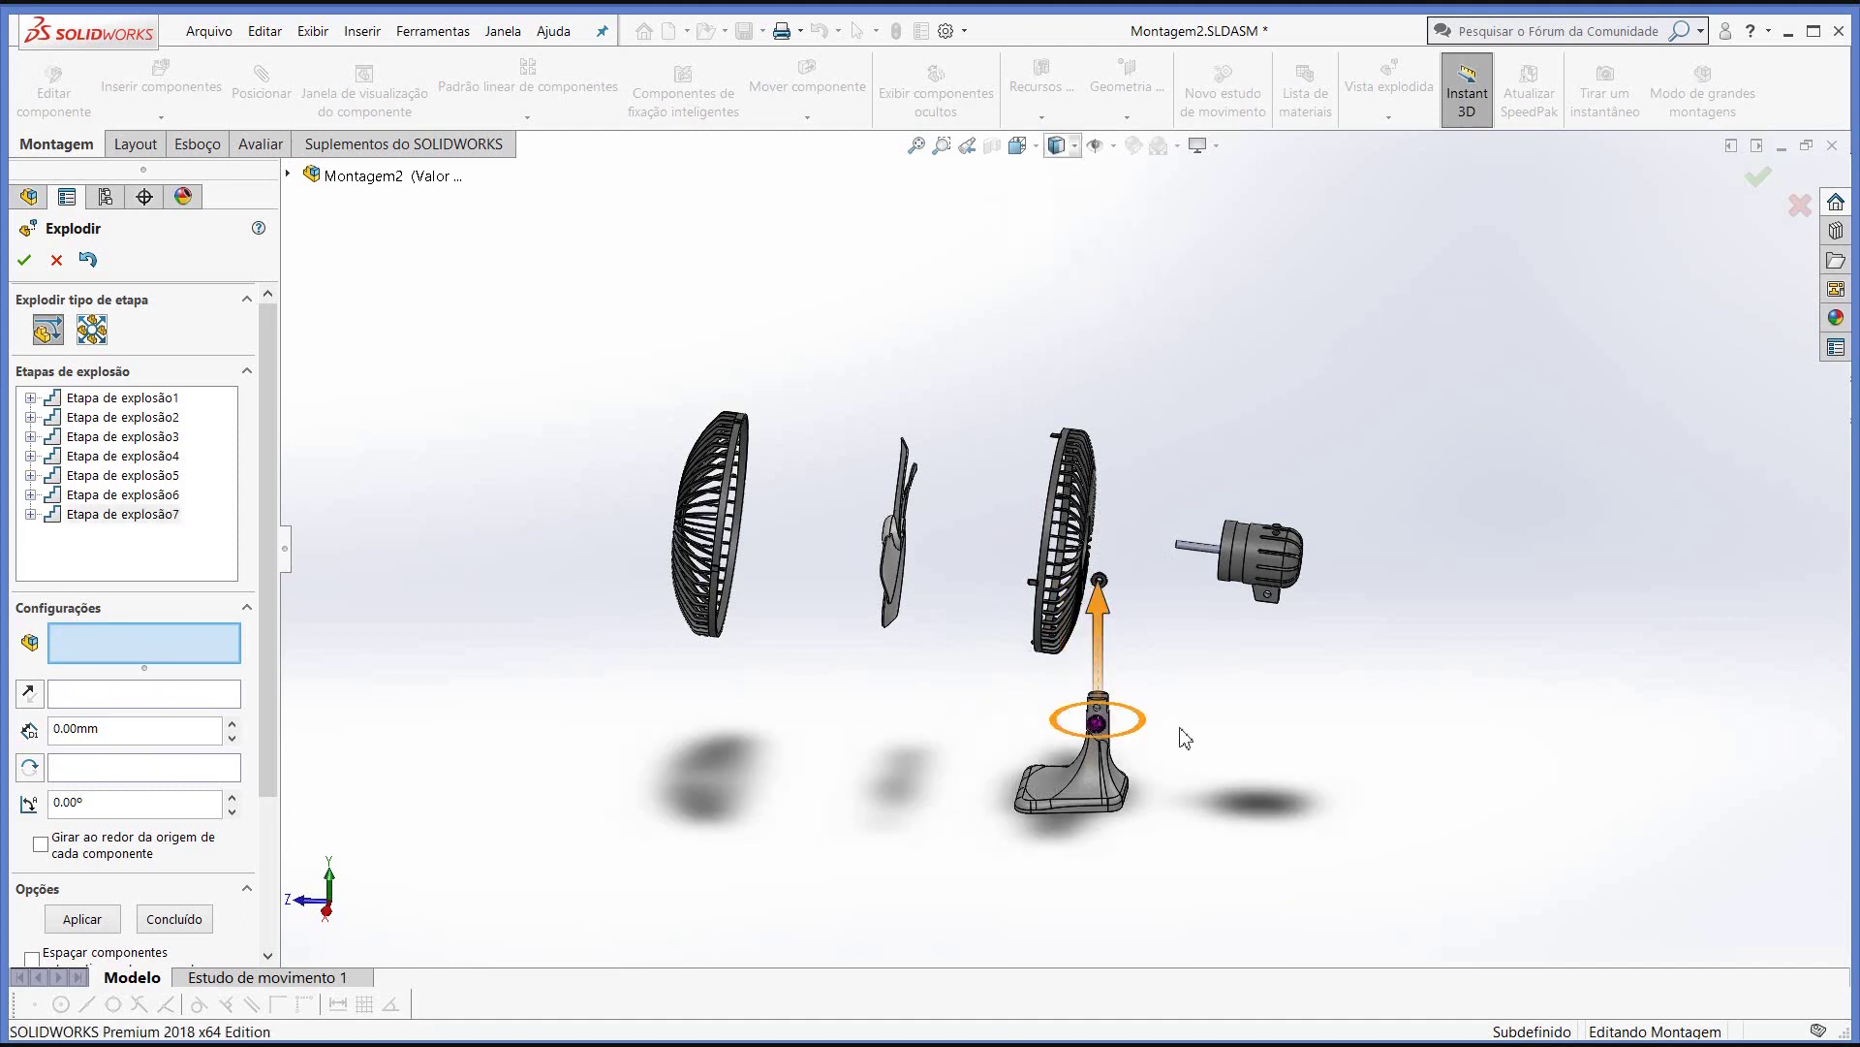
pyautogui.hotkey('ctrl', '7')
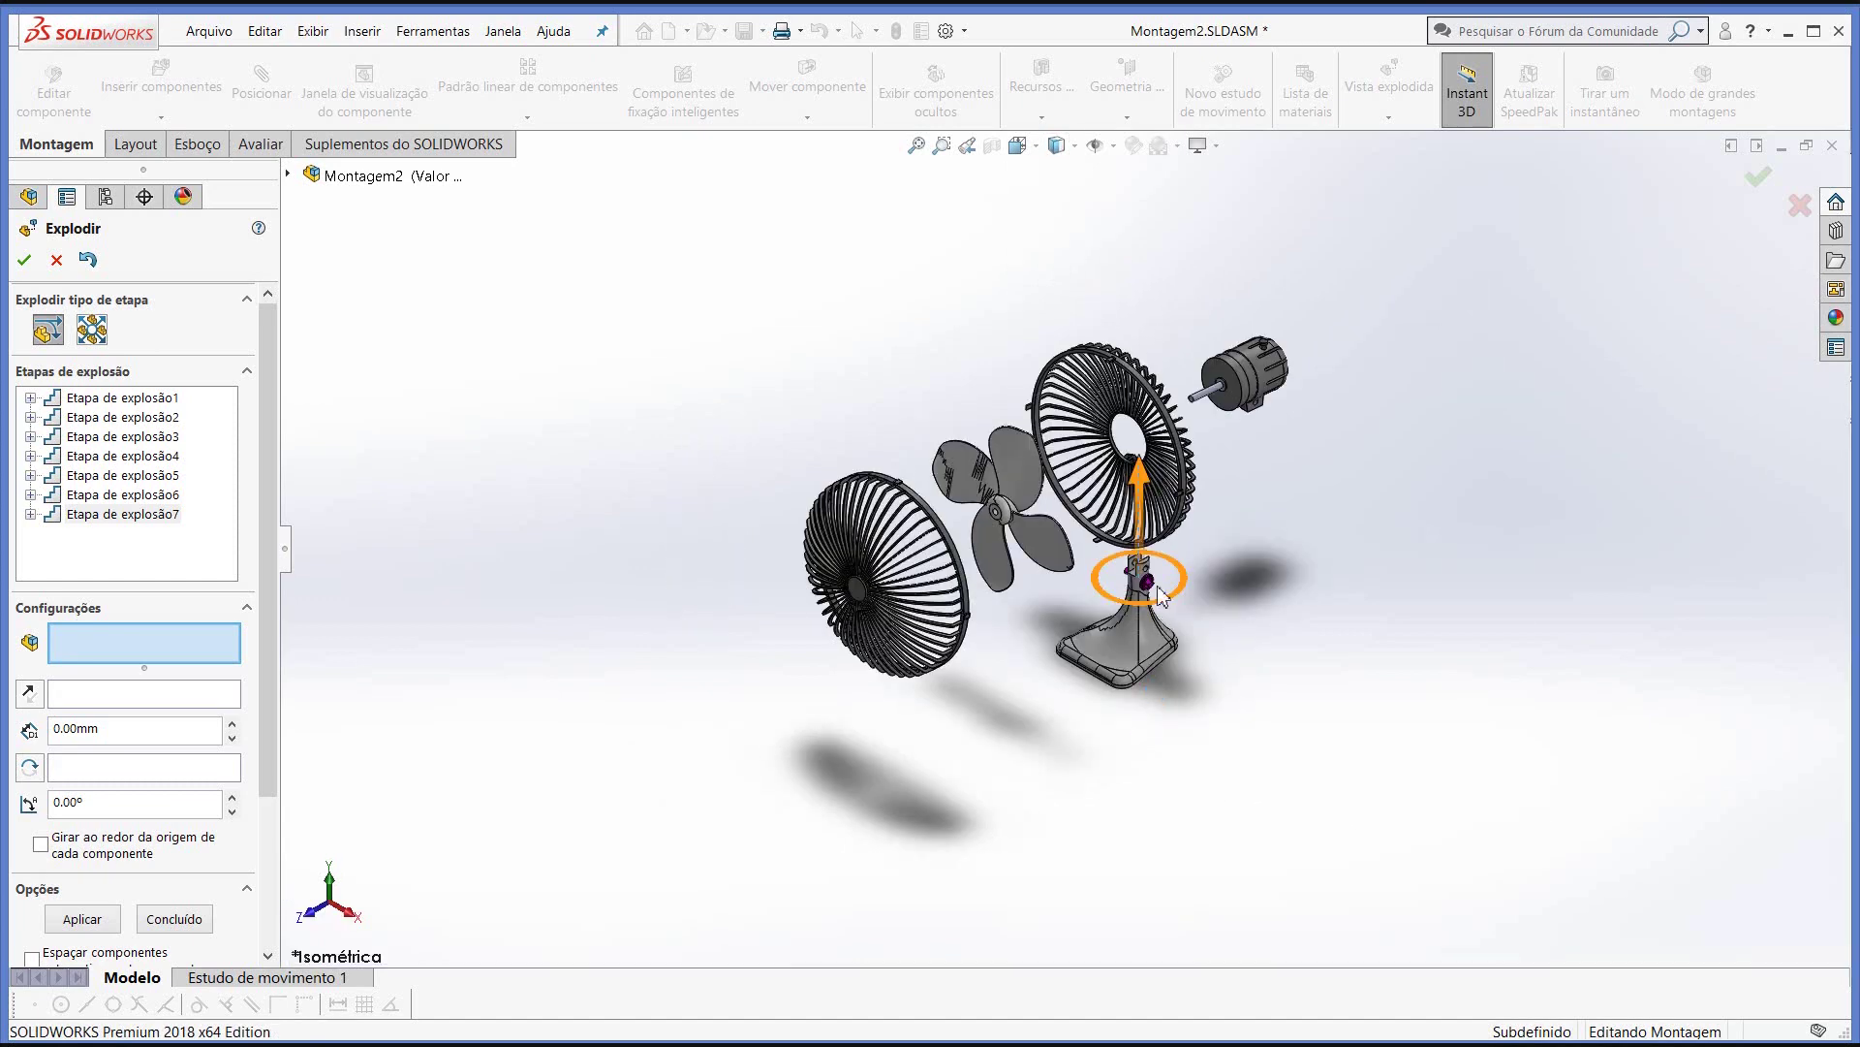
pyautogui.scroll(-2, 1153, 573)
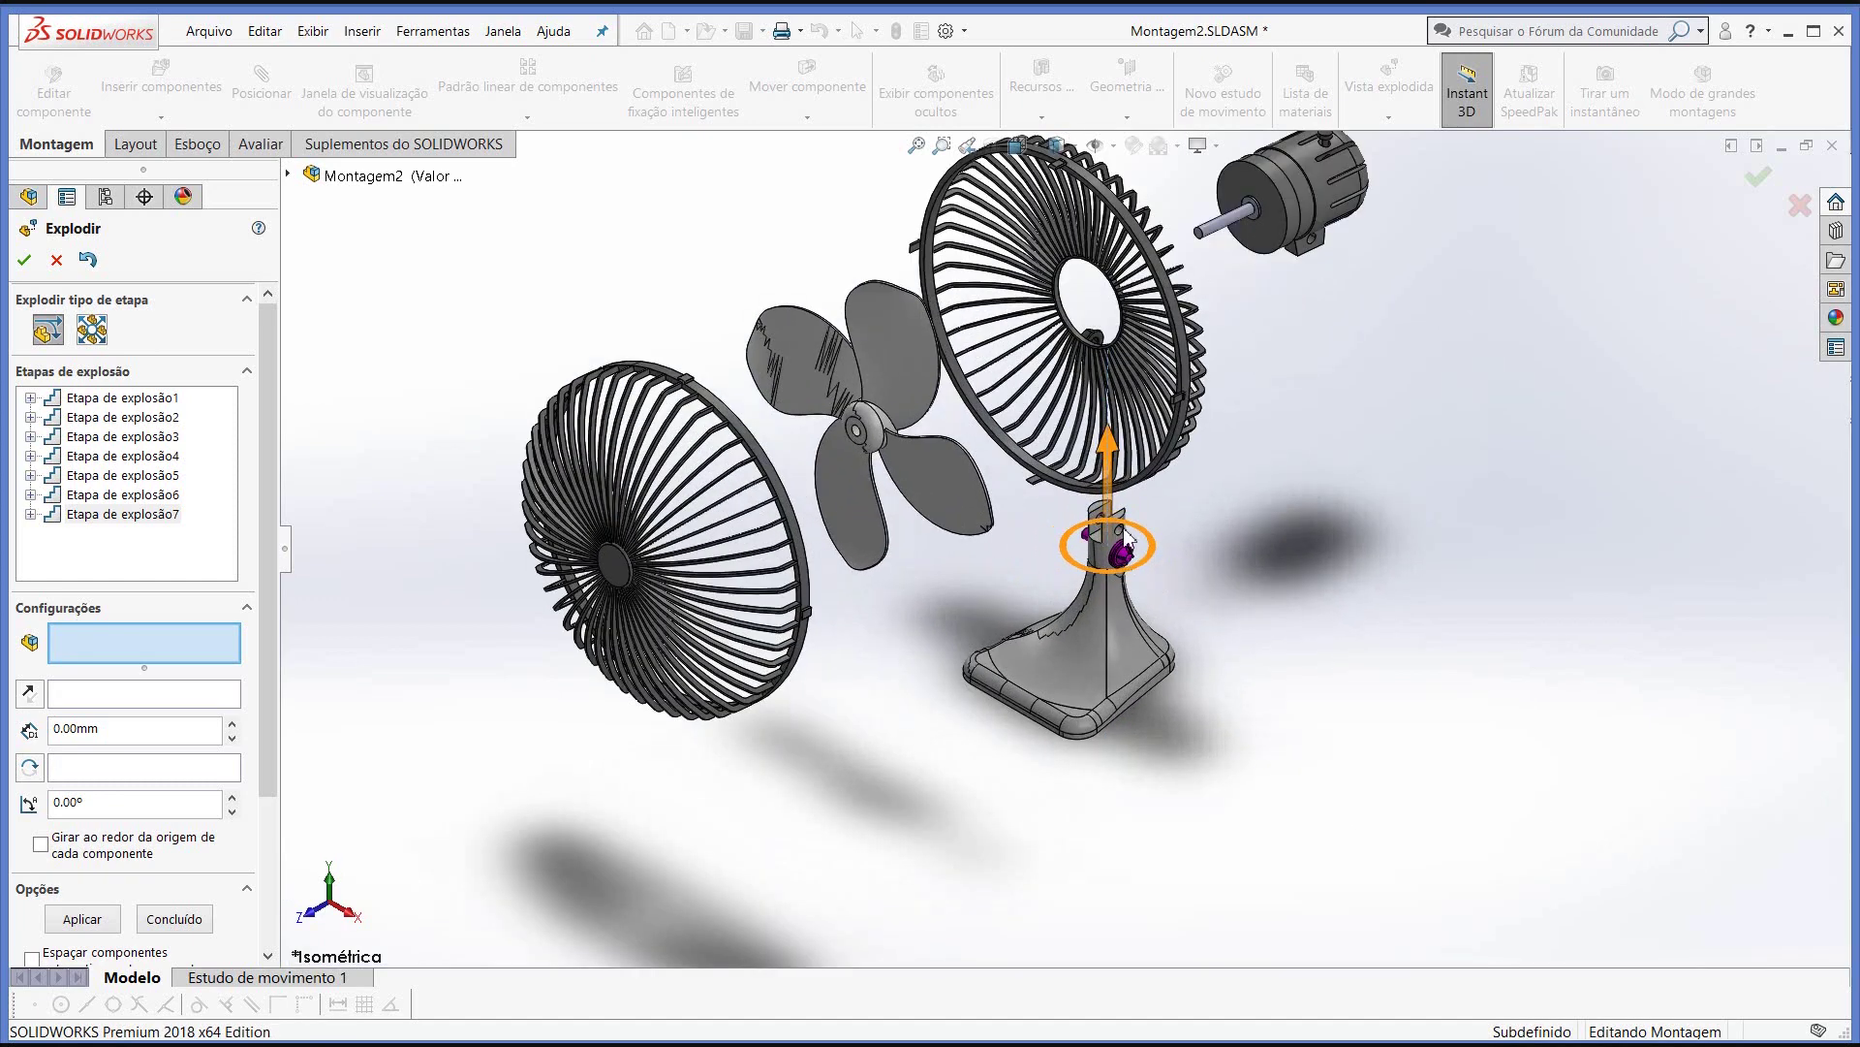
pyautogui.scroll(-2, 1127, 536)
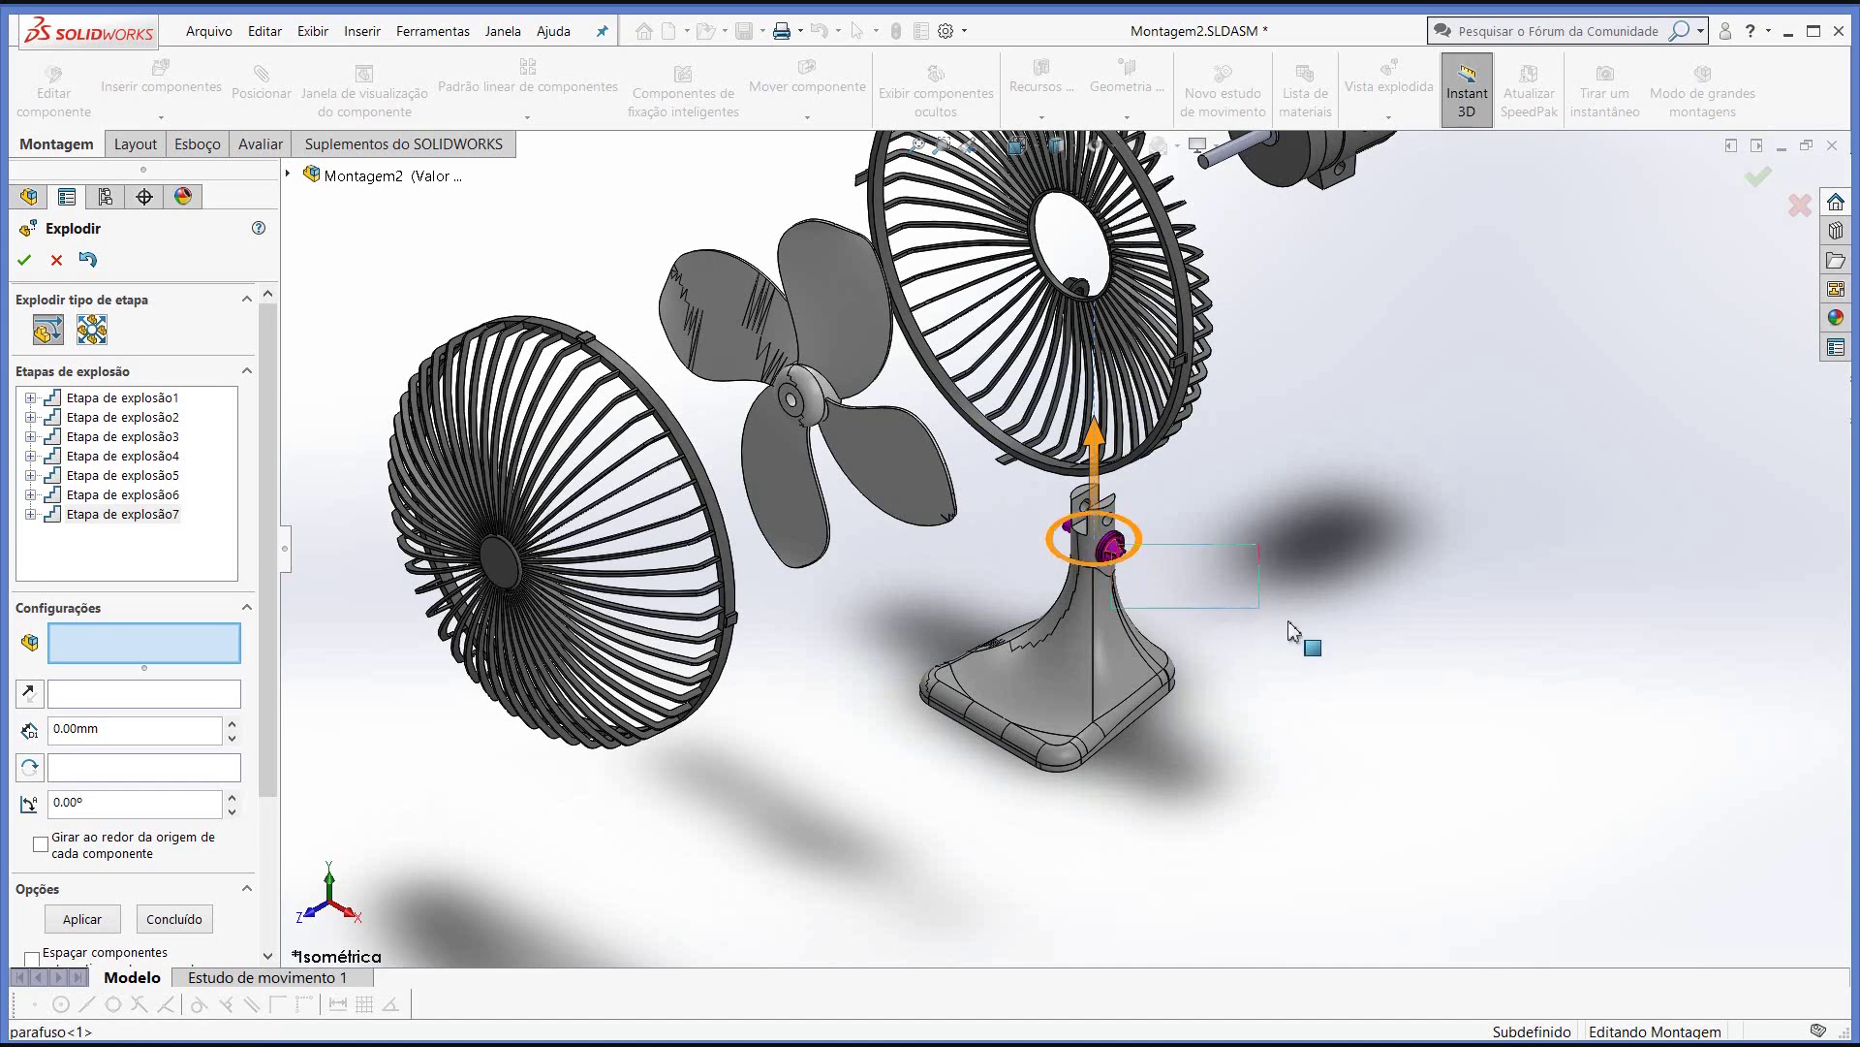
# - Pull the screw sideways along X out of the base as explode step 8 and confirm the explode
pyautogui.click(1108, 540)
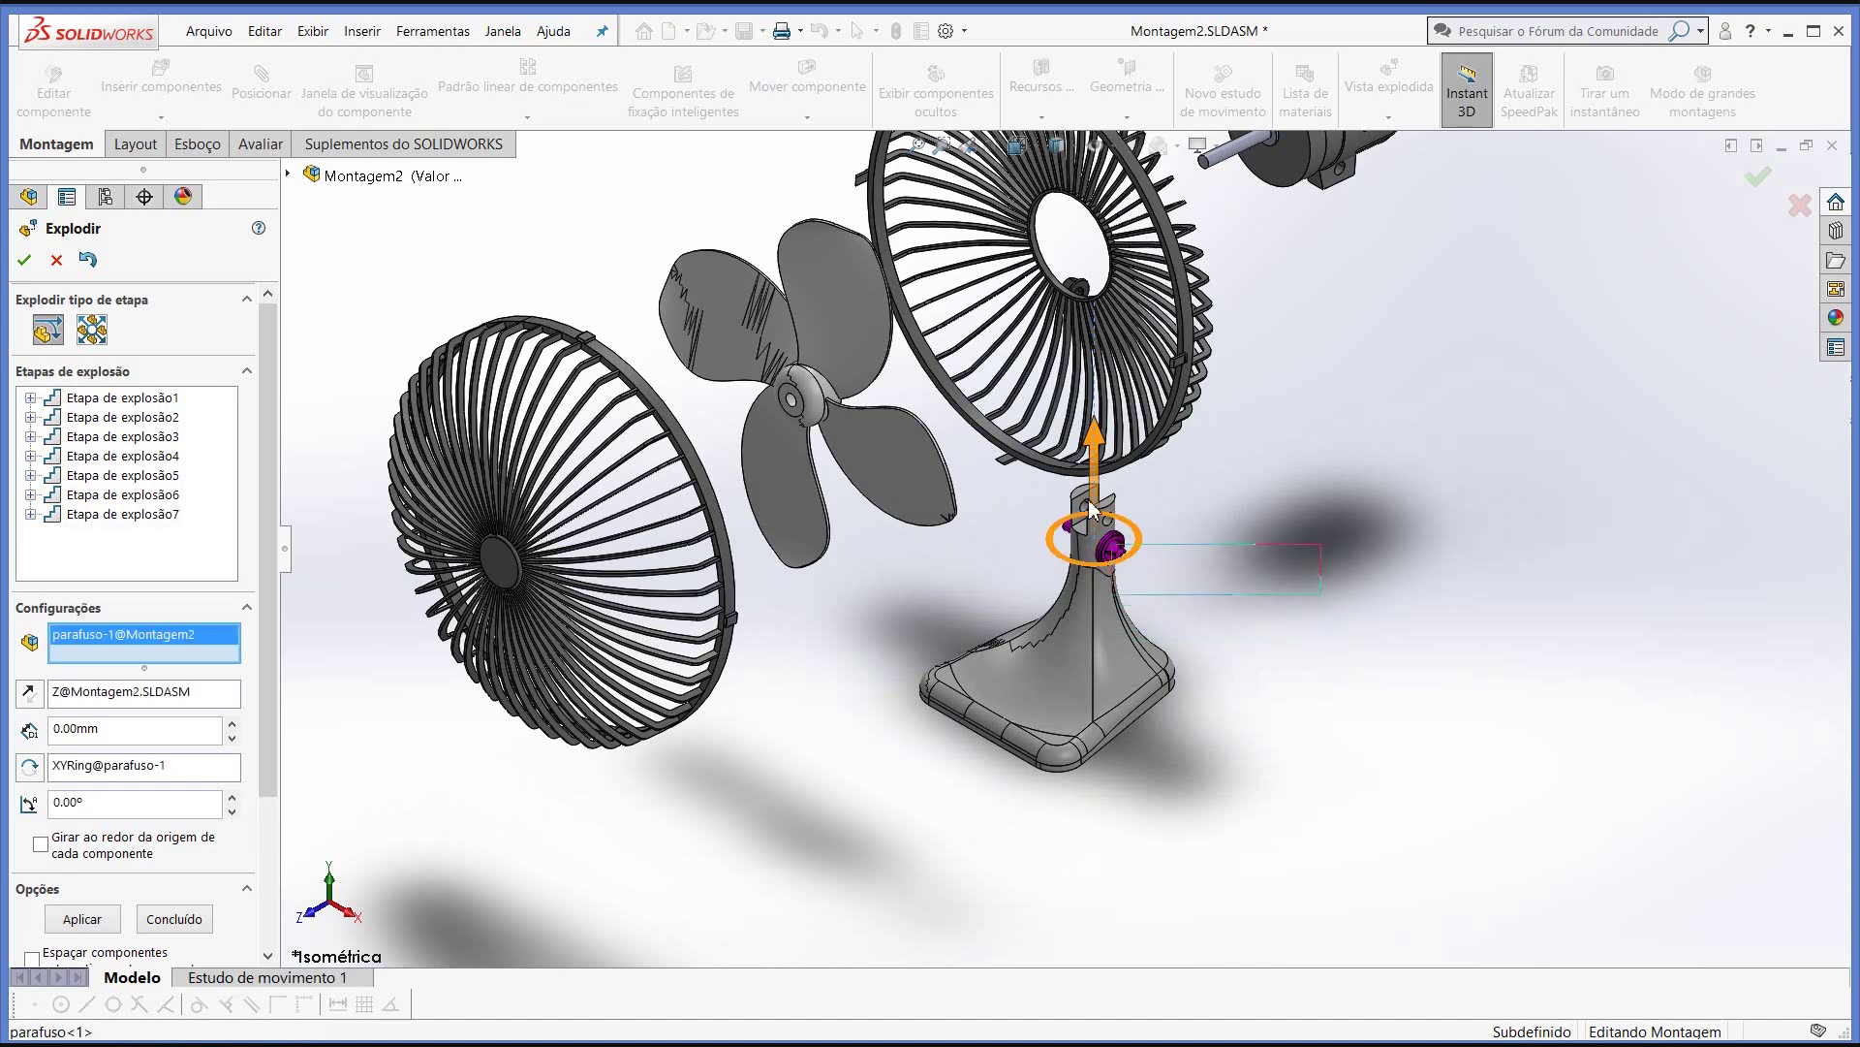
pyautogui.scroll(-3, 1120, 514)
pyautogui.scroll(-1, 1202, 601)
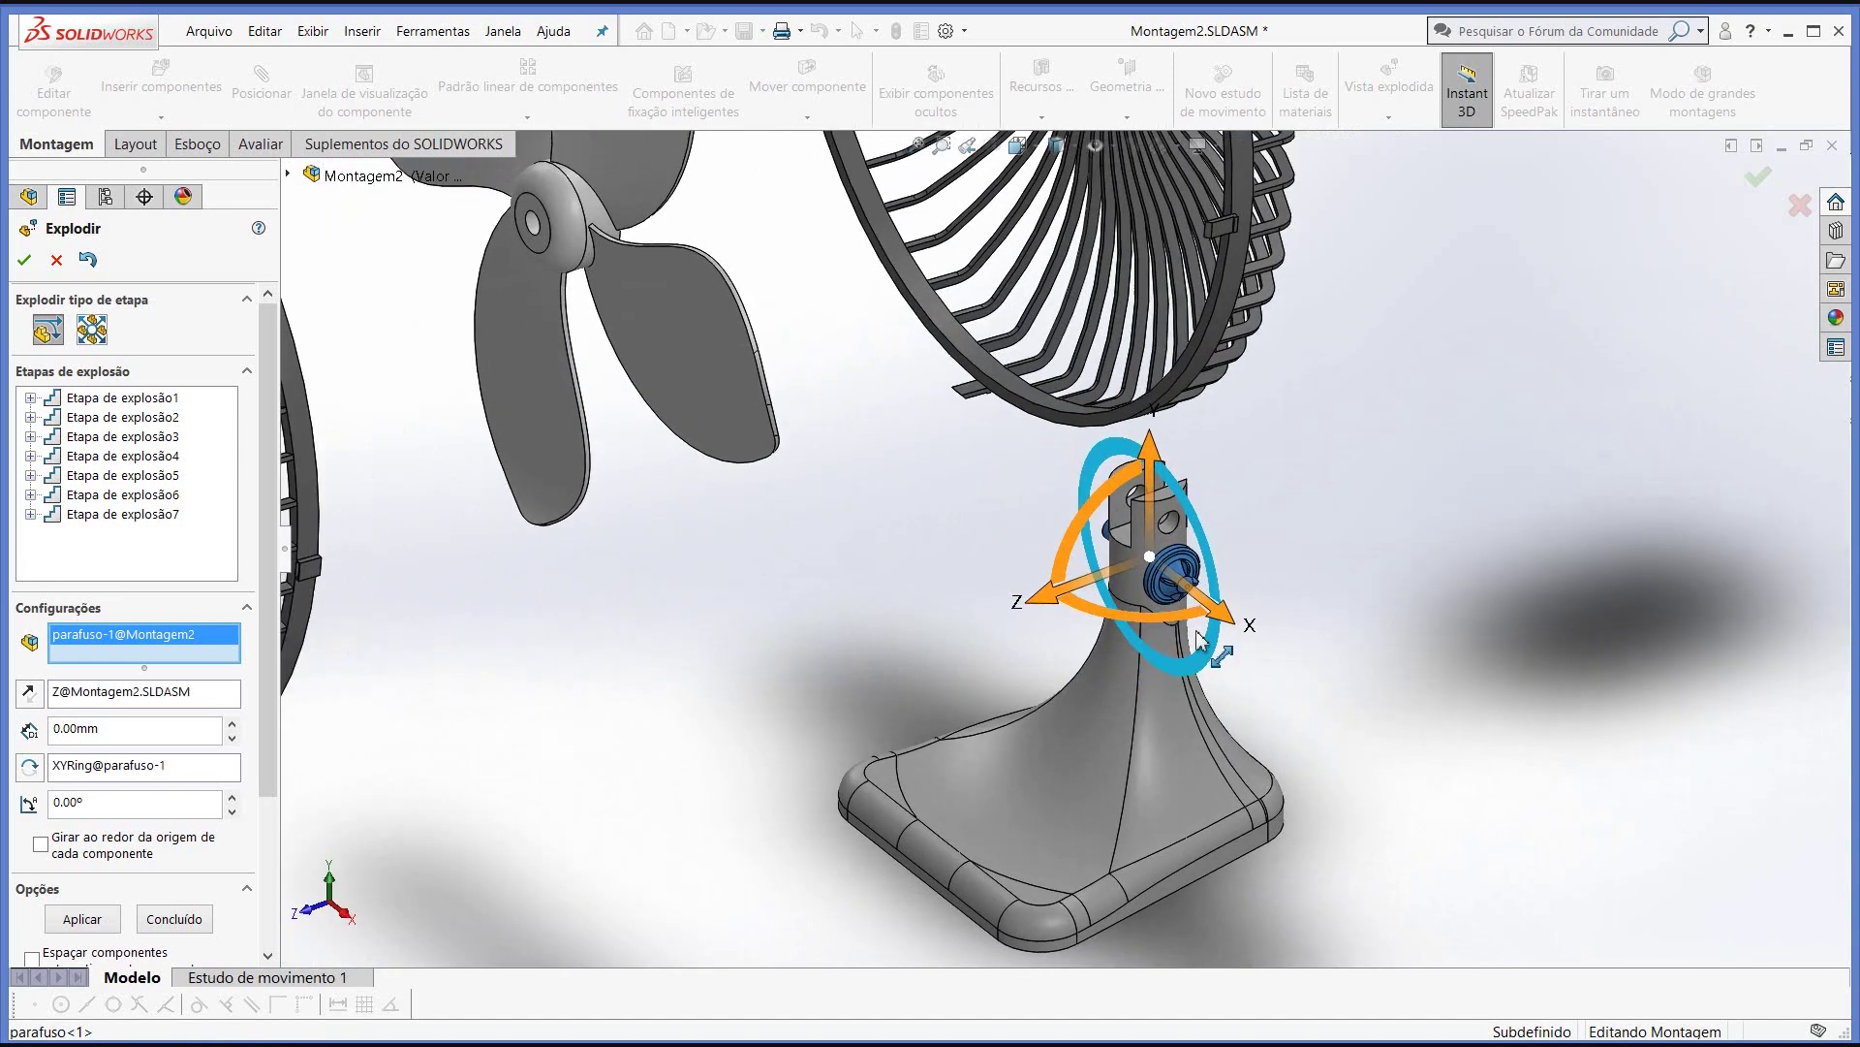
pyautogui.moveTo(1223, 623); pyautogui.dragTo(1614, 829)
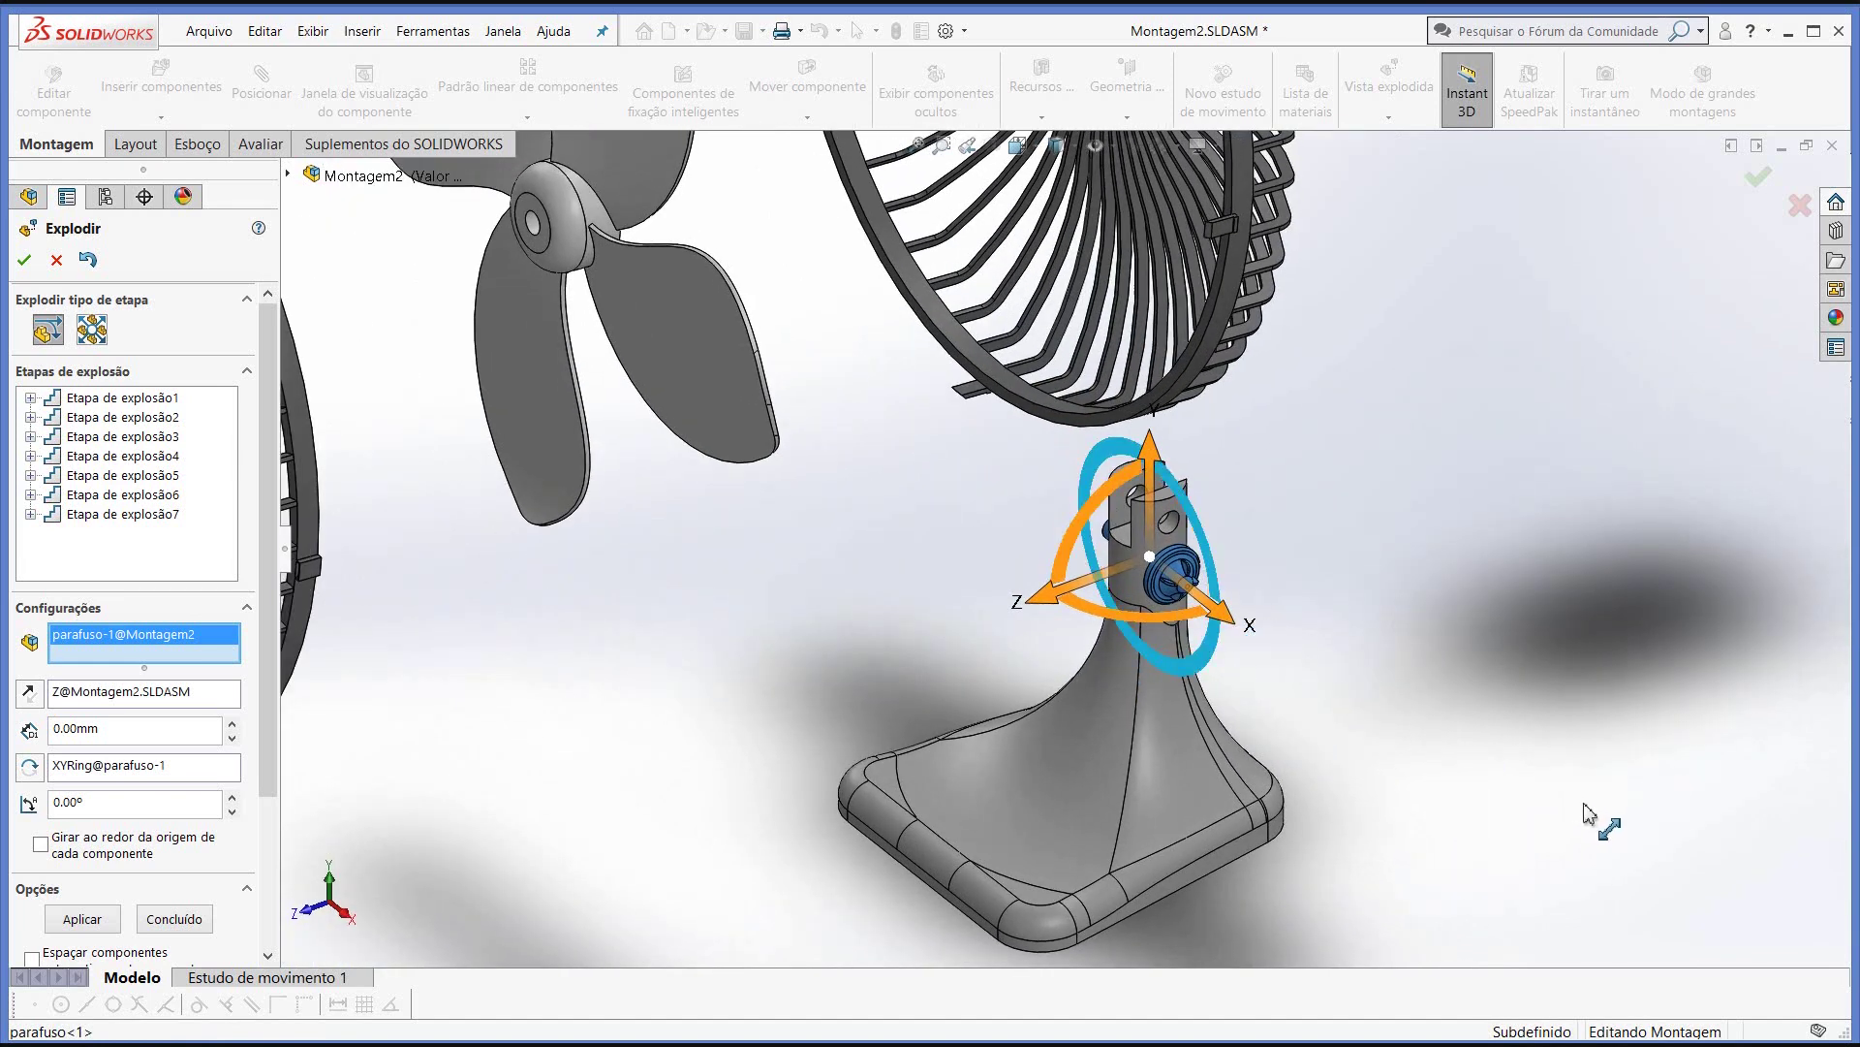
pyautogui.moveTo(1613, 828); pyautogui.dragTo(1645, 872)
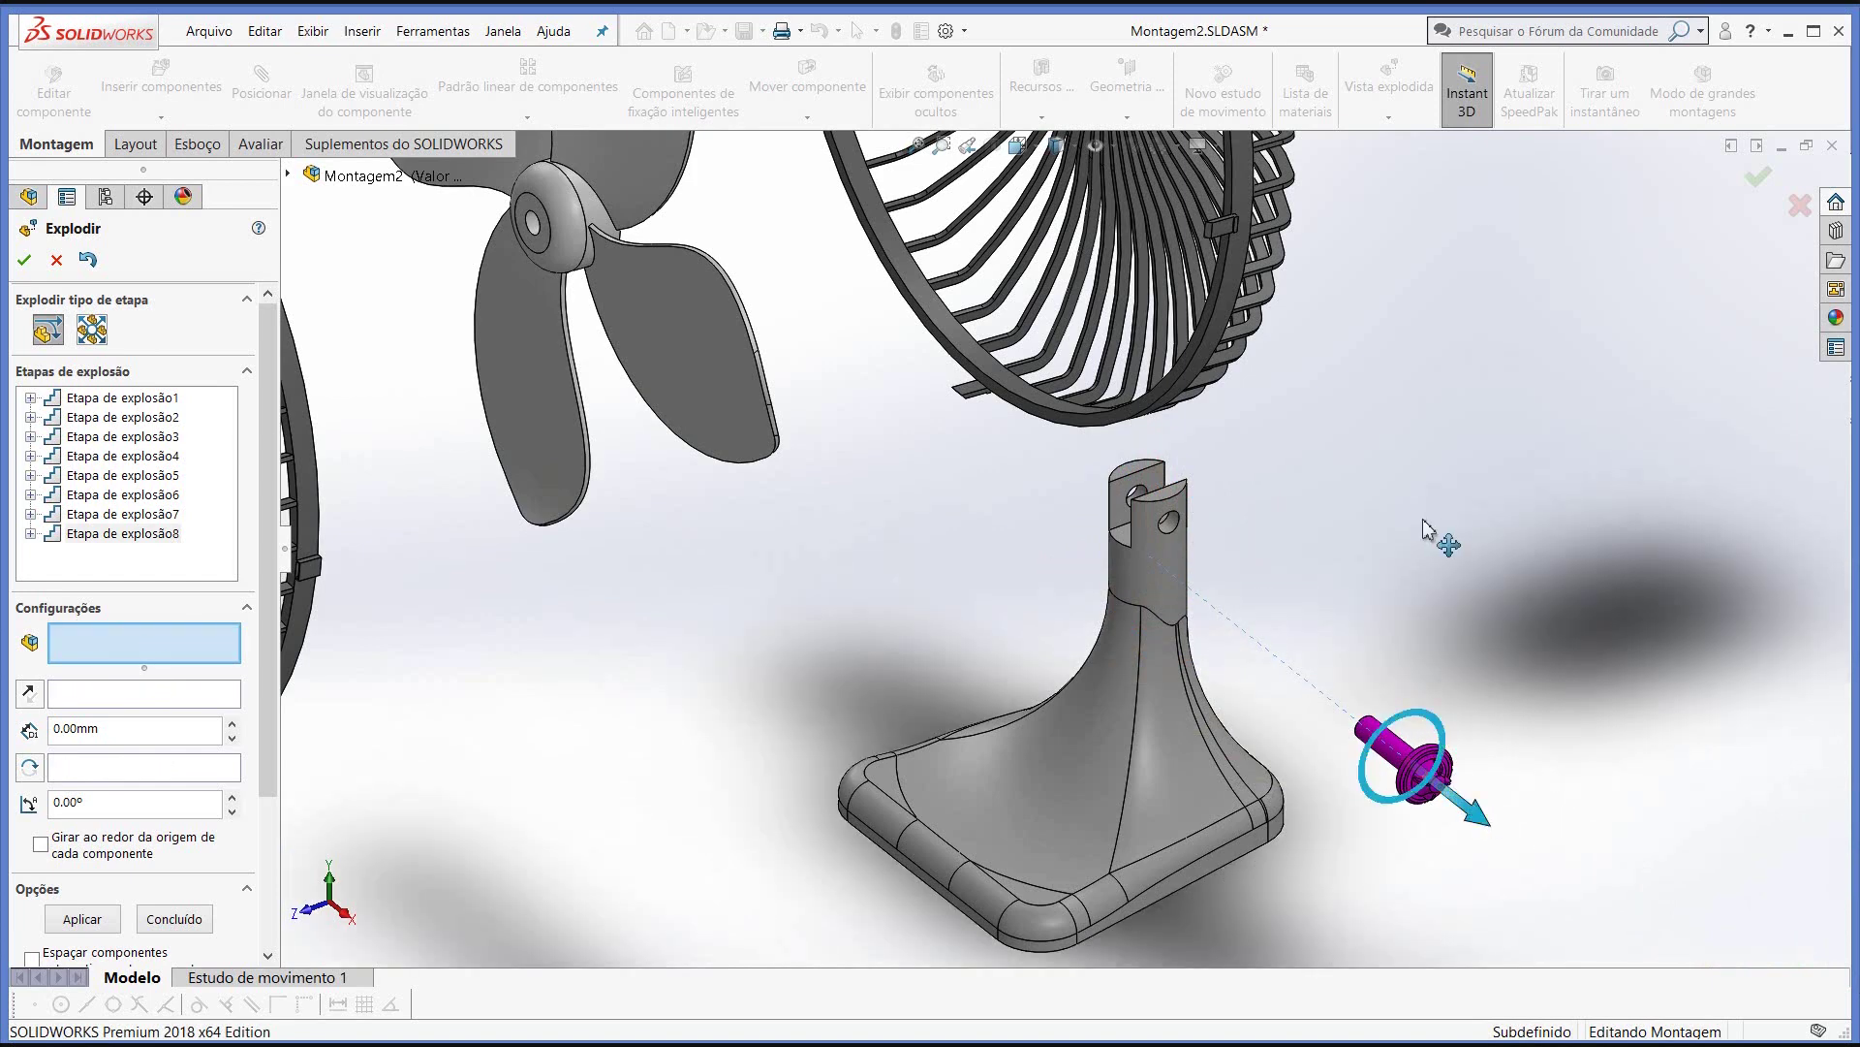
pyautogui.scroll(5, 1424, 528)
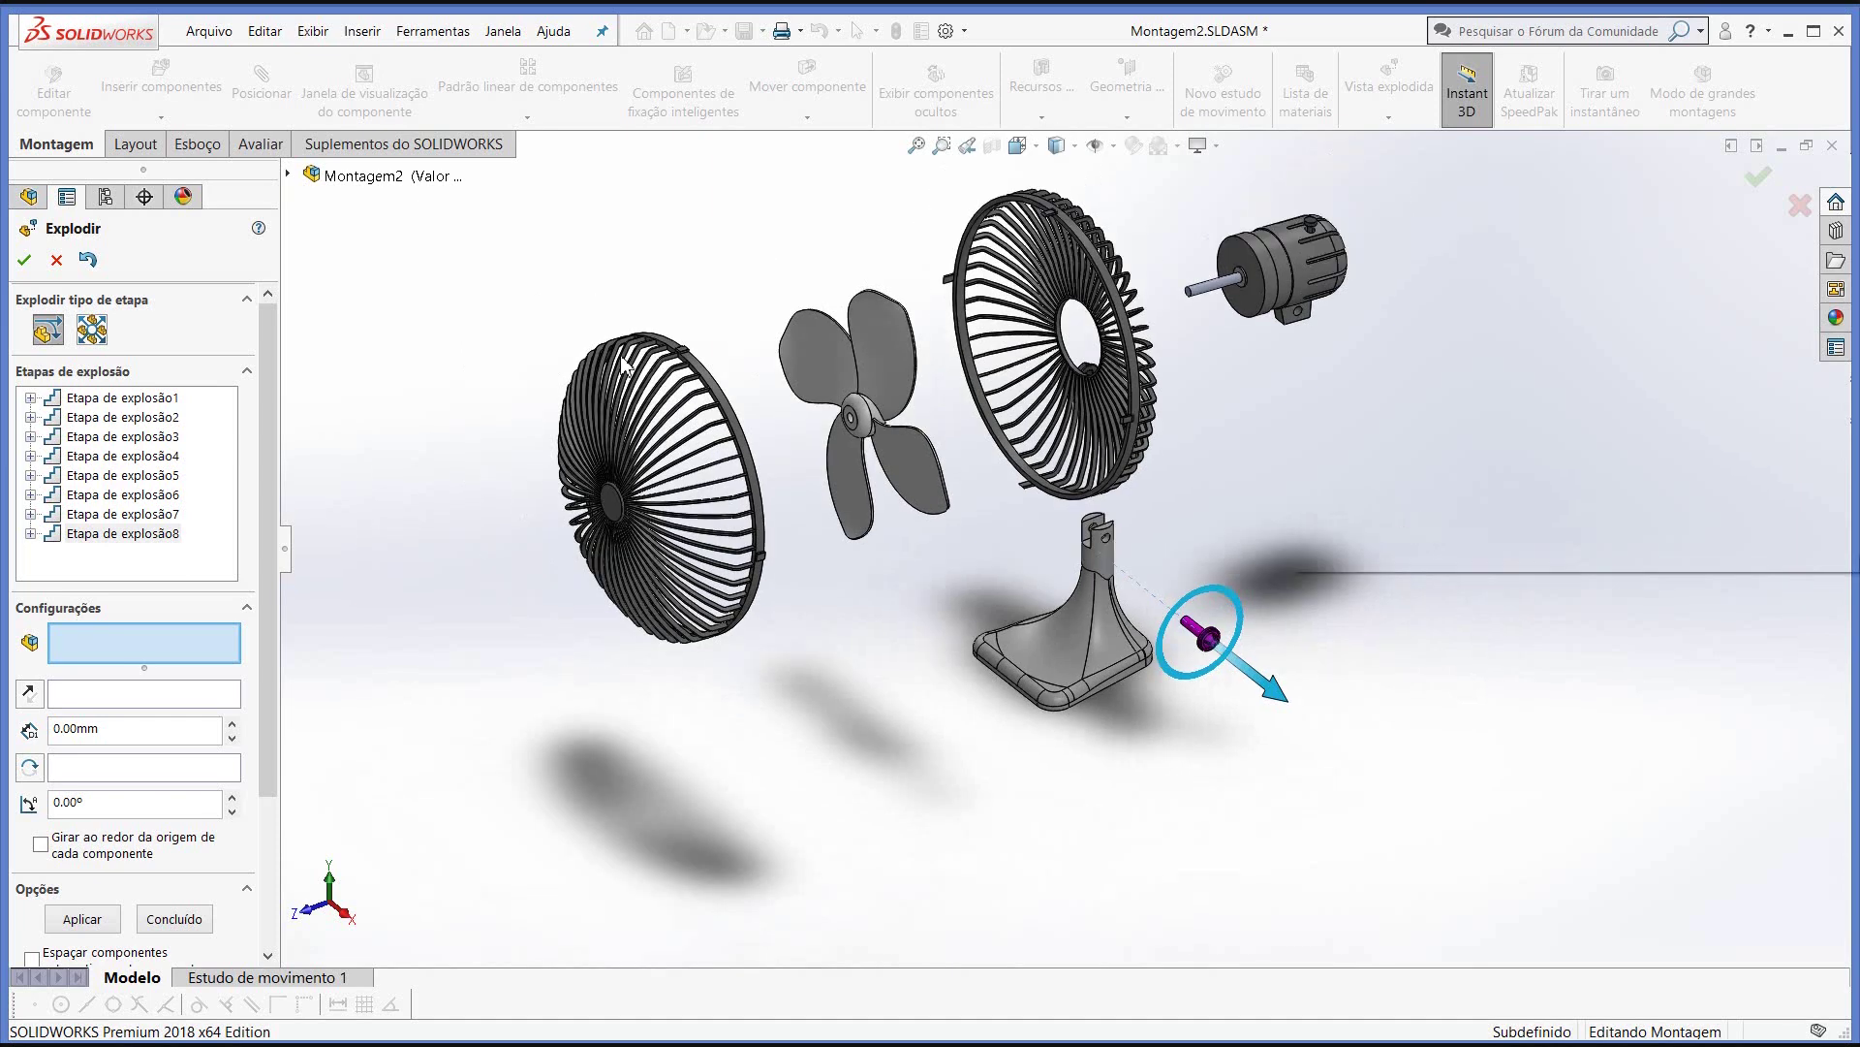
pyautogui.hotkey('ctrl', 'Right')
pyautogui.hotkey('ctrl', 'Down')
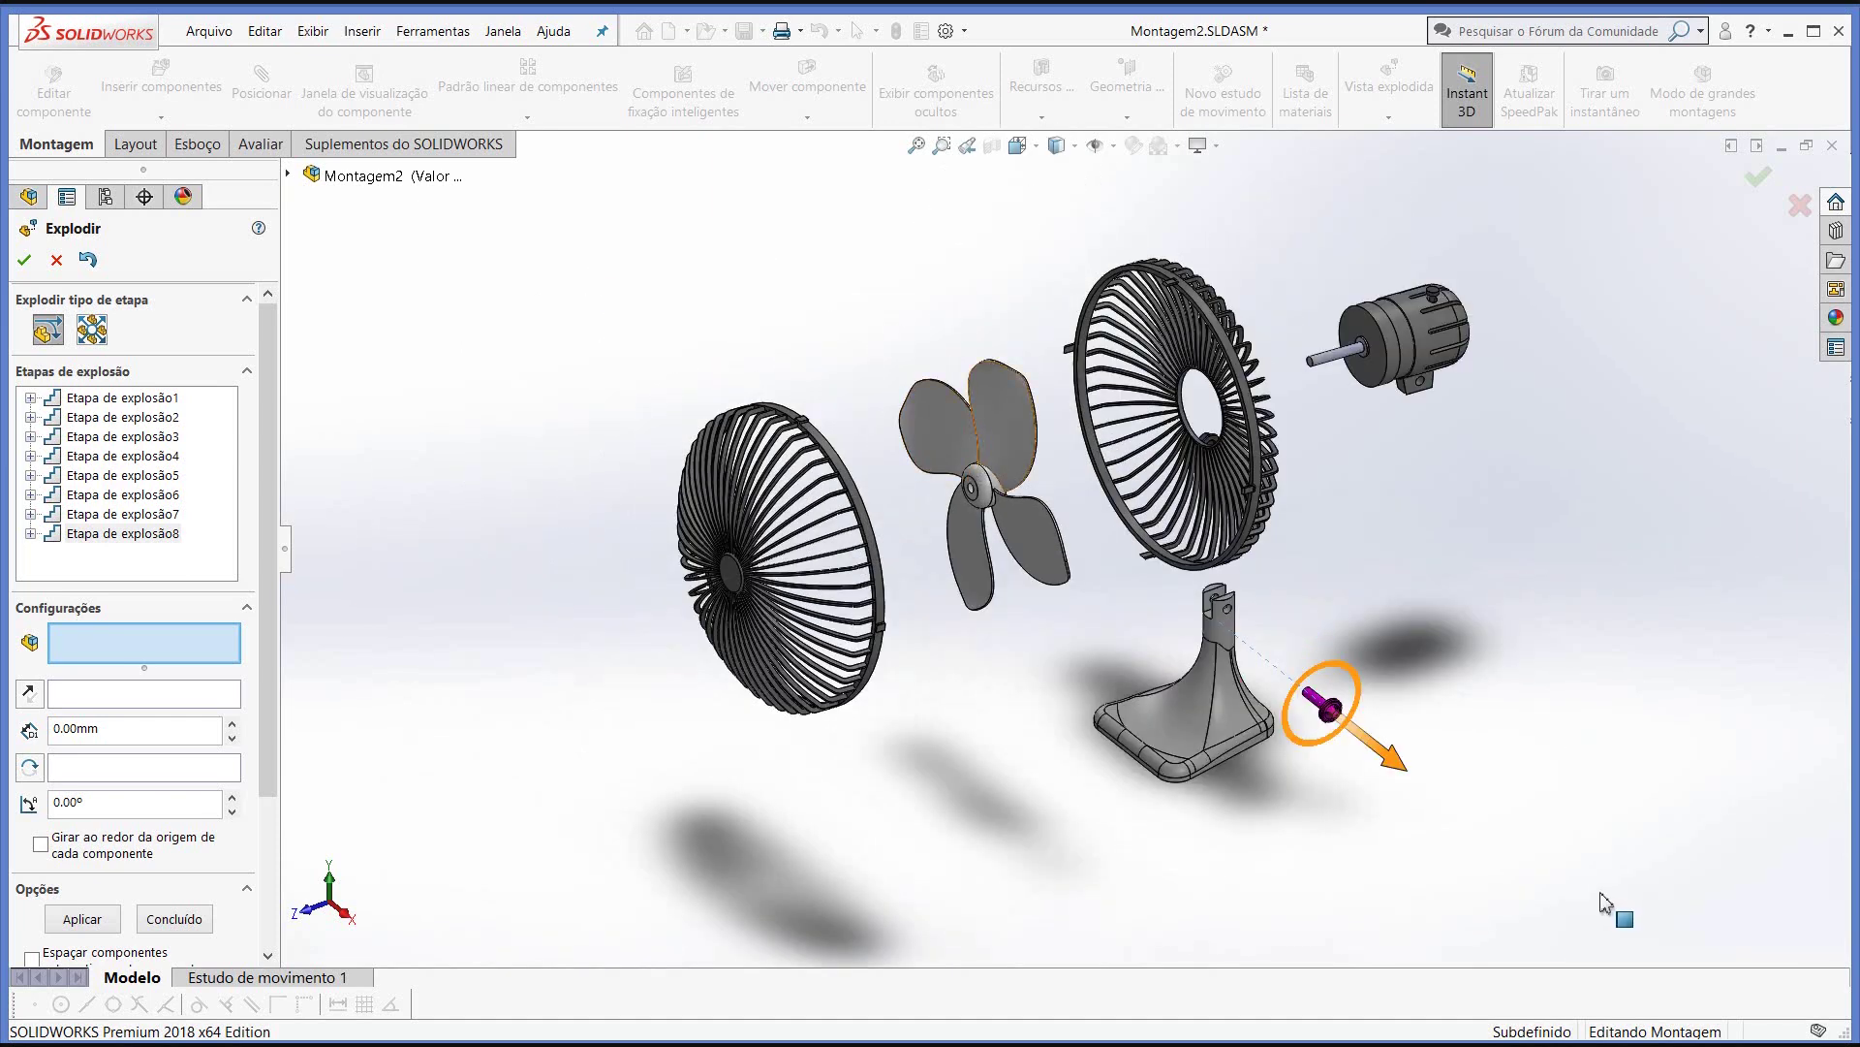
pyautogui.click(1531, 714)
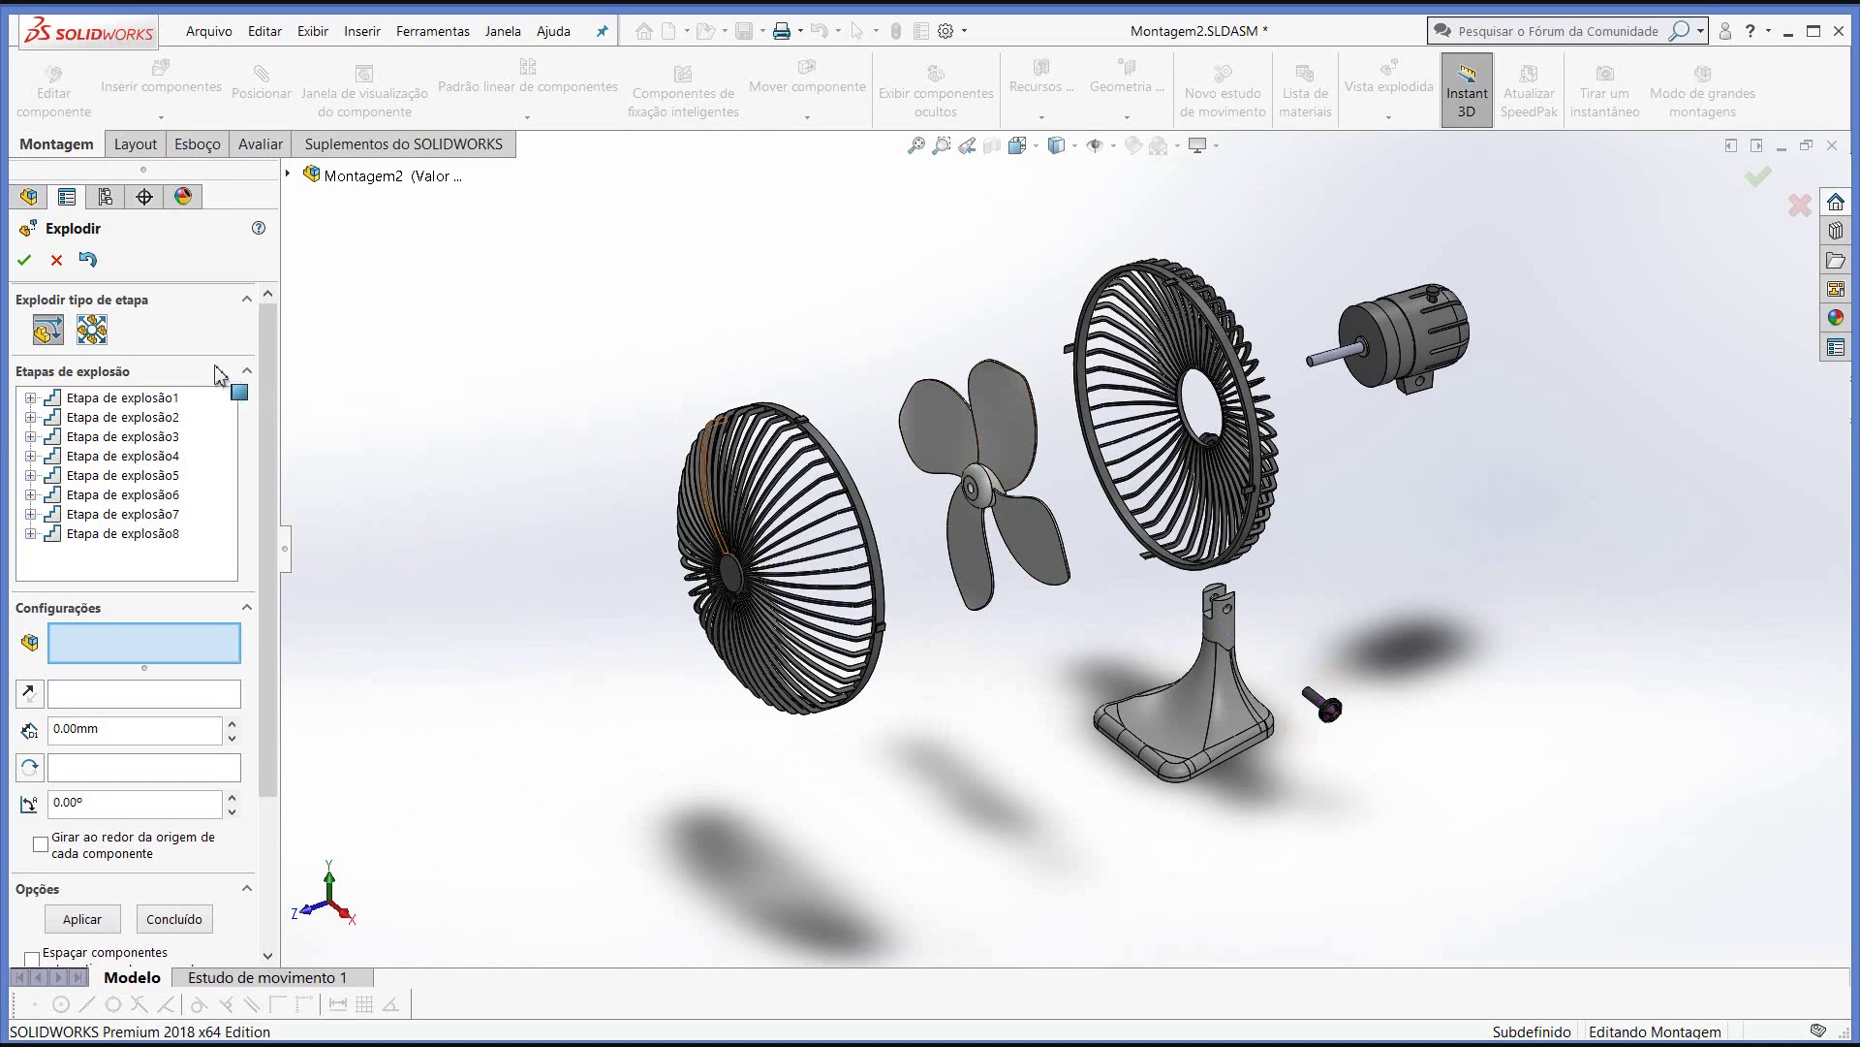
pyautogui.click(23, 261)
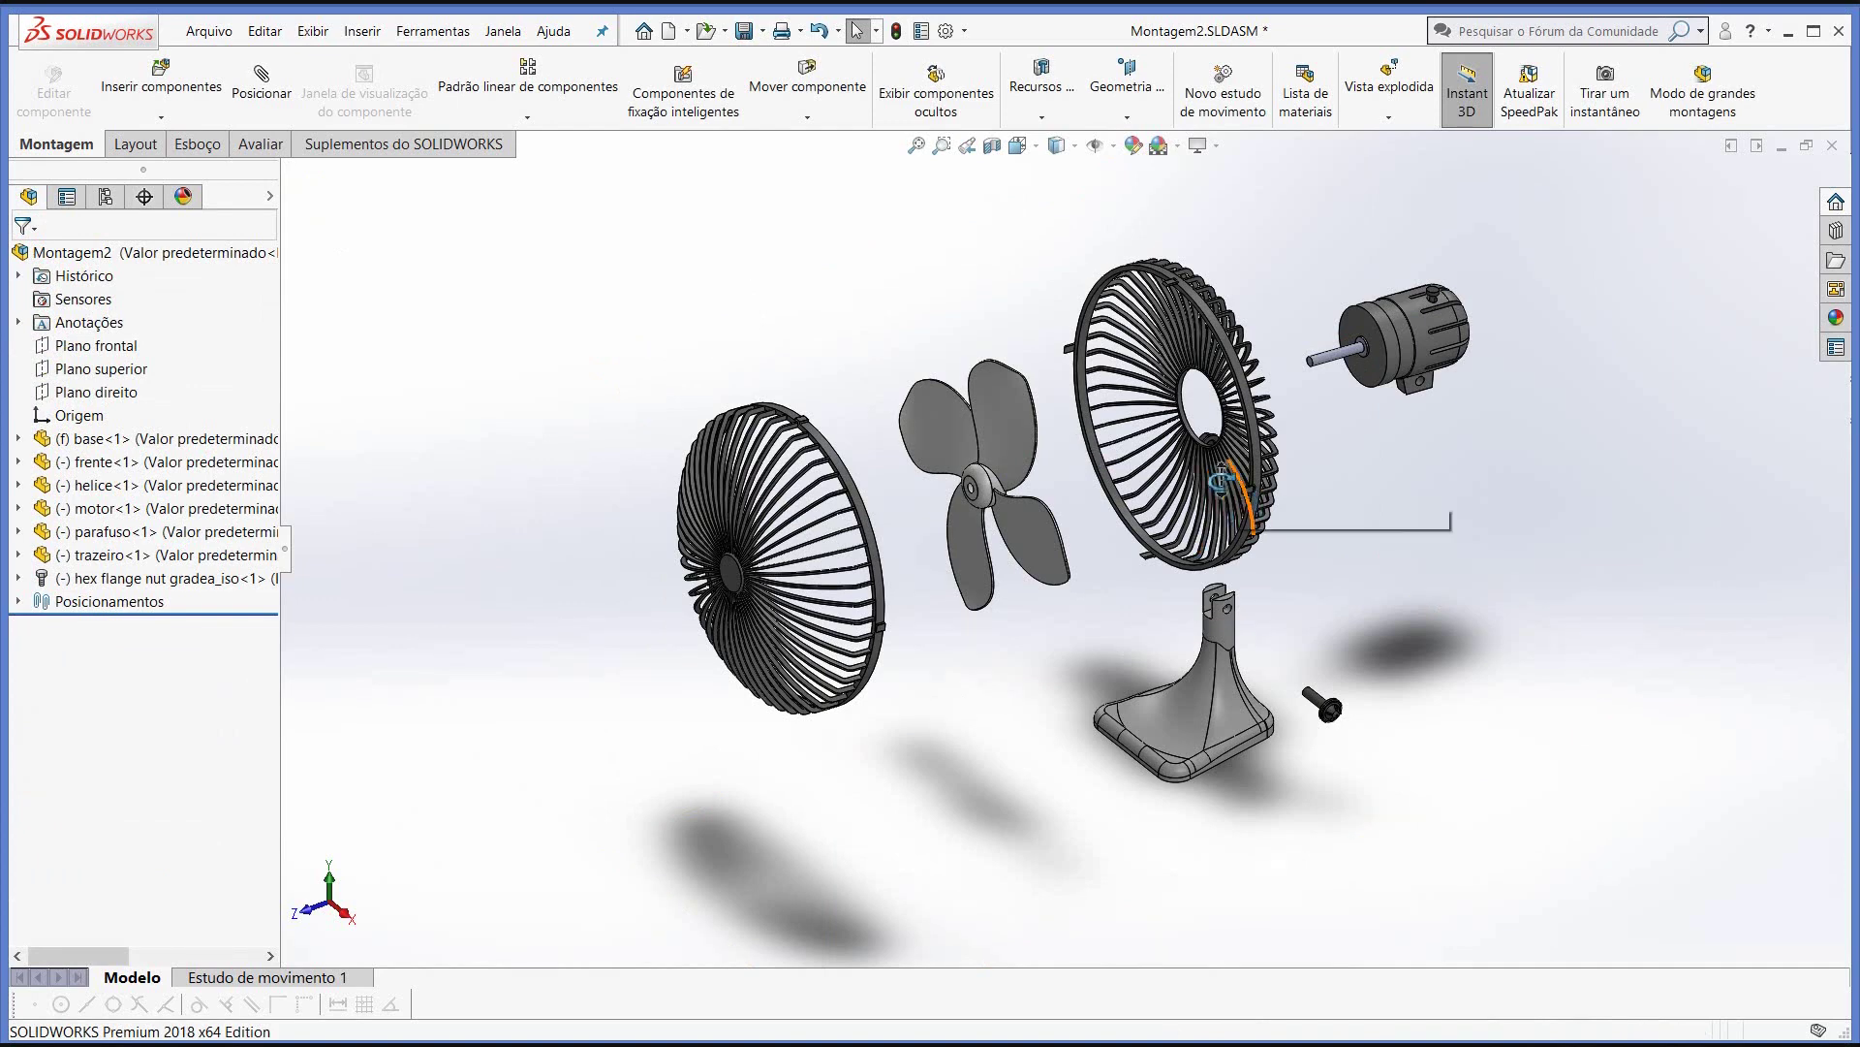
pyautogui.moveTo(1236, 490)
pyautogui.mouseDown(button='middle')
pyautogui.moveTo(1113, 511)
pyautogui.moveTo(1132, 510)
pyautogui.mouseUp(button='middle')
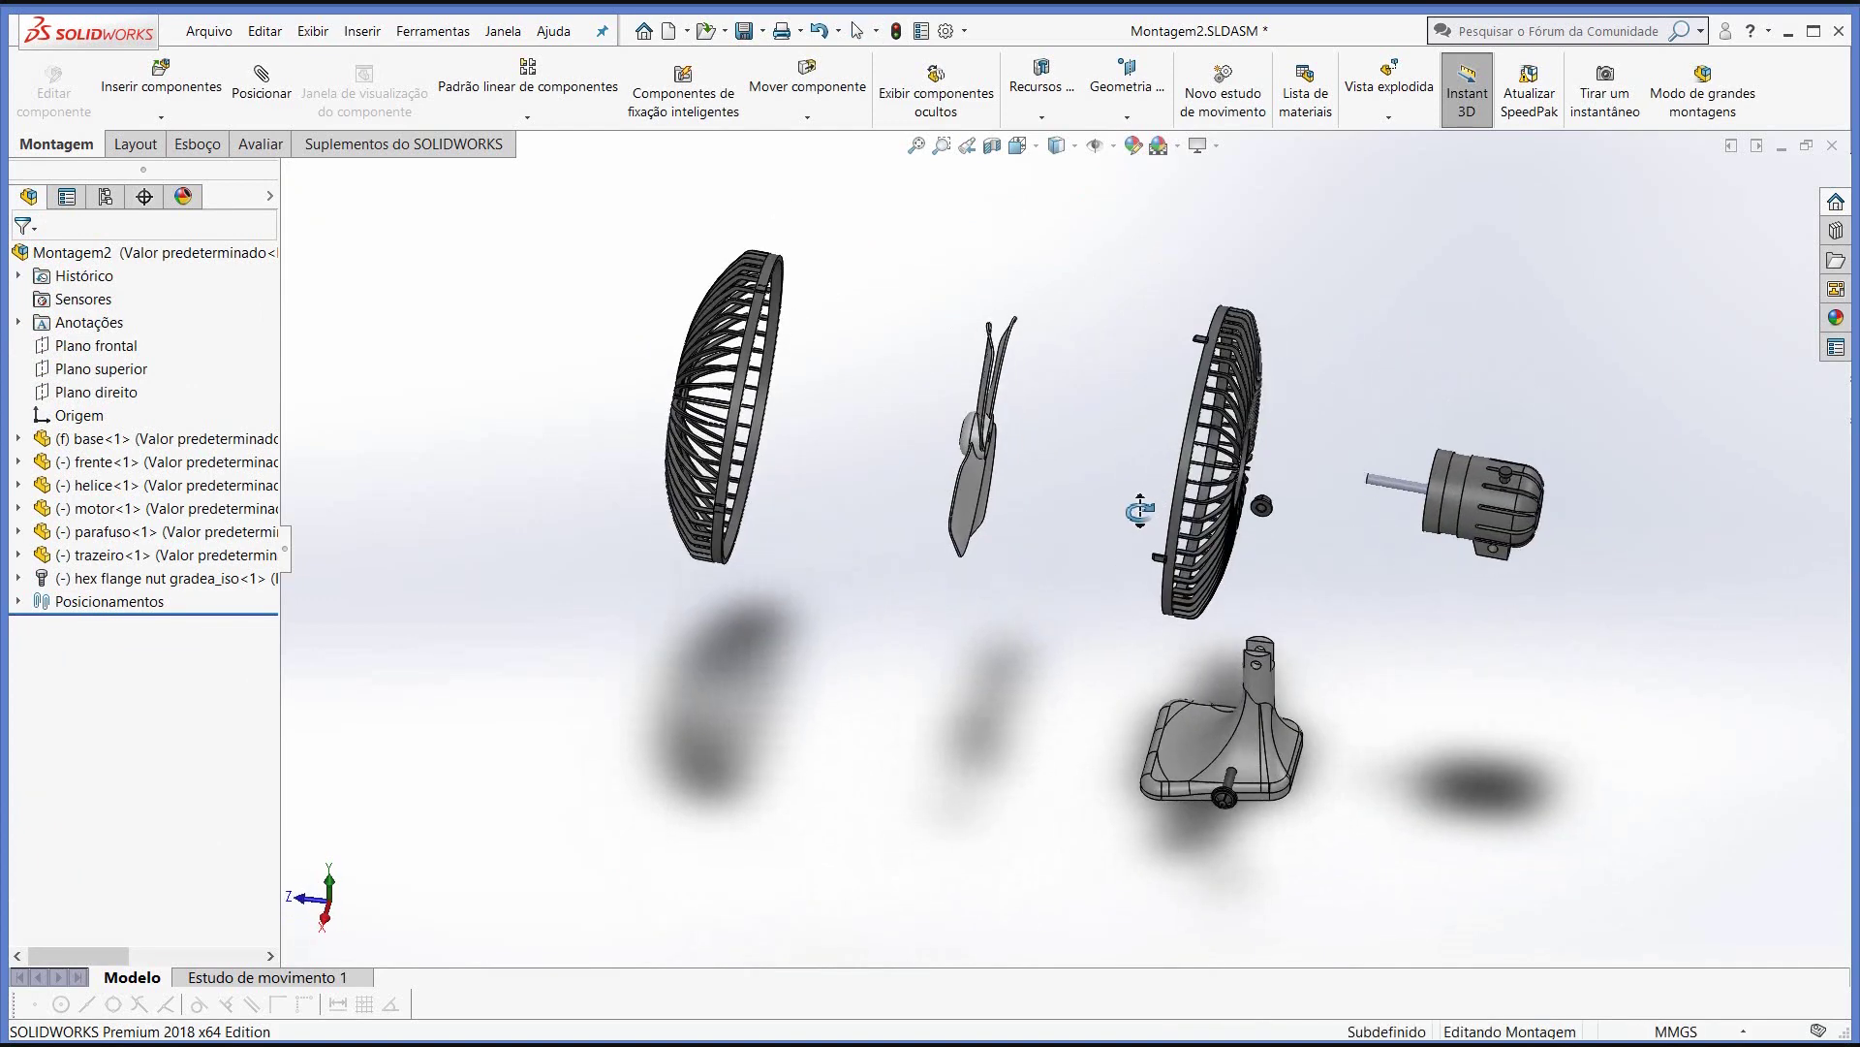
pyautogui.scroll(-3, 1265, 506)
pyautogui.scroll(-2, 1281, 513)
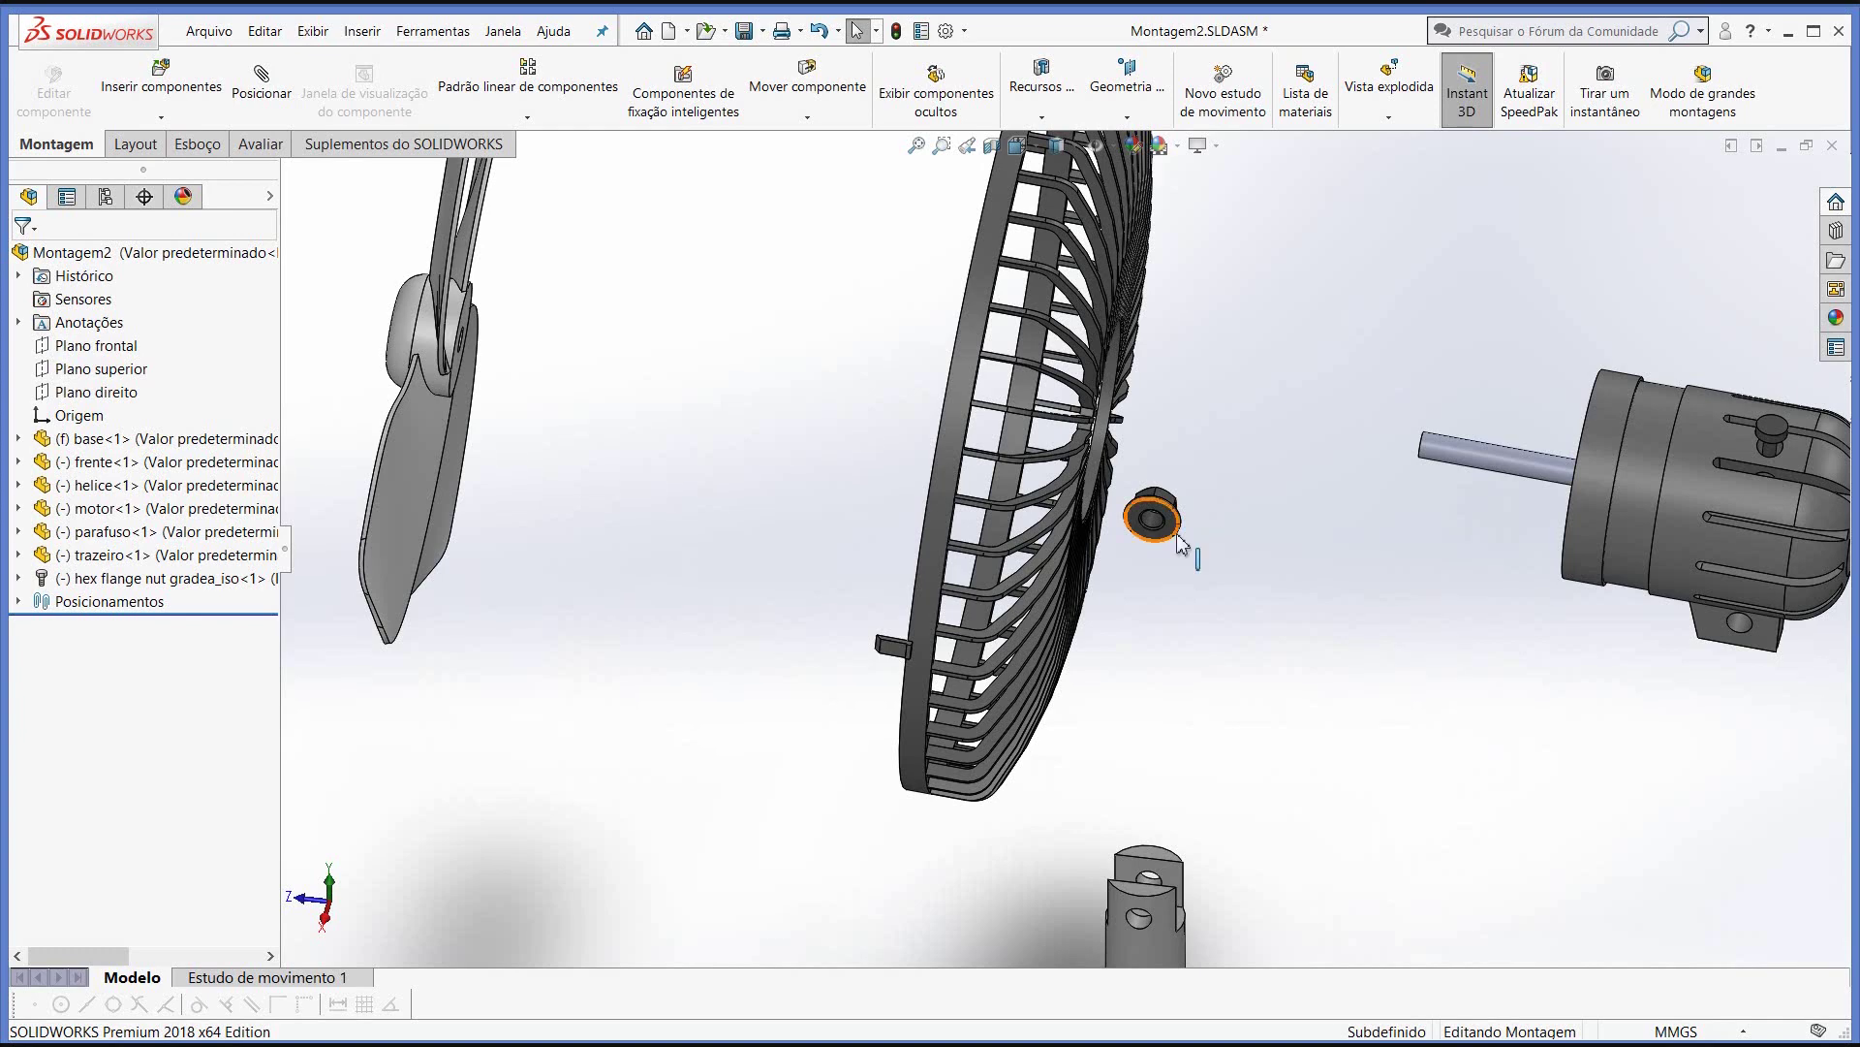
pyautogui.scroll(5, 1180, 543)
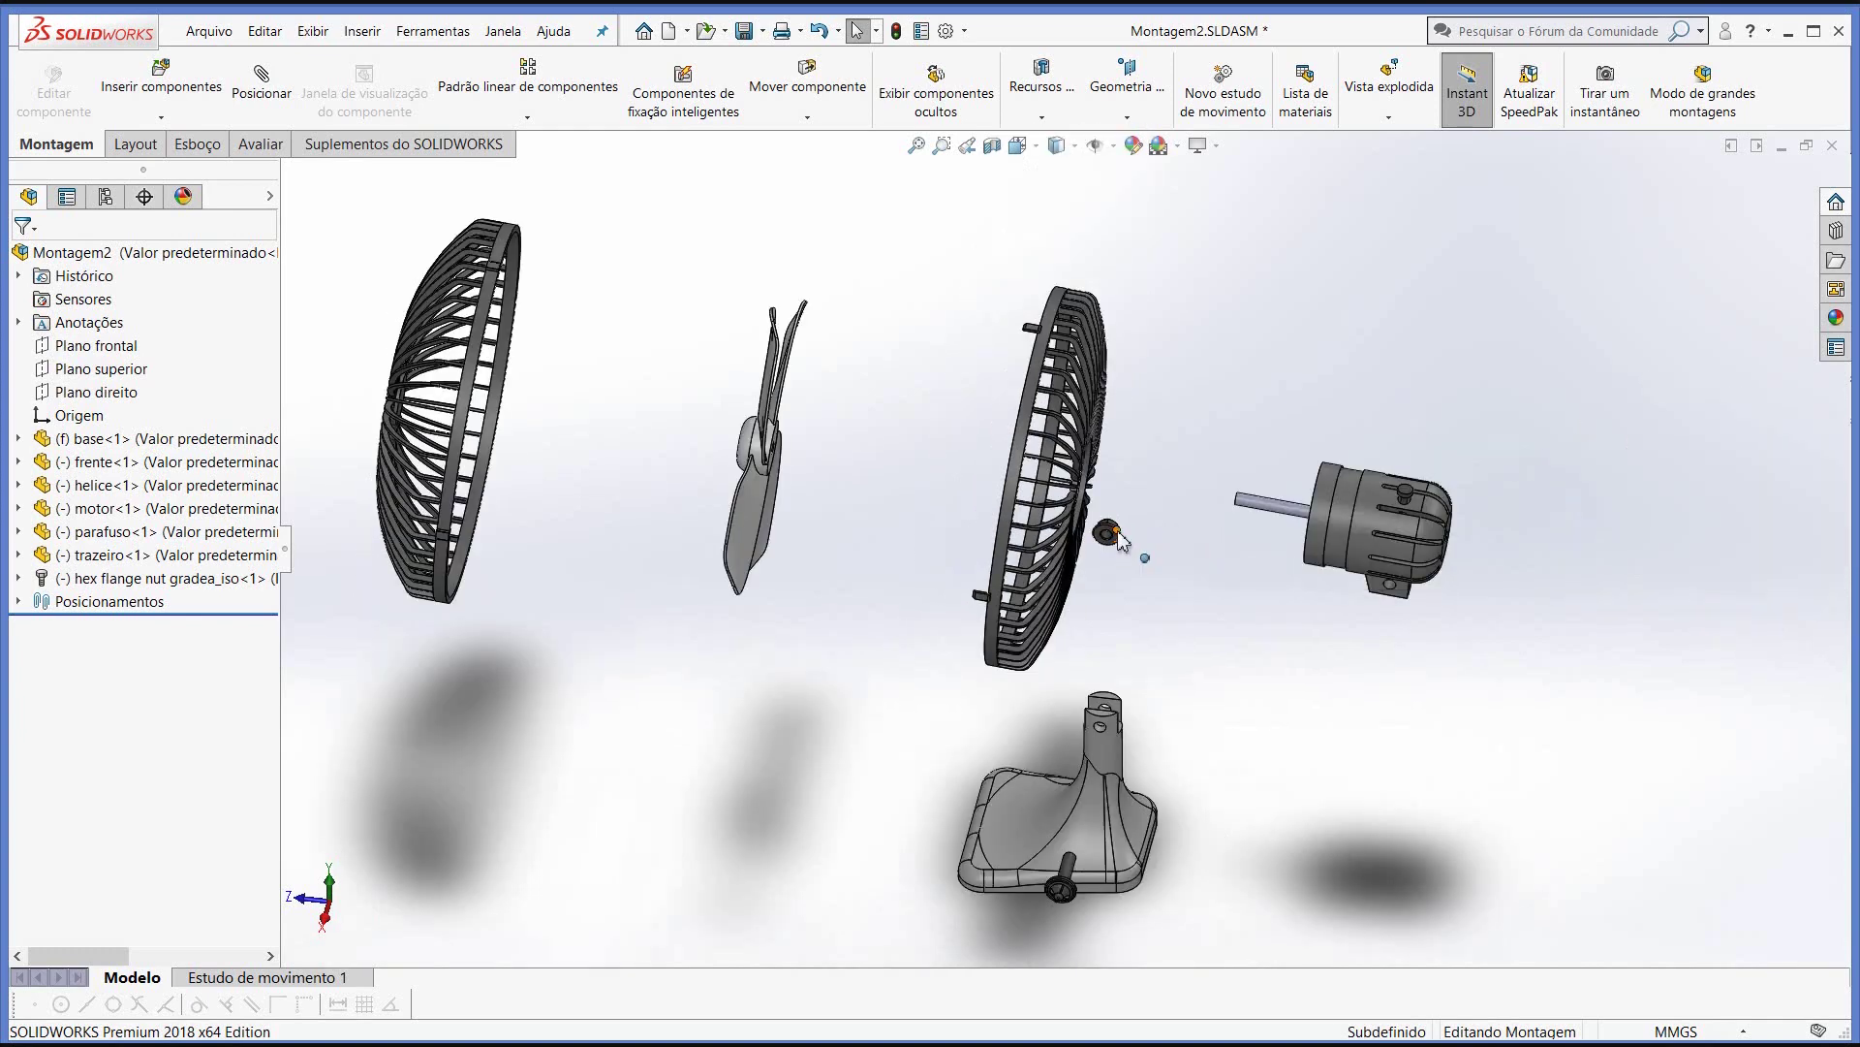
pyautogui.click(1110, 534)
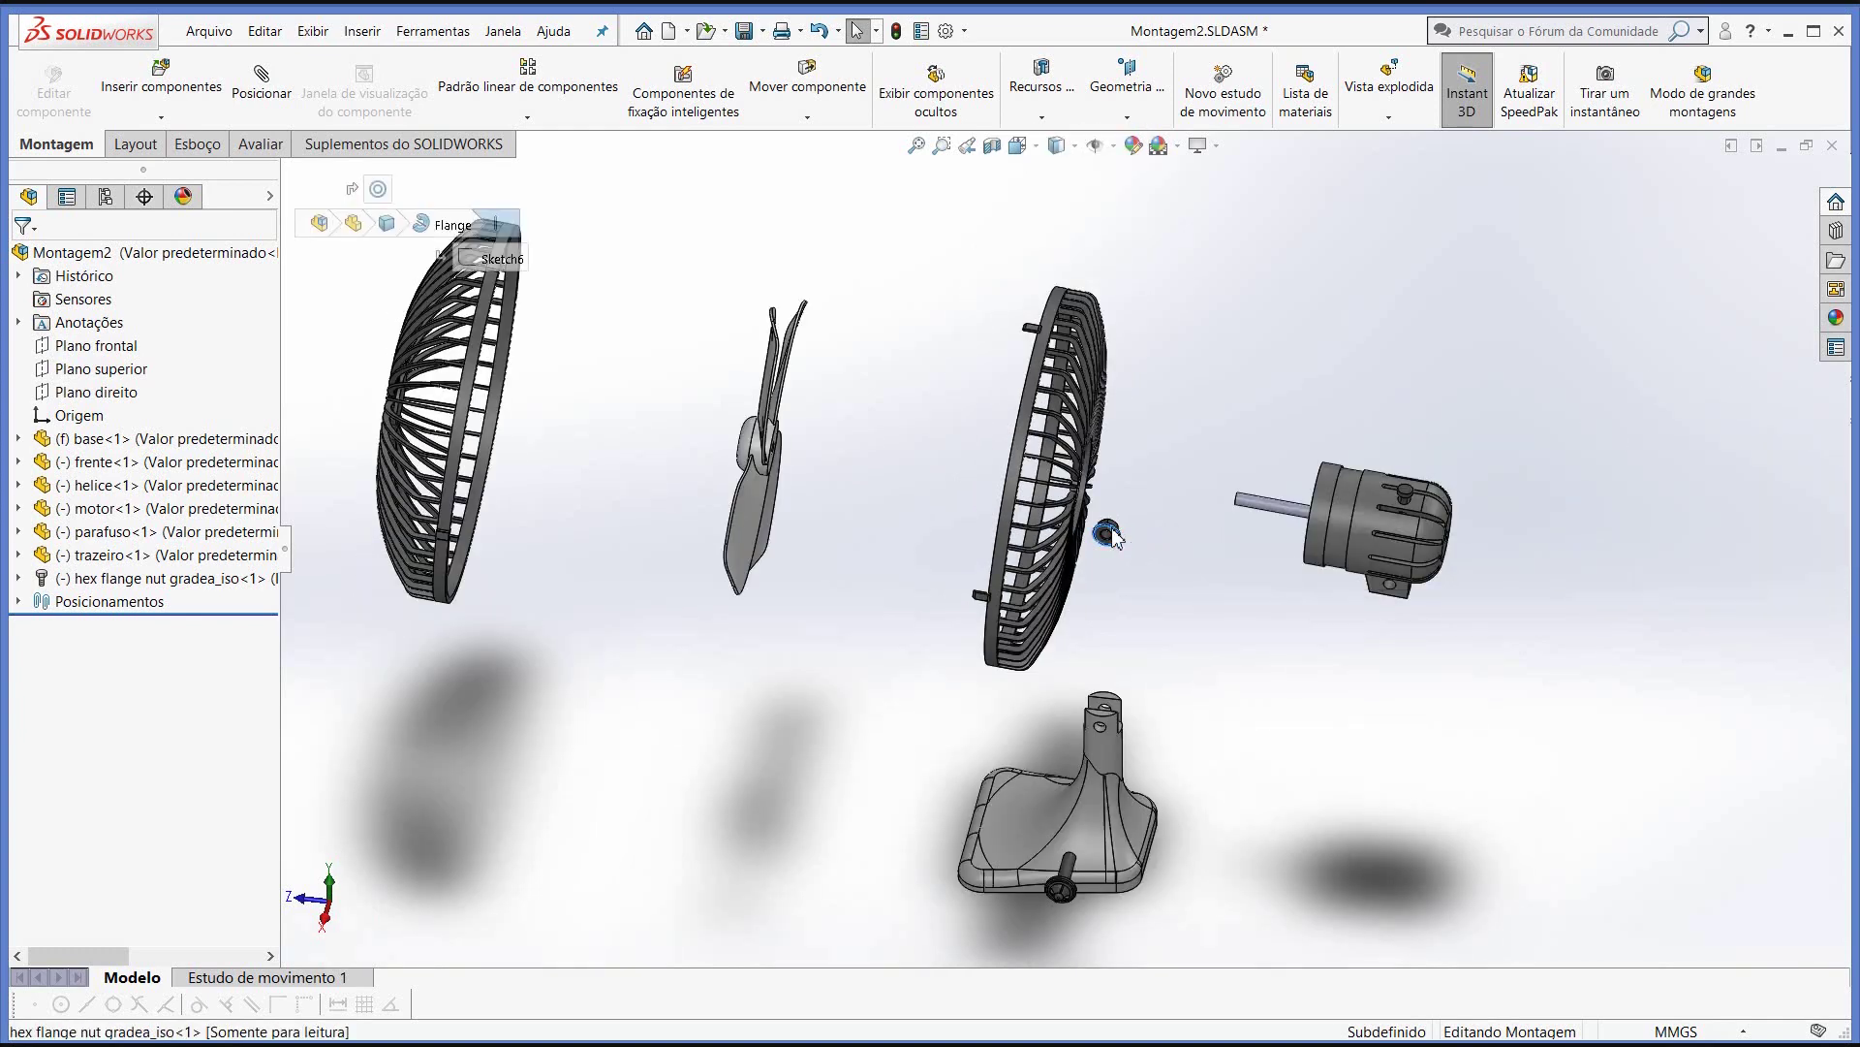
pyautogui.moveTo(1131, 561); pyautogui.dragTo(1265, 588, button='middle')
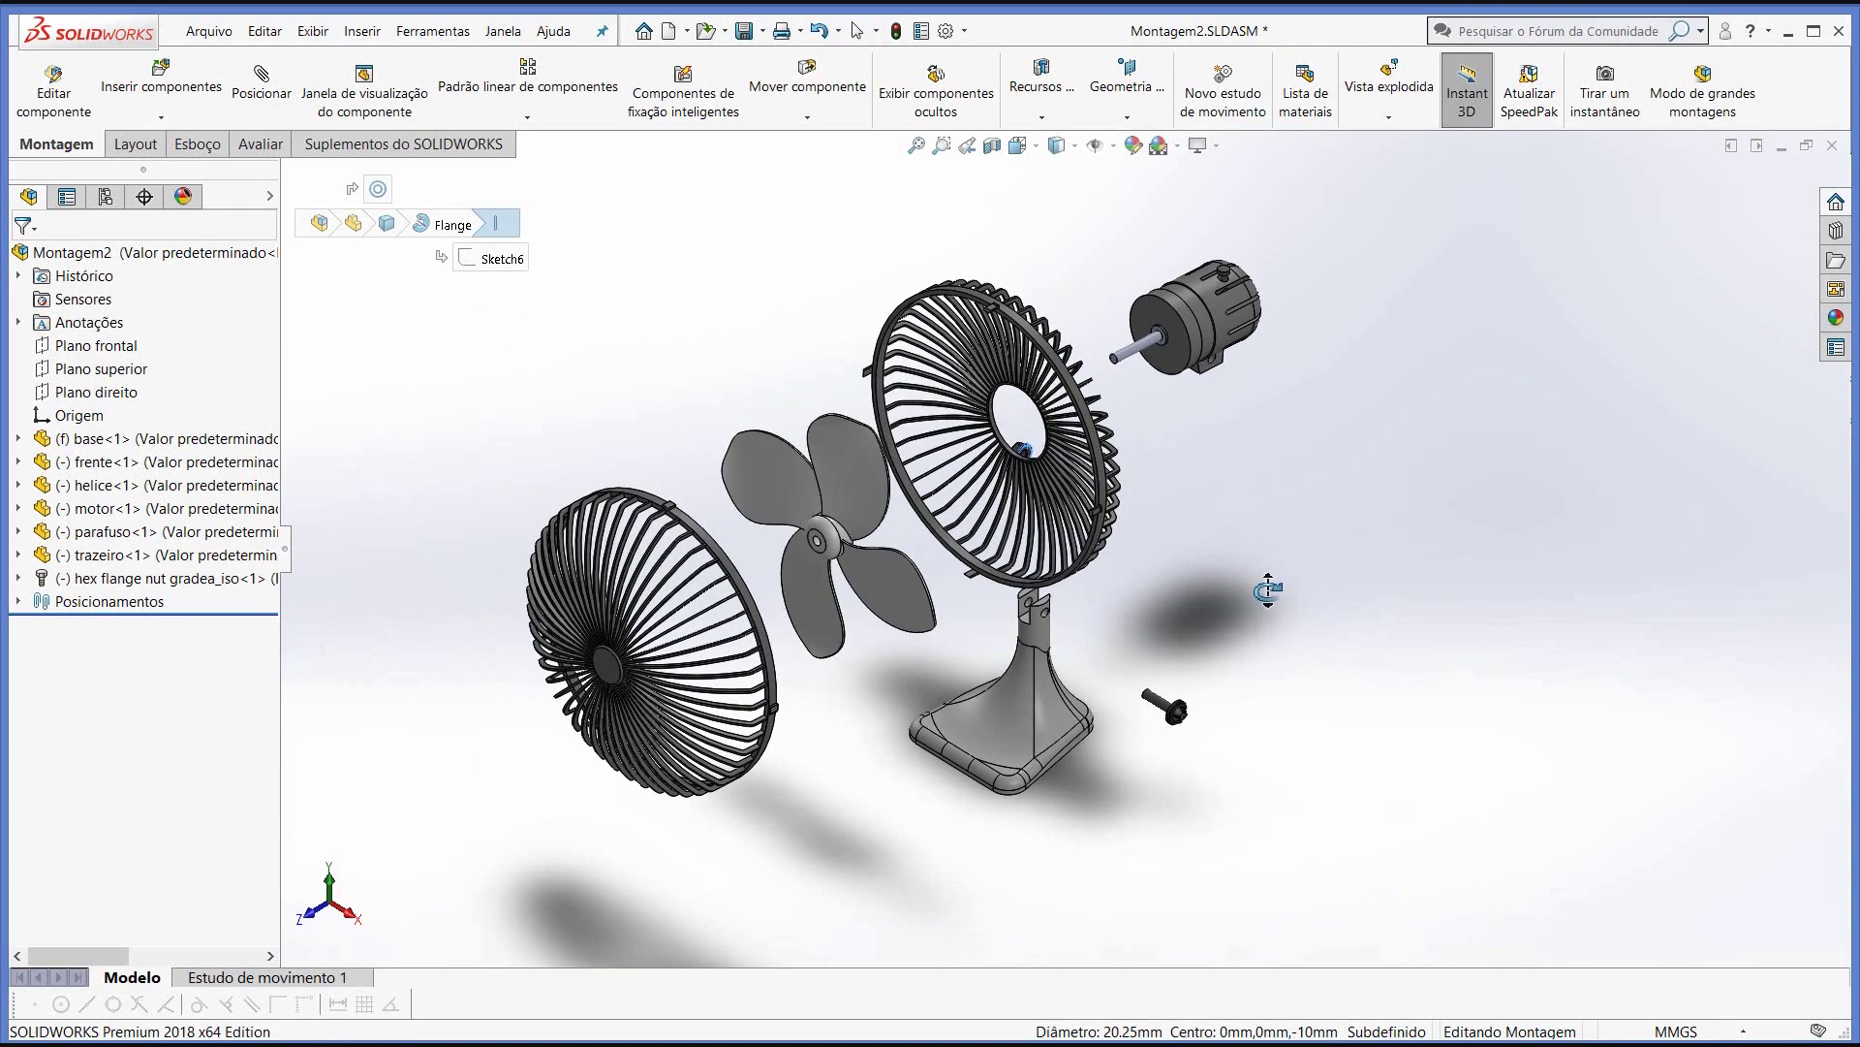
pyautogui.moveTo(1265, 588); pyautogui.dragTo(790, 484, button='middle')
pyautogui.scroll(-2, 788, 480)
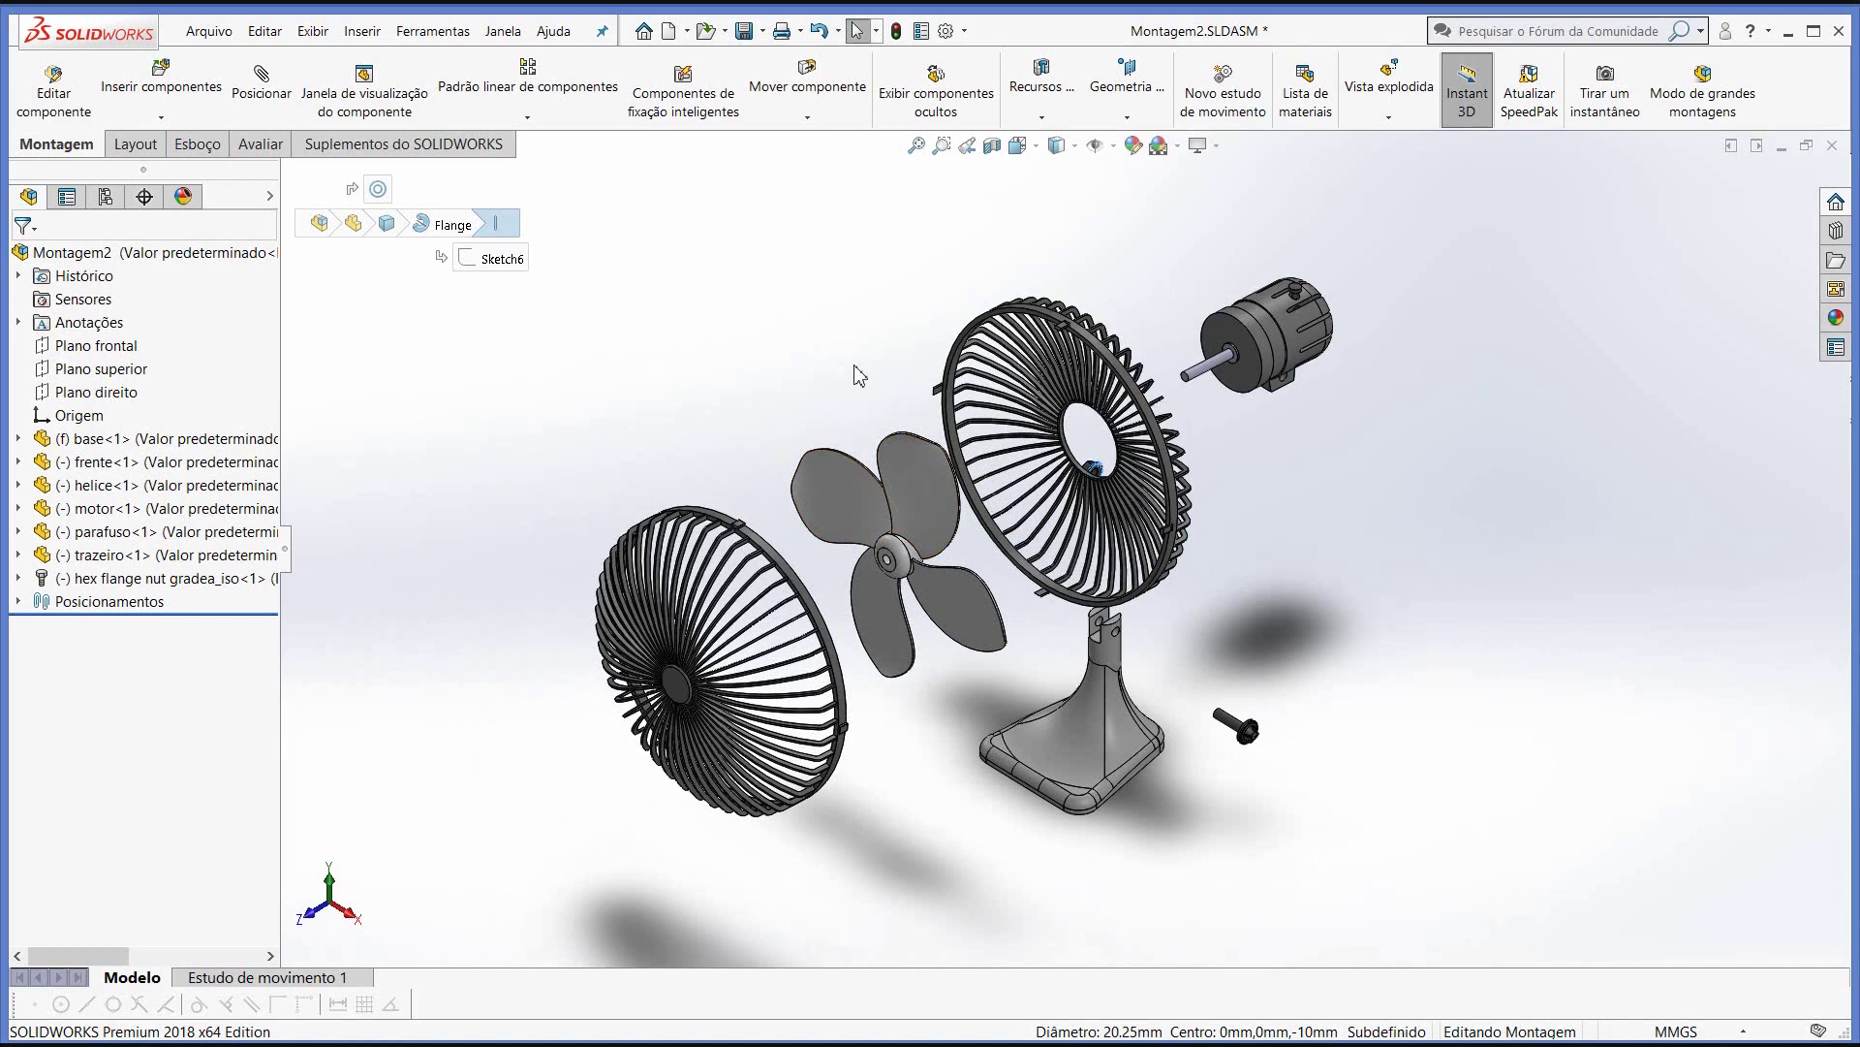
# - Save all documents, storing the nut part as 'hex flange nut gradea_iso3.sldprt'
pyautogui.click(745, 33)
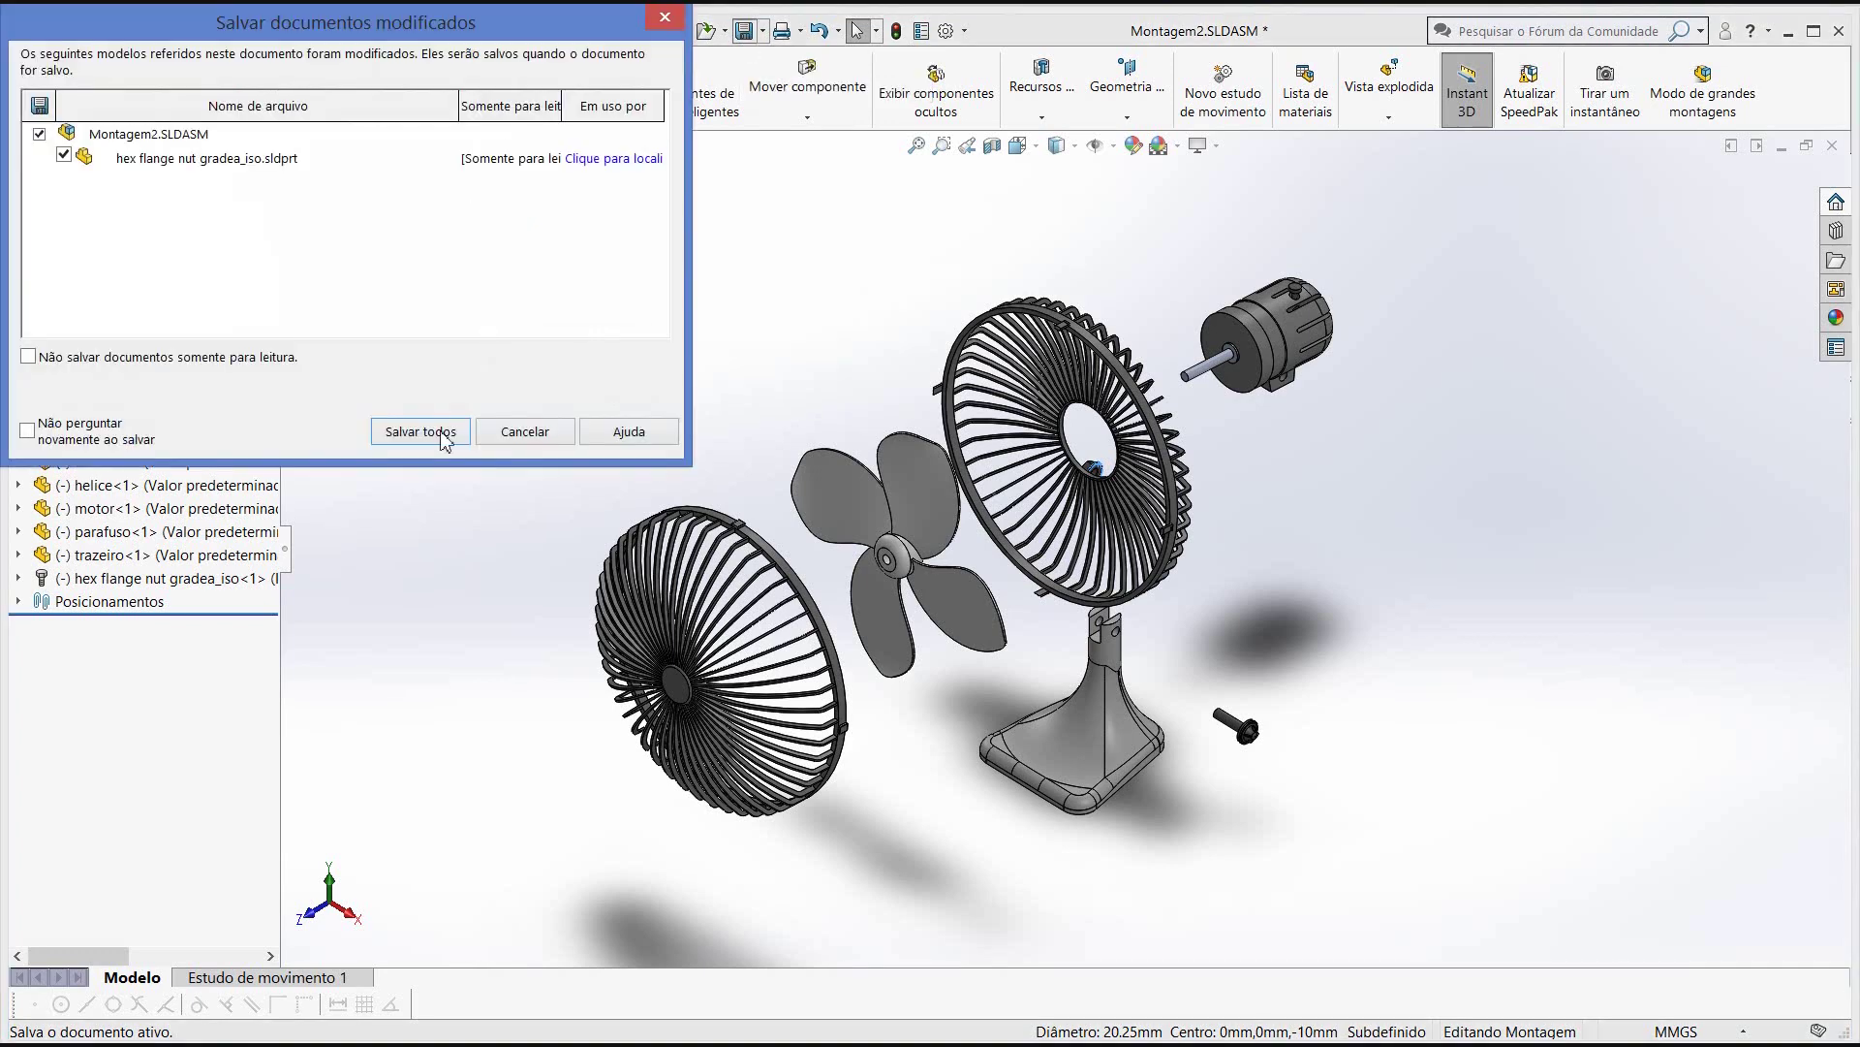
pyautogui.click(444, 439)
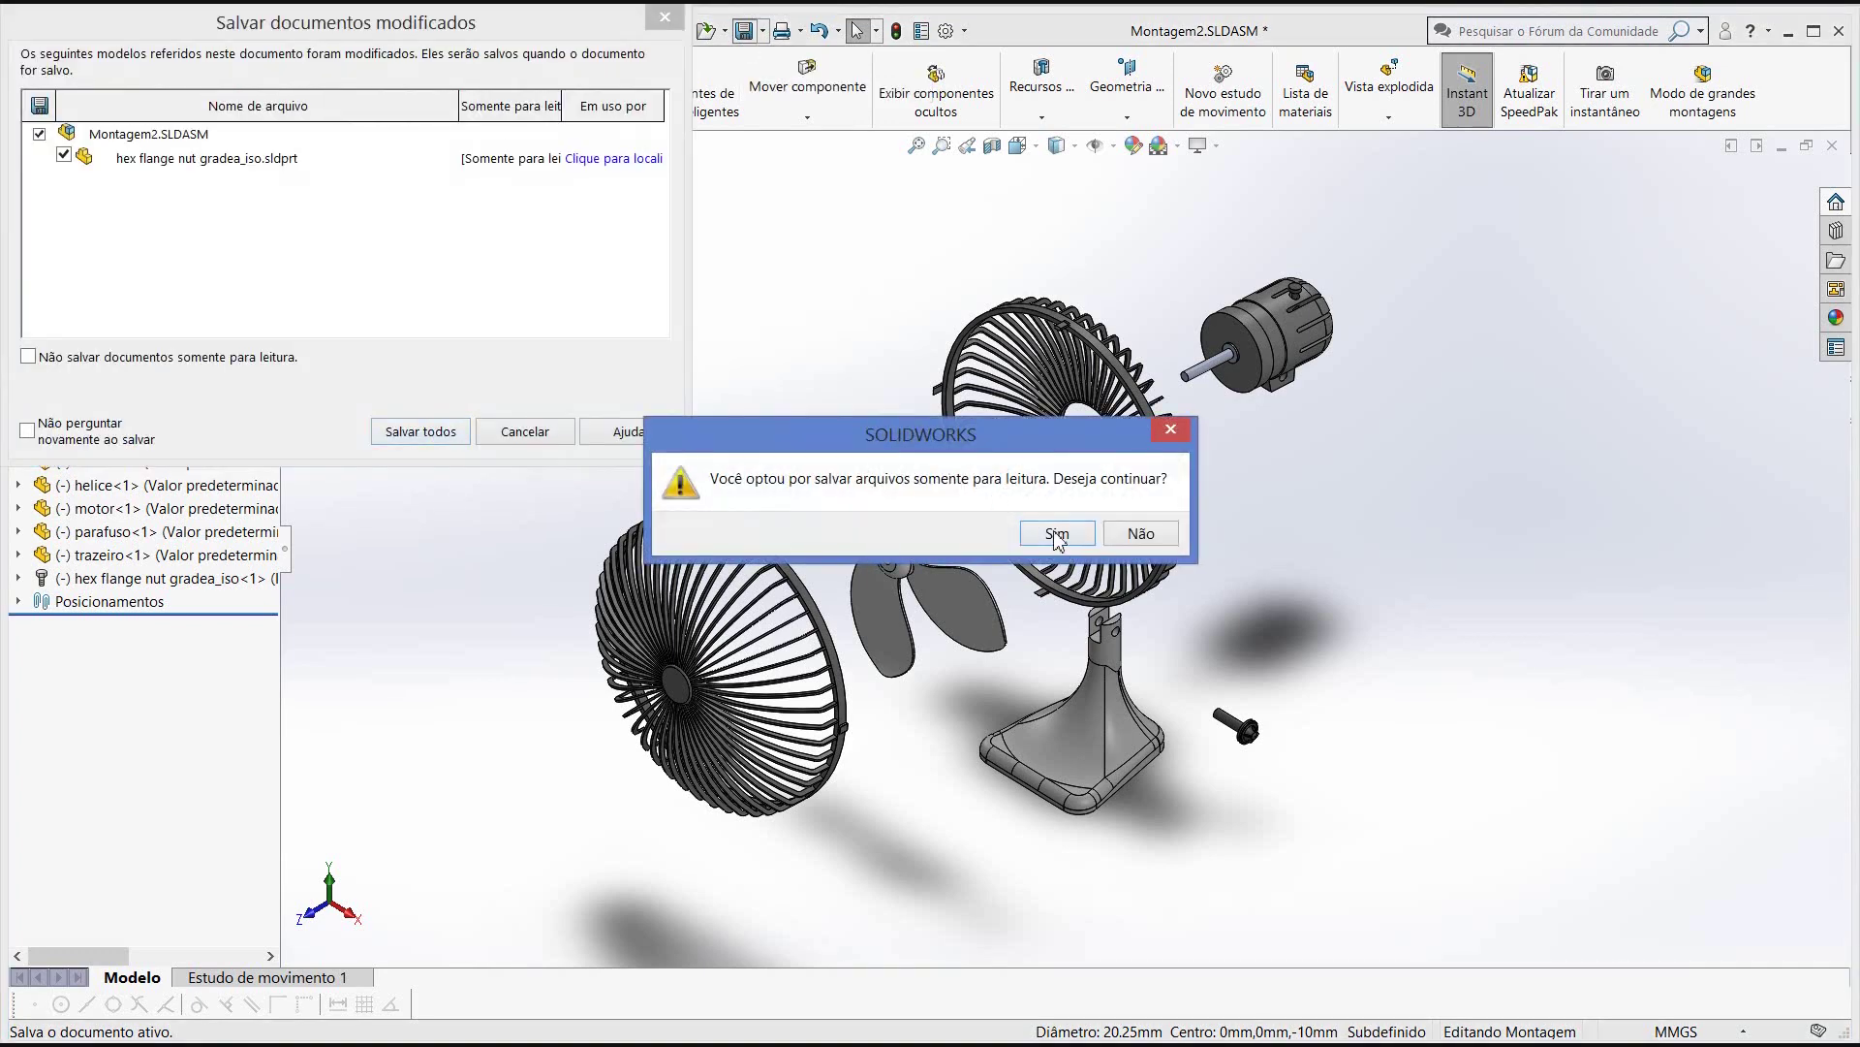
pyautogui.click(1057, 534)
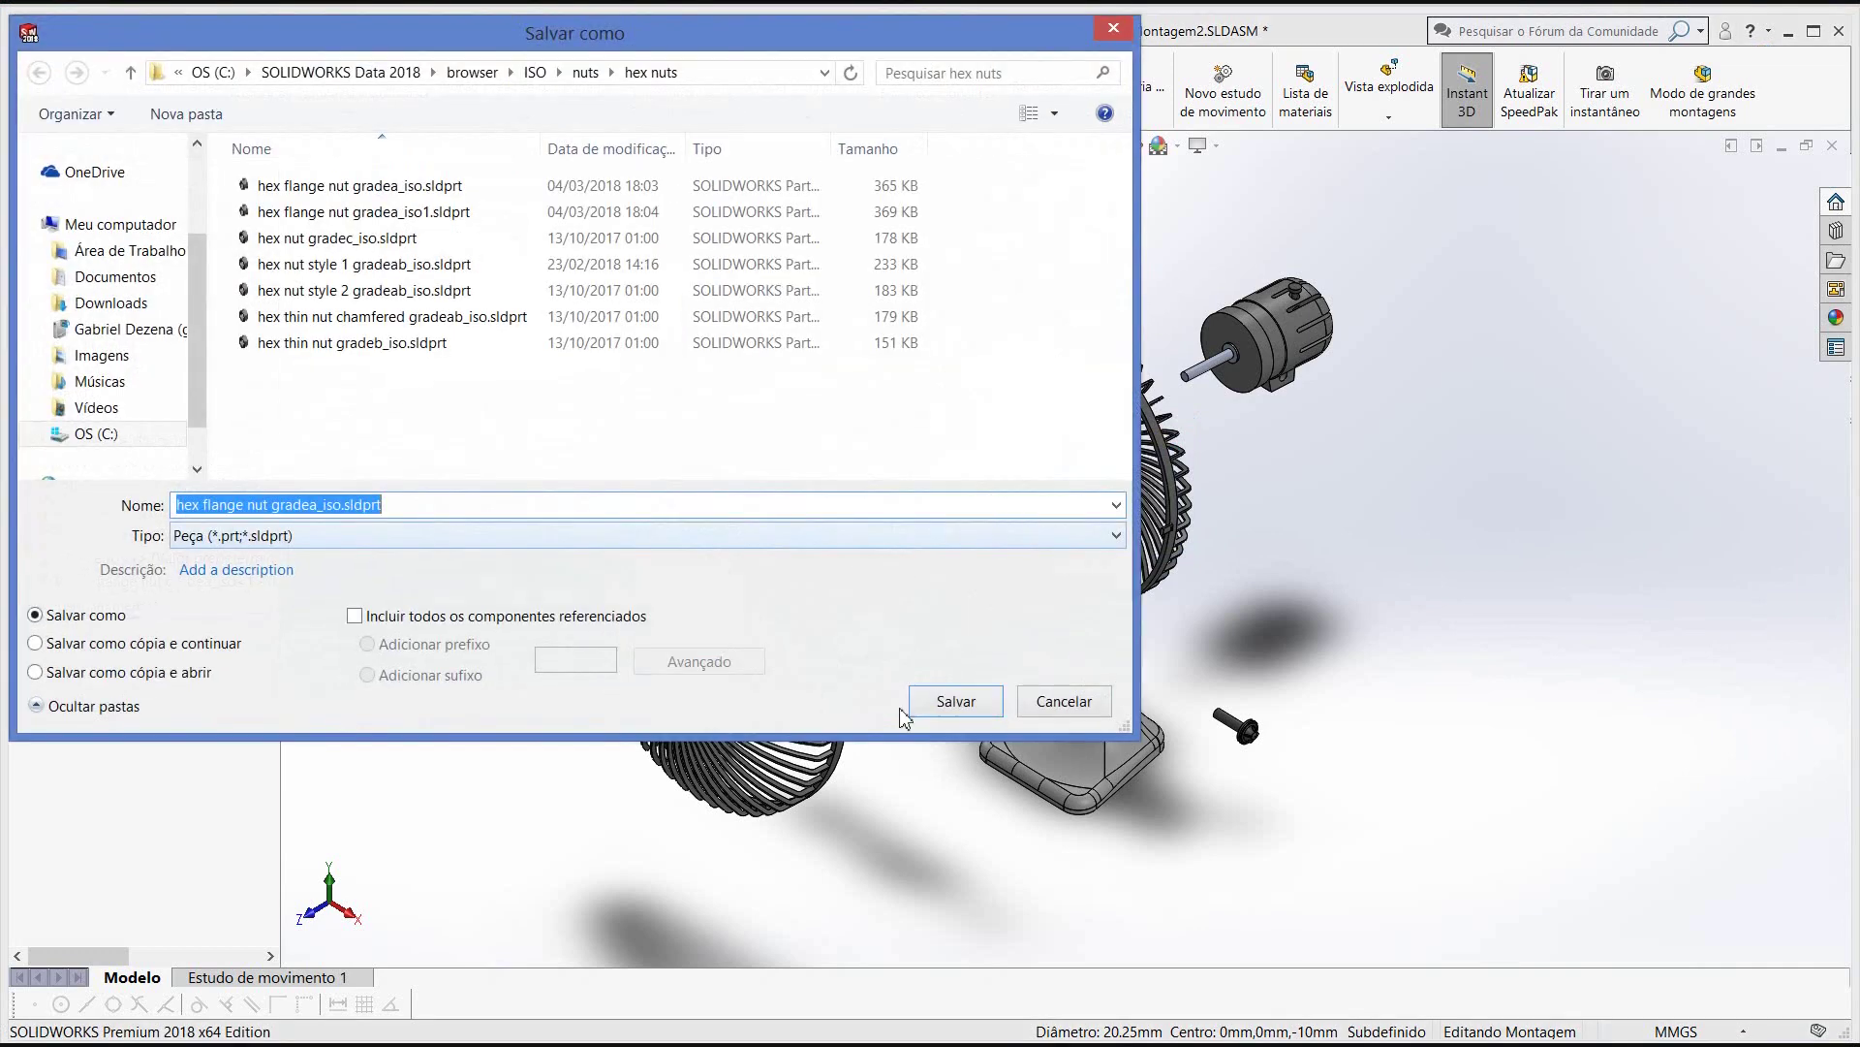
pyautogui.click(345, 503)
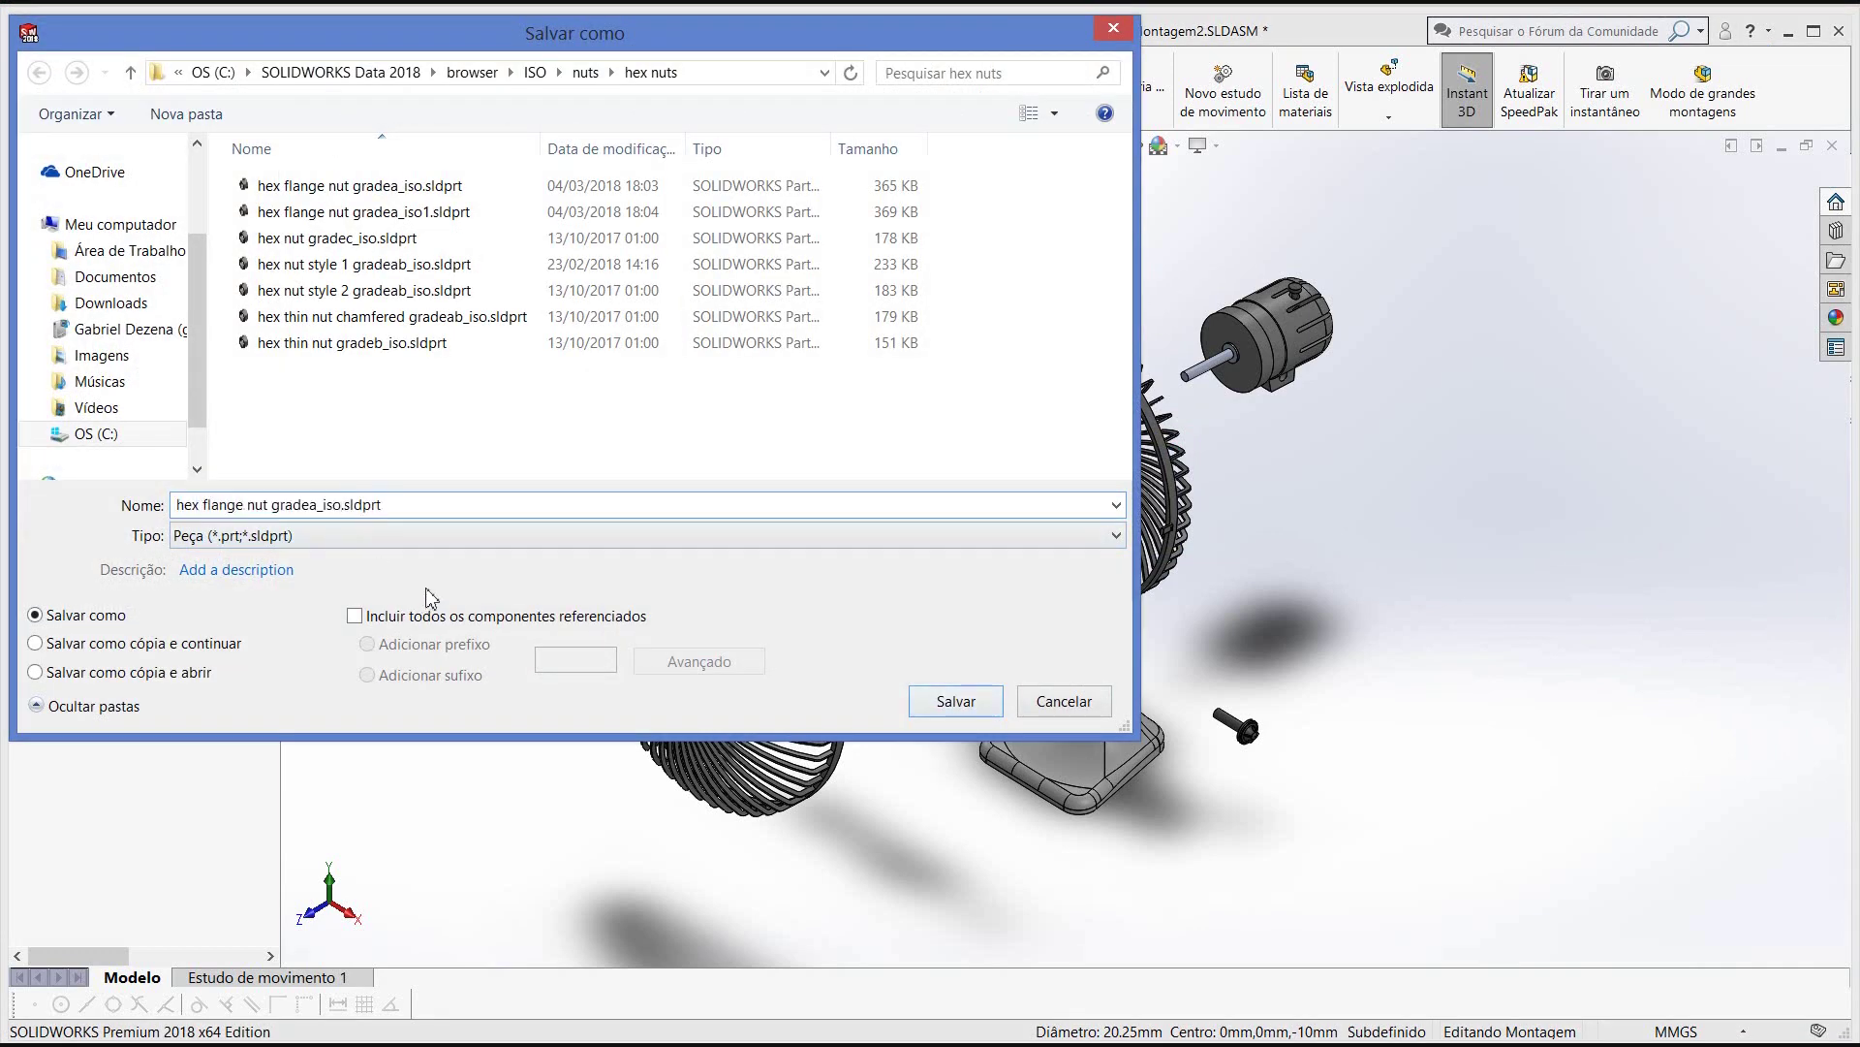
pyautogui.write('3')
pyautogui.press('Return')
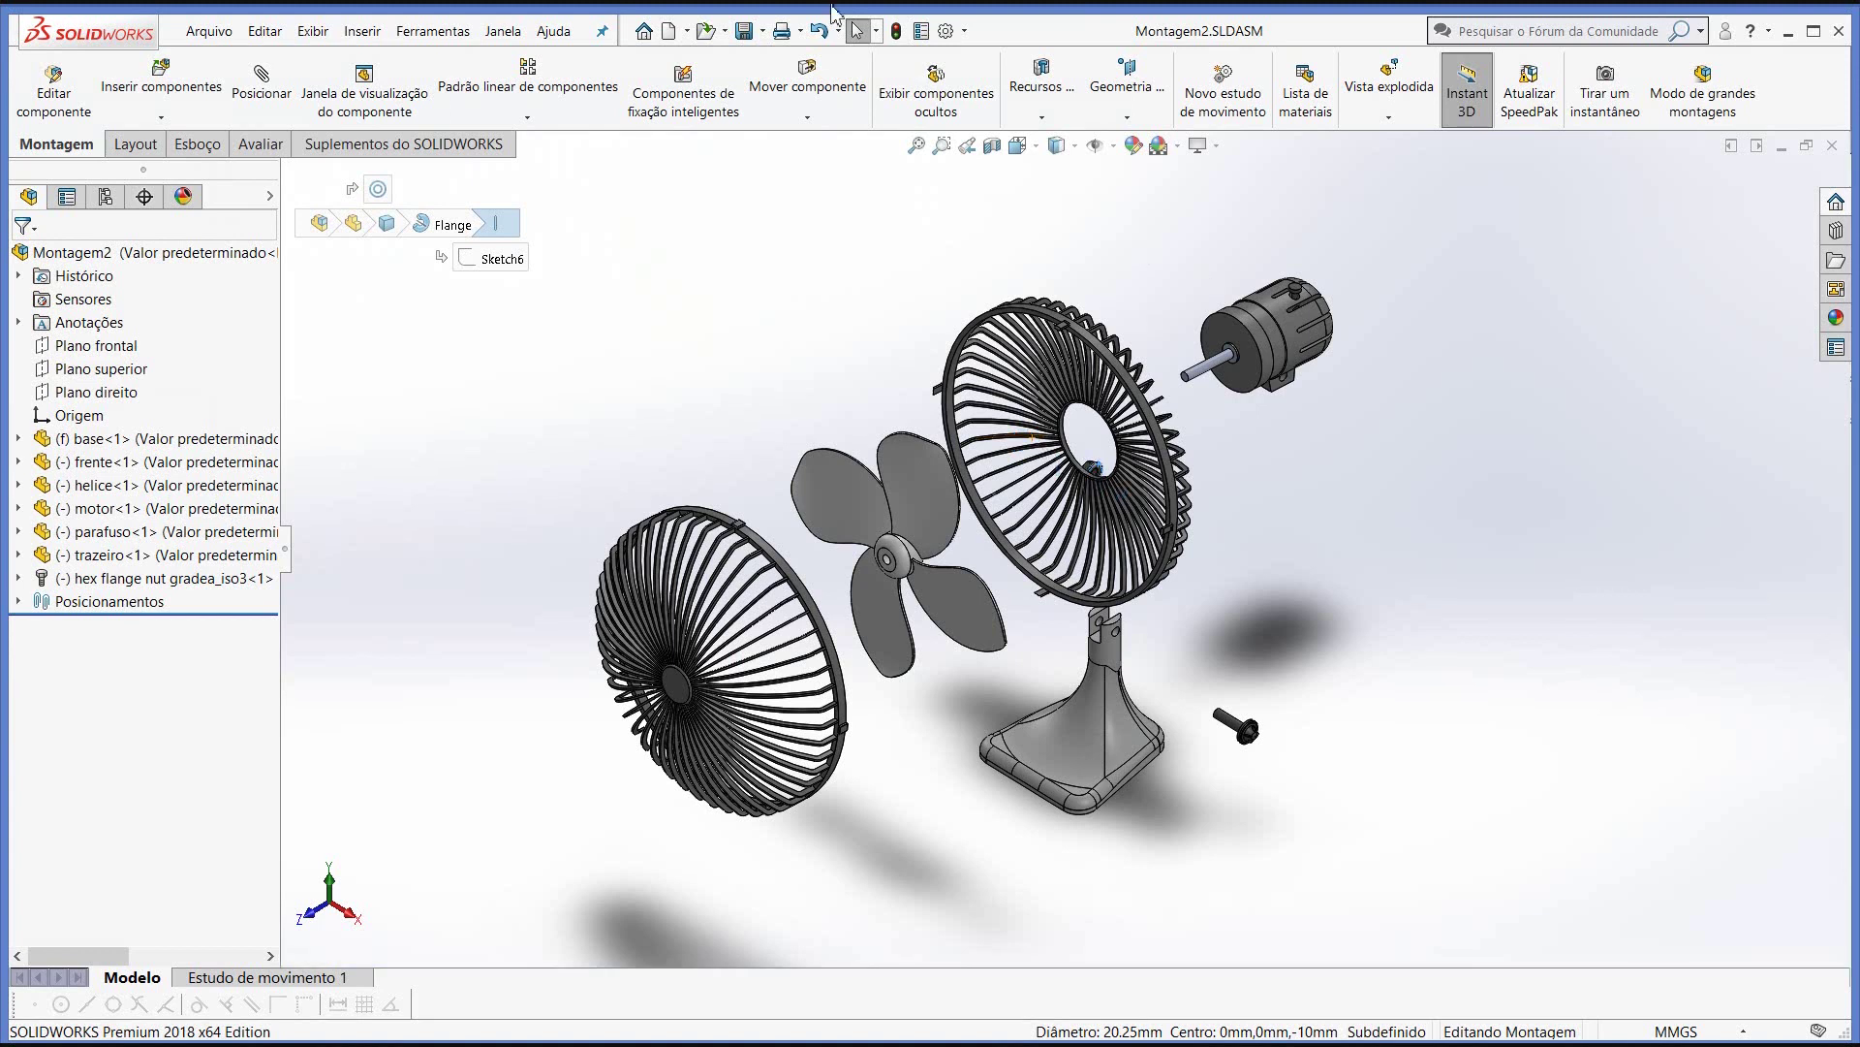
pyautogui.click(689, 32)
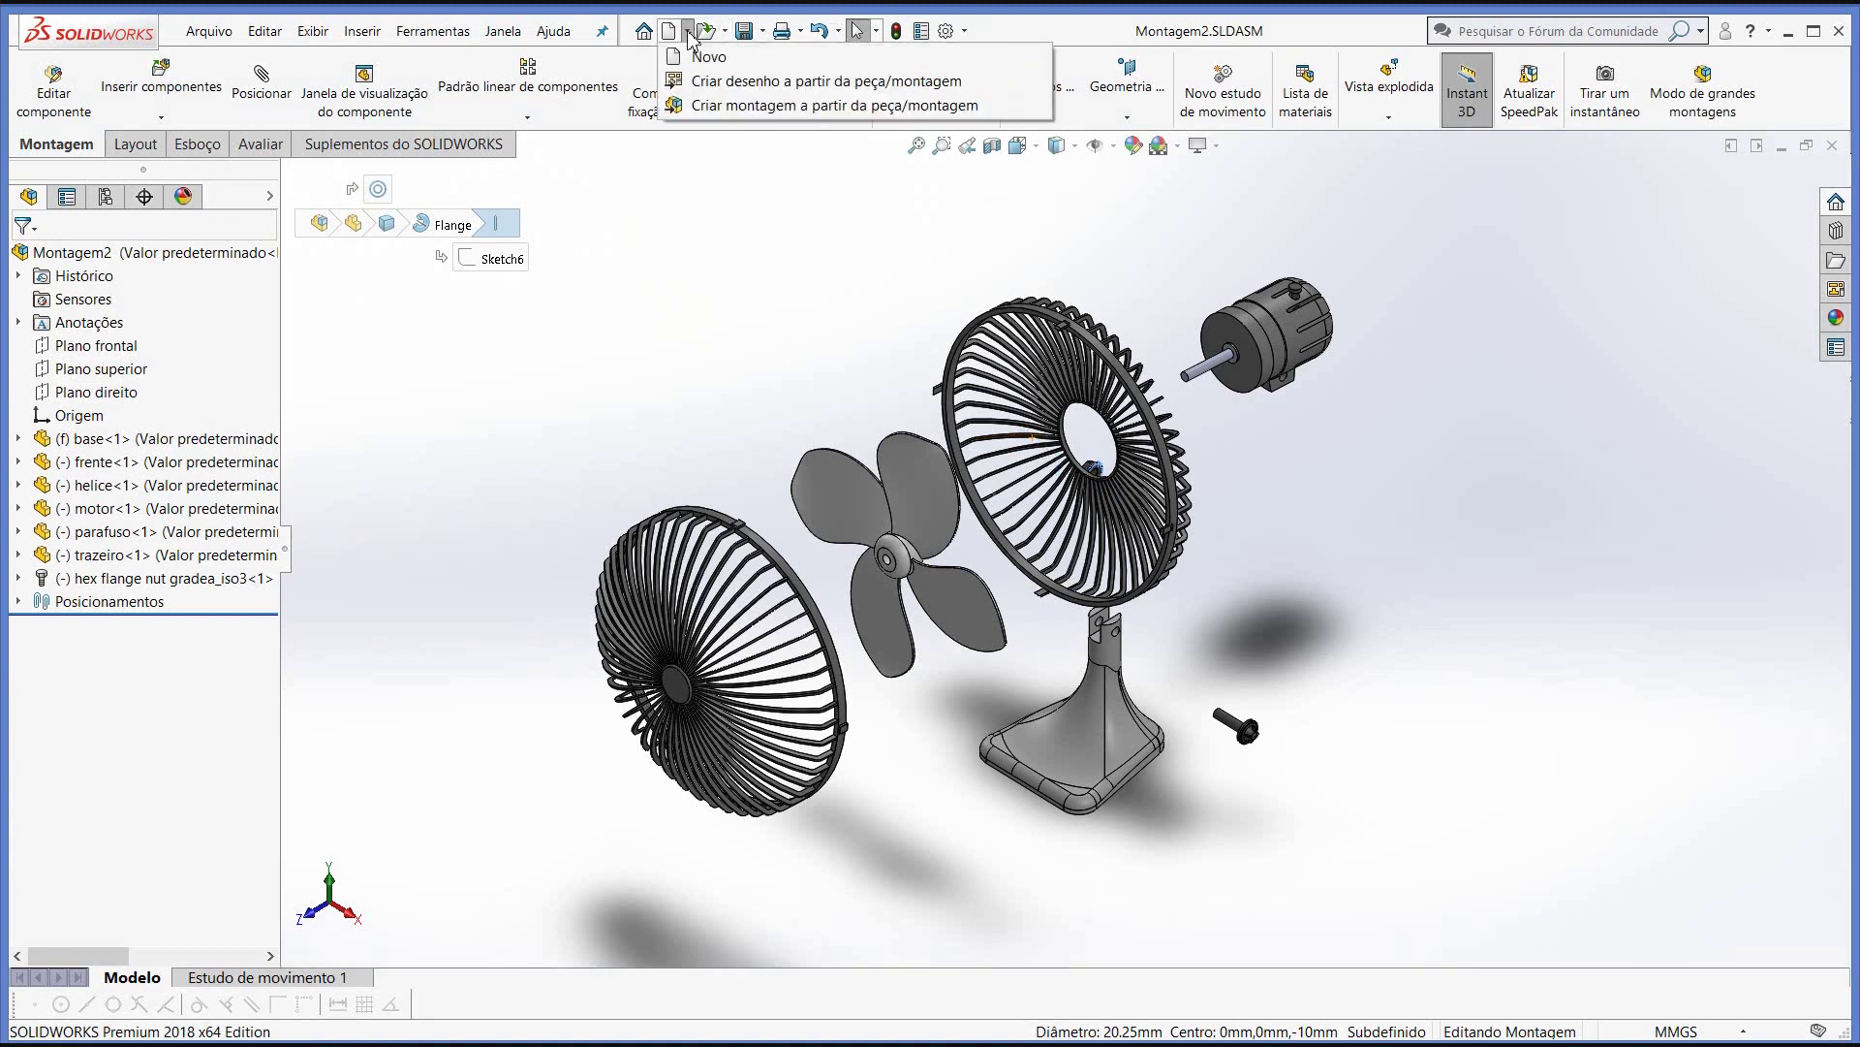
# - Create a drawing from the fan assembly on an A2 (ISO) sheet
pyautogui.click(719, 86)
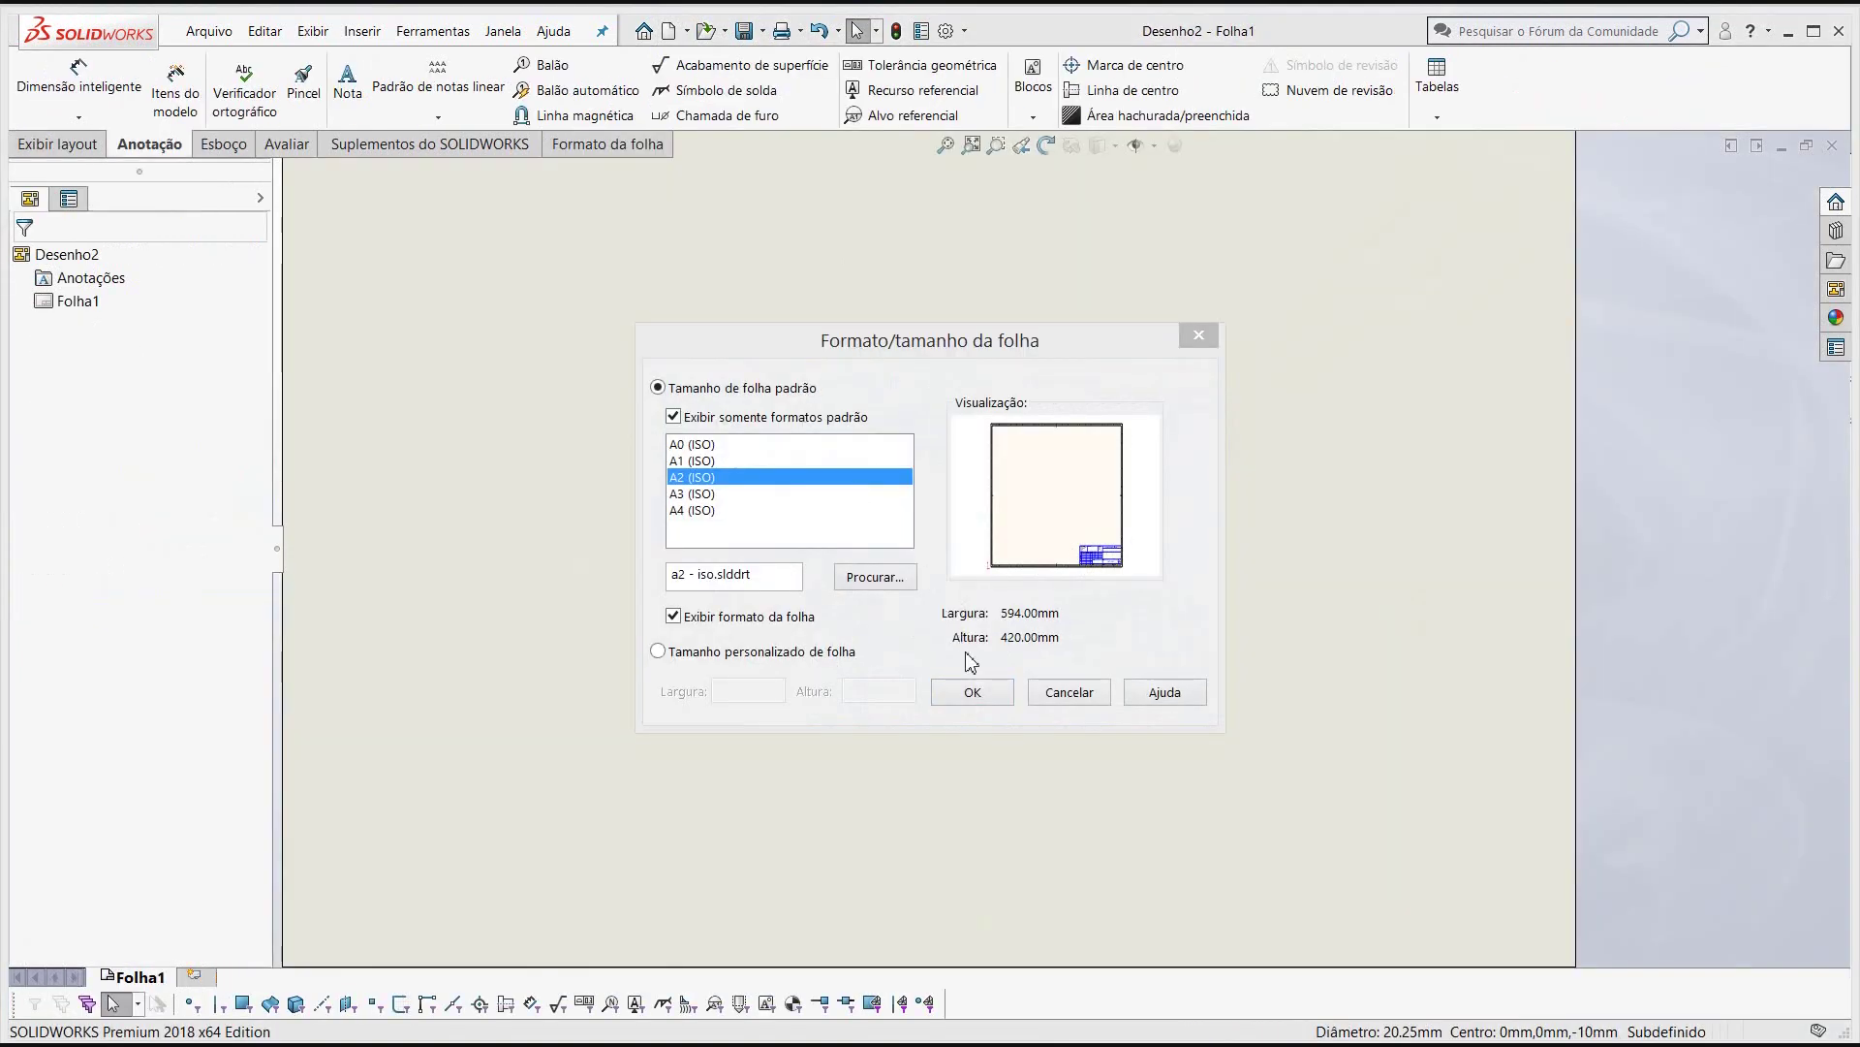
pyautogui.click(975, 691)
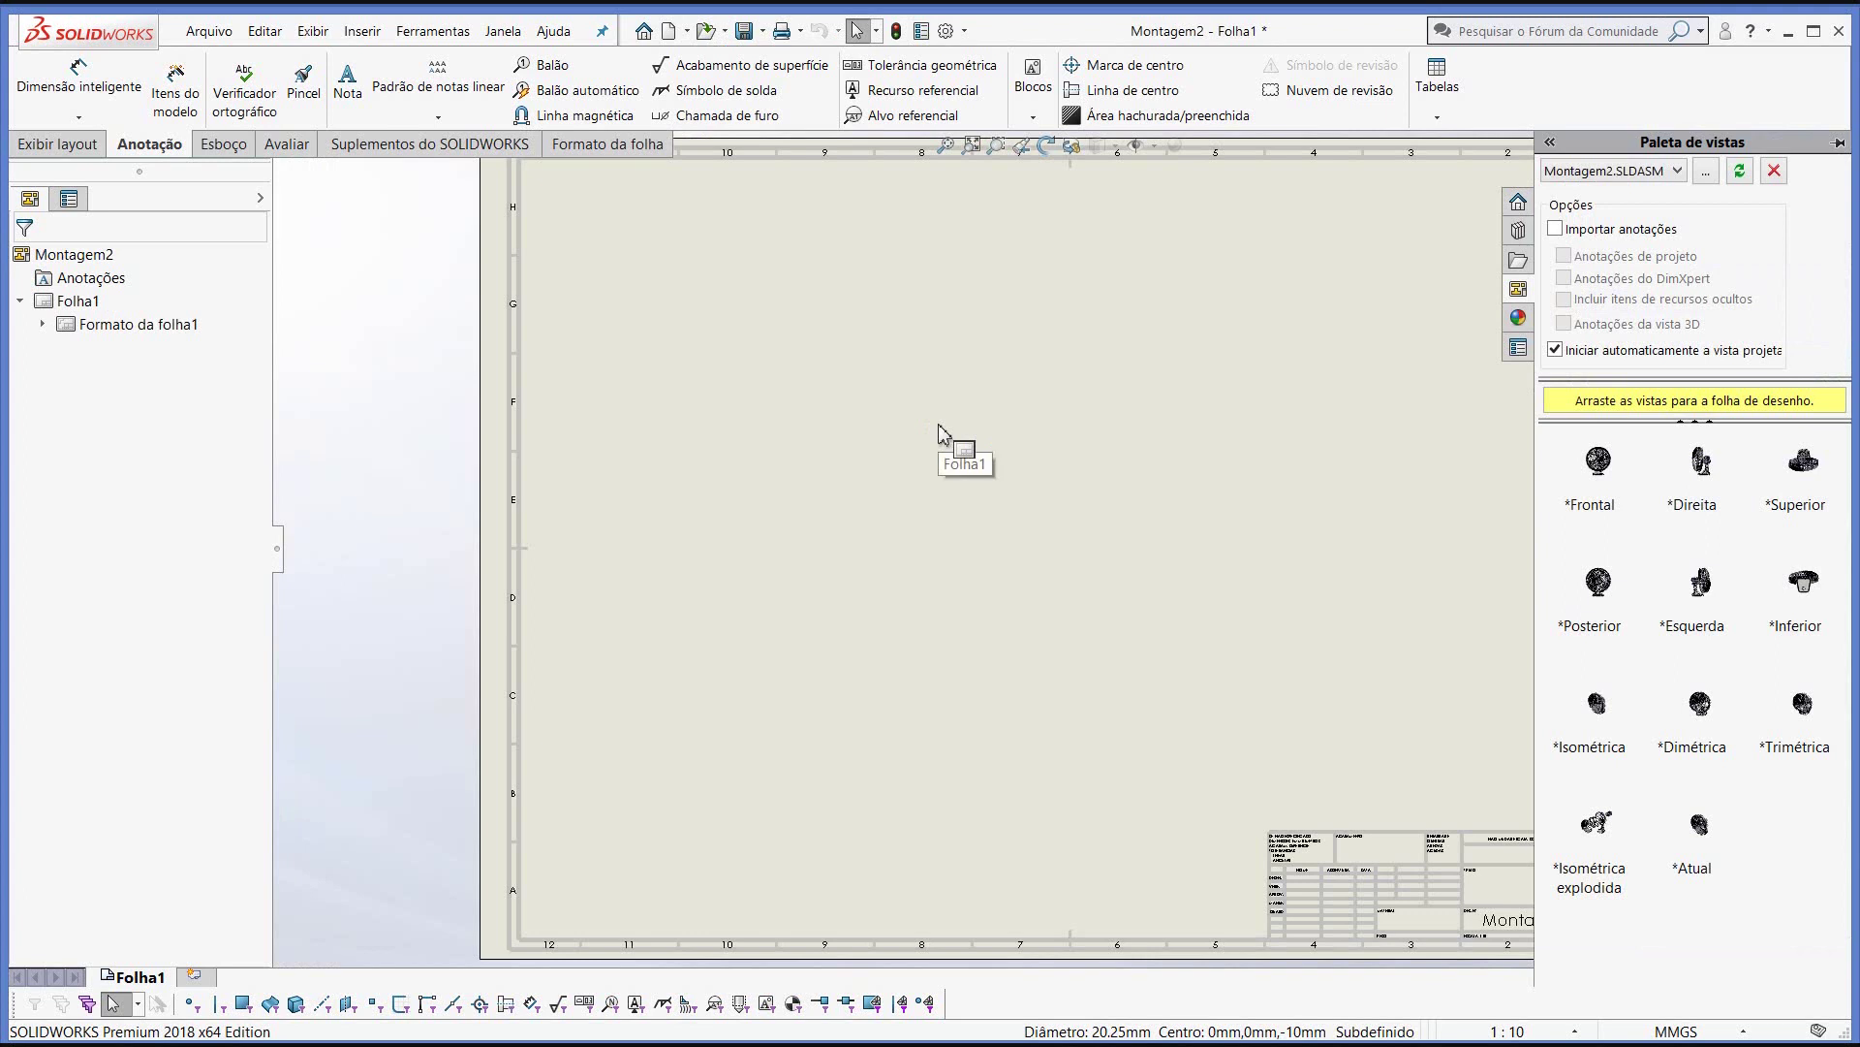
# - Change the sheet properties to first-angle (Primeiro diedro) projection
pyautogui.rightClick(939, 433)
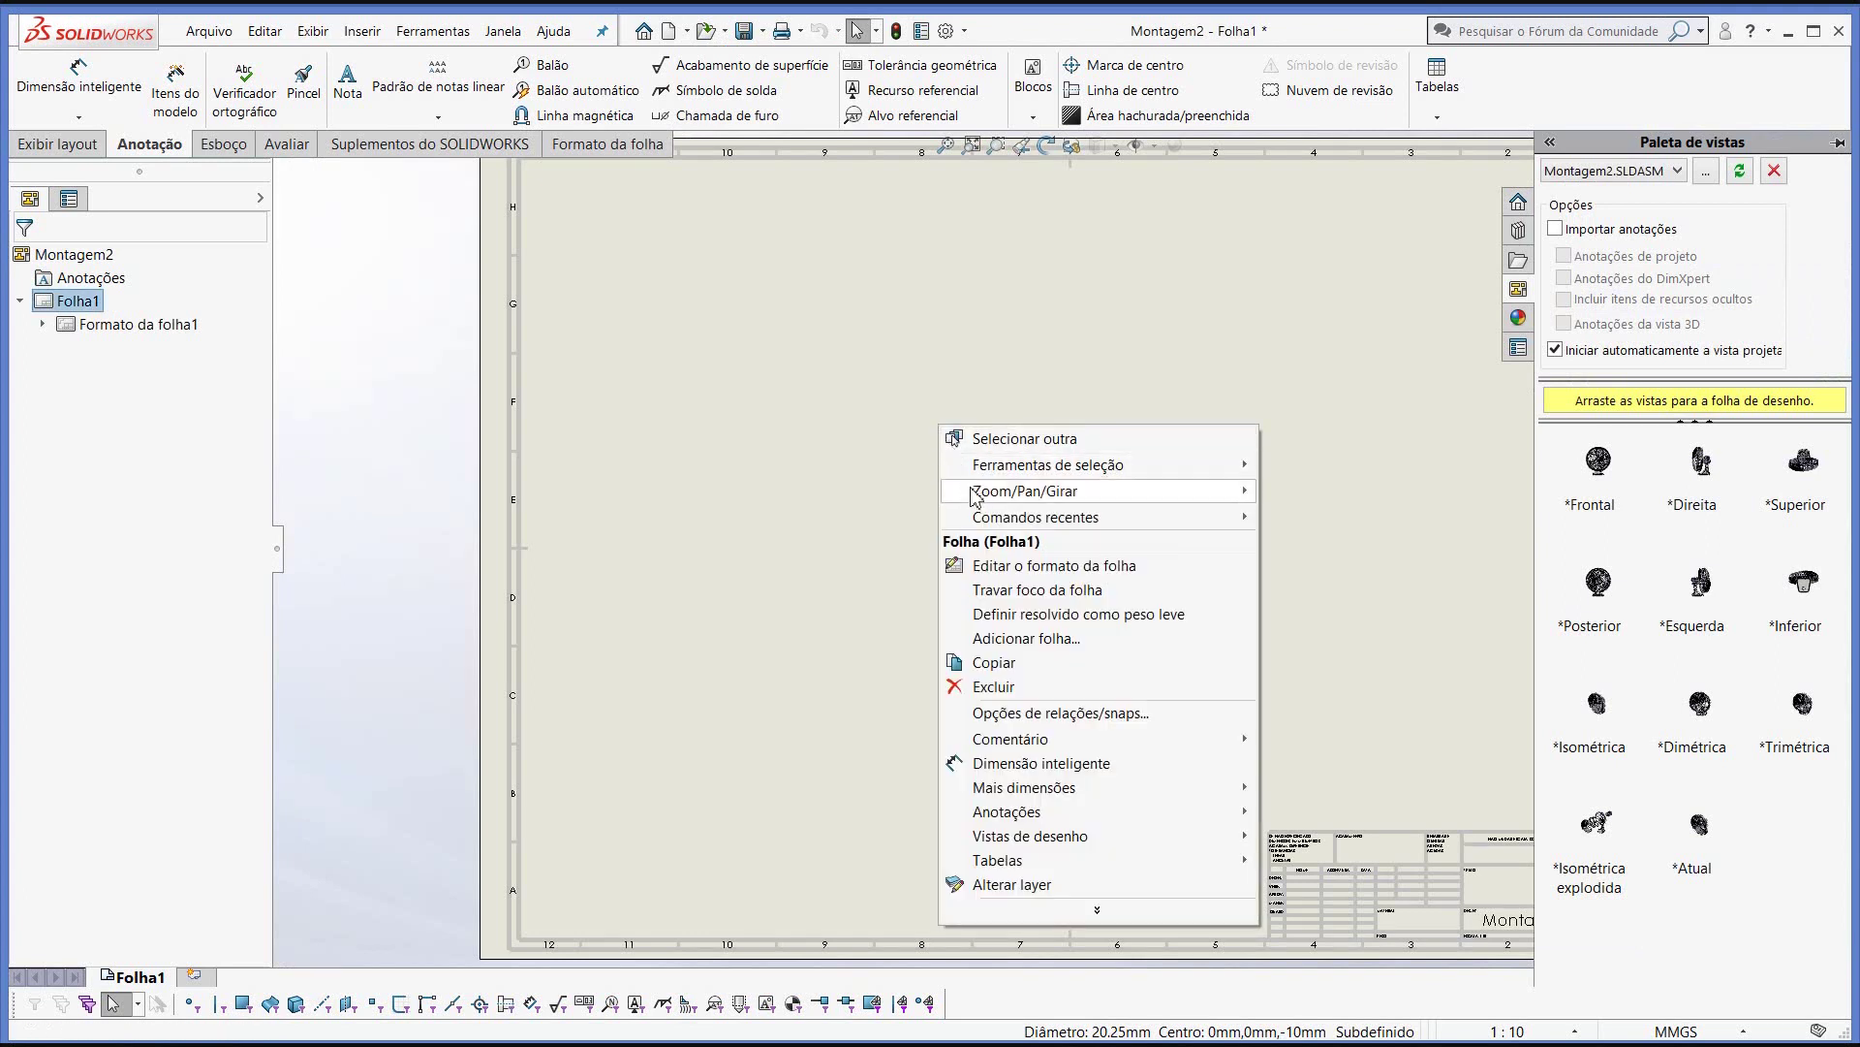
pyautogui.click(1099, 910)
pyautogui.click(1020, 739)
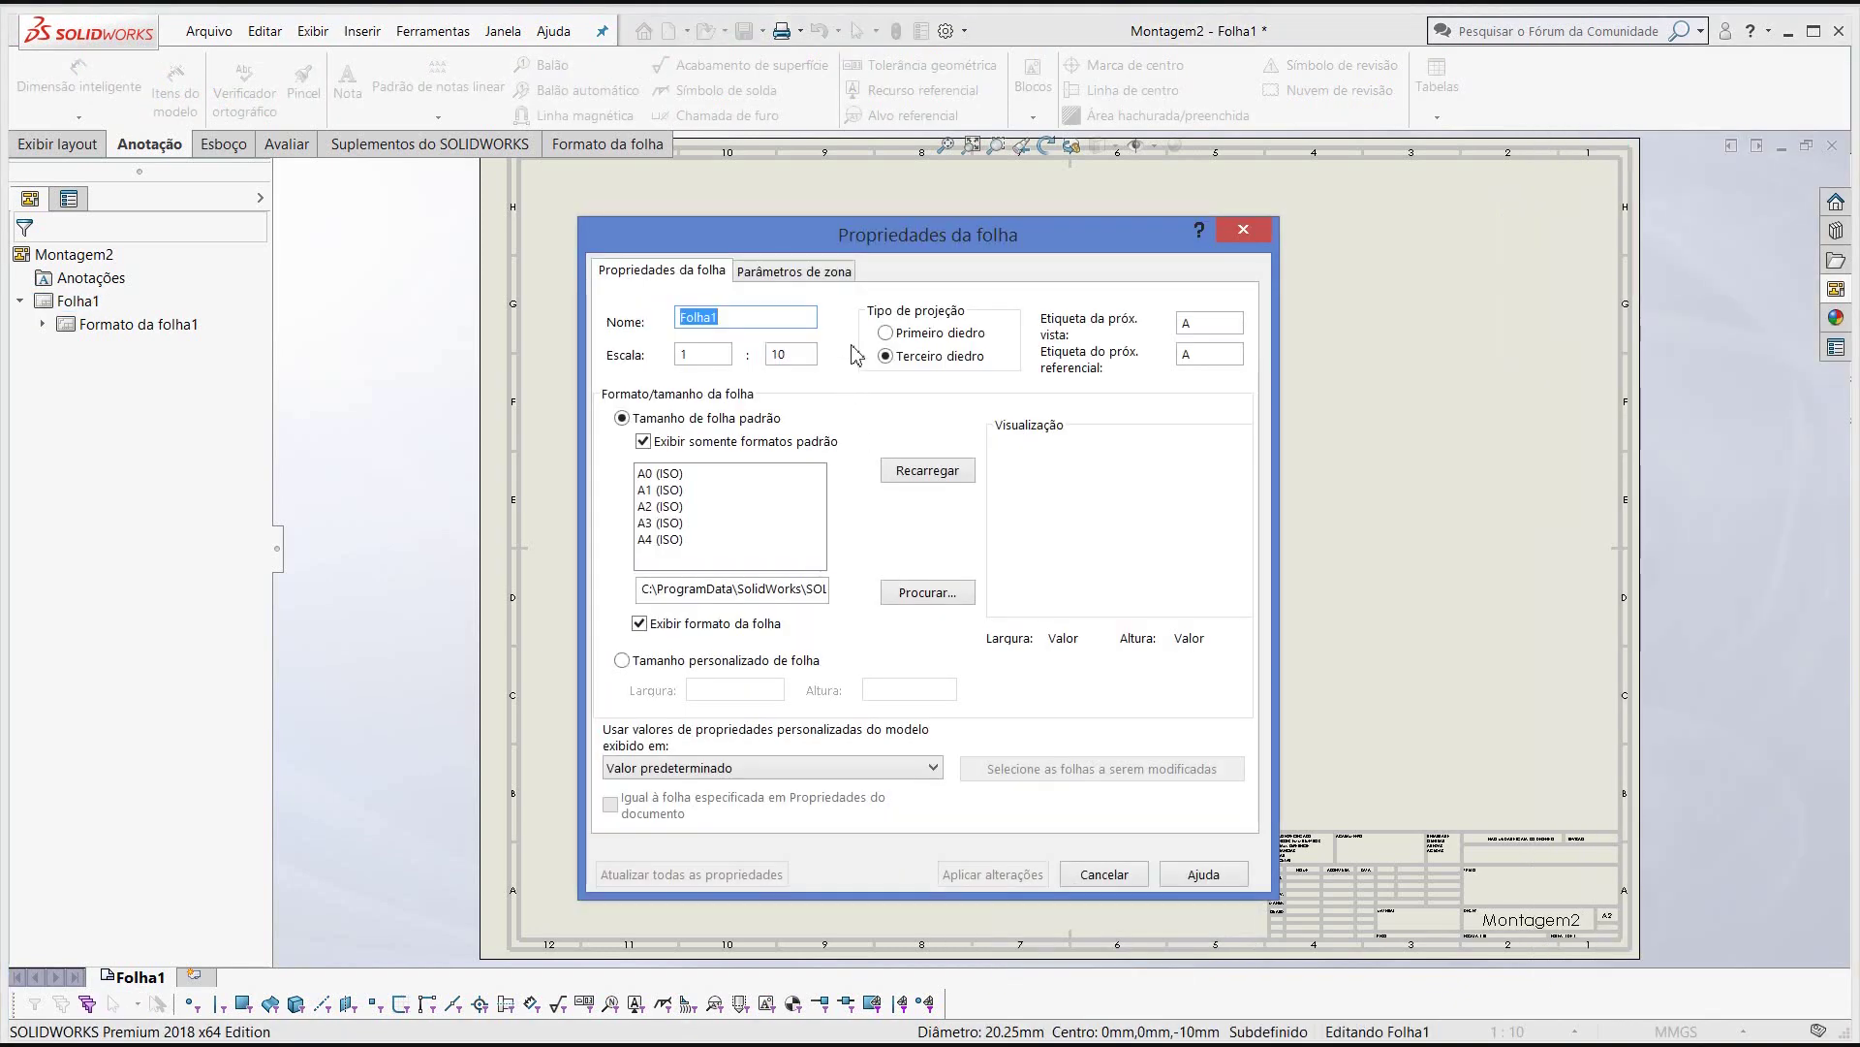
pyautogui.click(886, 333)
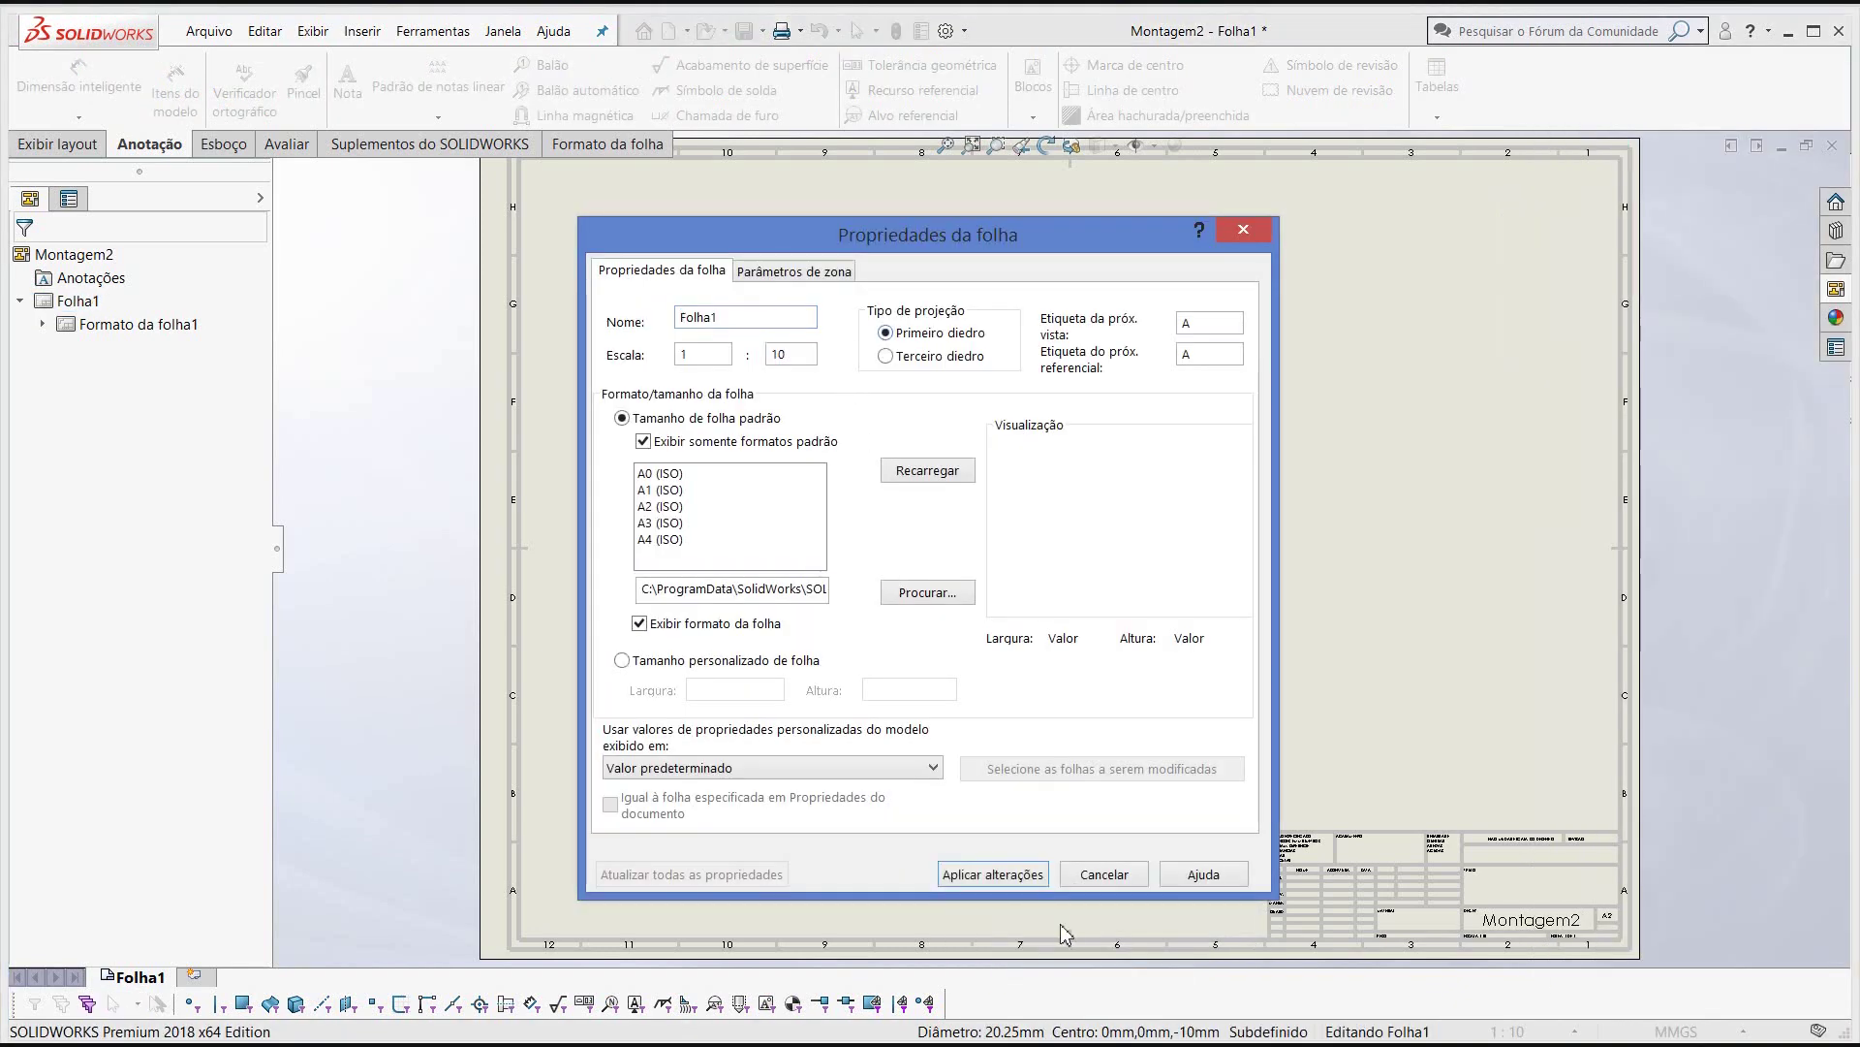
pyautogui.click(996, 874)
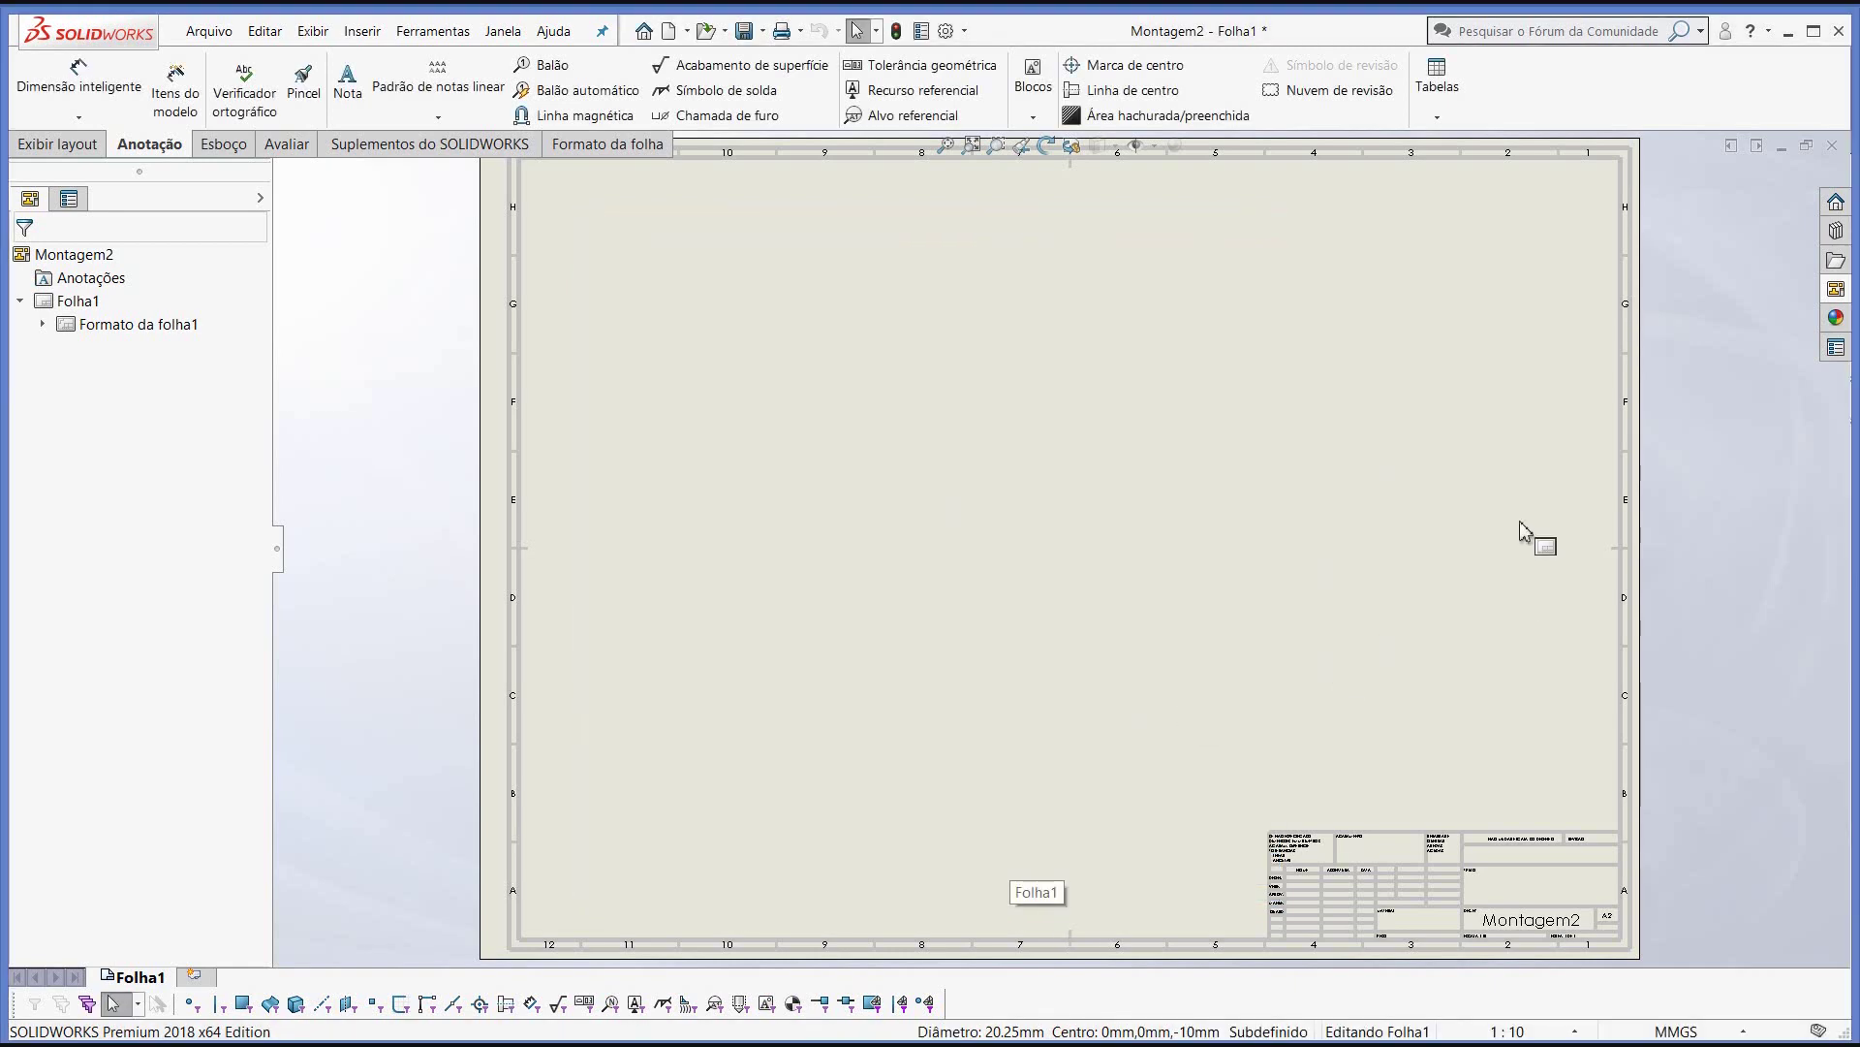
# - Open and dismiss the design library, then fit the sheet in the window
pyautogui.click(1834, 234)
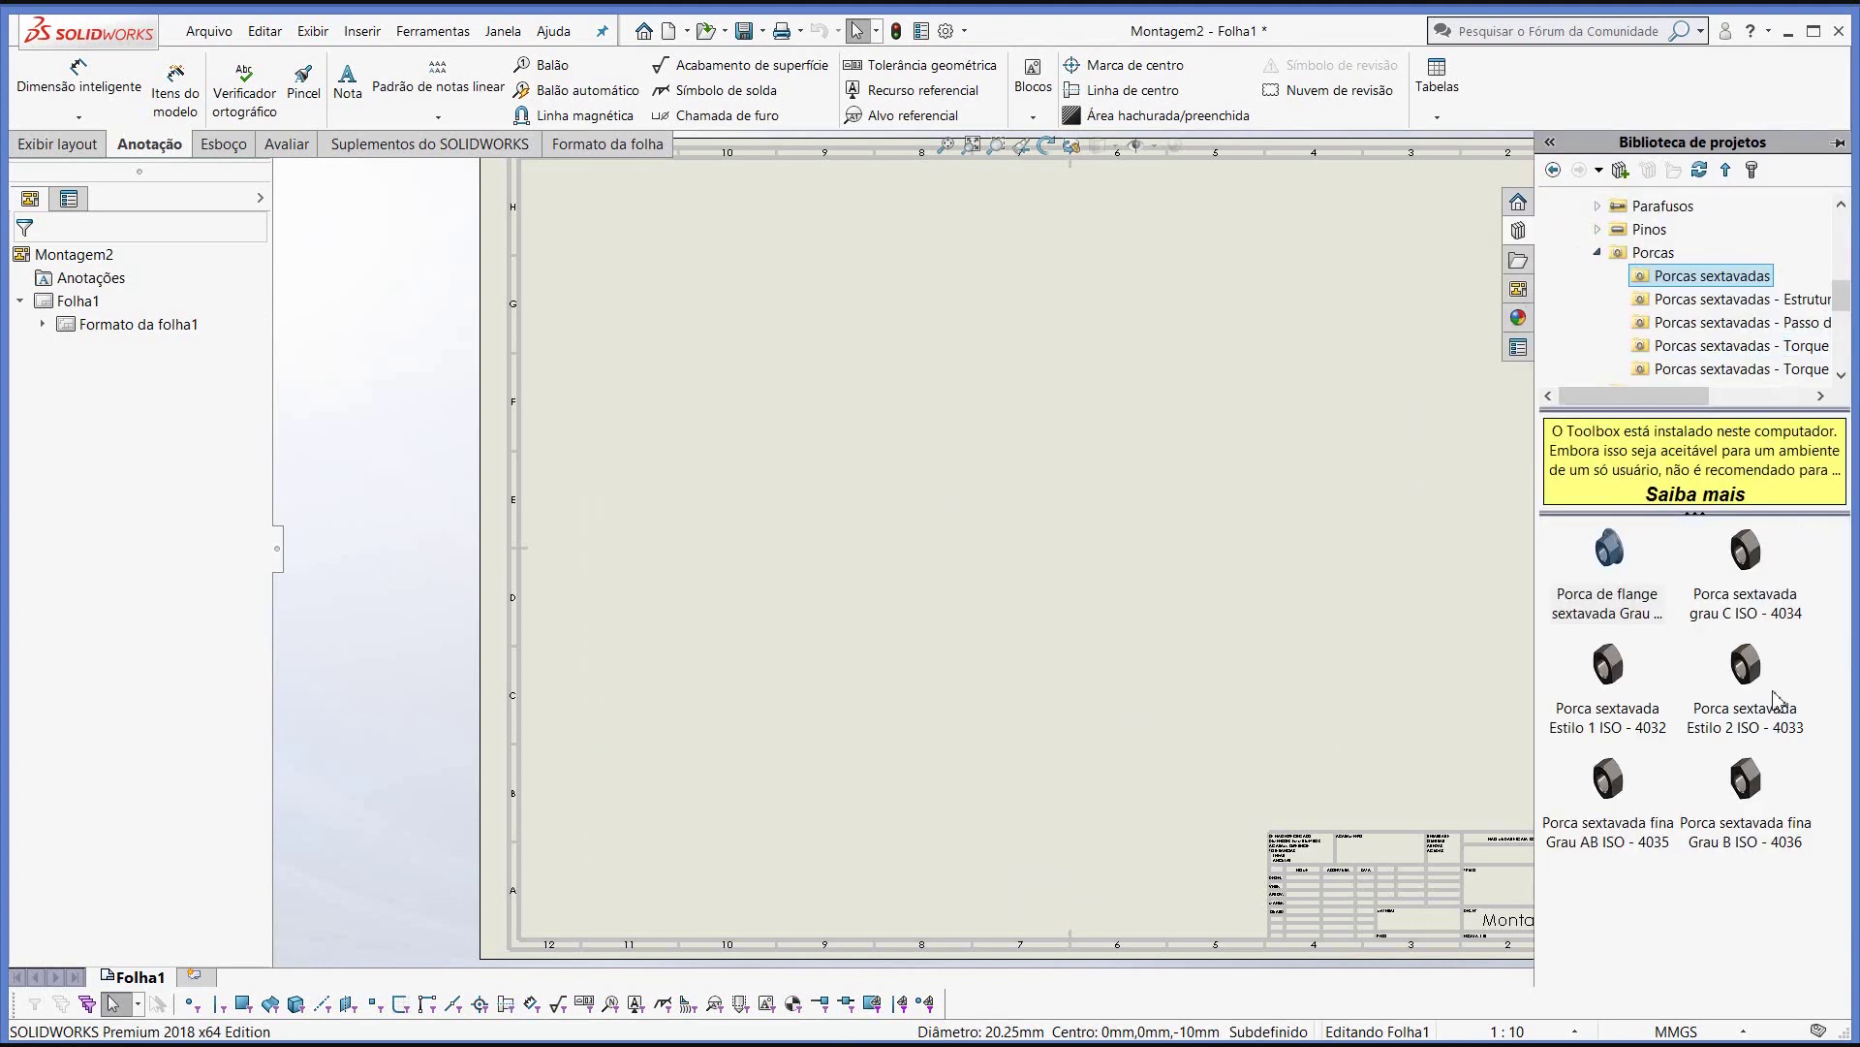
pyautogui.click(1598, 252)
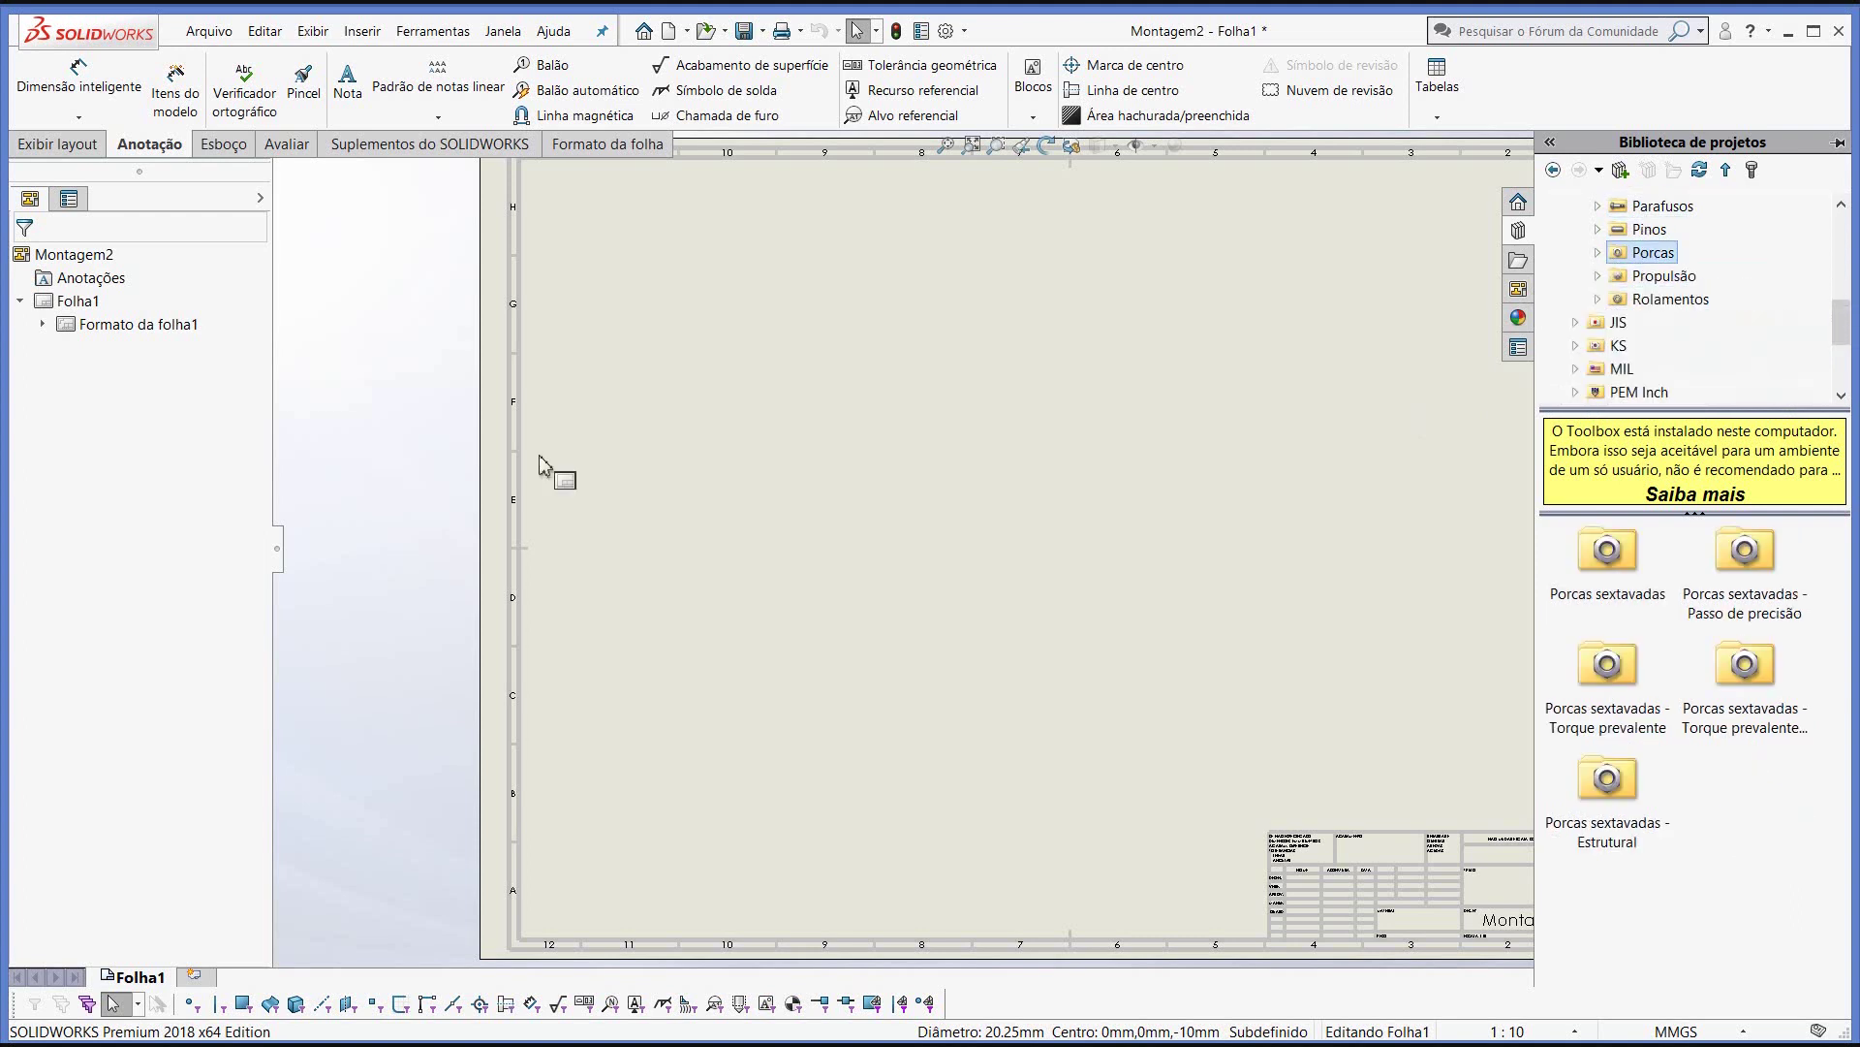
pyautogui.click(1395, 257)
pyautogui.press('f')
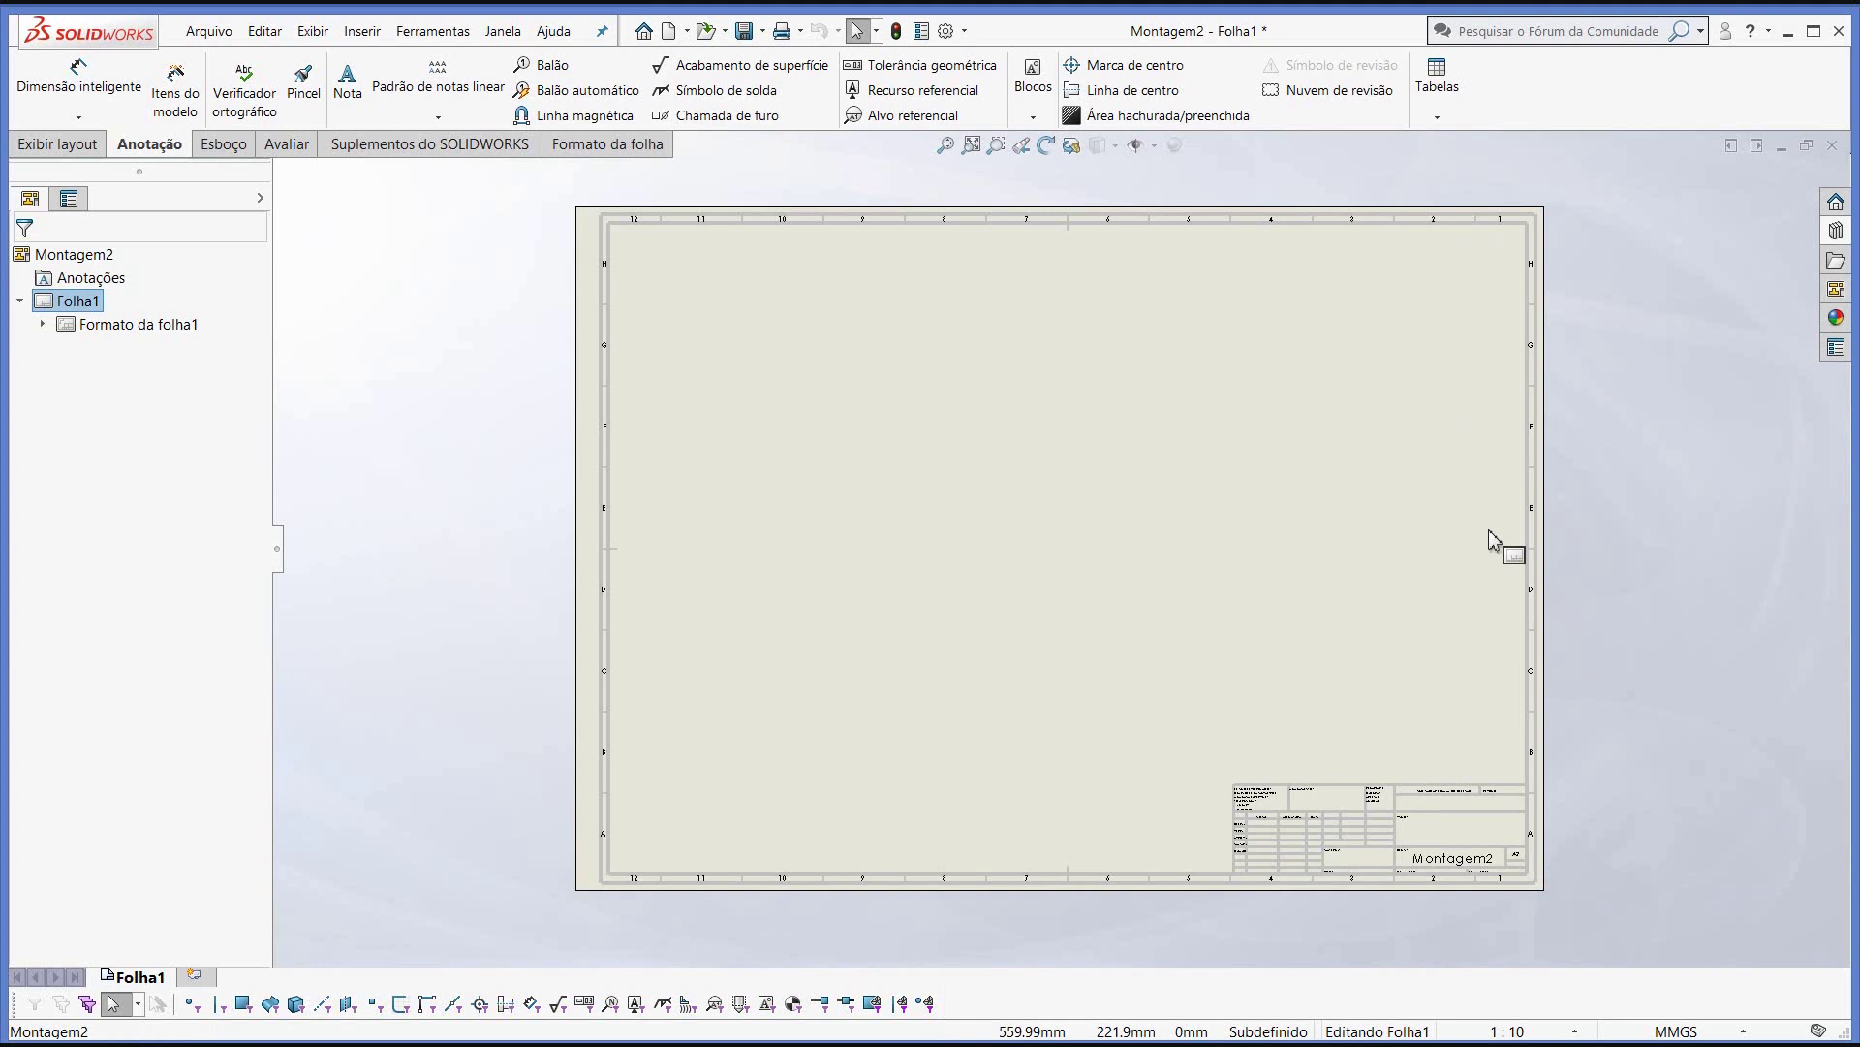
pyautogui.press('f')
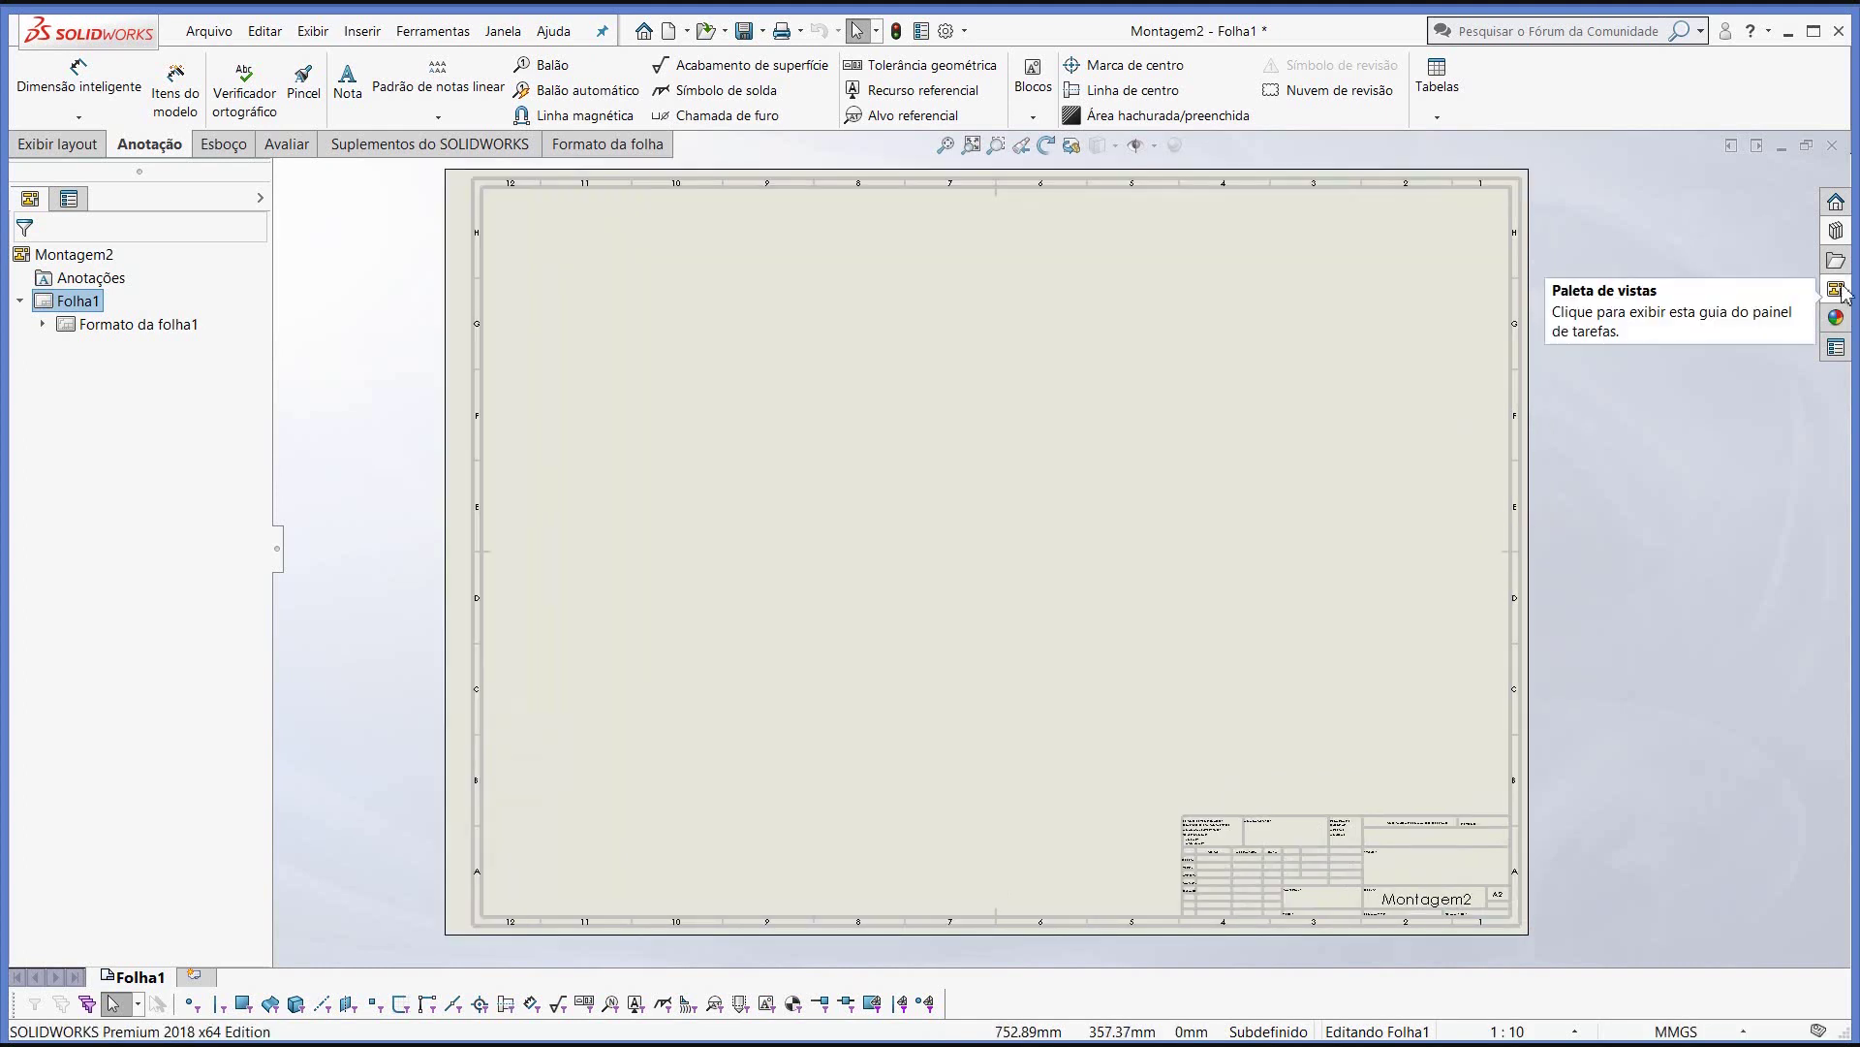
# - Place the fan's front view from the View Palette with projected side and isometric views
pyautogui.click(1836, 289)
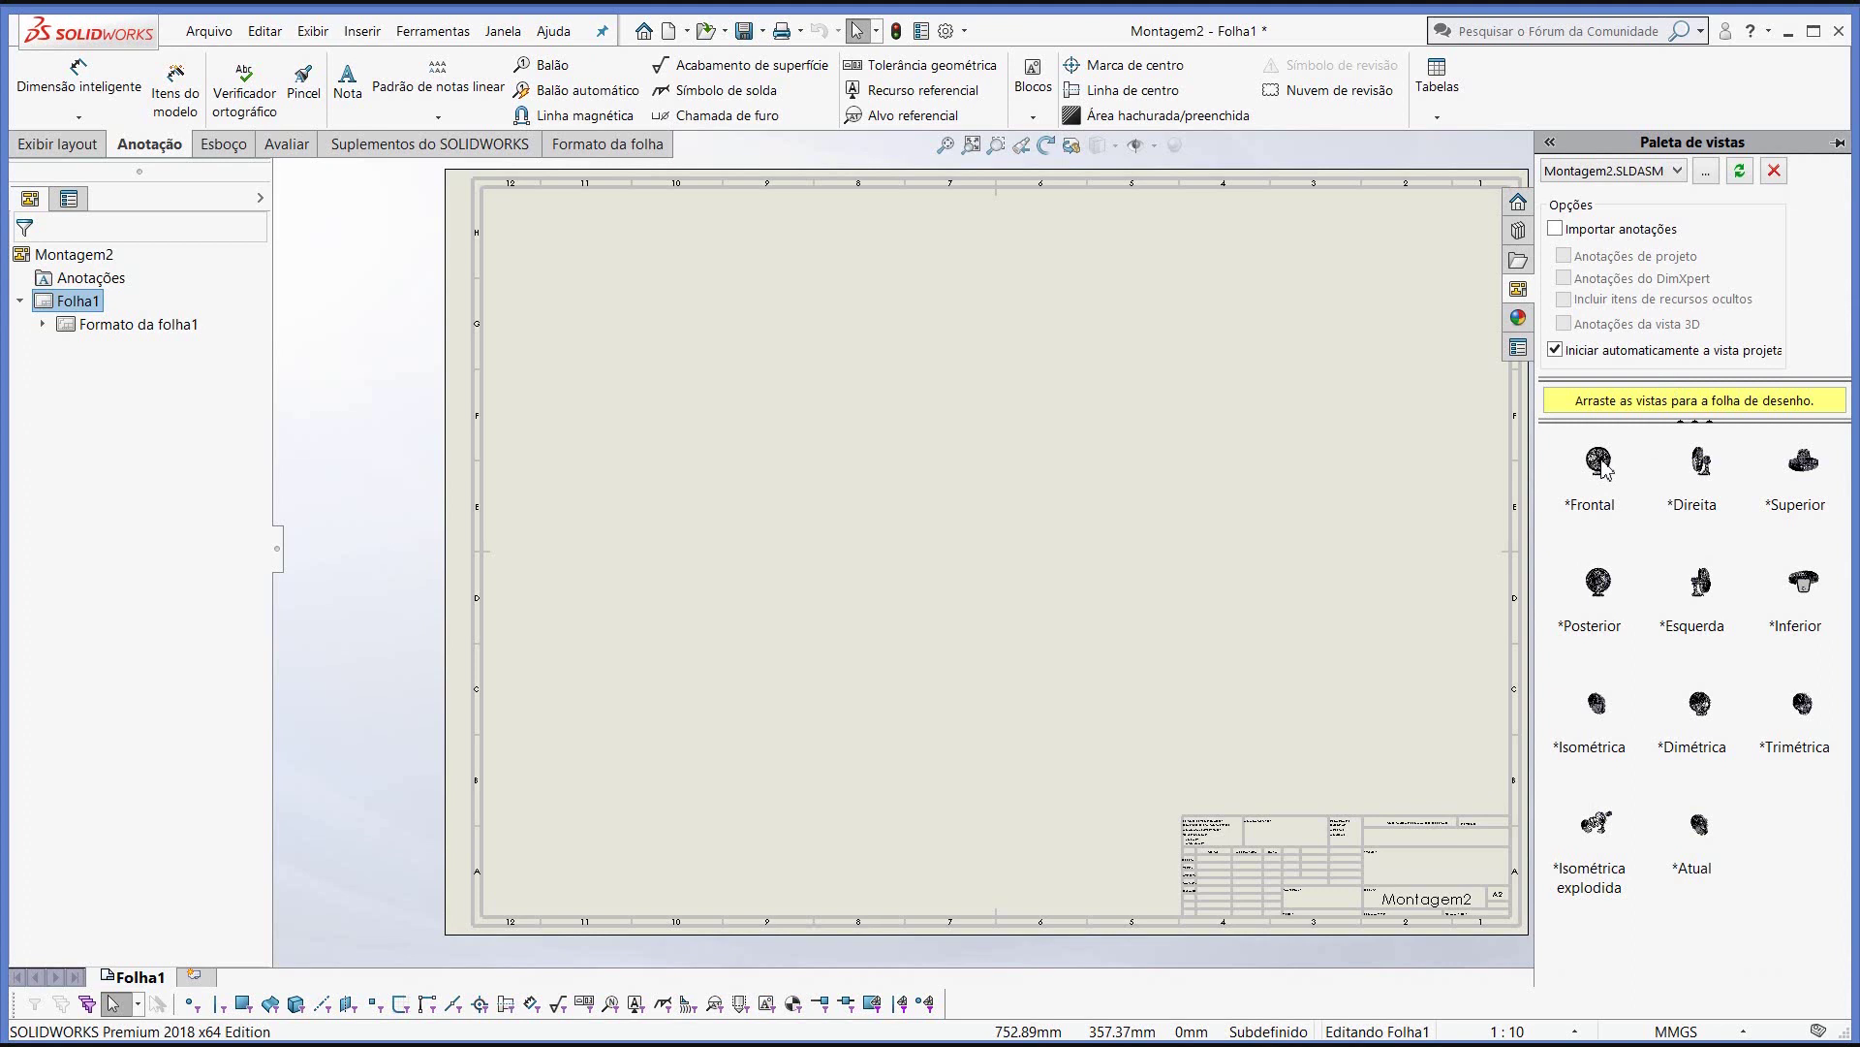
pyautogui.moveTo(1601, 463); pyautogui.dragTo(744, 312)
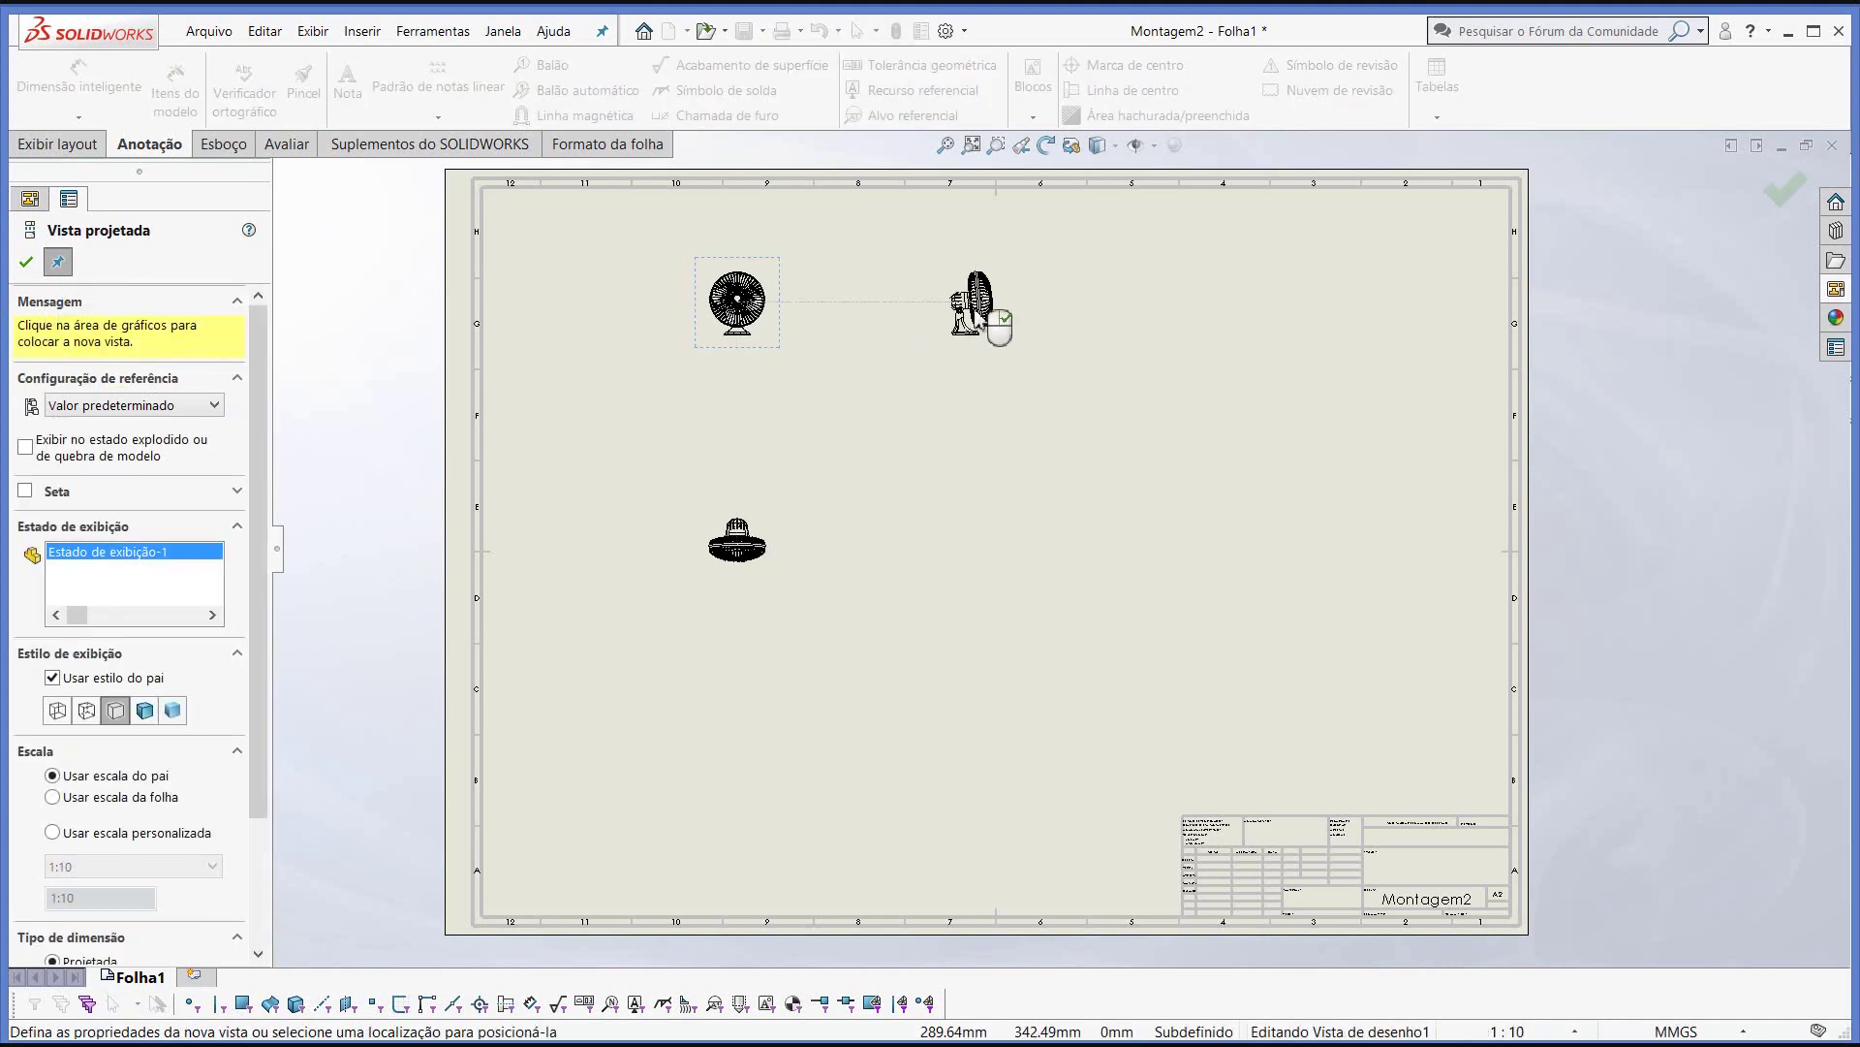
pyautogui.click(977, 308)
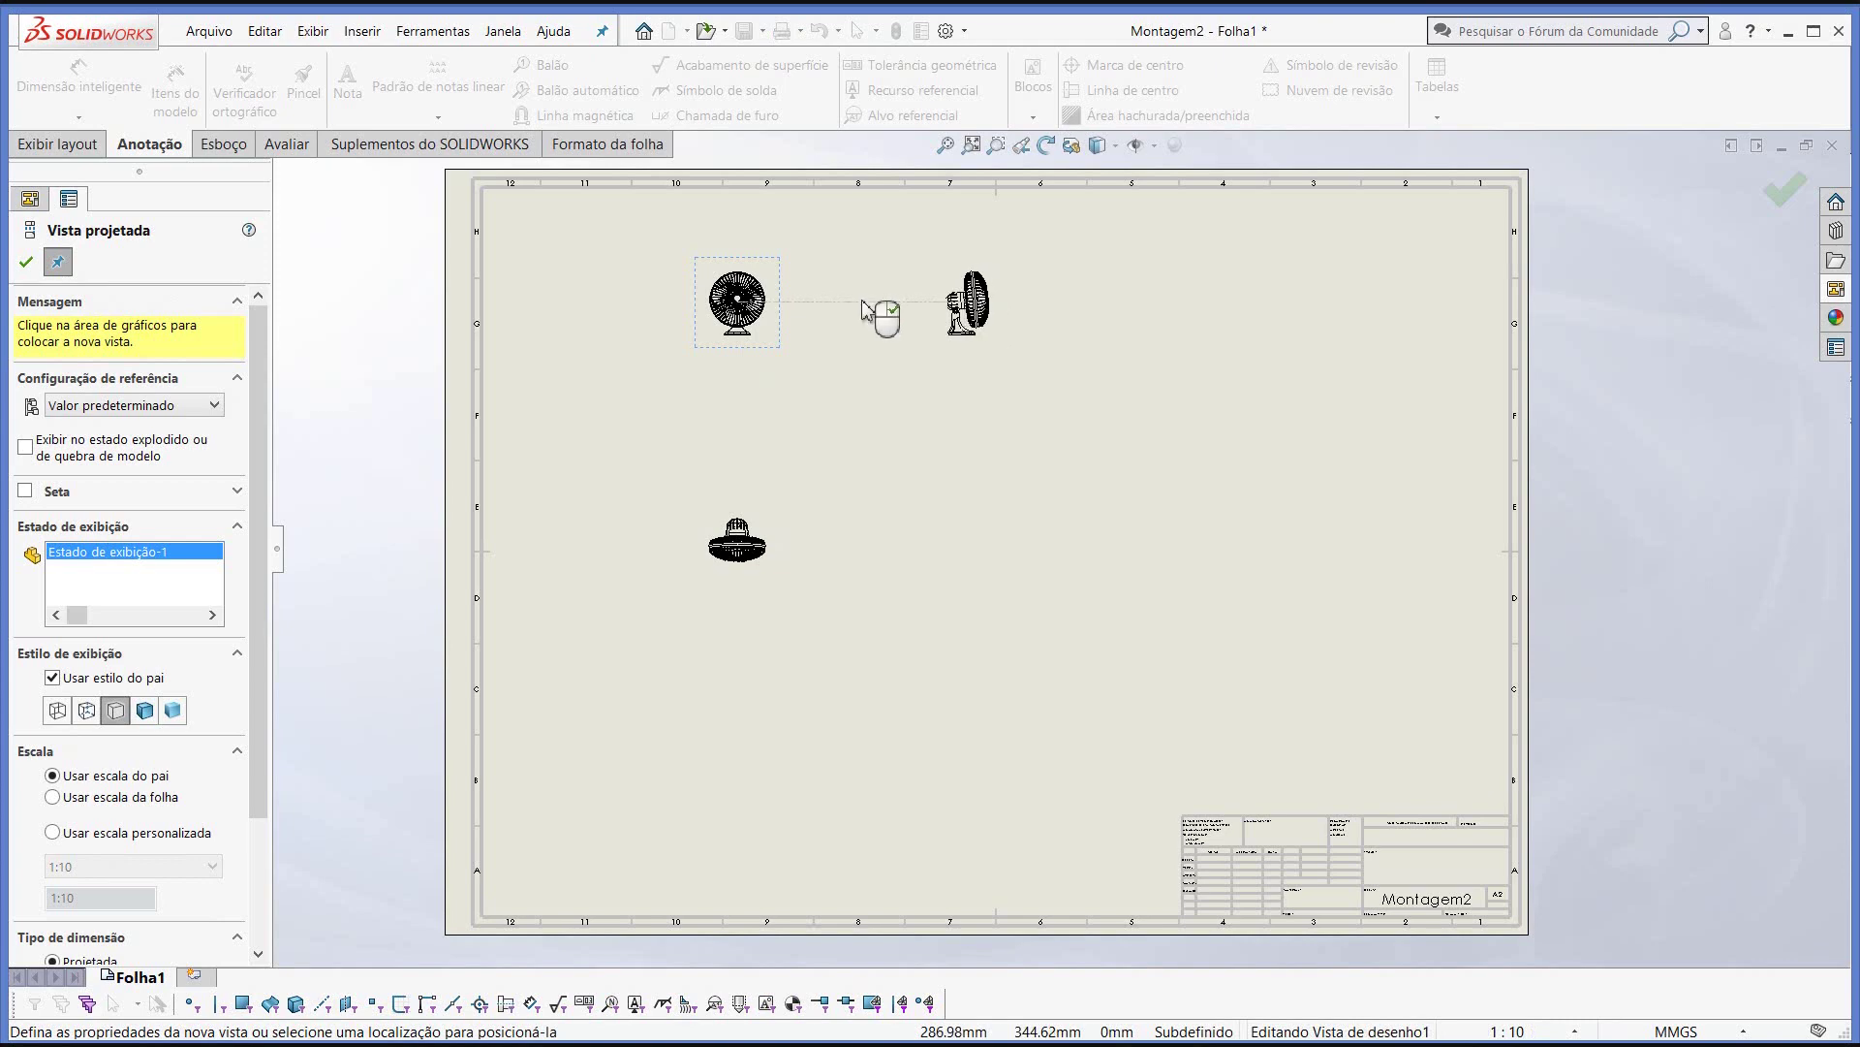
pyautogui.press('z')
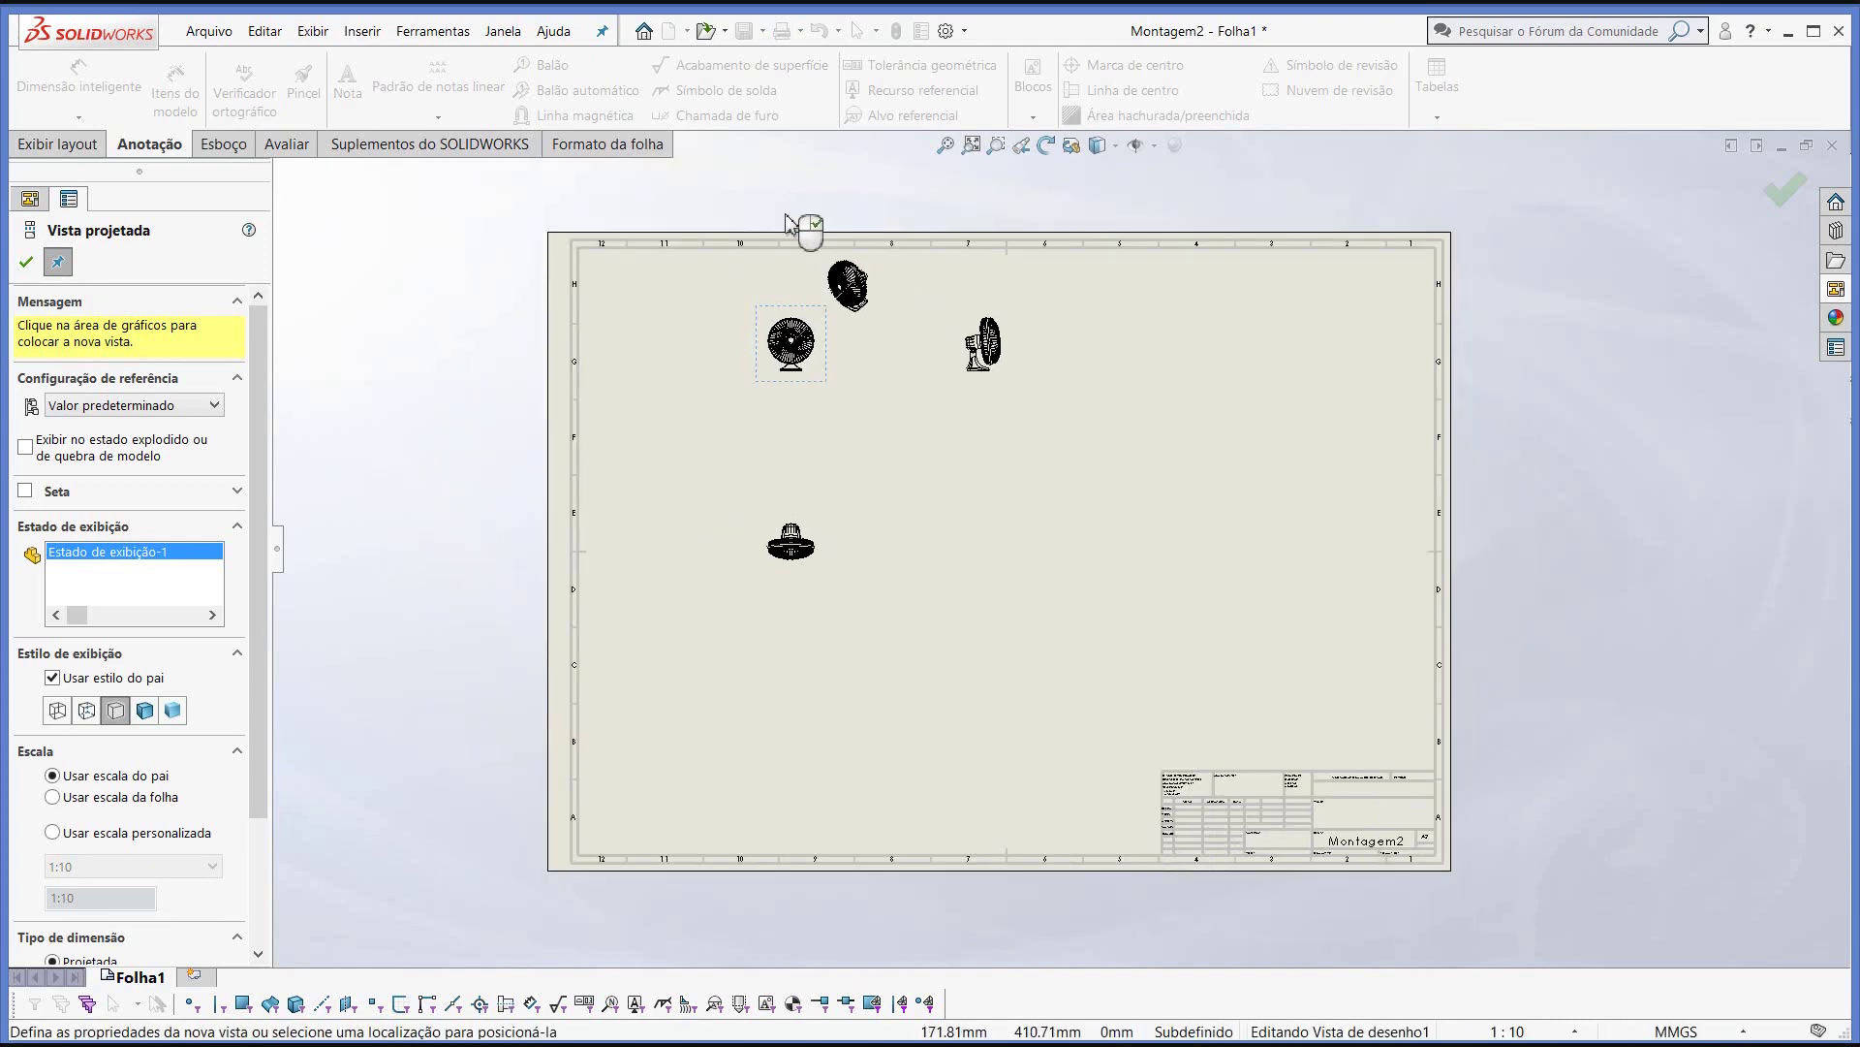
pyautogui.press('z')
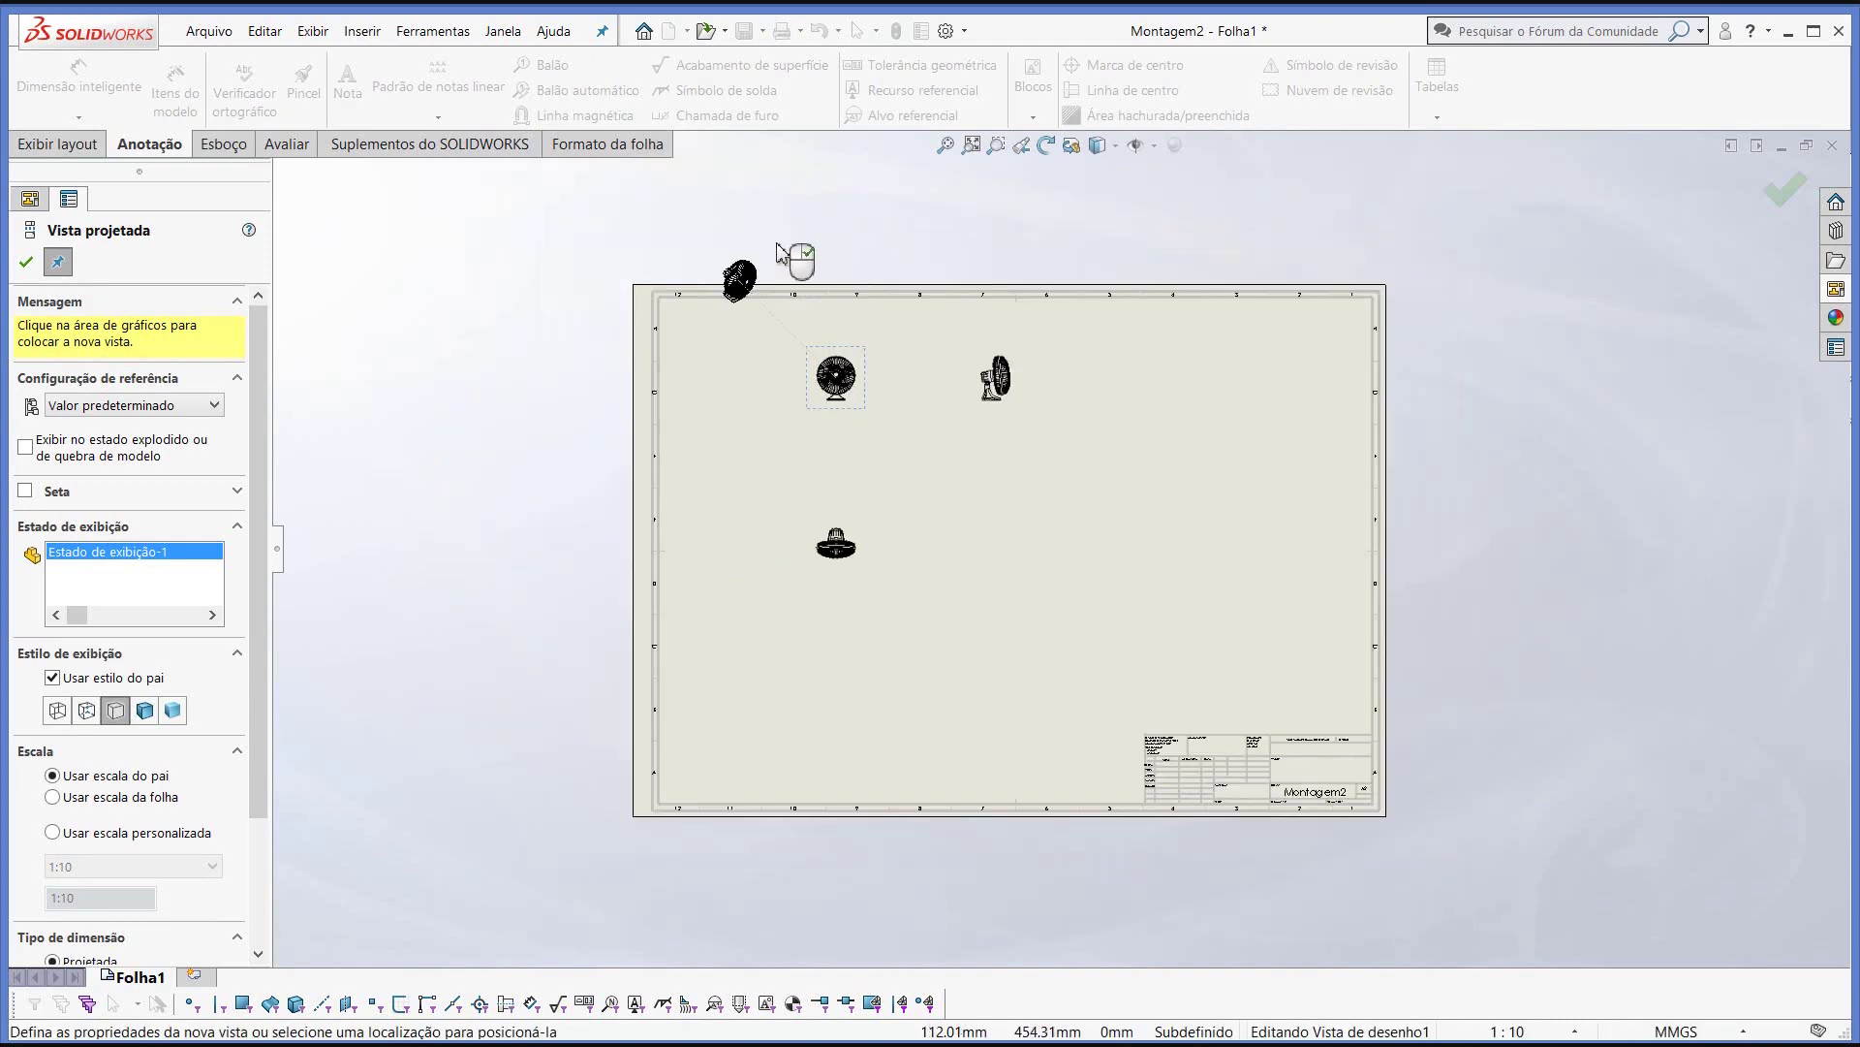
pyautogui.click(950, 232)
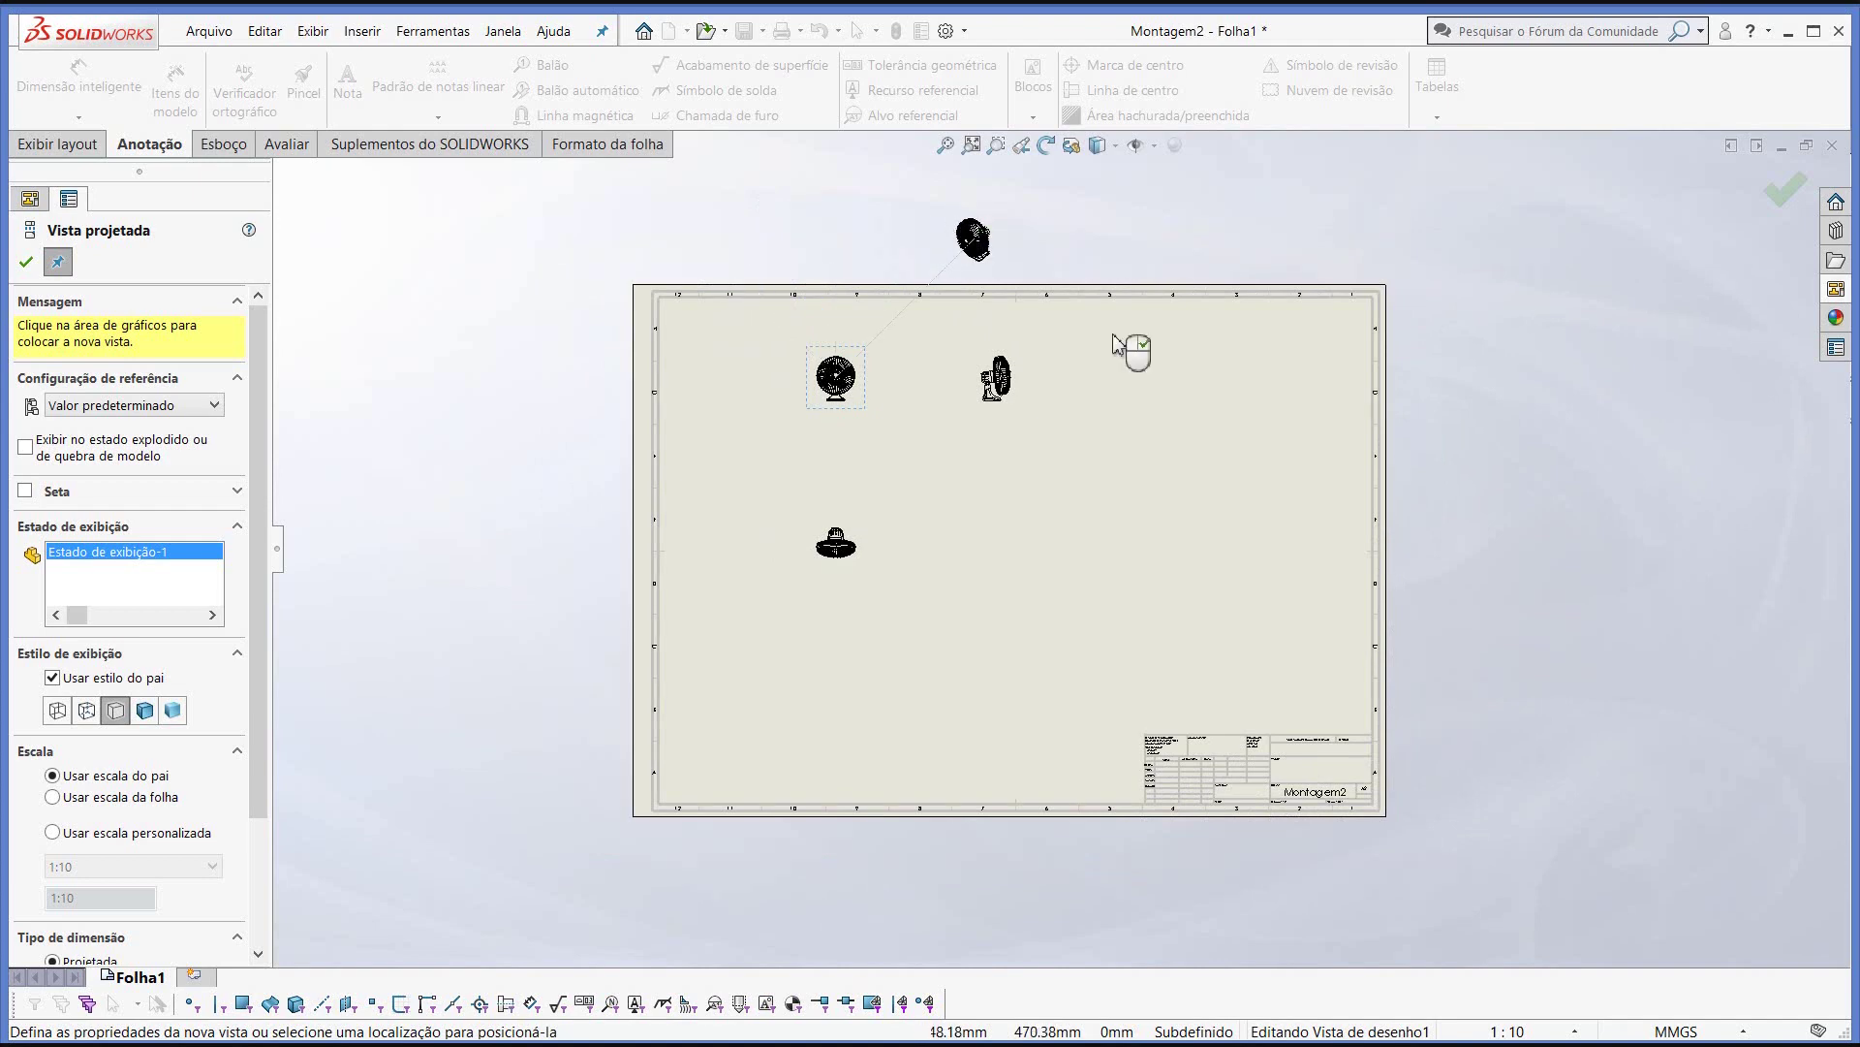
pyautogui.click(492, 360)
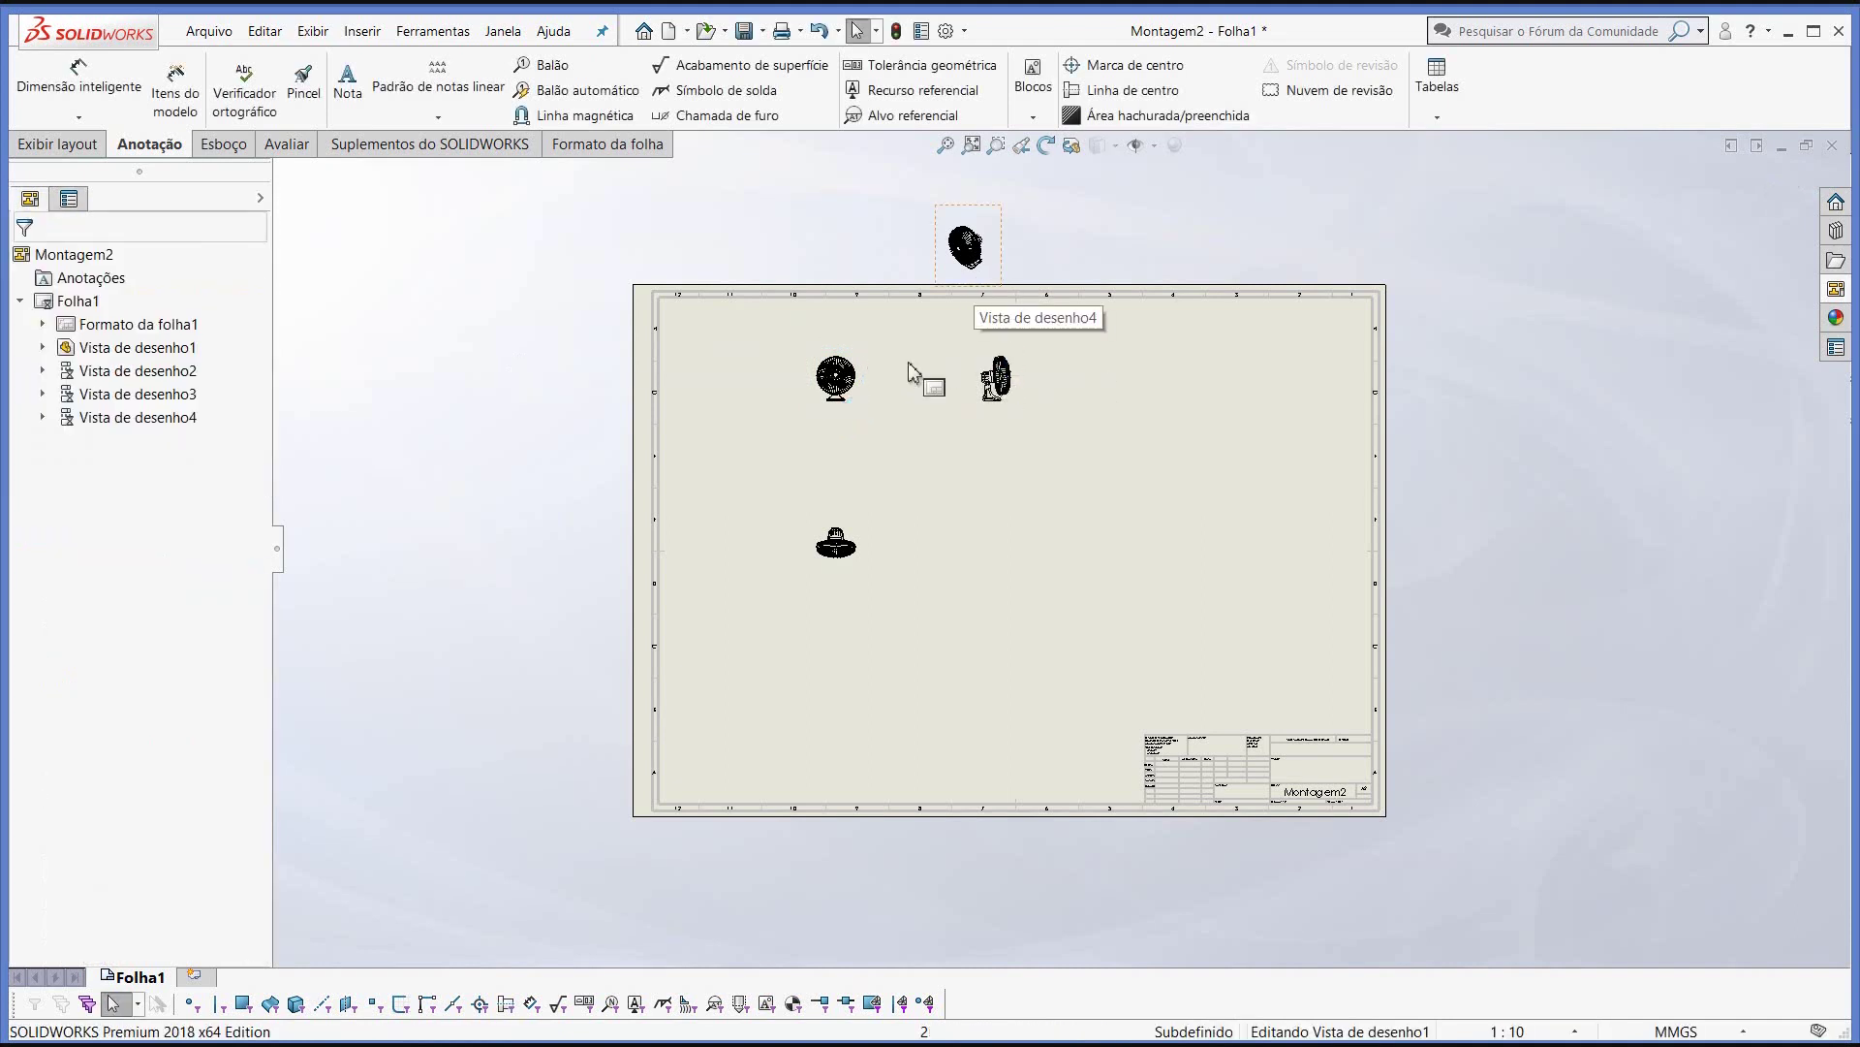
# - Give Vista de desenho1 a user-defined 1:2.5 scale
pyautogui.click(865, 420)
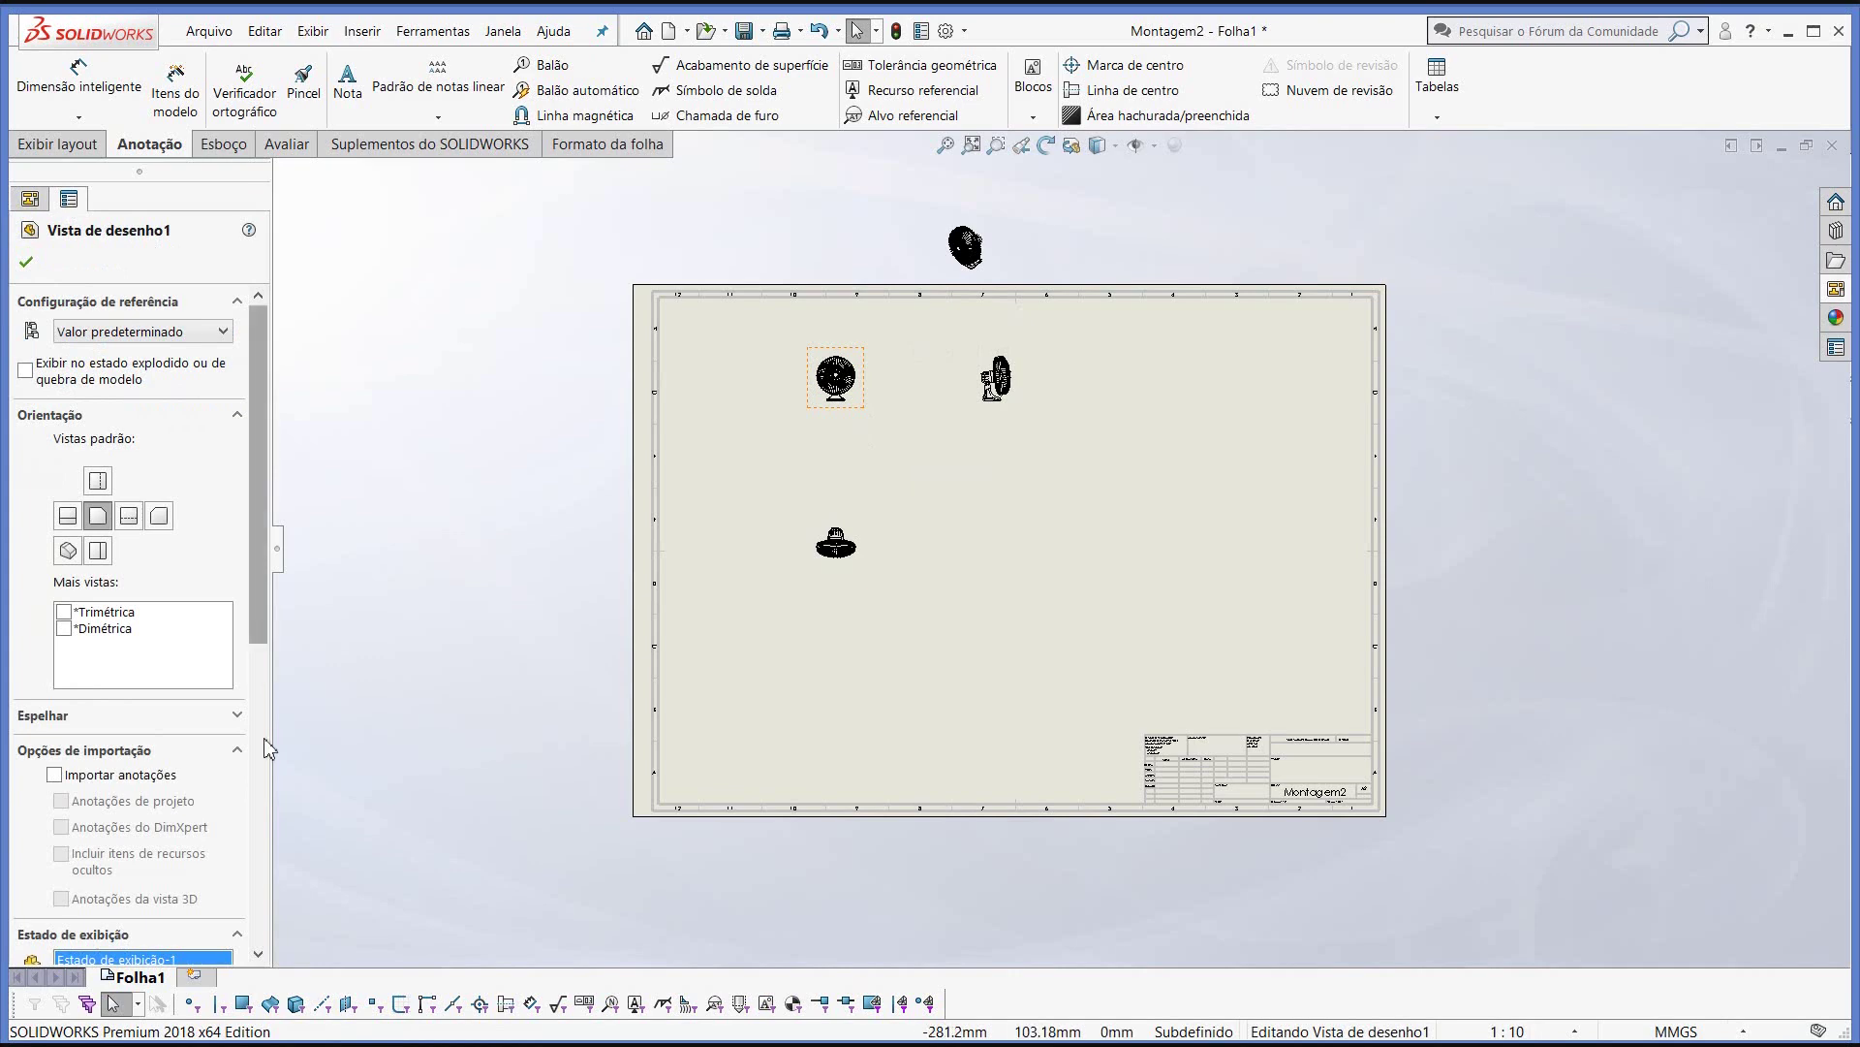
pyautogui.moveTo(260, 630); pyautogui.dragTo(261, 956)
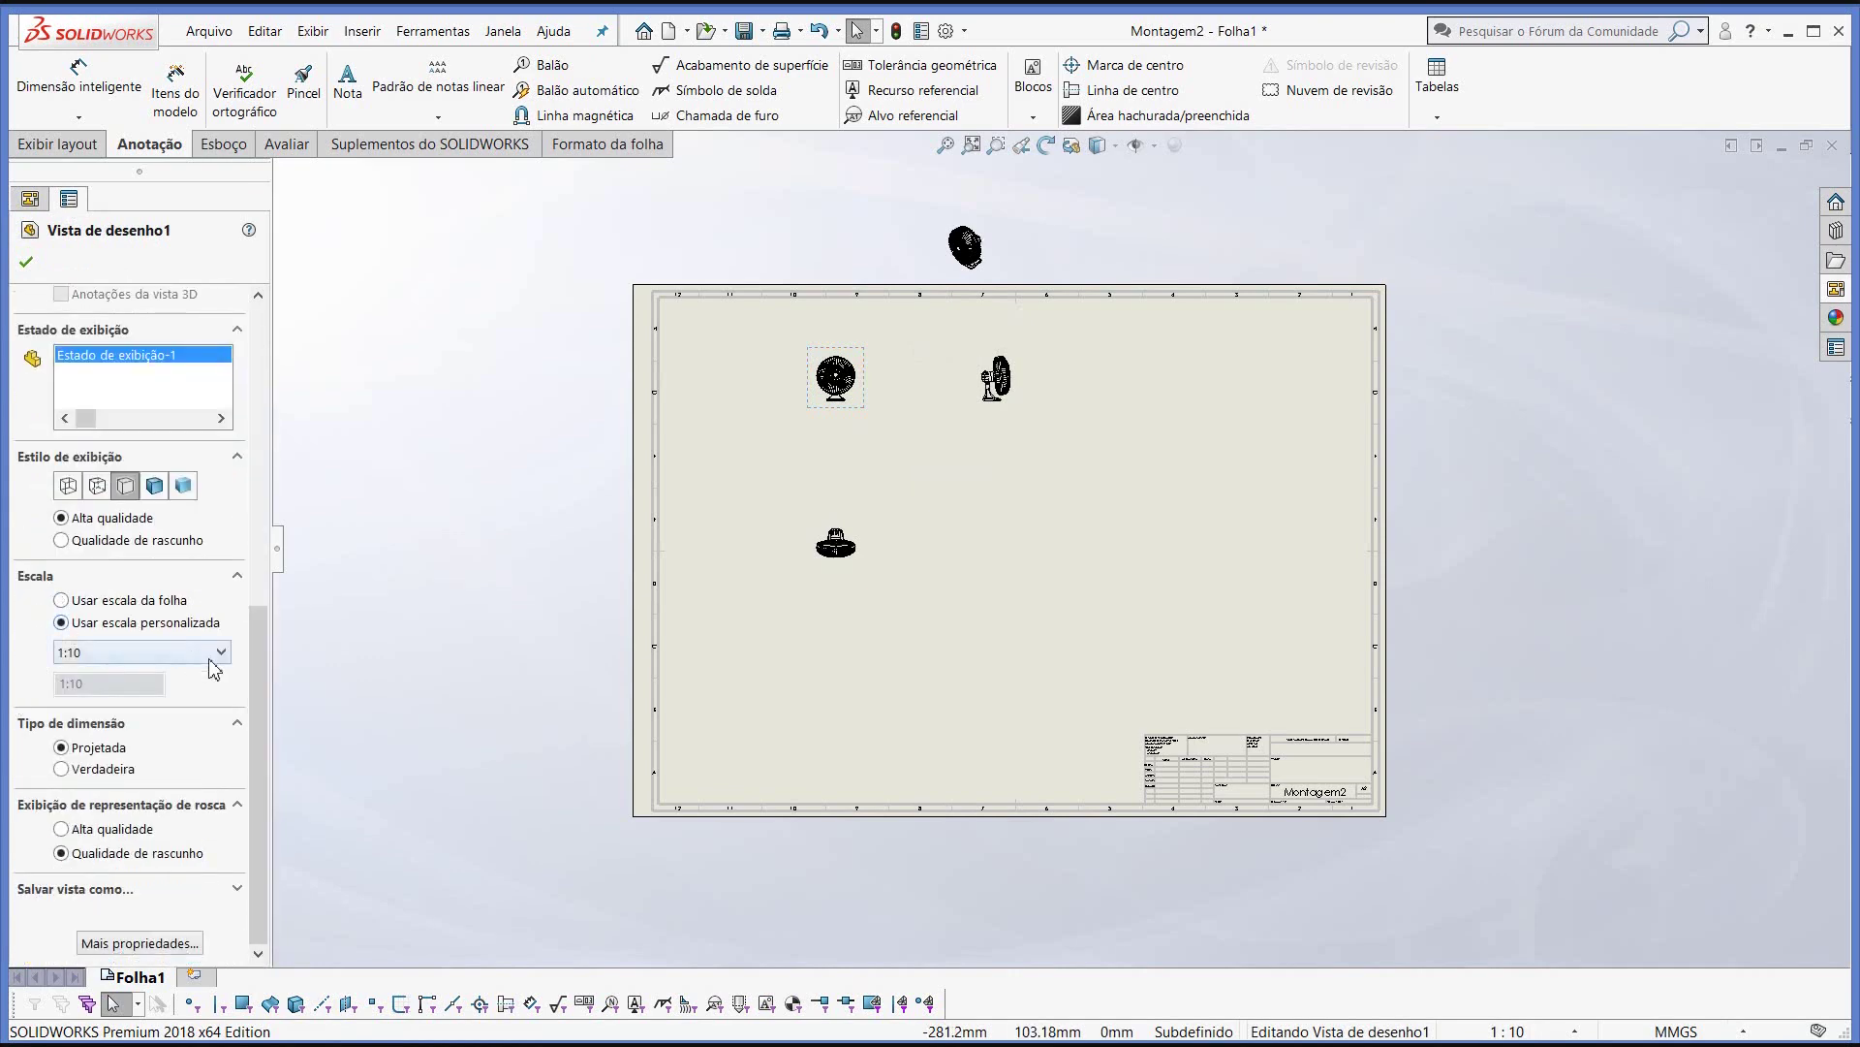
pyautogui.click(223, 654)
pyautogui.scroll(1, 228, 732)
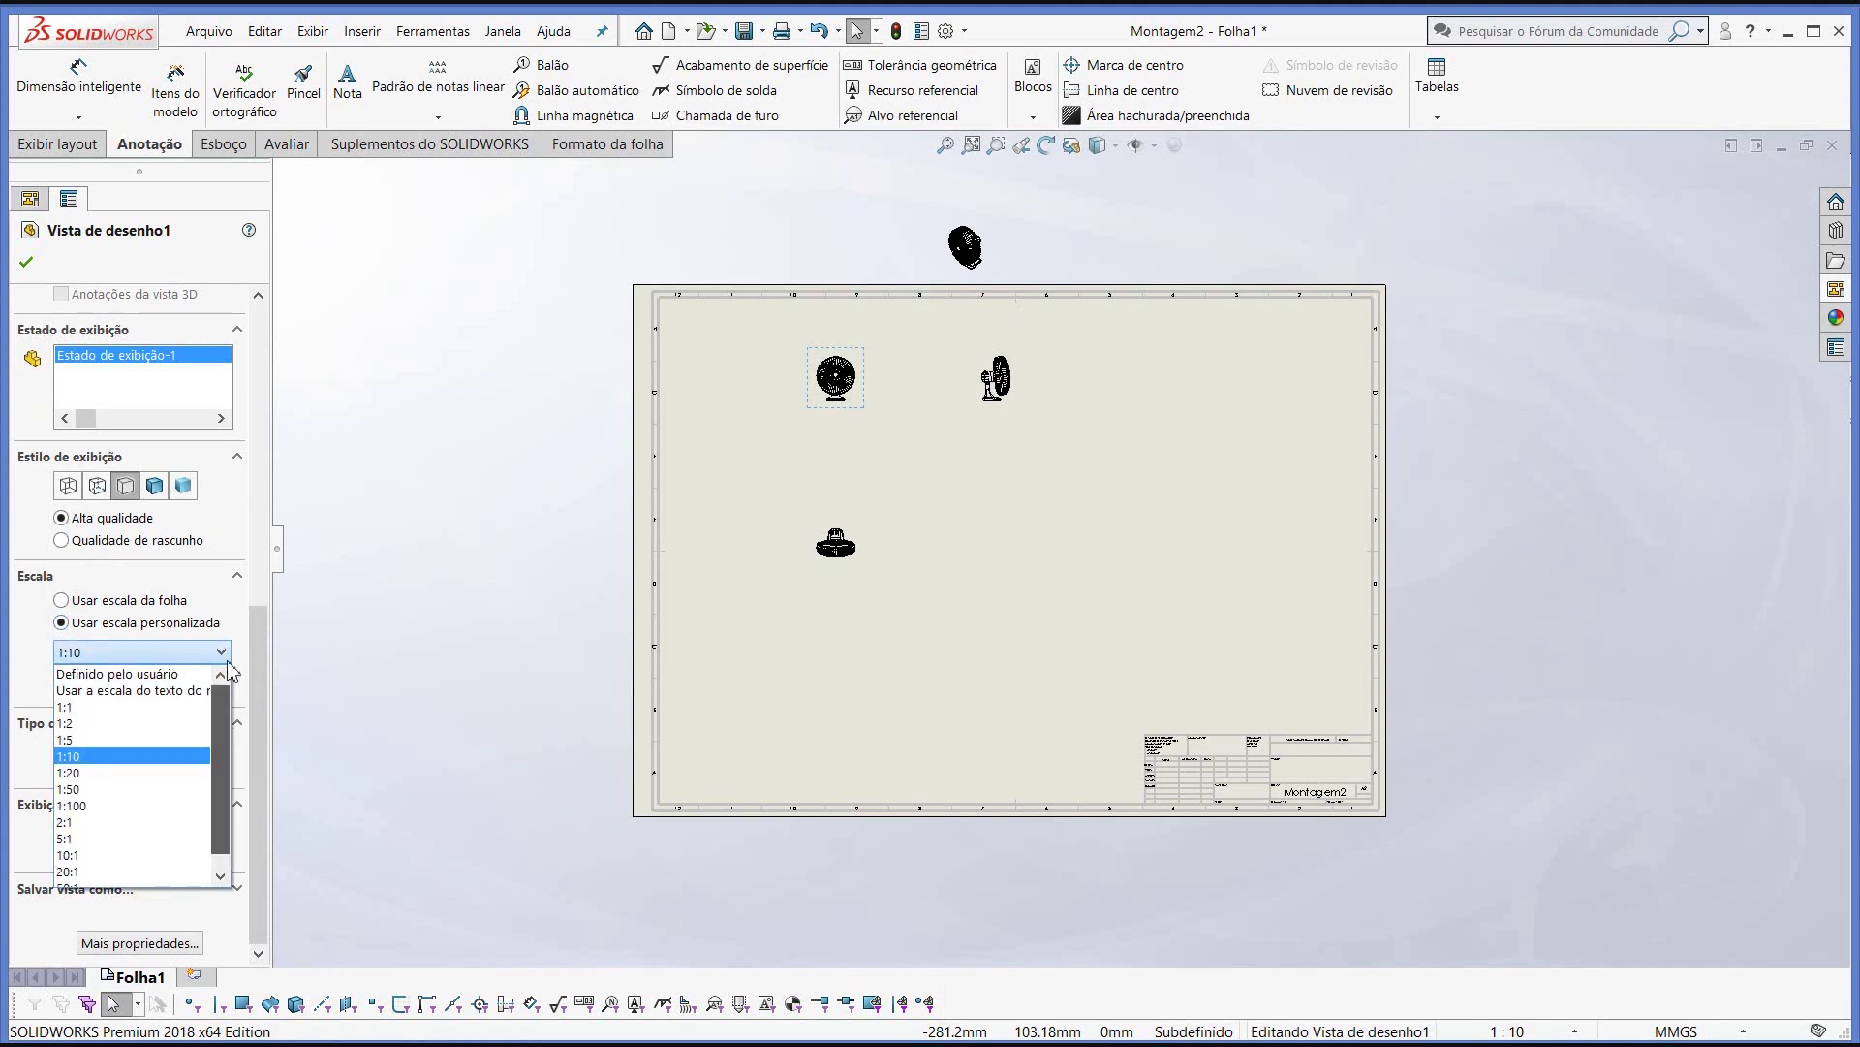
pyautogui.click(170, 686)
pyautogui.write('1:2.5')
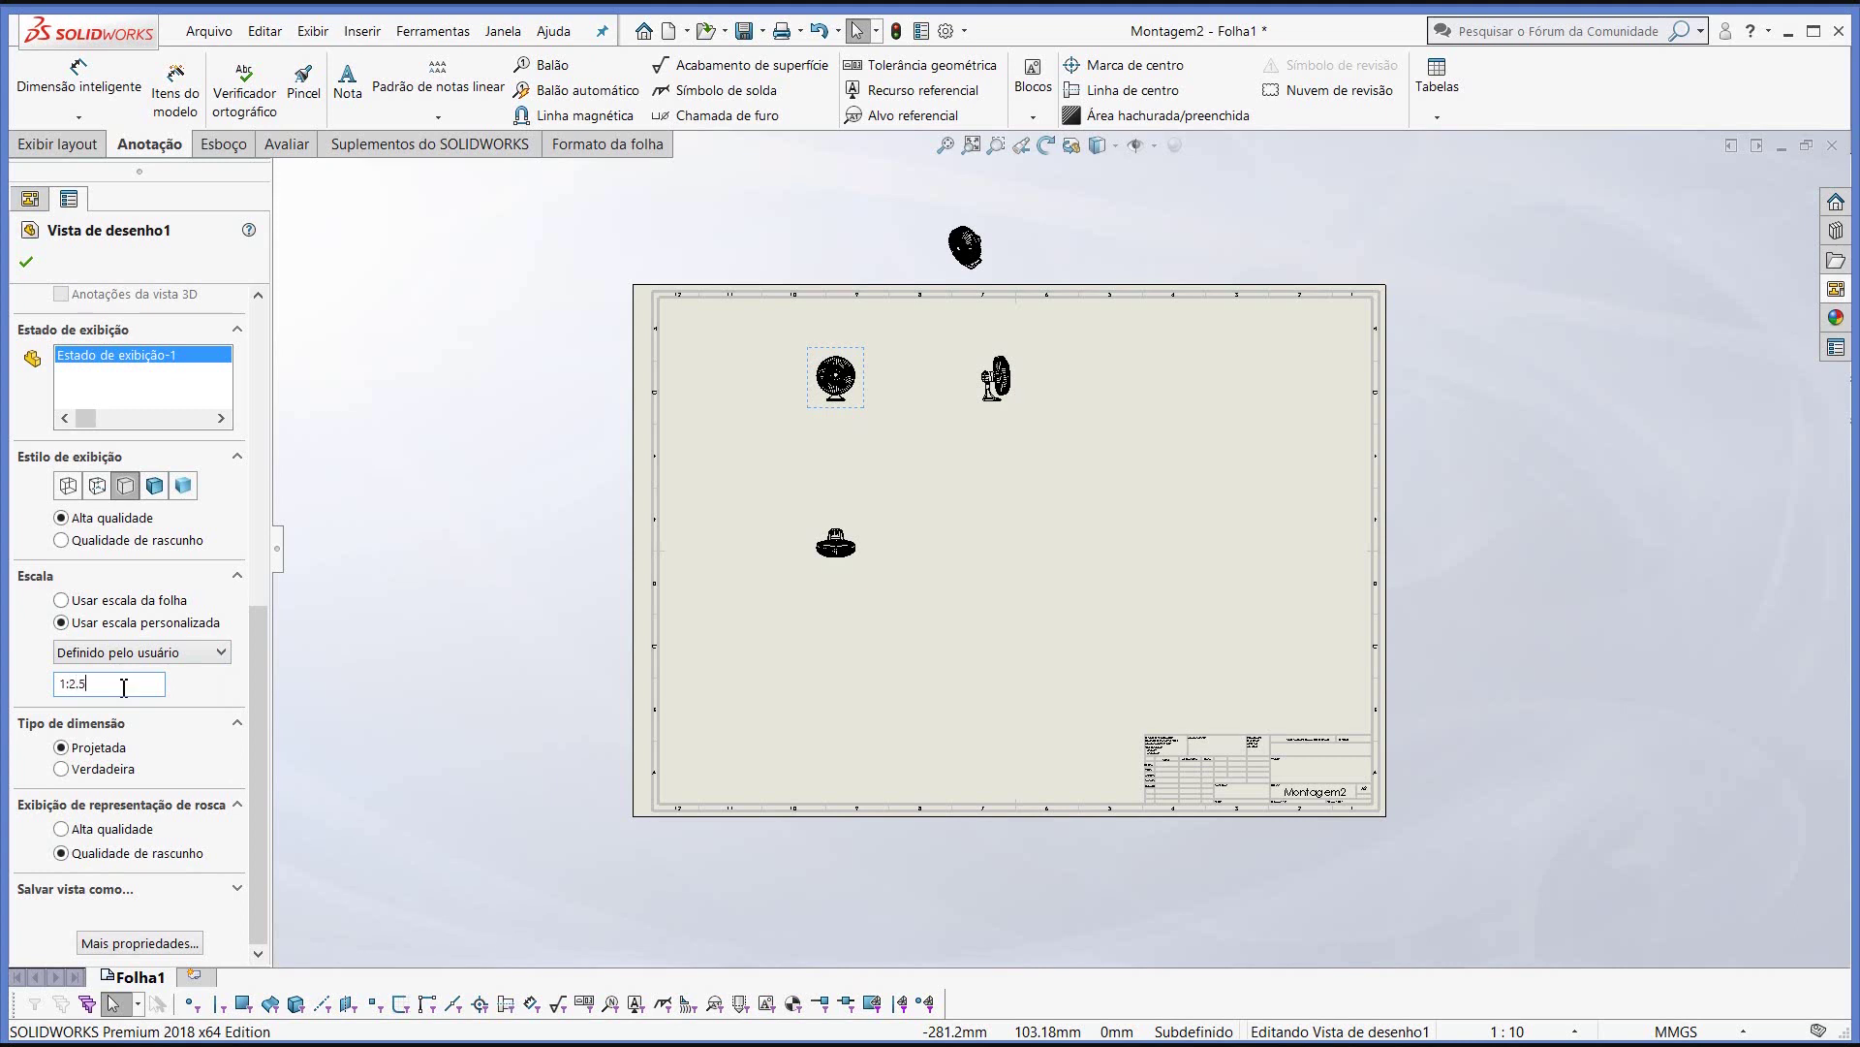
pyautogui.press('Return')
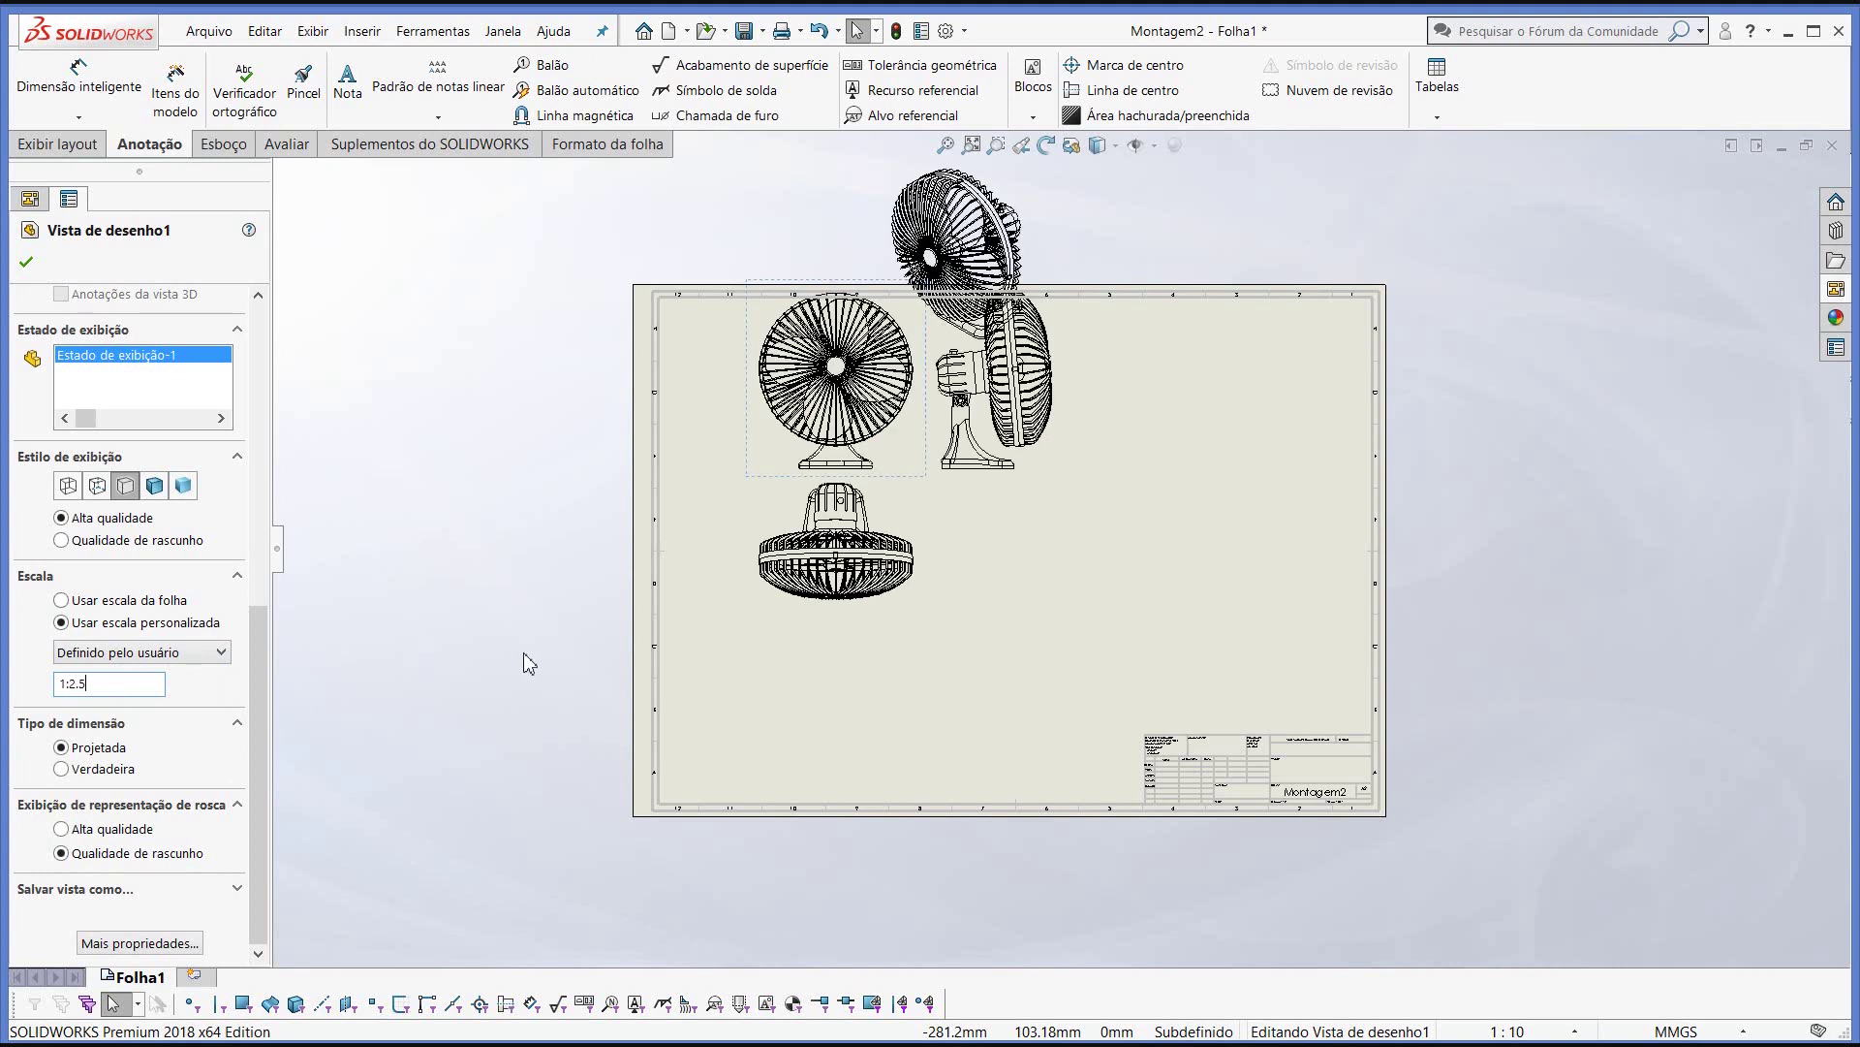
pyautogui.click(930, 610)
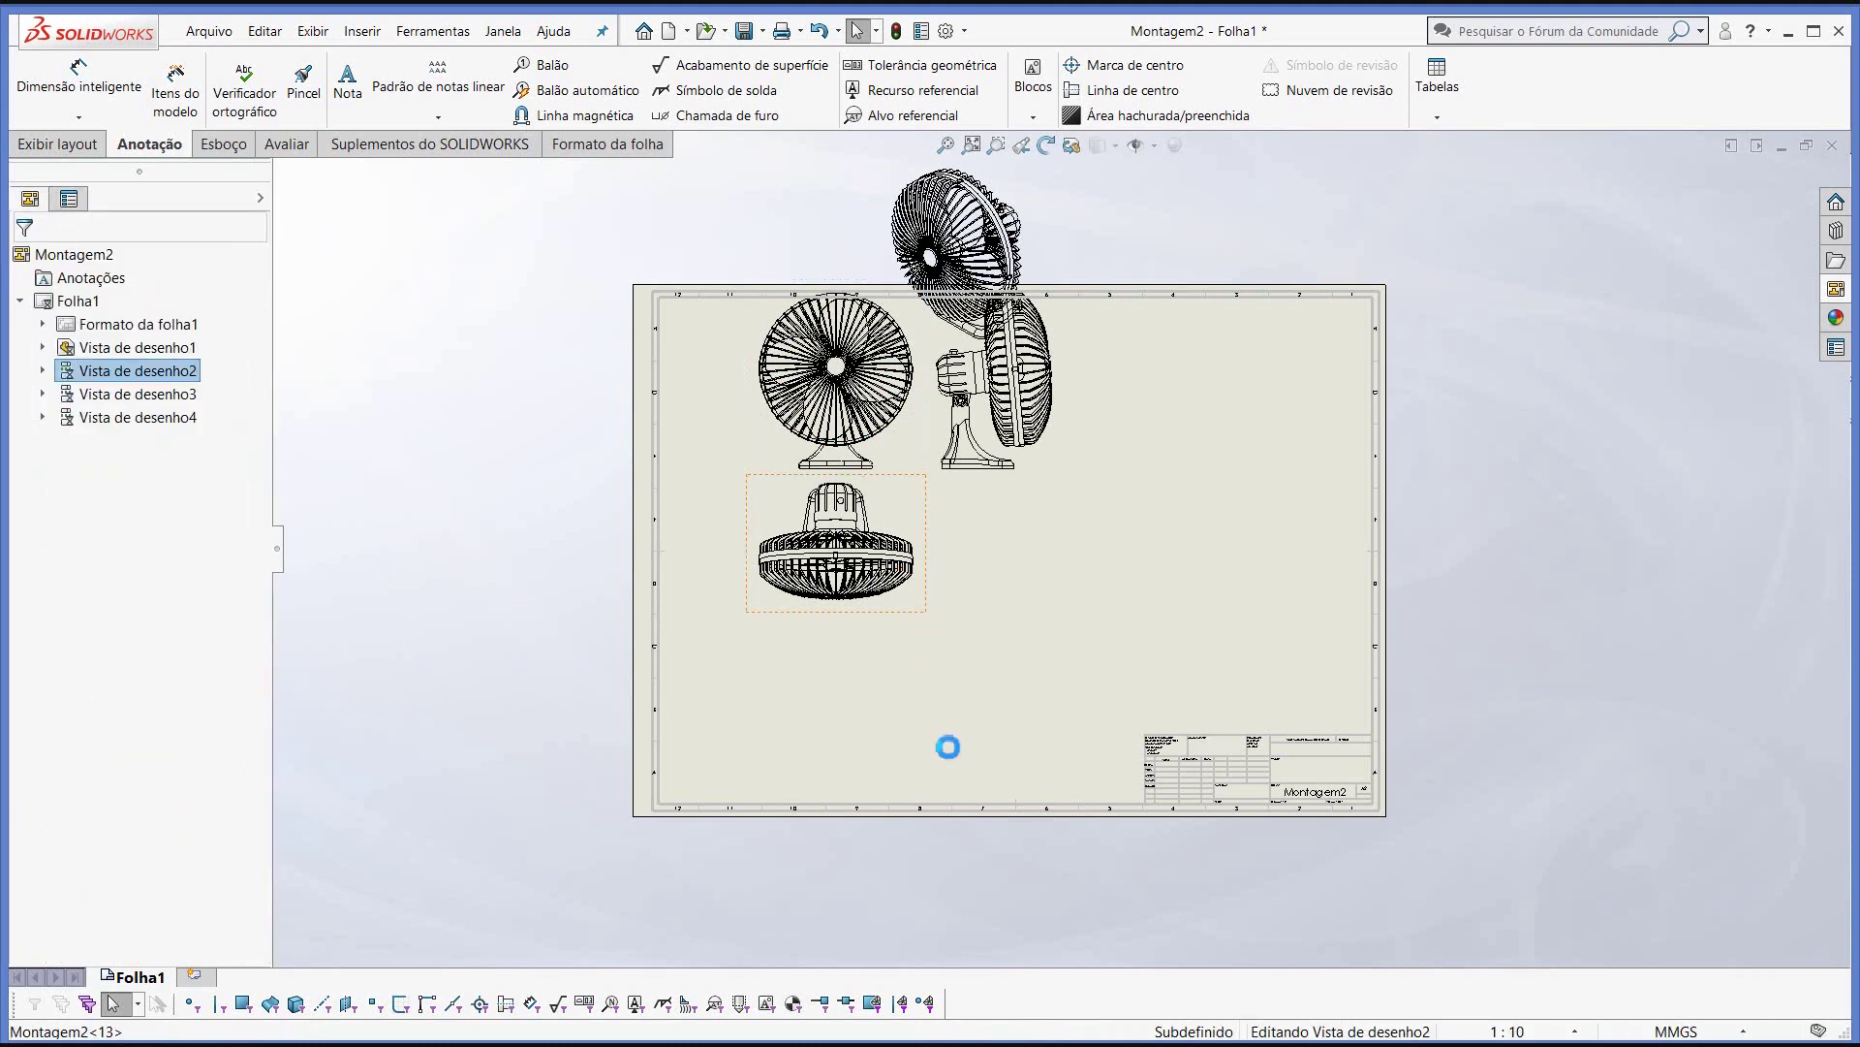
# - Reposition the bottom view lower and shift the front and aligned views down and left
pyautogui.moveTo(939, 675); pyautogui.dragTo(964, 793)
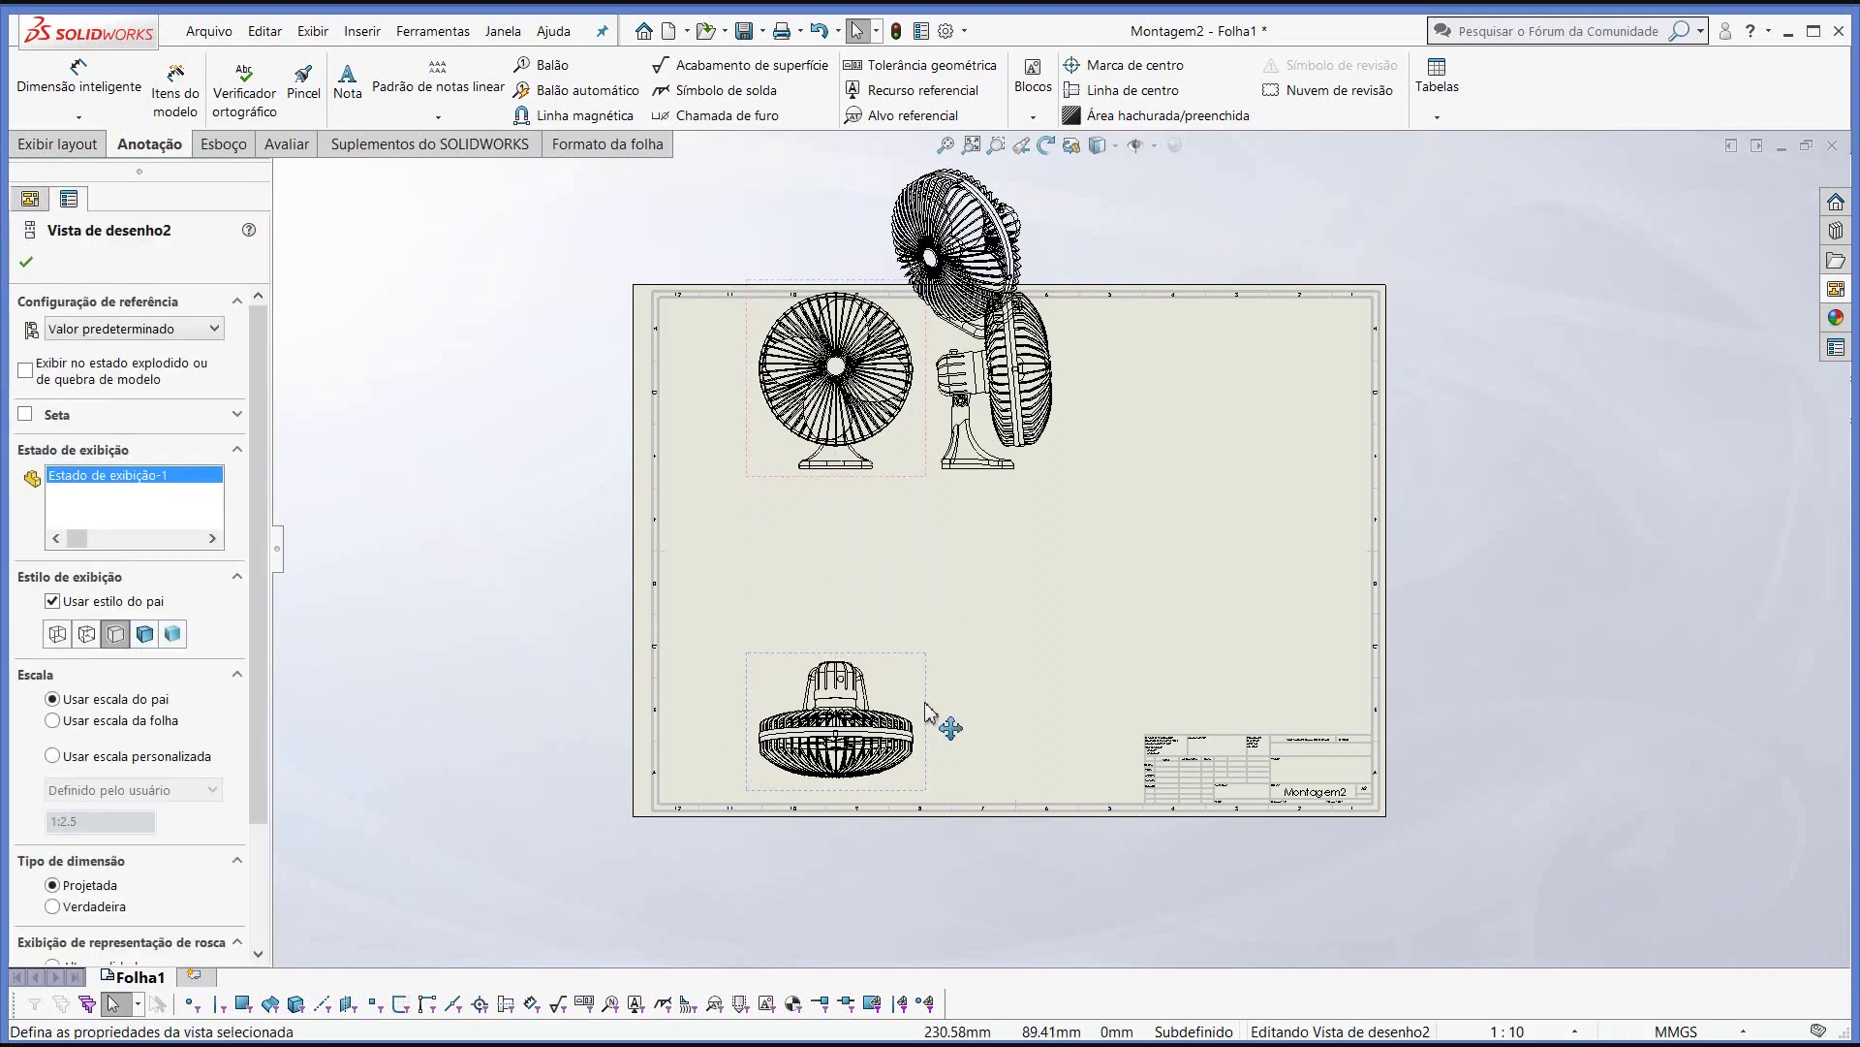
pyautogui.moveTo(932, 732); pyautogui.dragTo(932, 709)
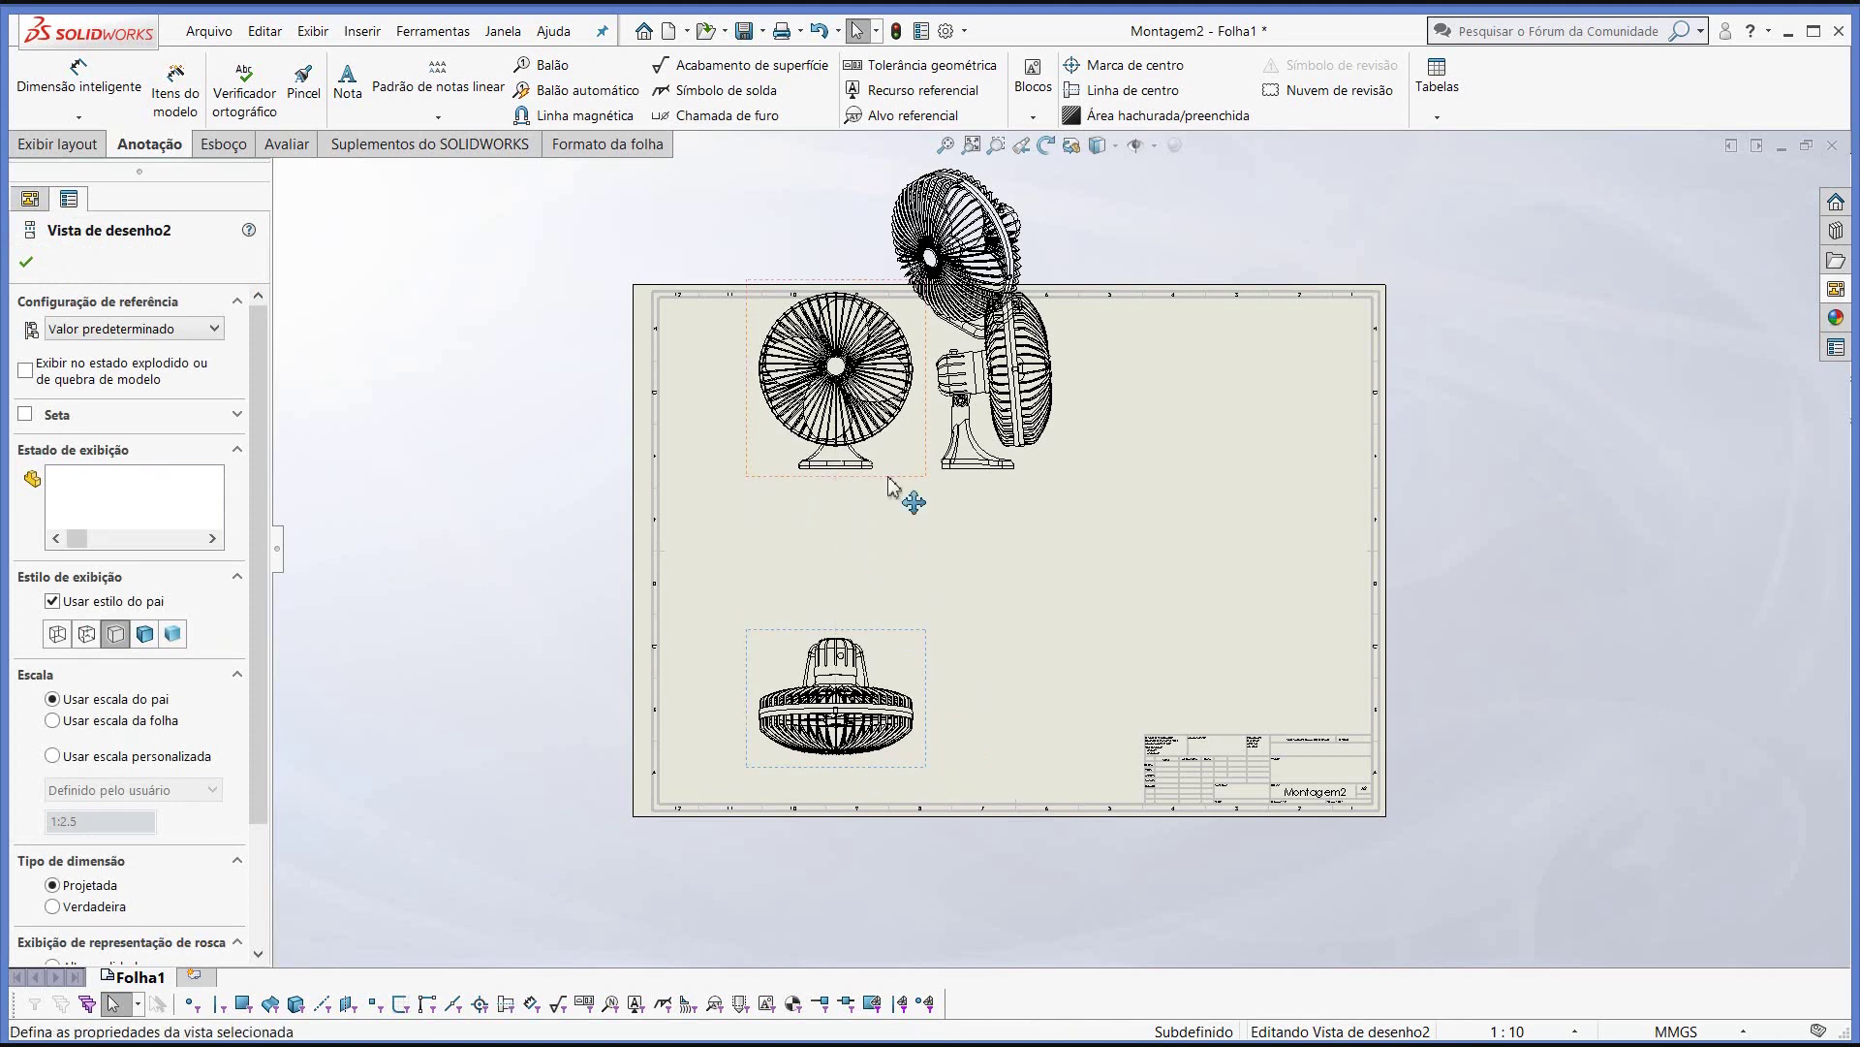
pyautogui.moveTo(892, 490); pyautogui.dragTo(892, 543)
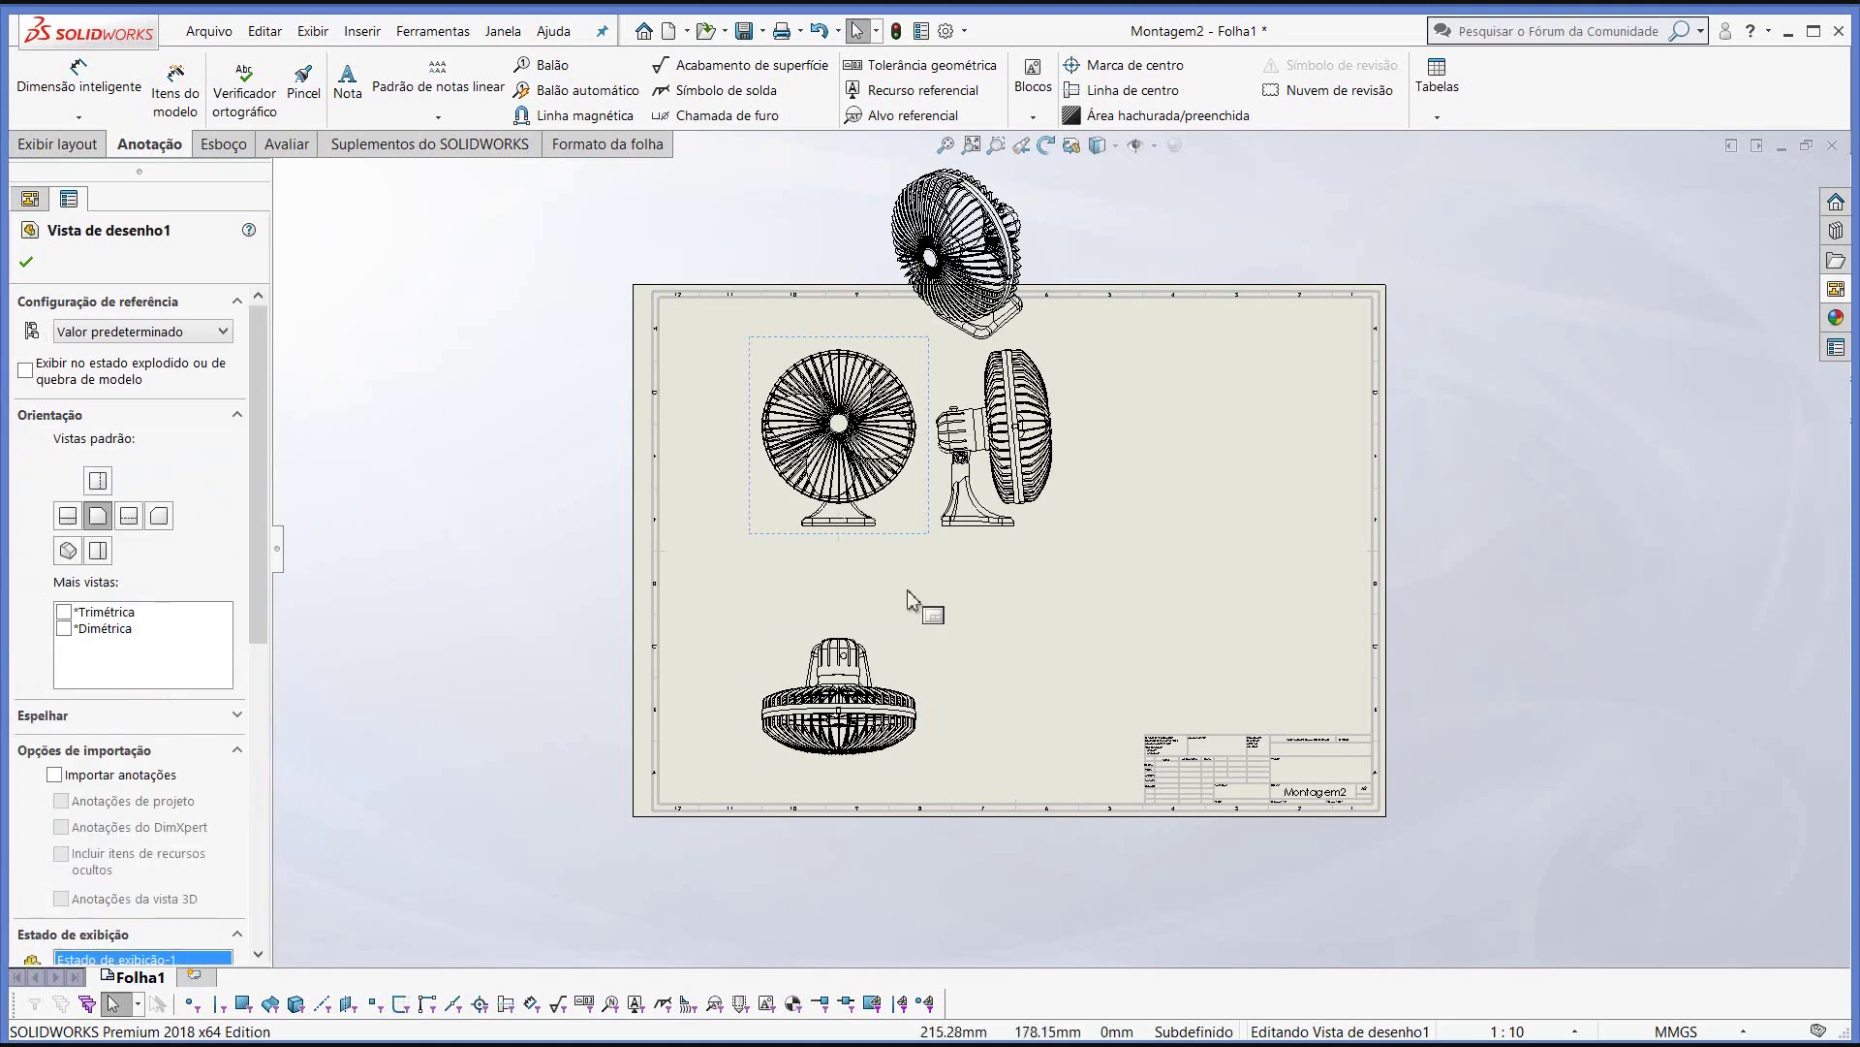
pyautogui.moveTo(858, 540); pyautogui.dragTo(826, 536)
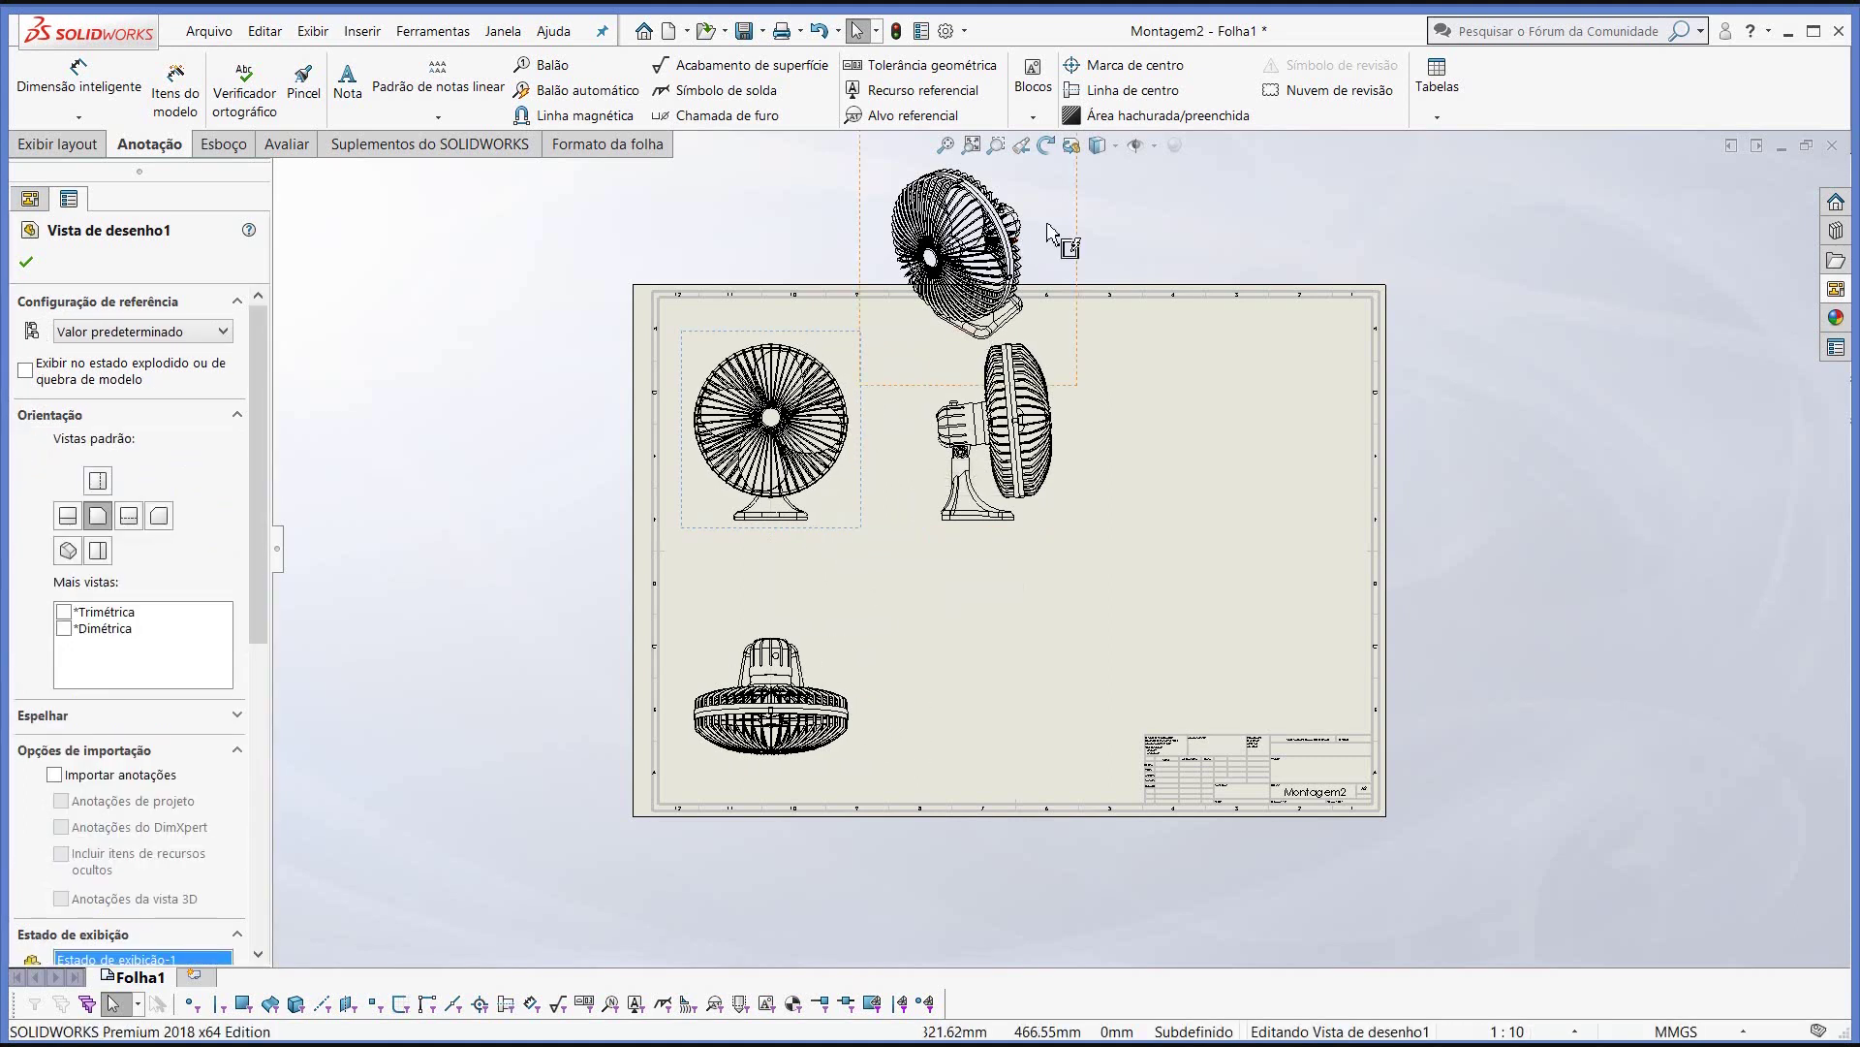
# - Move the isometric view into the sheet's lower-right area beside the bottom view
pyautogui.moveTo(1085, 494); pyautogui.dragTo(1116, 654)
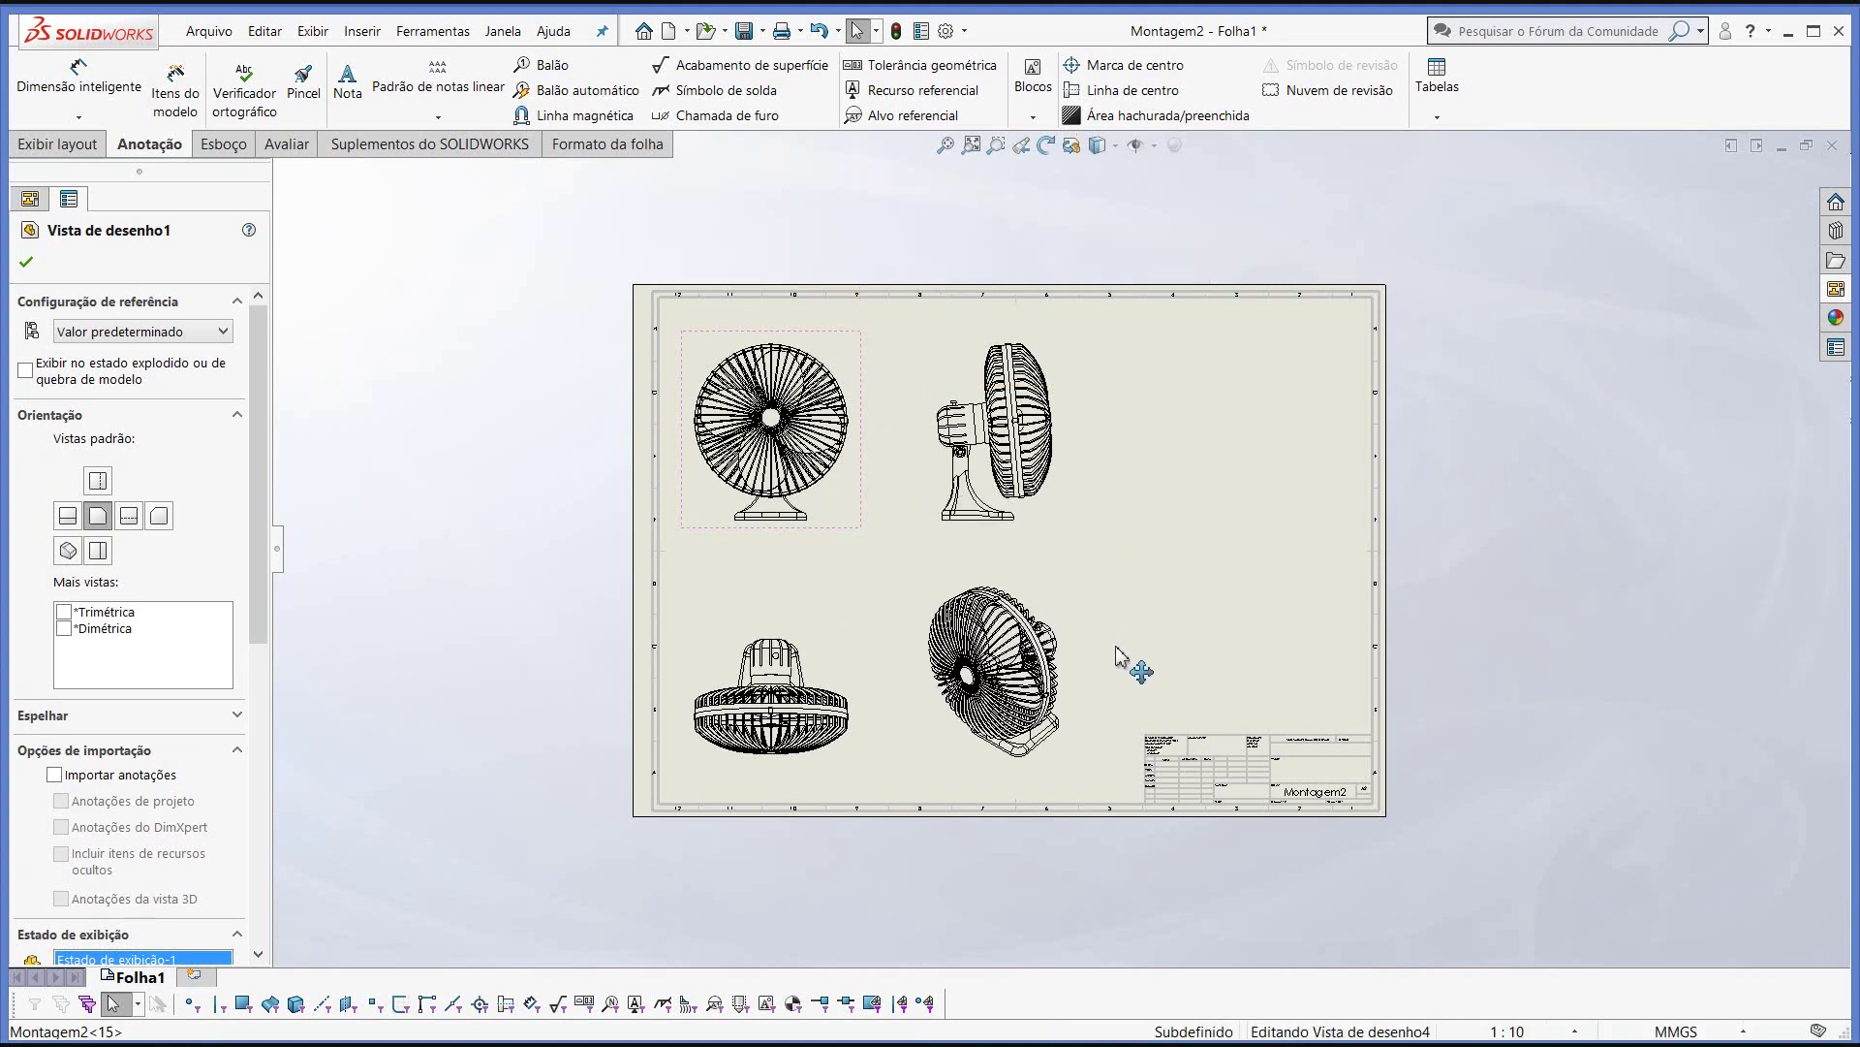
pyautogui.click(1120, 659)
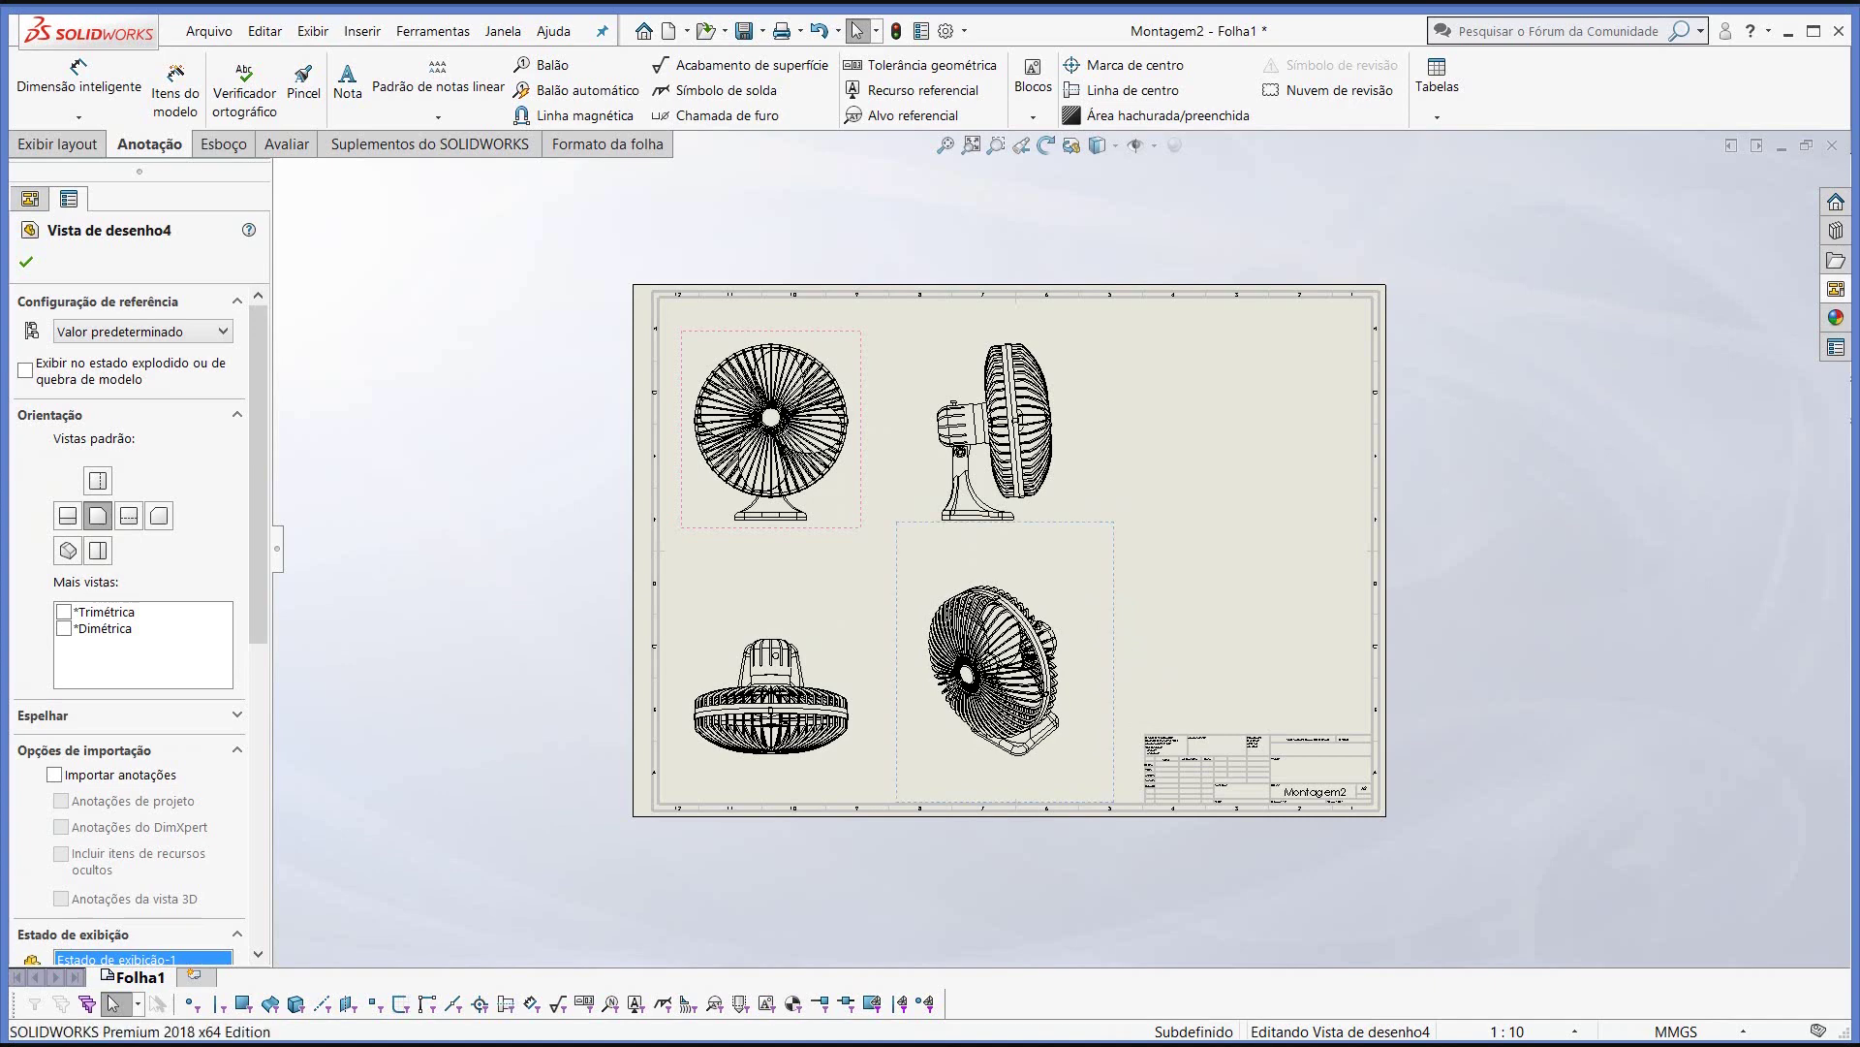
pyautogui.click(27, 262)
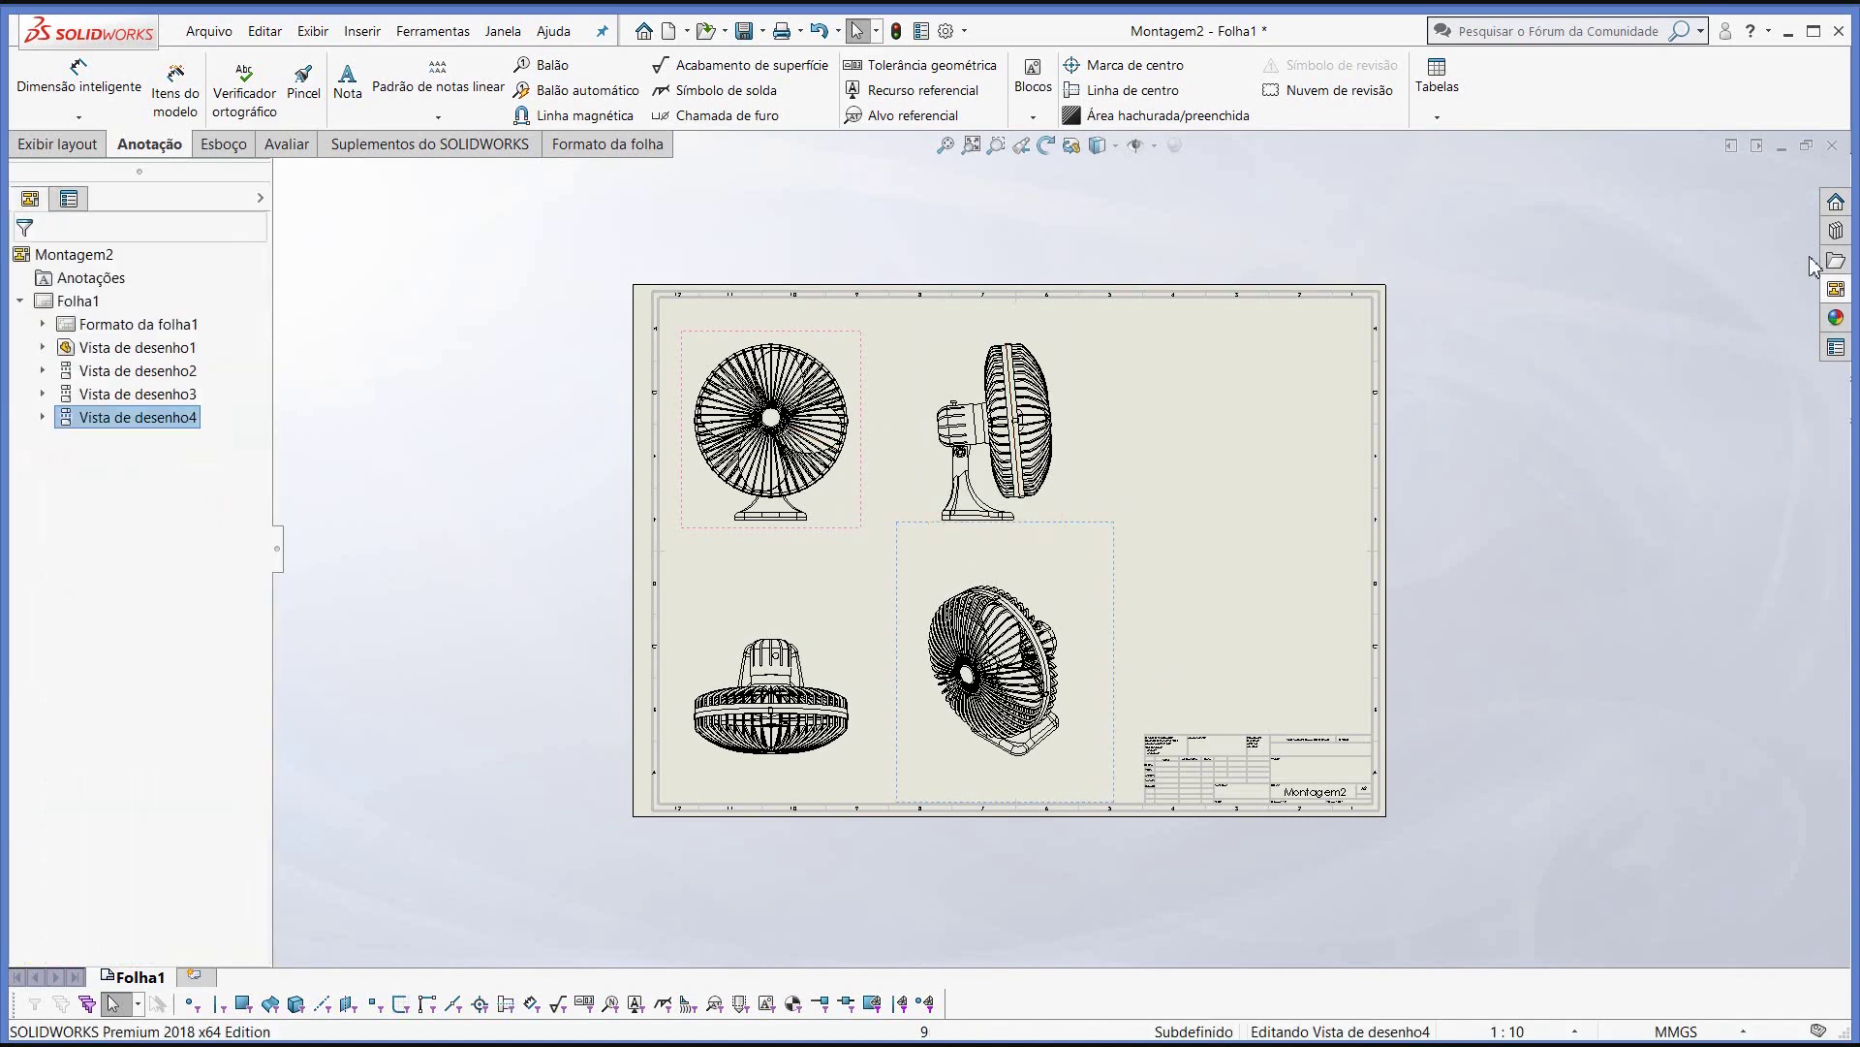
pyautogui.click(1841, 257)
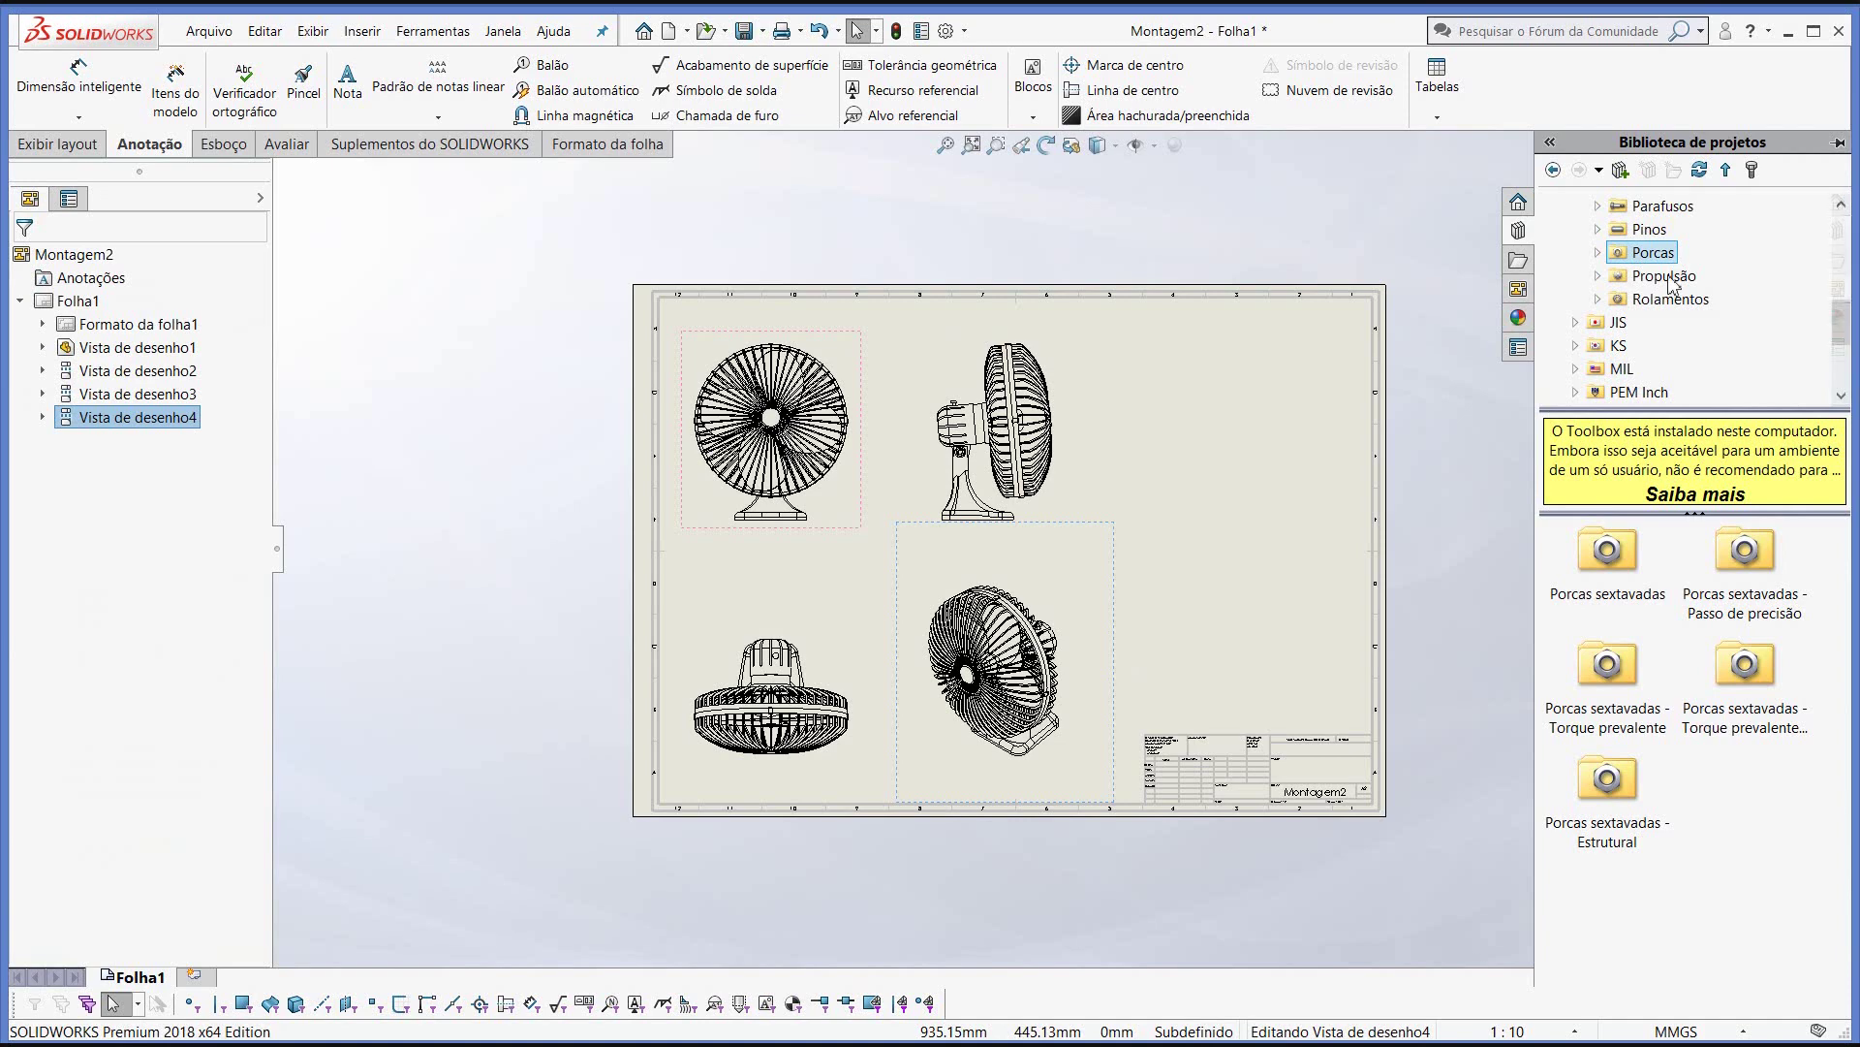
# - Place the exploded isometric fan view from the view palette onto the sheet
pyautogui.click(1520, 290)
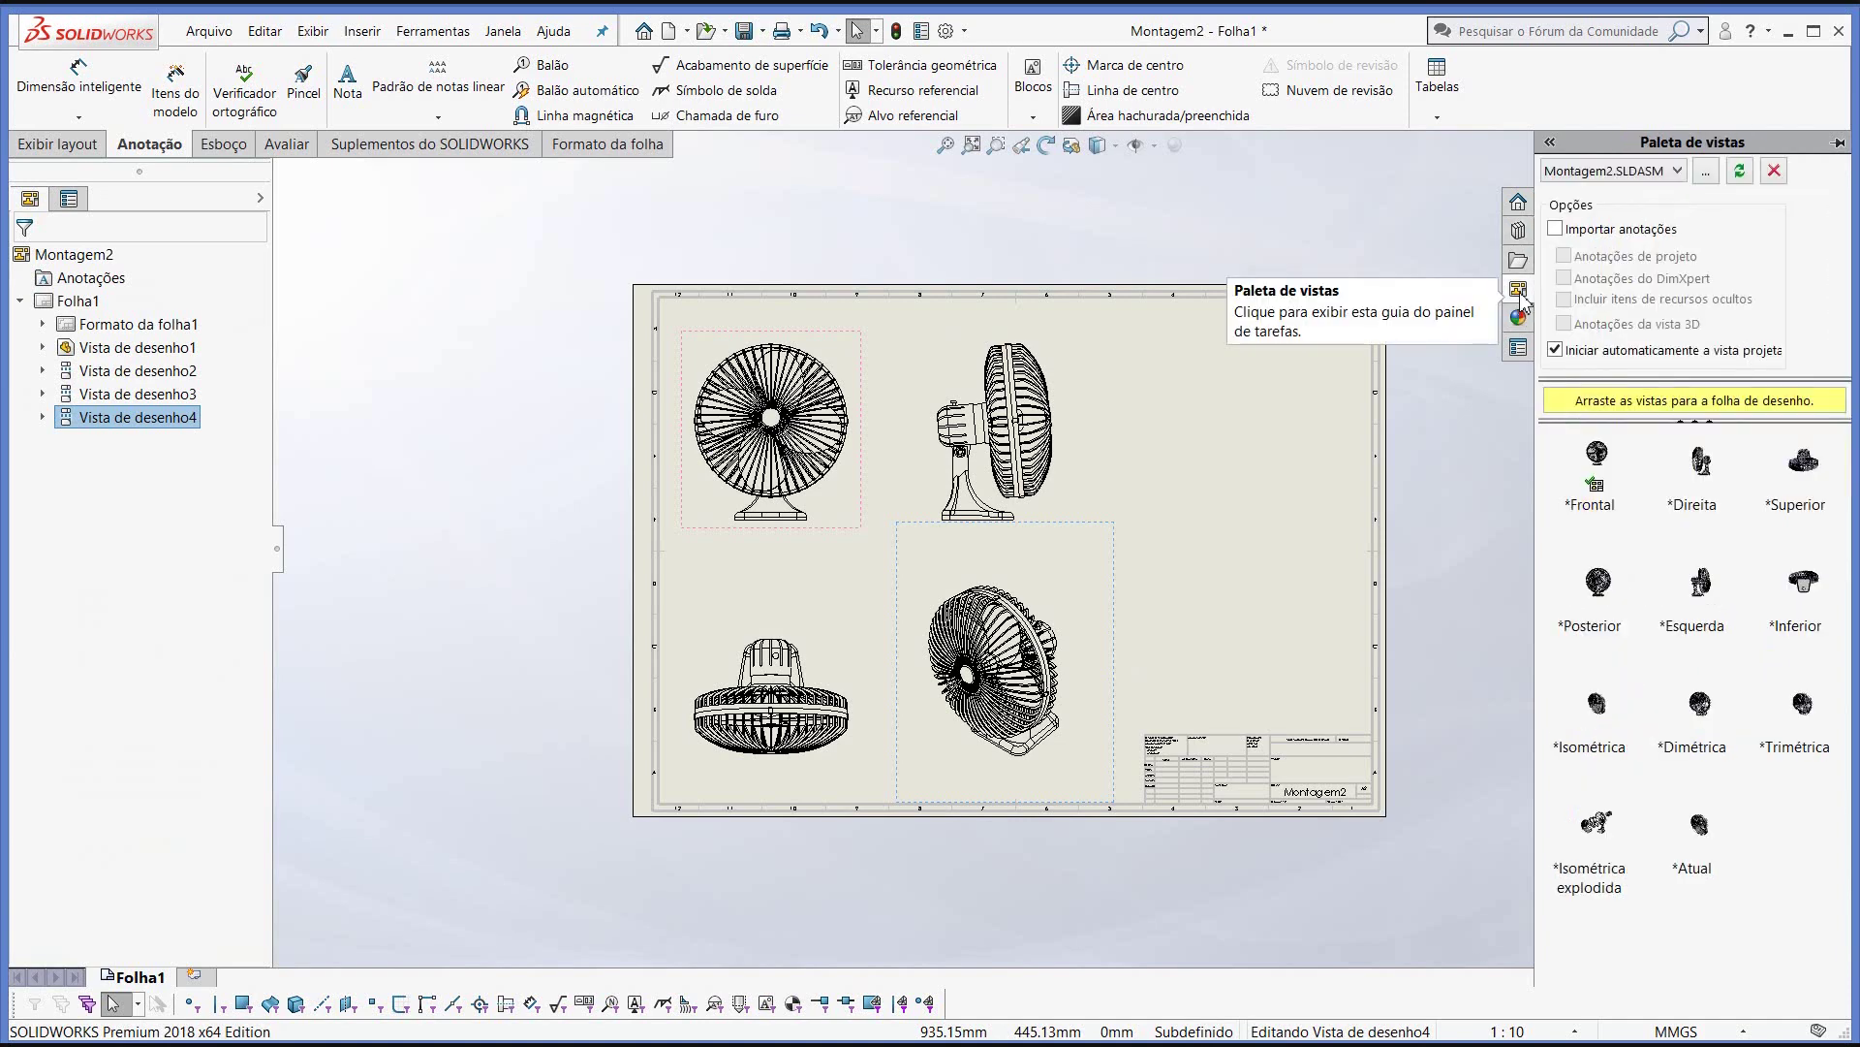
pyautogui.click(1596, 853)
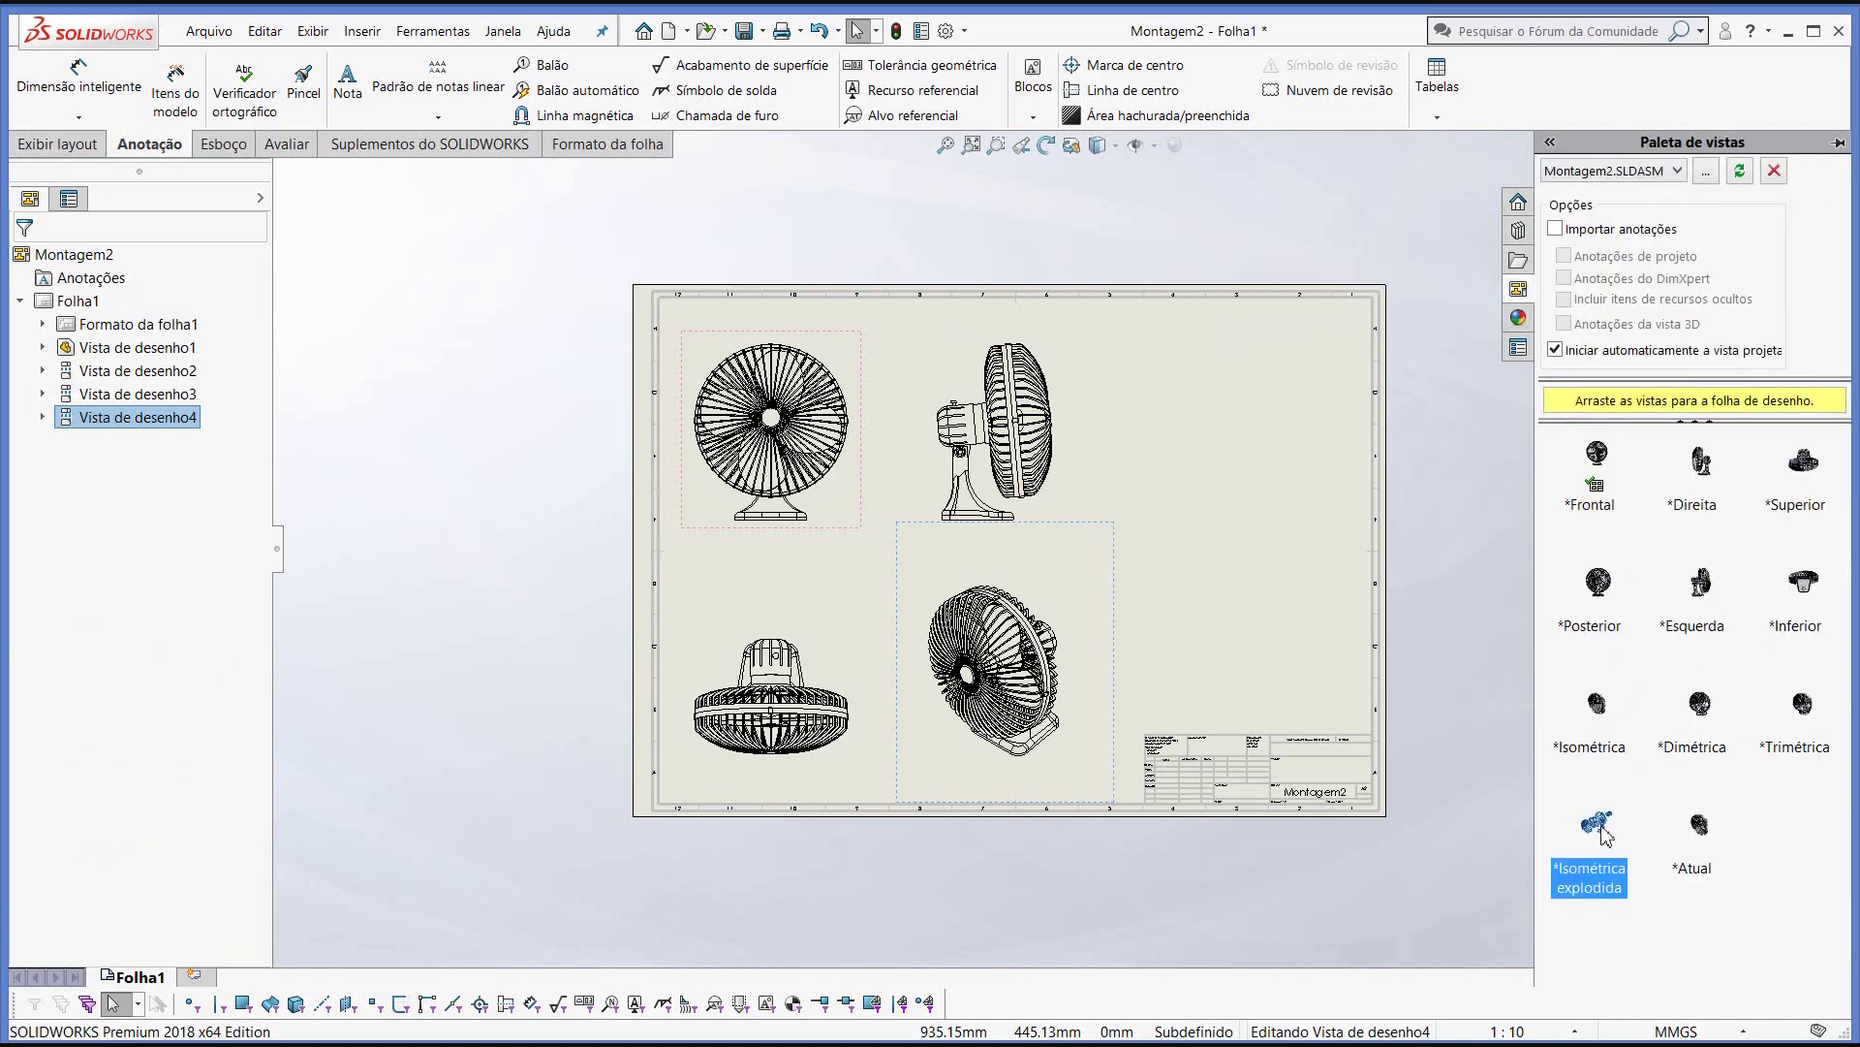
pyautogui.moveTo(1595, 823); pyautogui.dragTo(1136, 535)
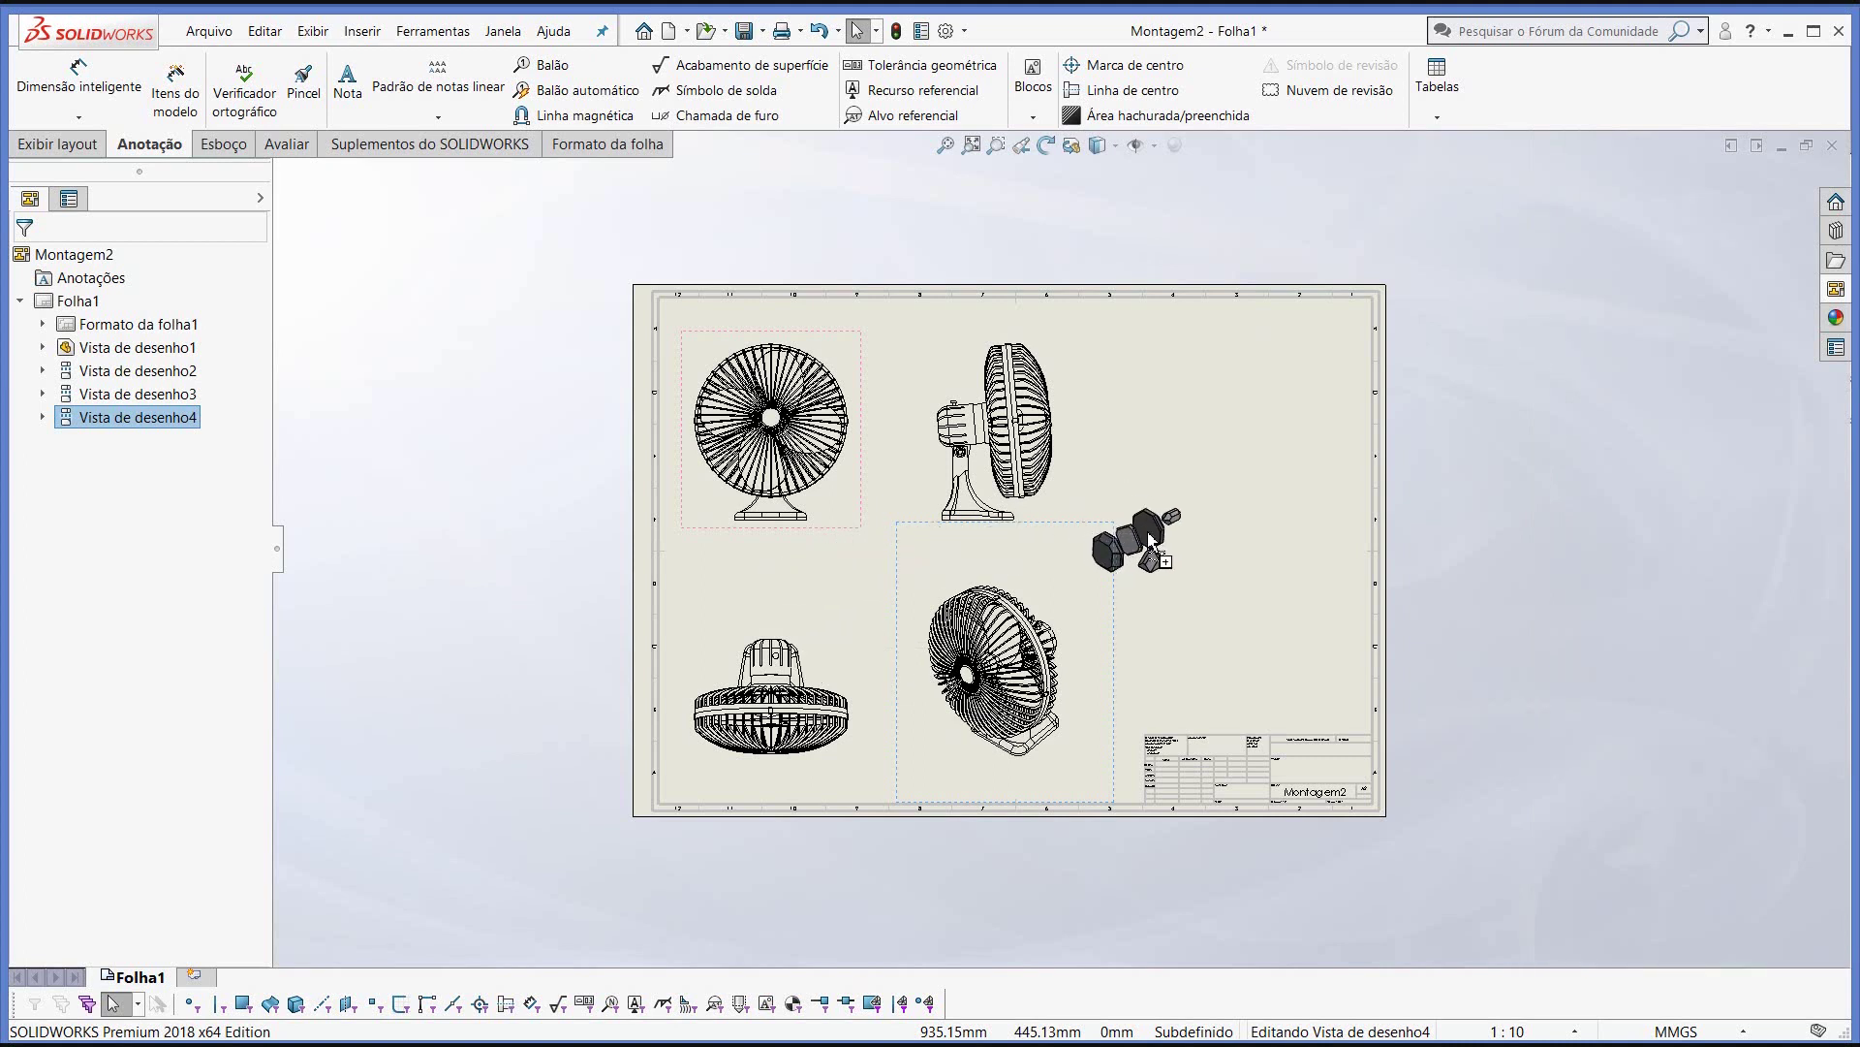
pyautogui.moveTo(1136, 534); pyautogui.dragTo(1172, 553)
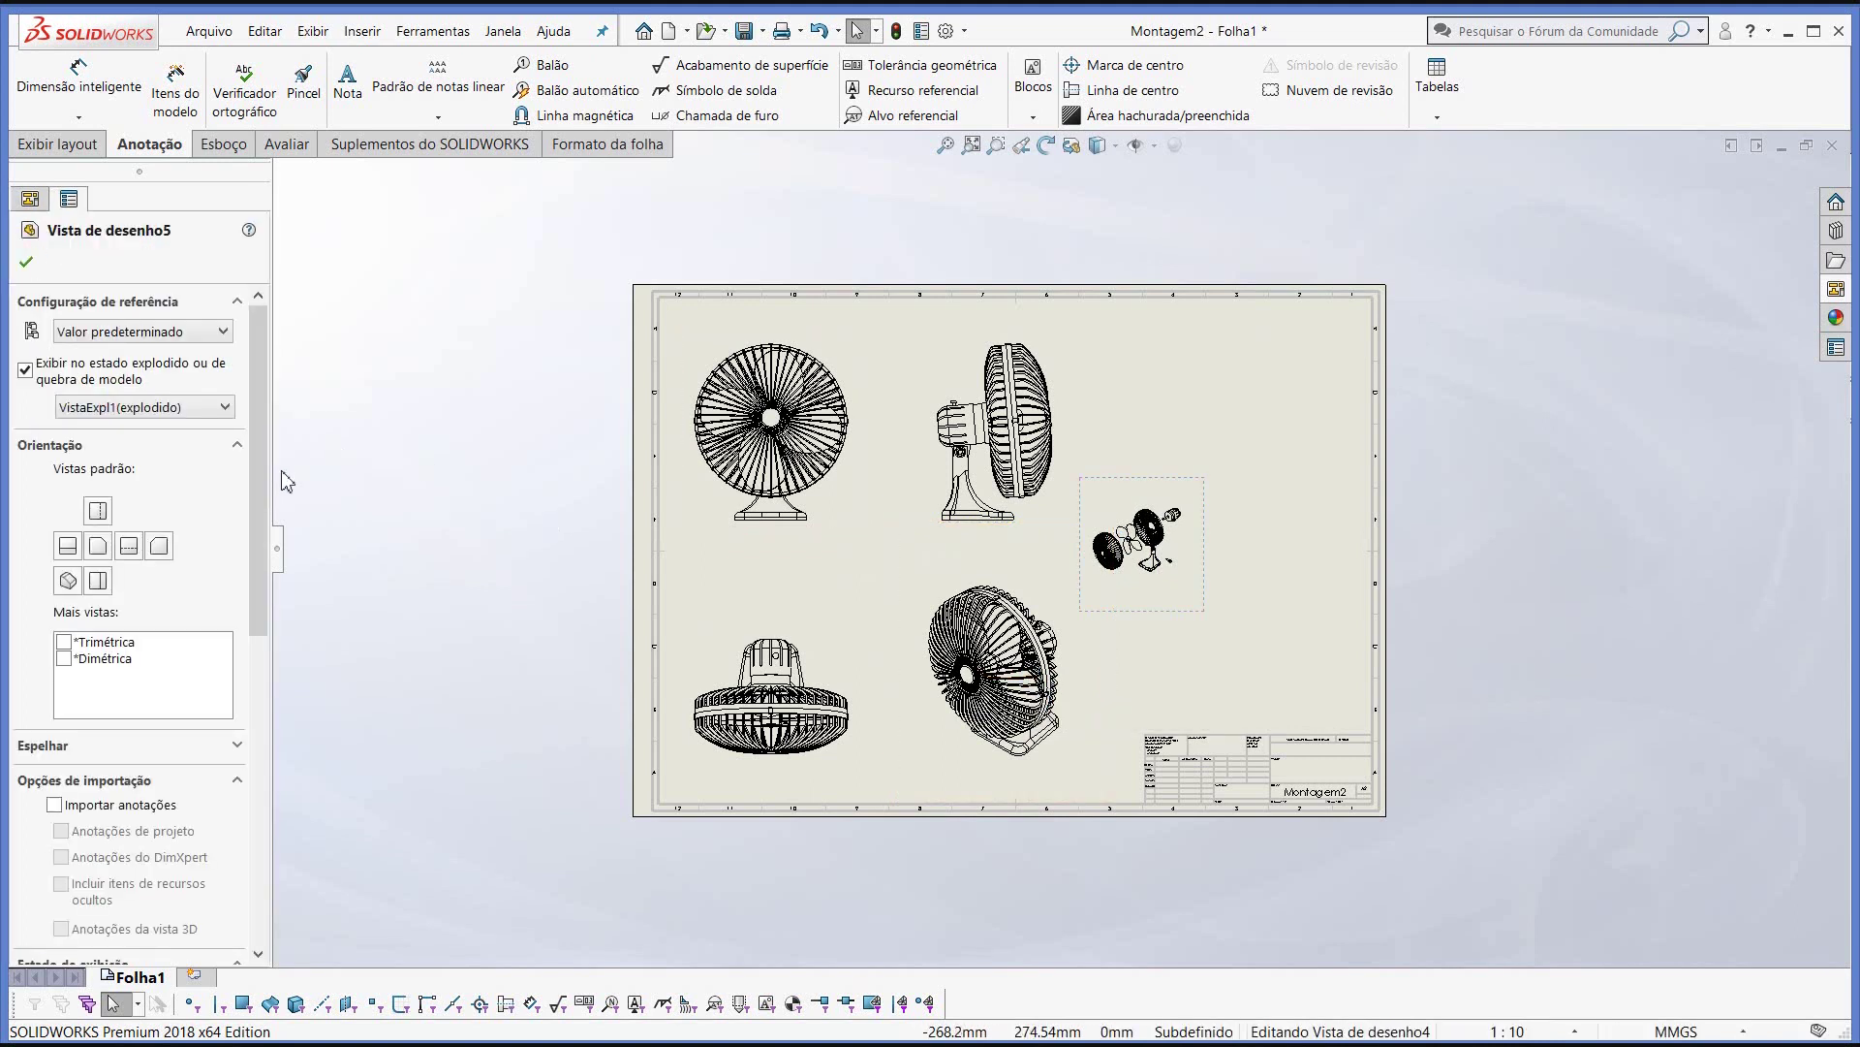
# - Render the exploded view in high quality with a custom 1:5 scale
pyautogui.moveTo(258, 457); pyautogui.dragTo(253, 817)
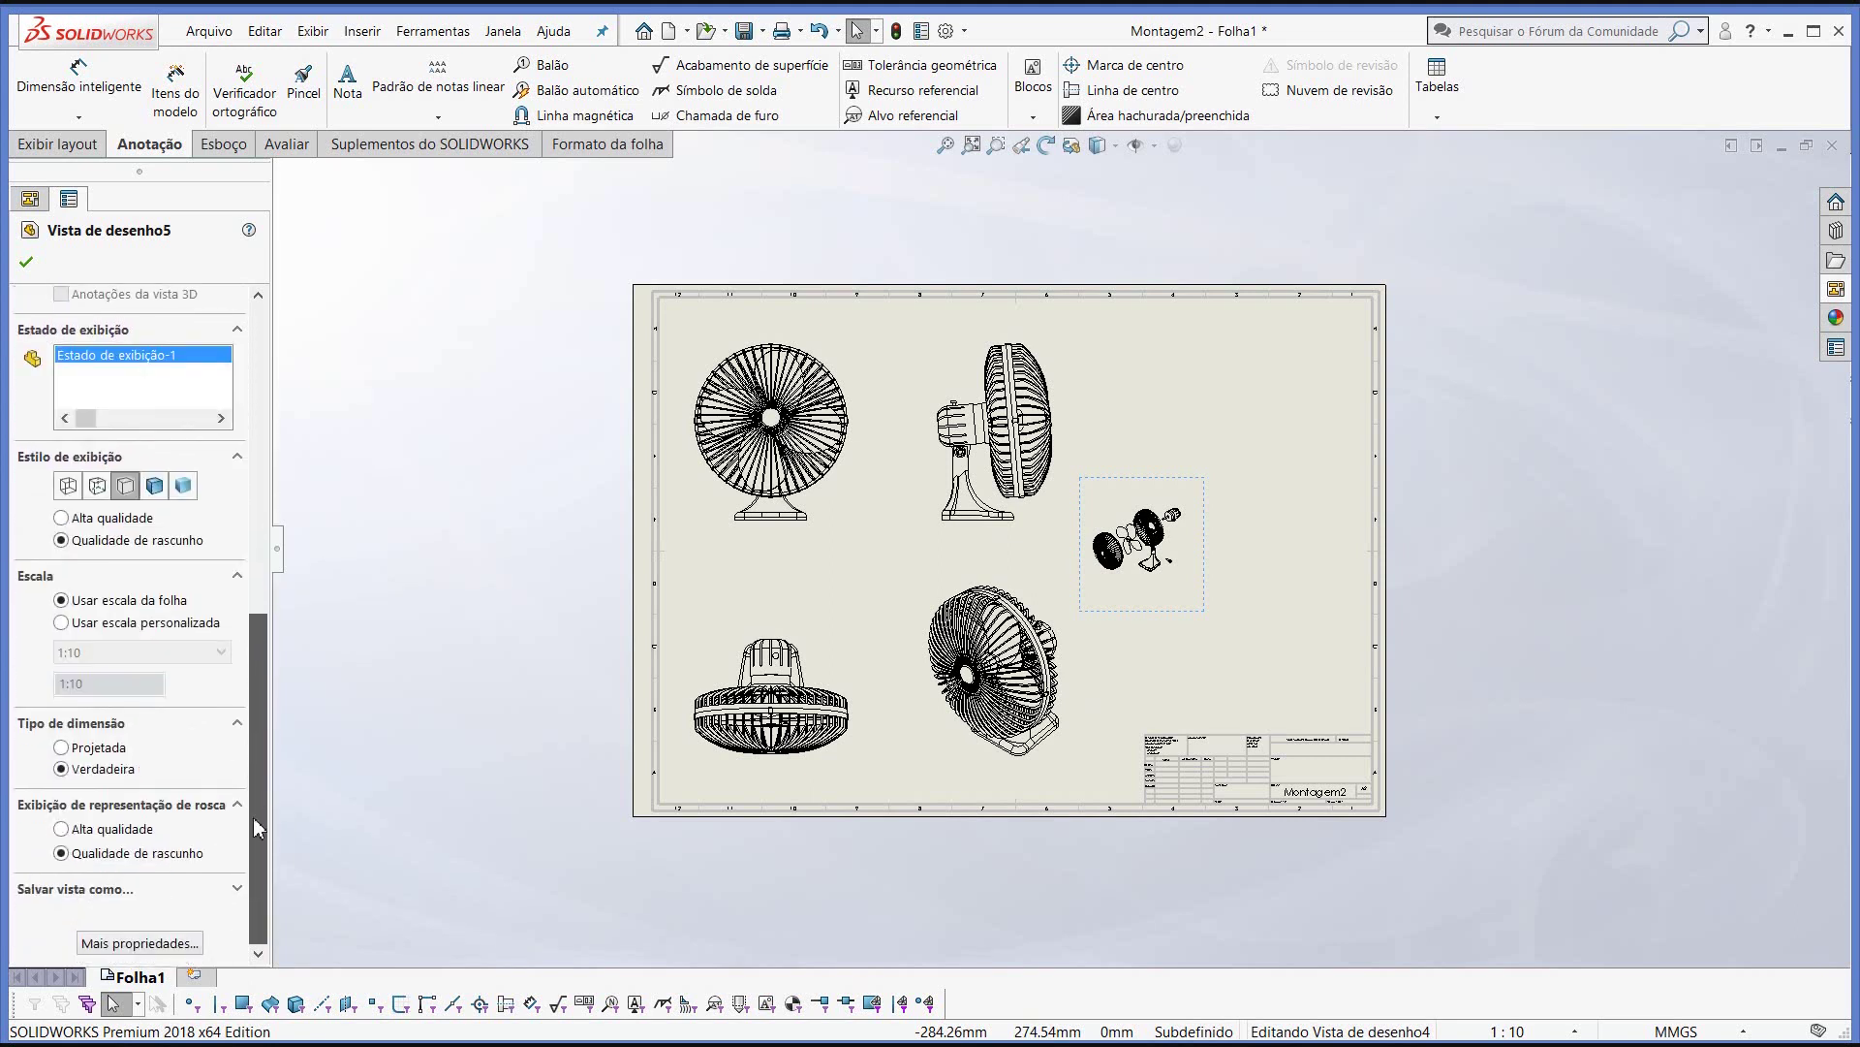
pyautogui.click(61, 623)
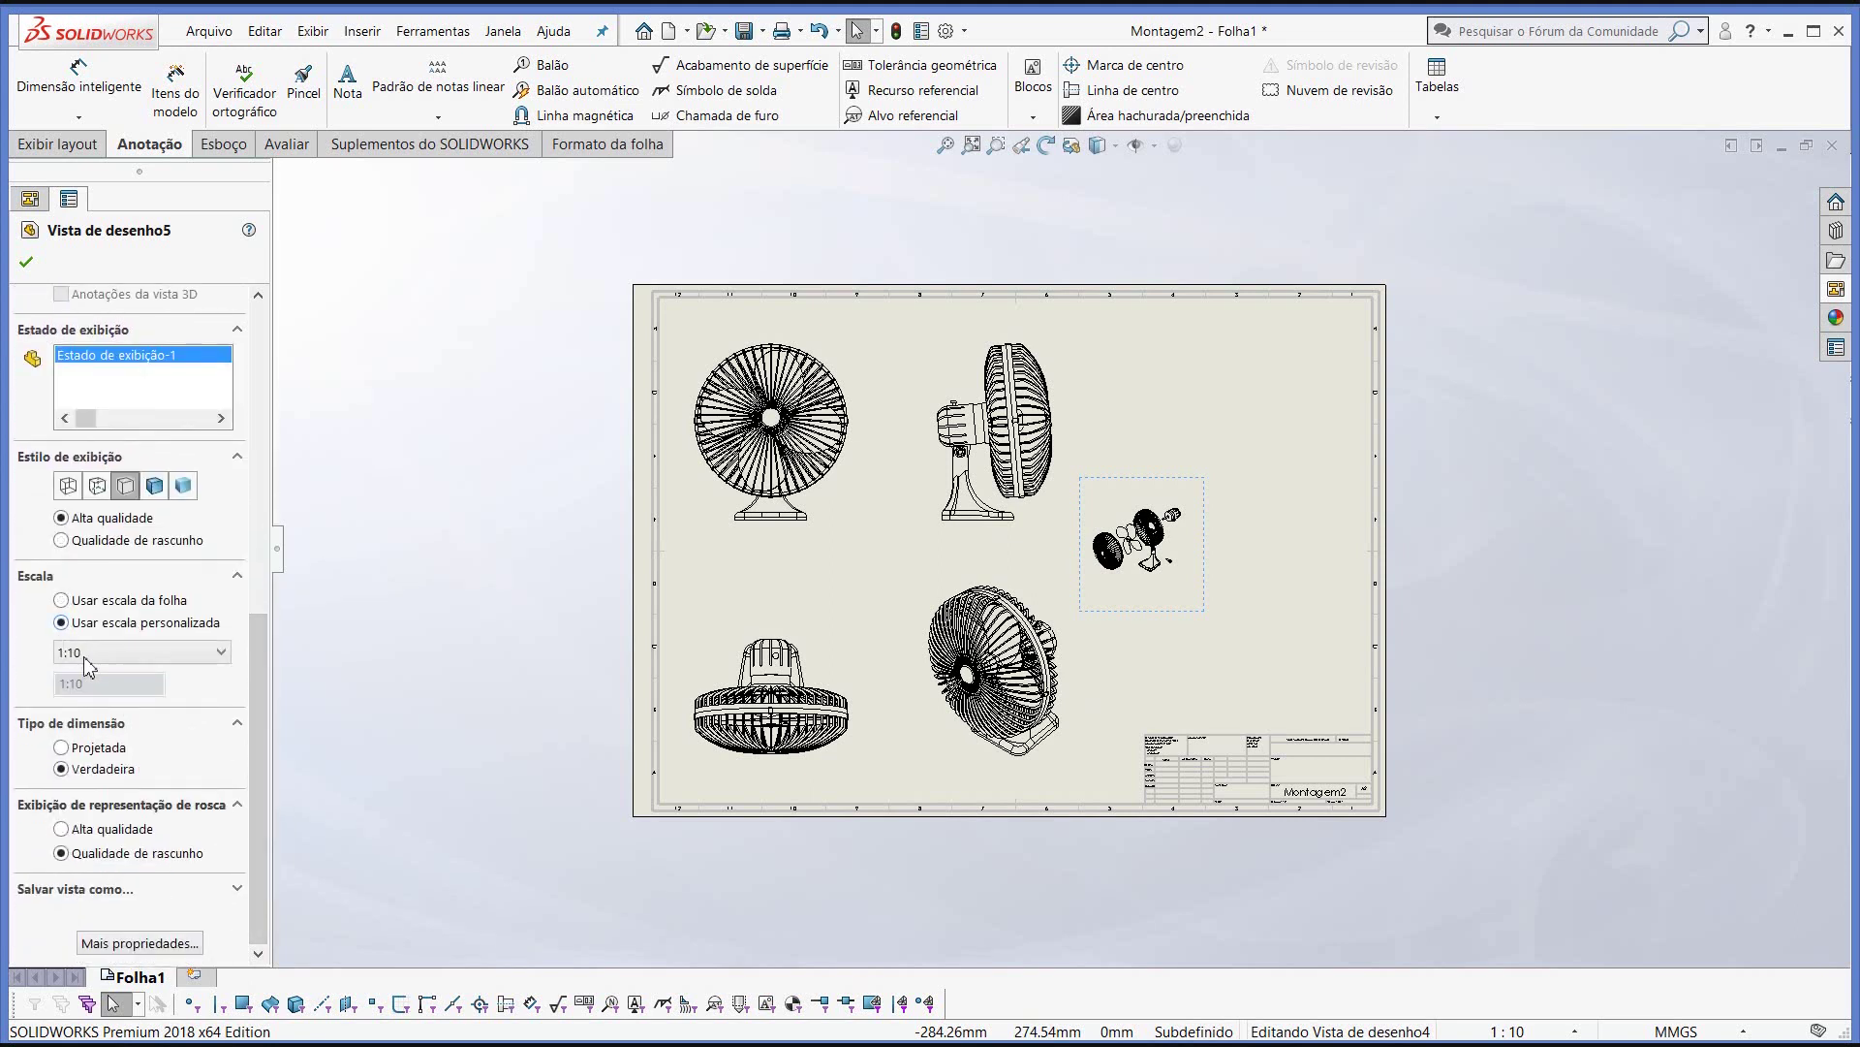
pyautogui.click(93, 655)
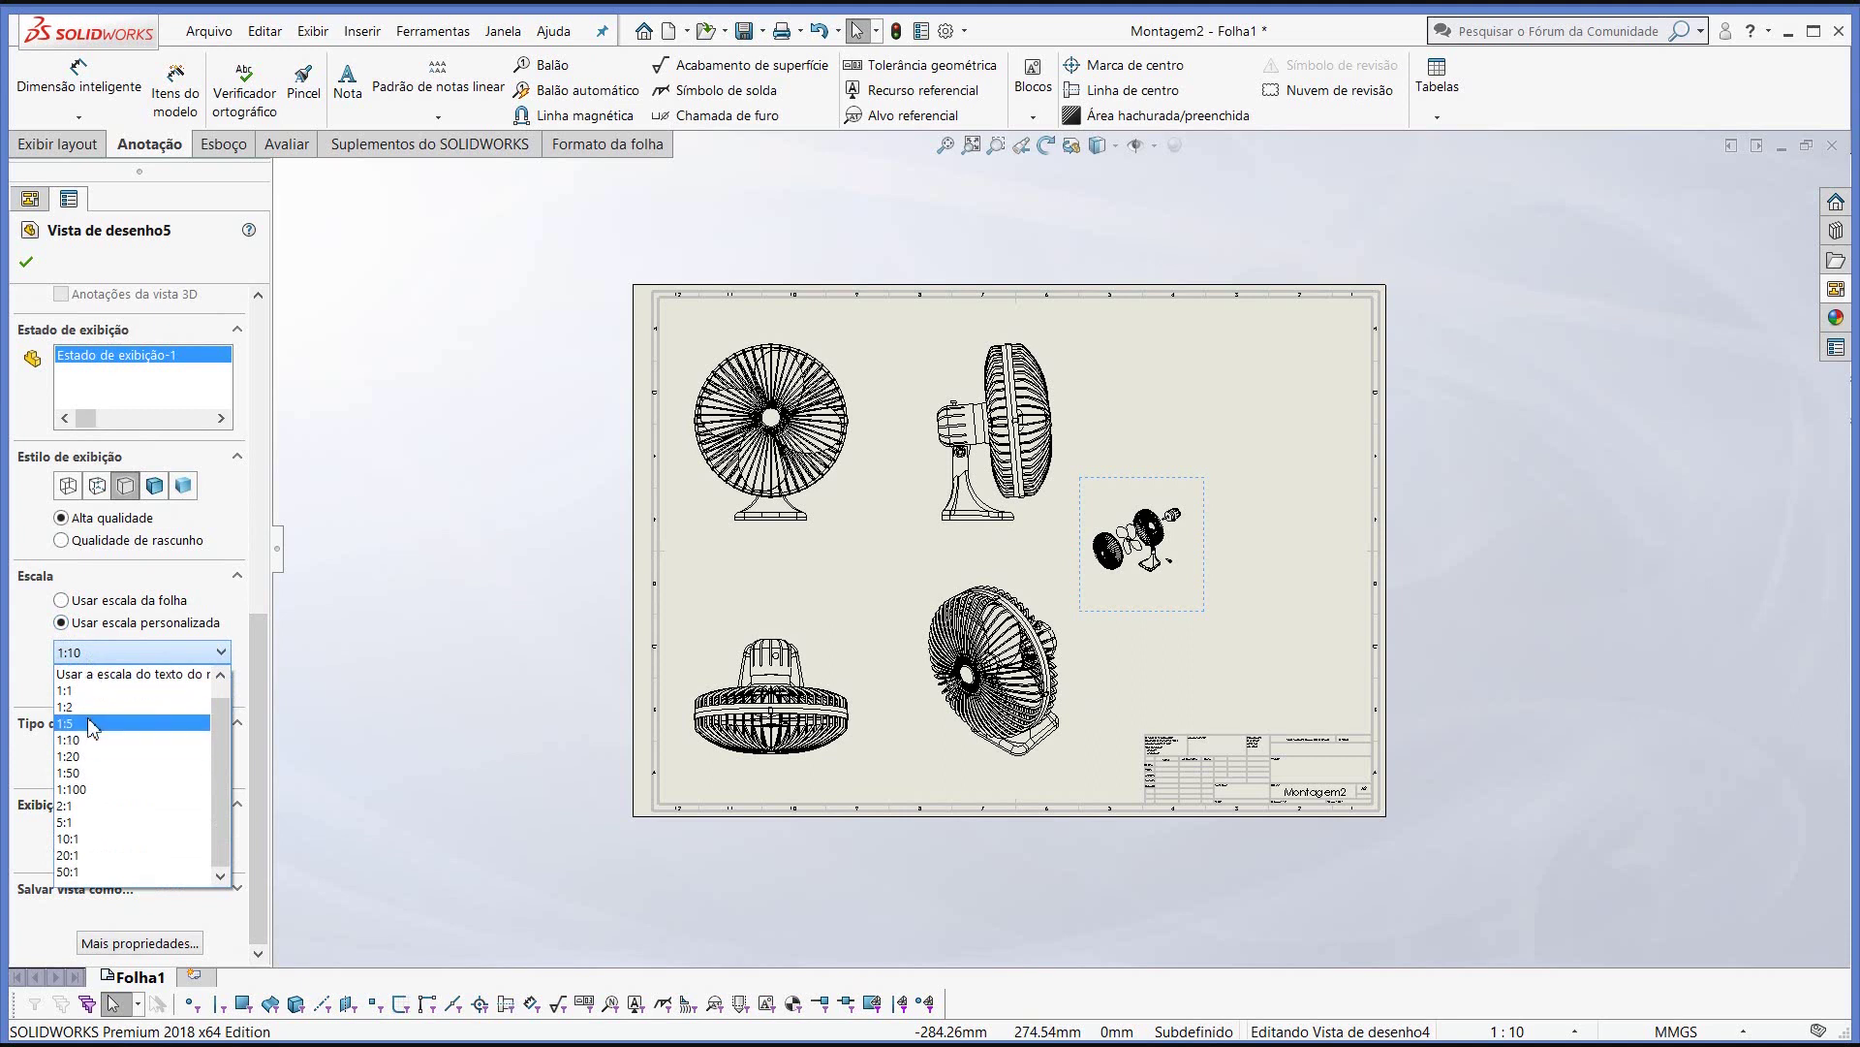
pyautogui.click(90, 723)
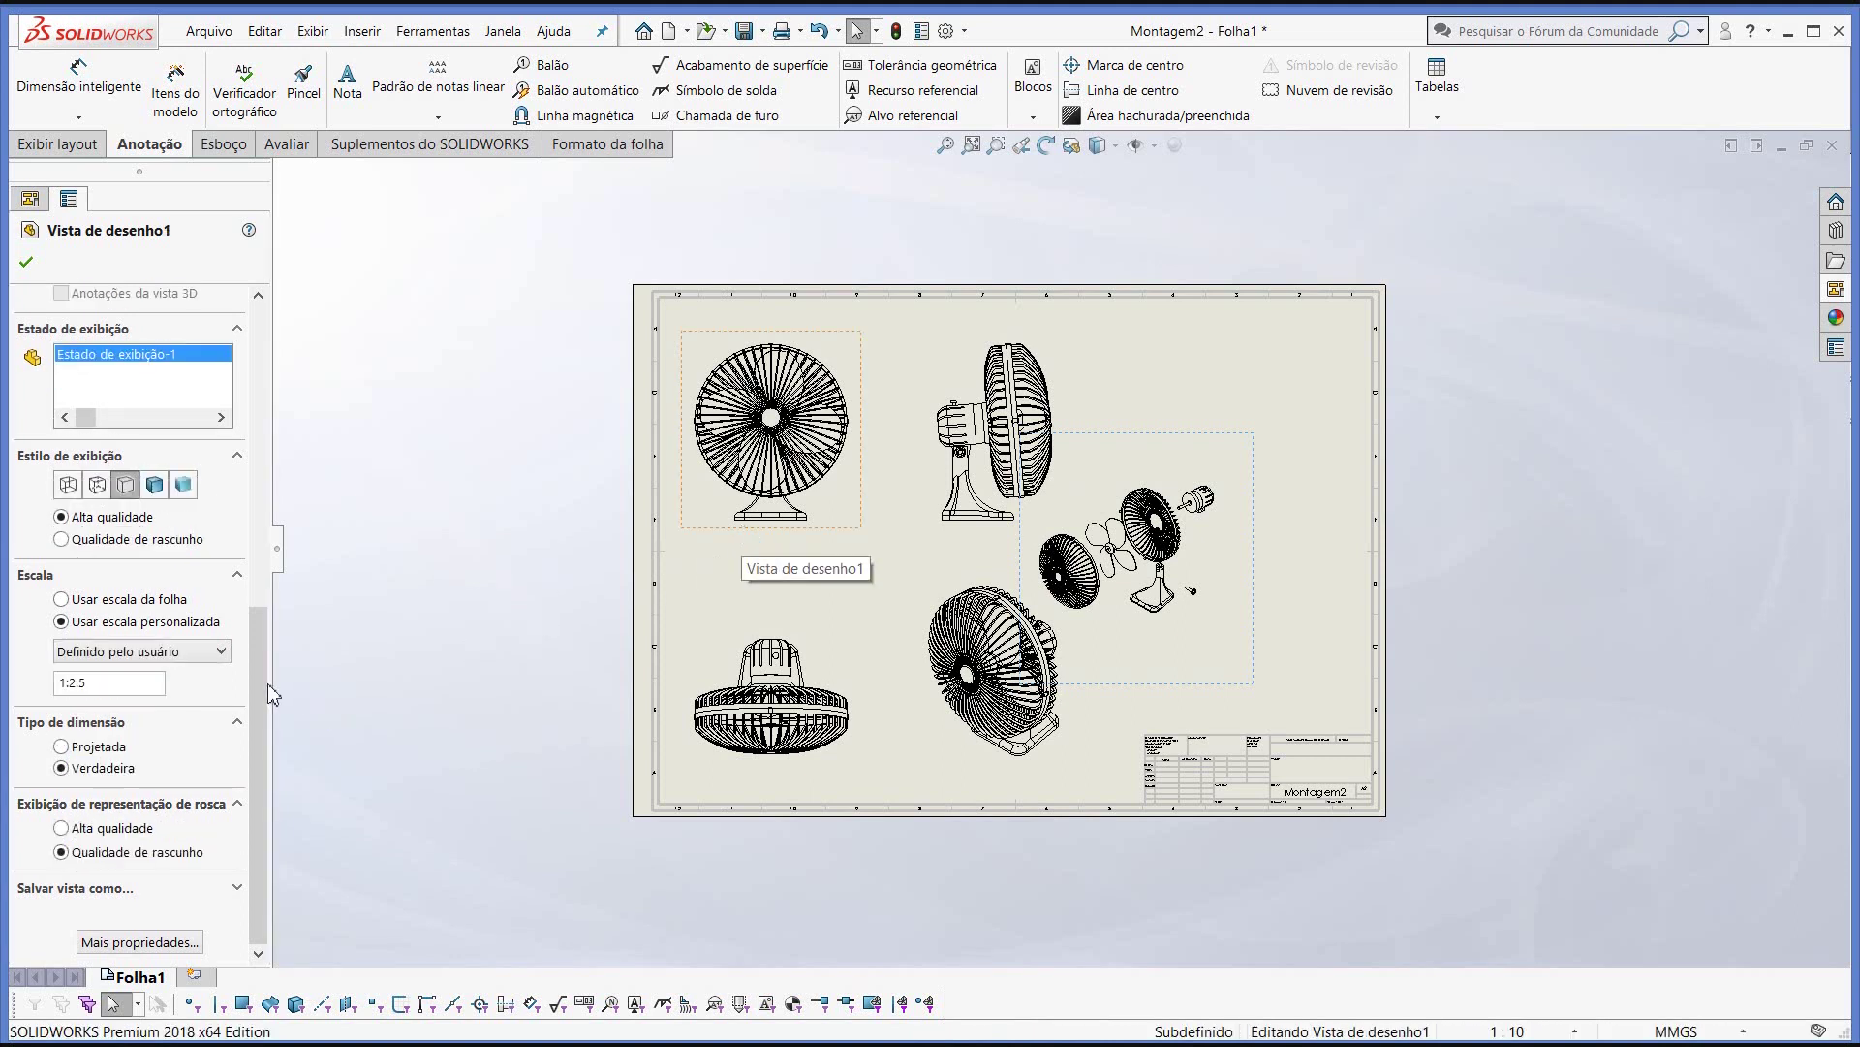
# - Apply a custom 1:3 scale, then nudge the isometric and front views left
pyautogui.click(124, 683)
pyautogui.write('1:3')
pyautogui.press('Return')
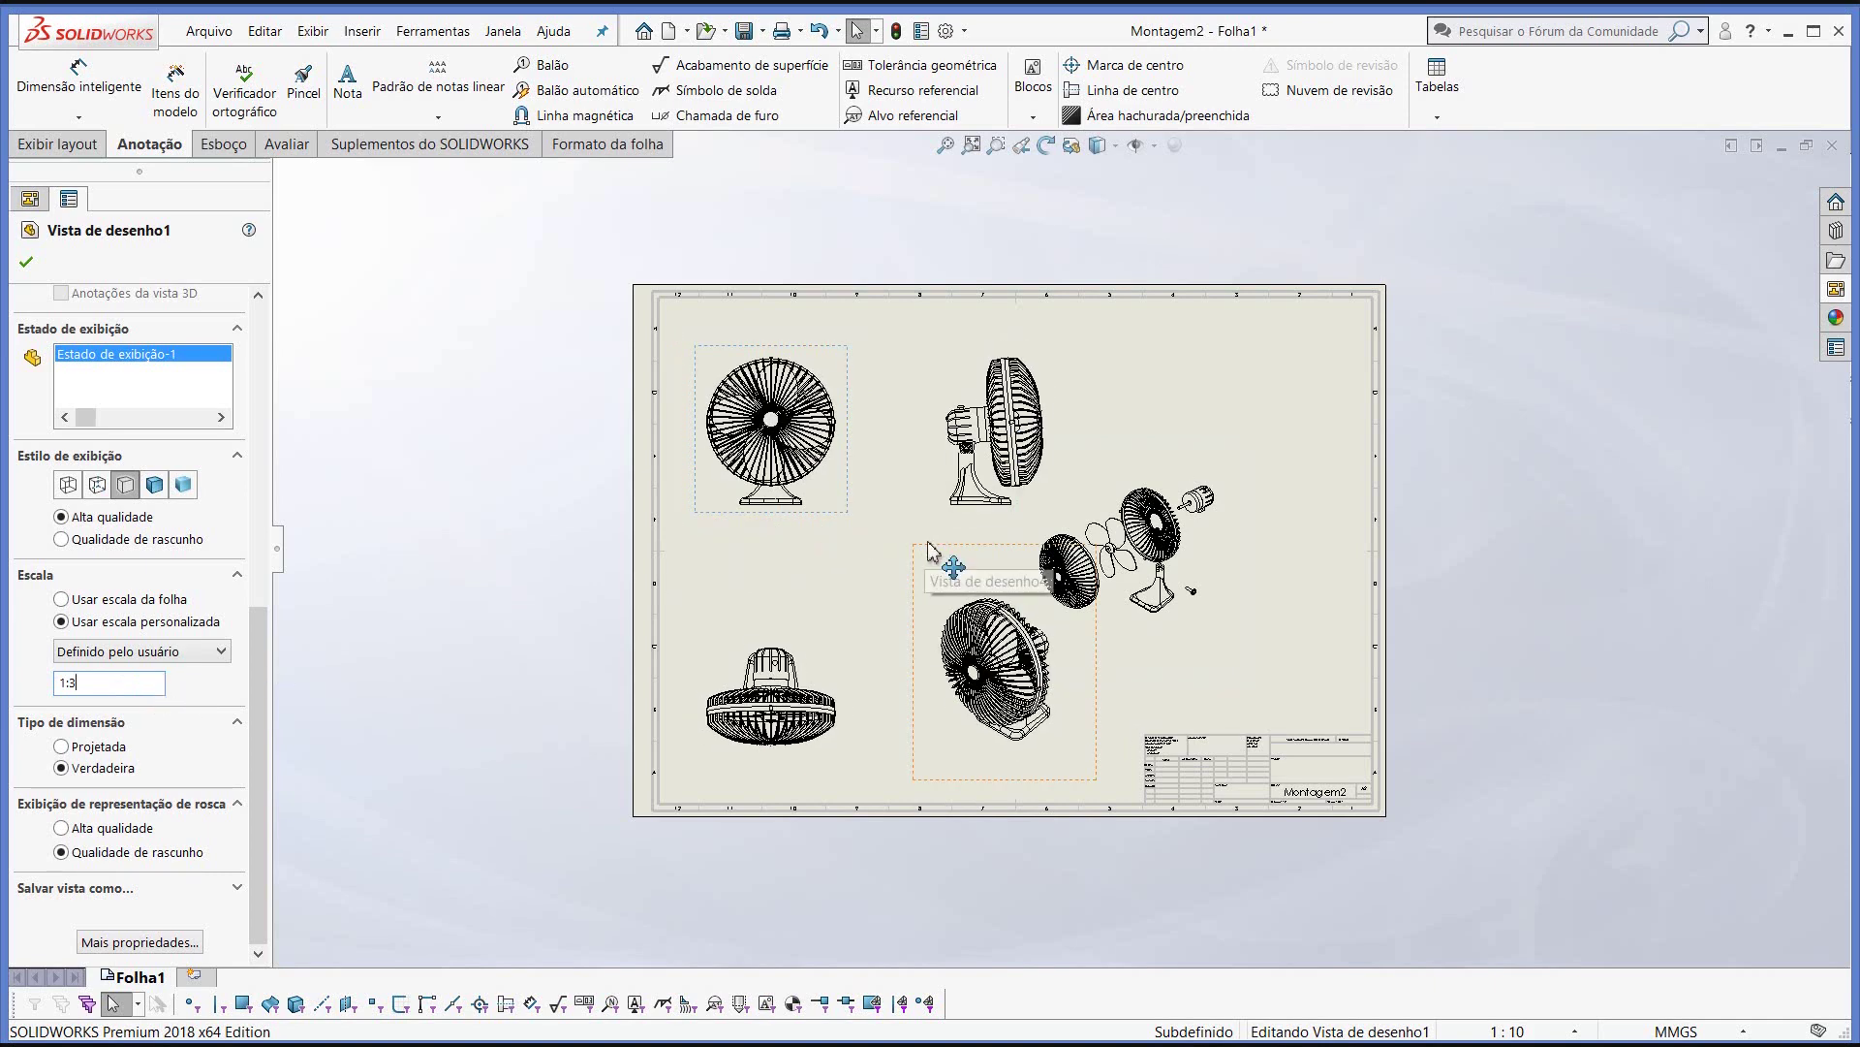
pyautogui.moveTo(928, 550); pyautogui.dragTo(905, 557)
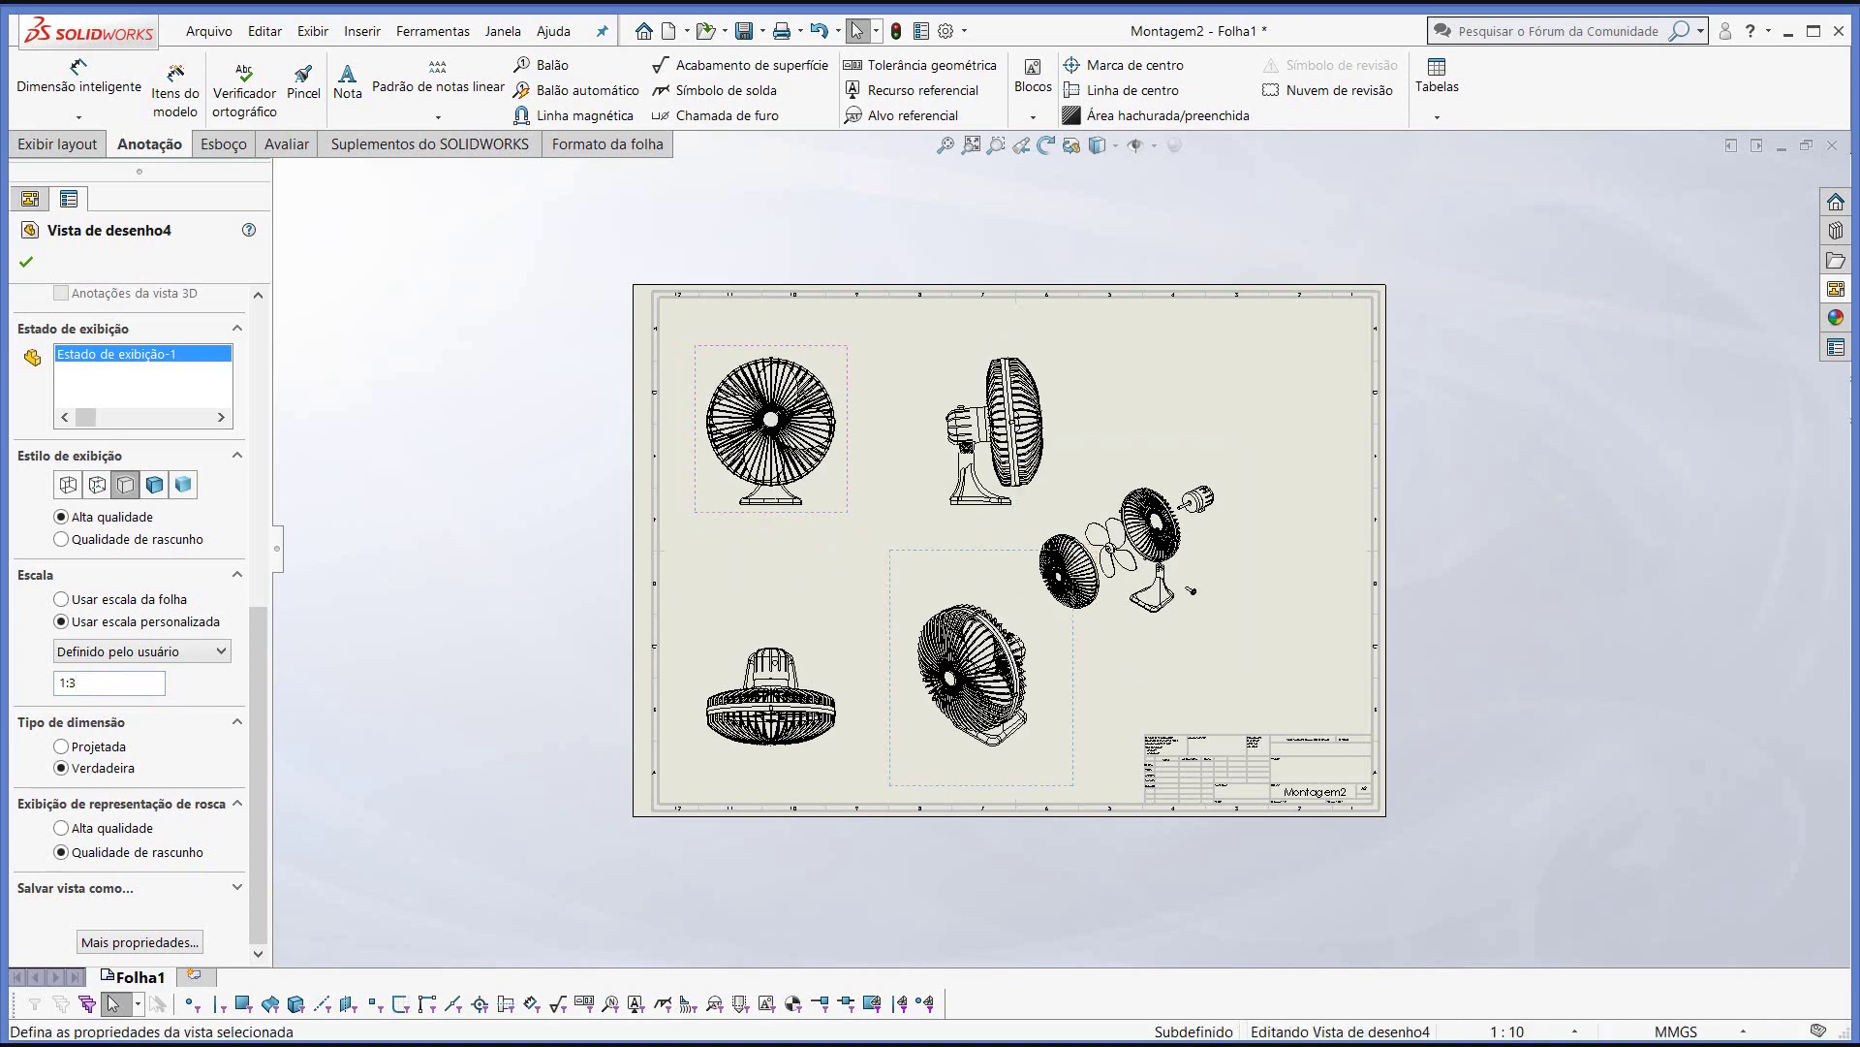
pyautogui.click(819, 488)
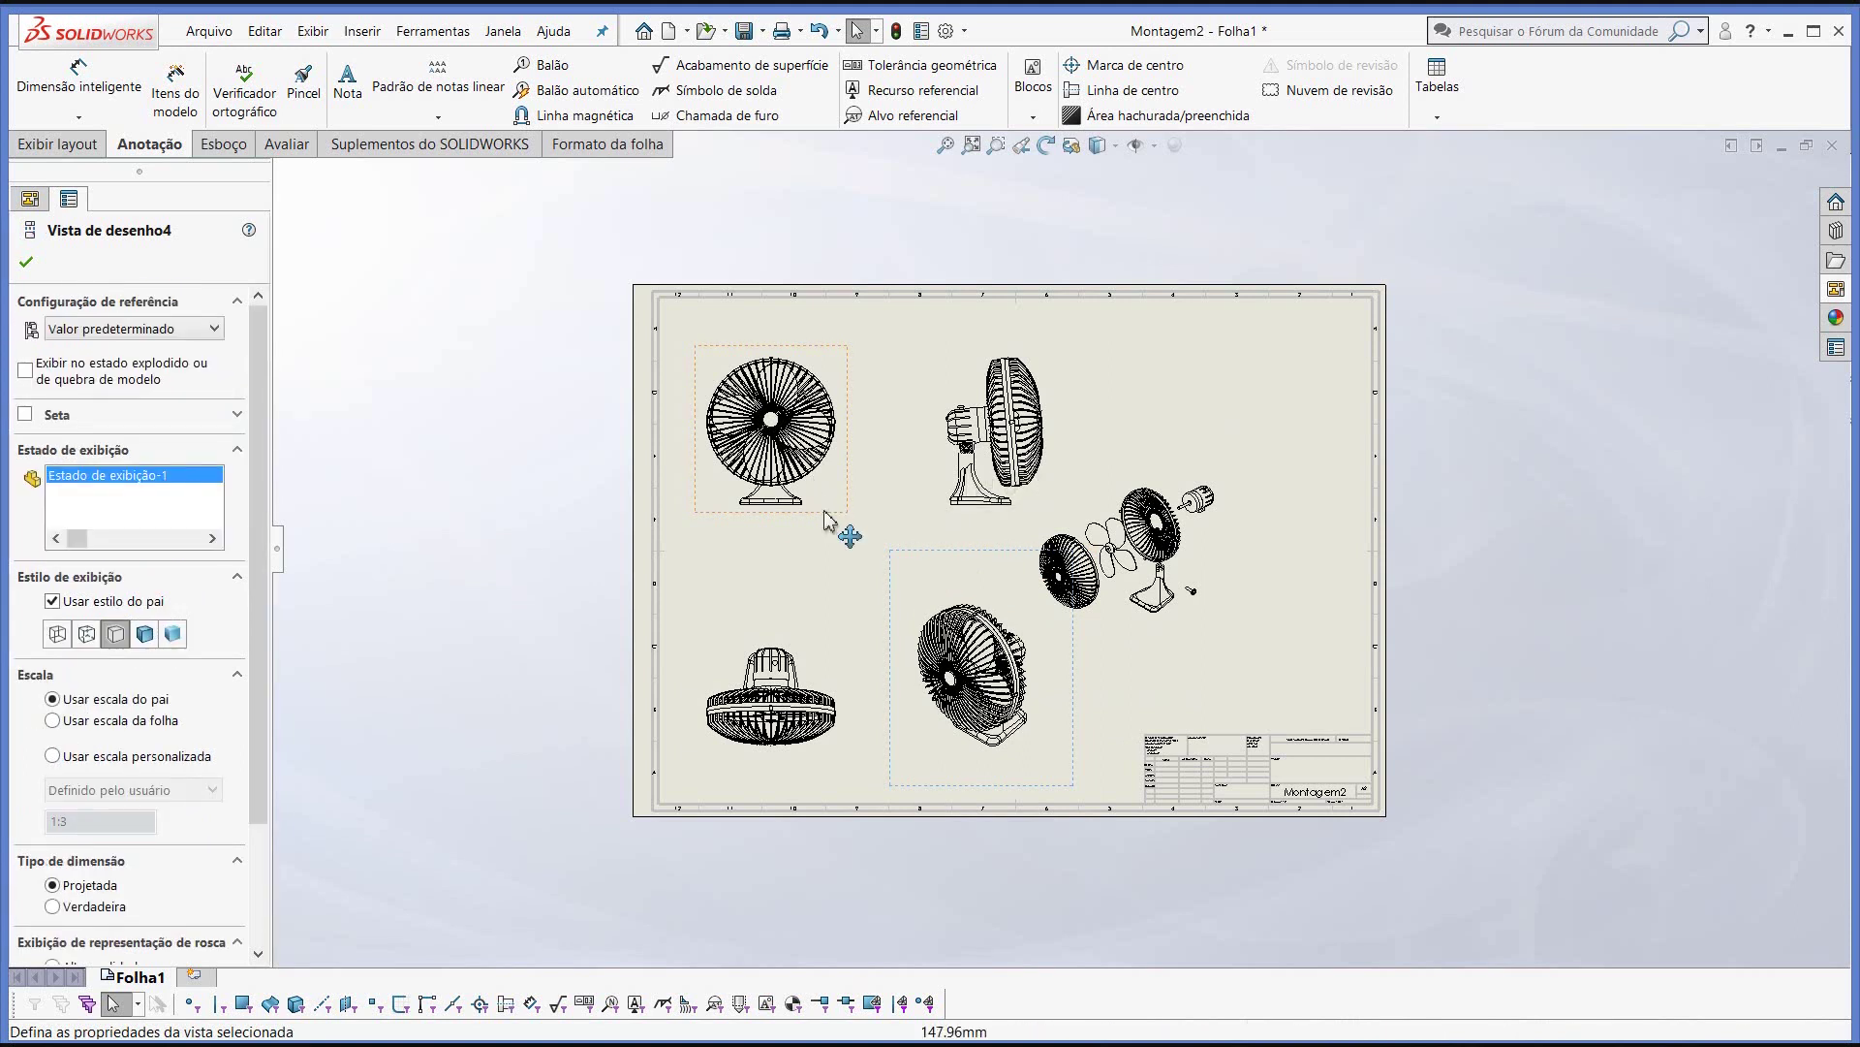
pyautogui.moveTo(830, 523); pyautogui.dragTo(816, 520)
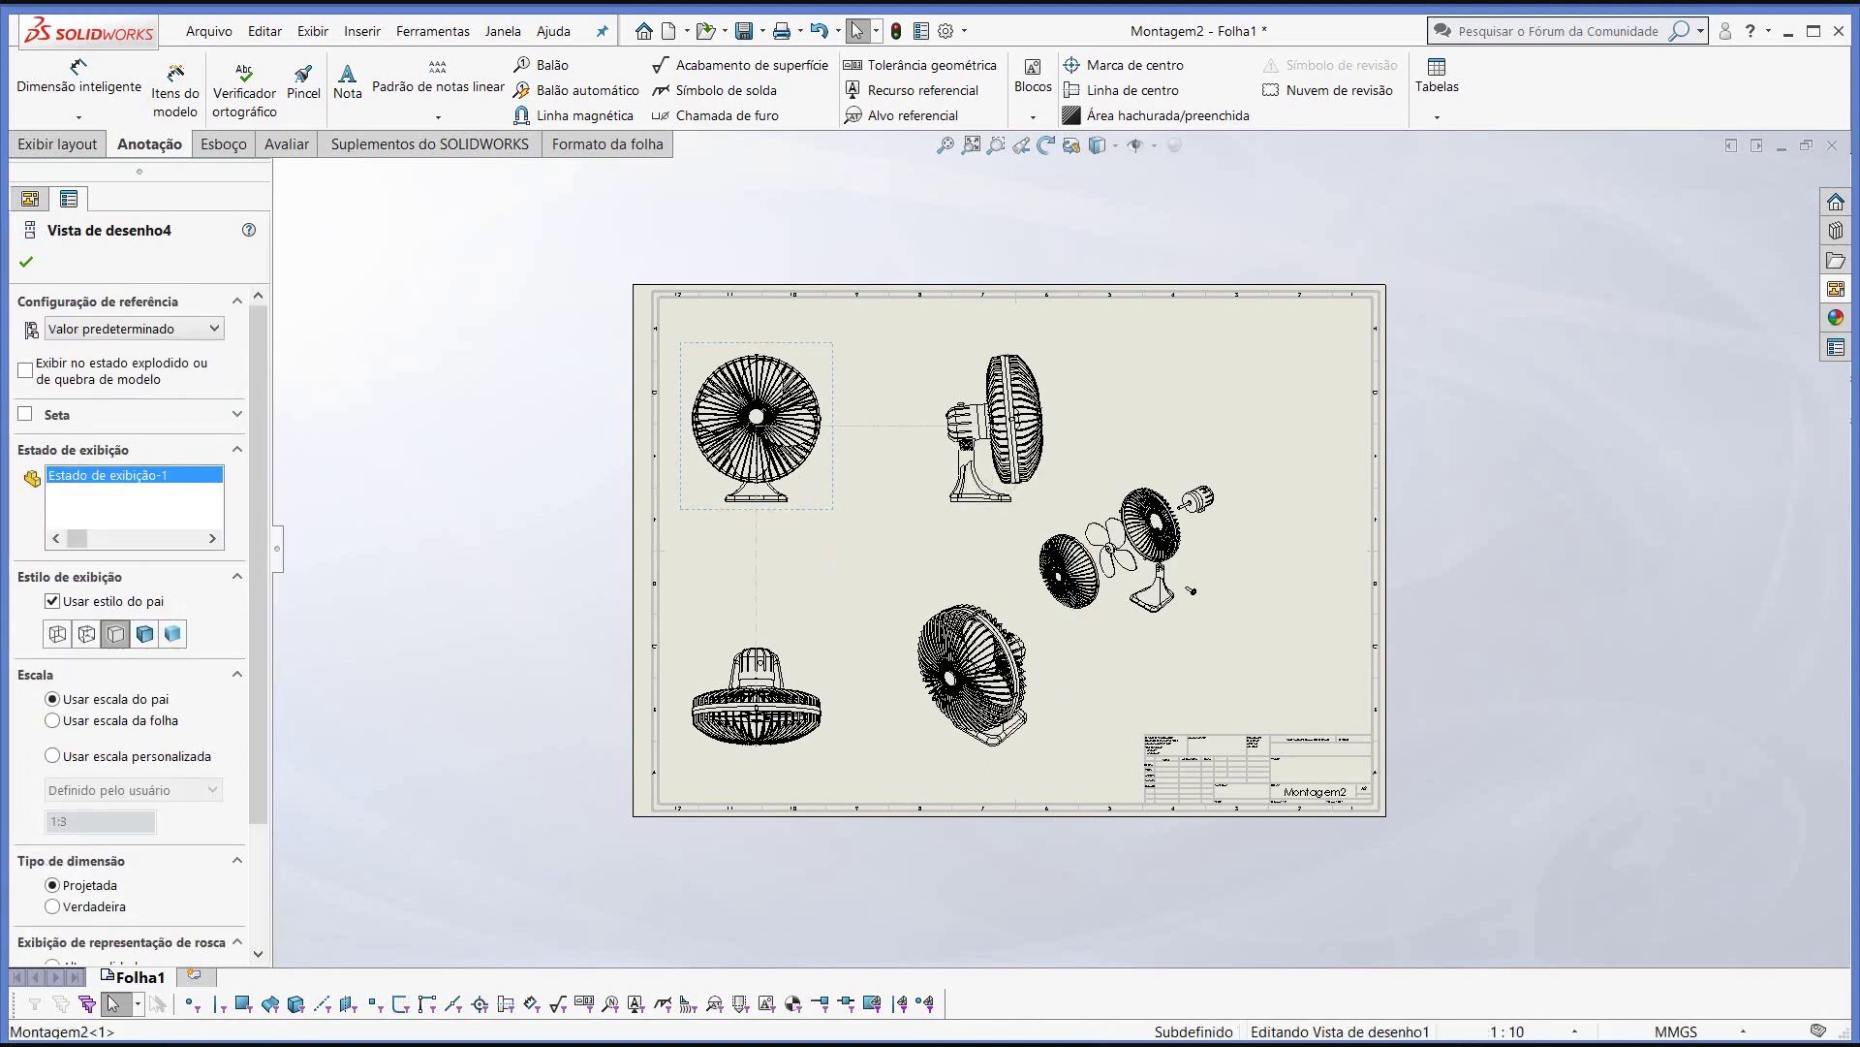
# - Move the side view toward the front view, raise the exploded view, and show it exploded
pyautogui.click(964, 480)
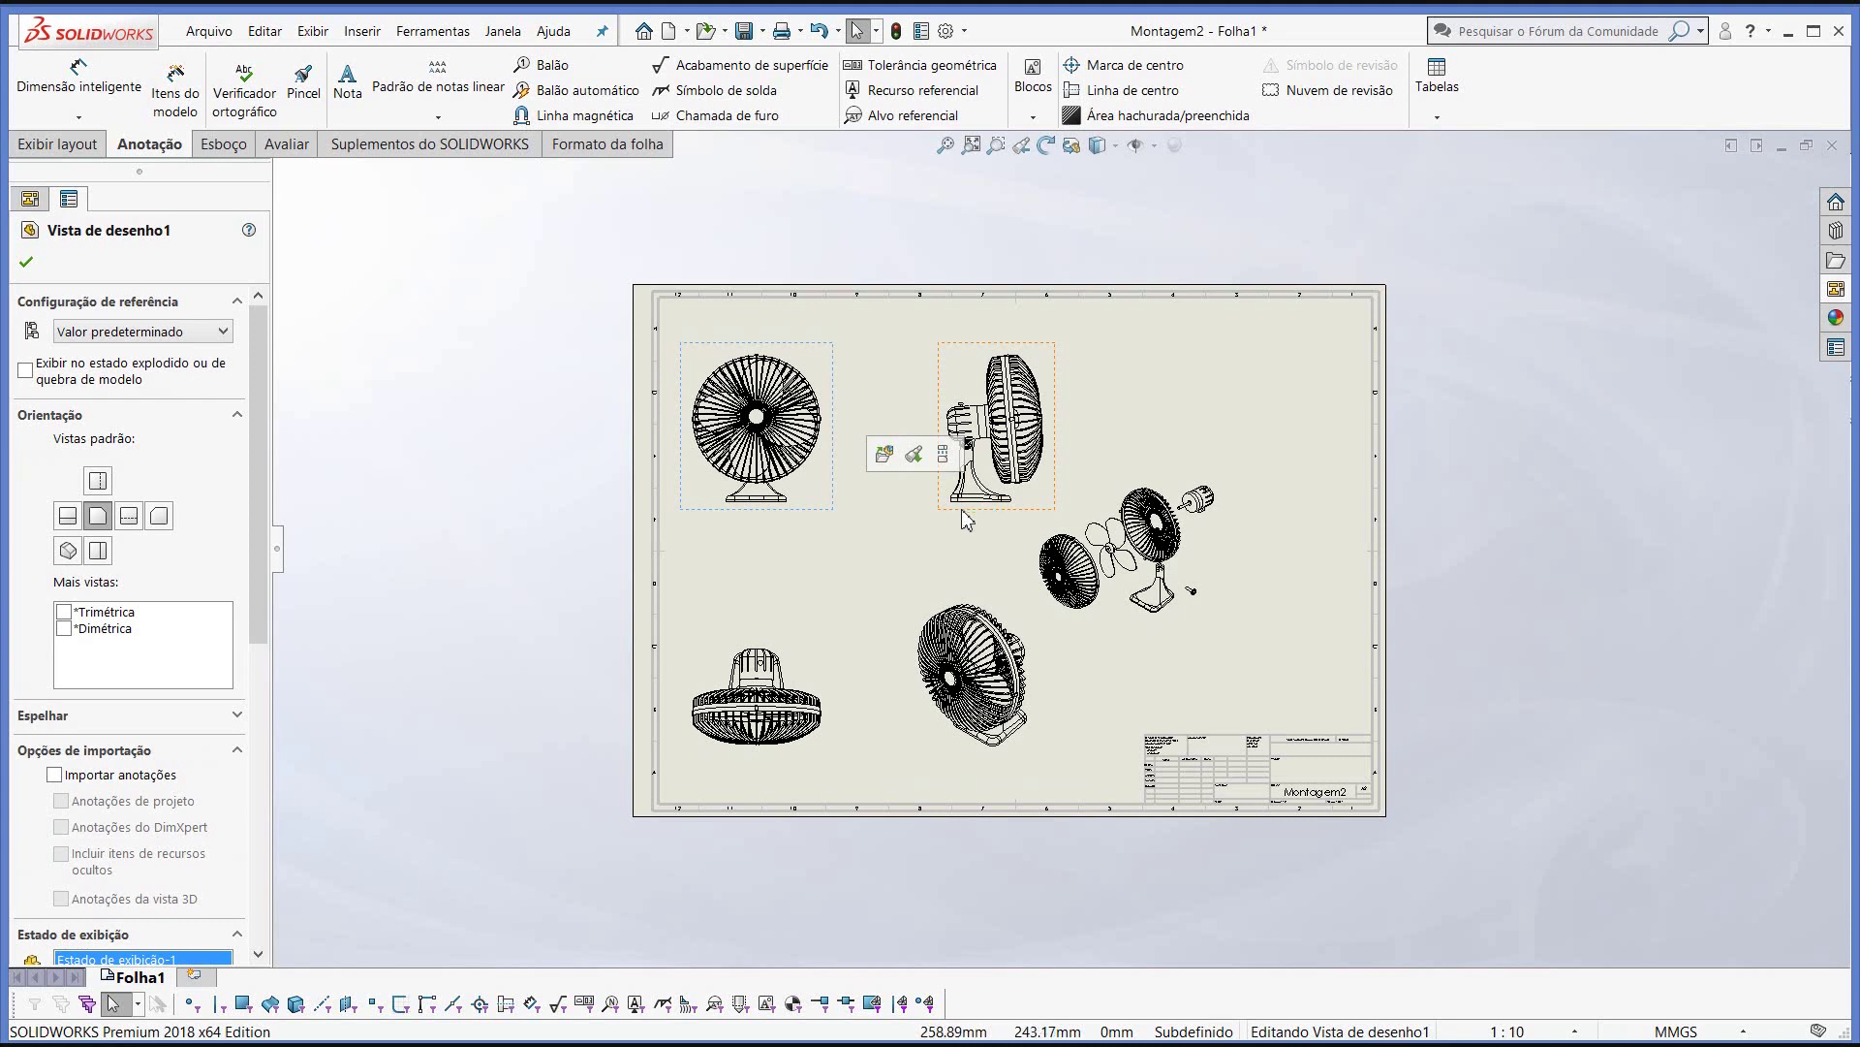
pyautogui.moveTo(964, 518); pyautogui.dragTo(929, 518)
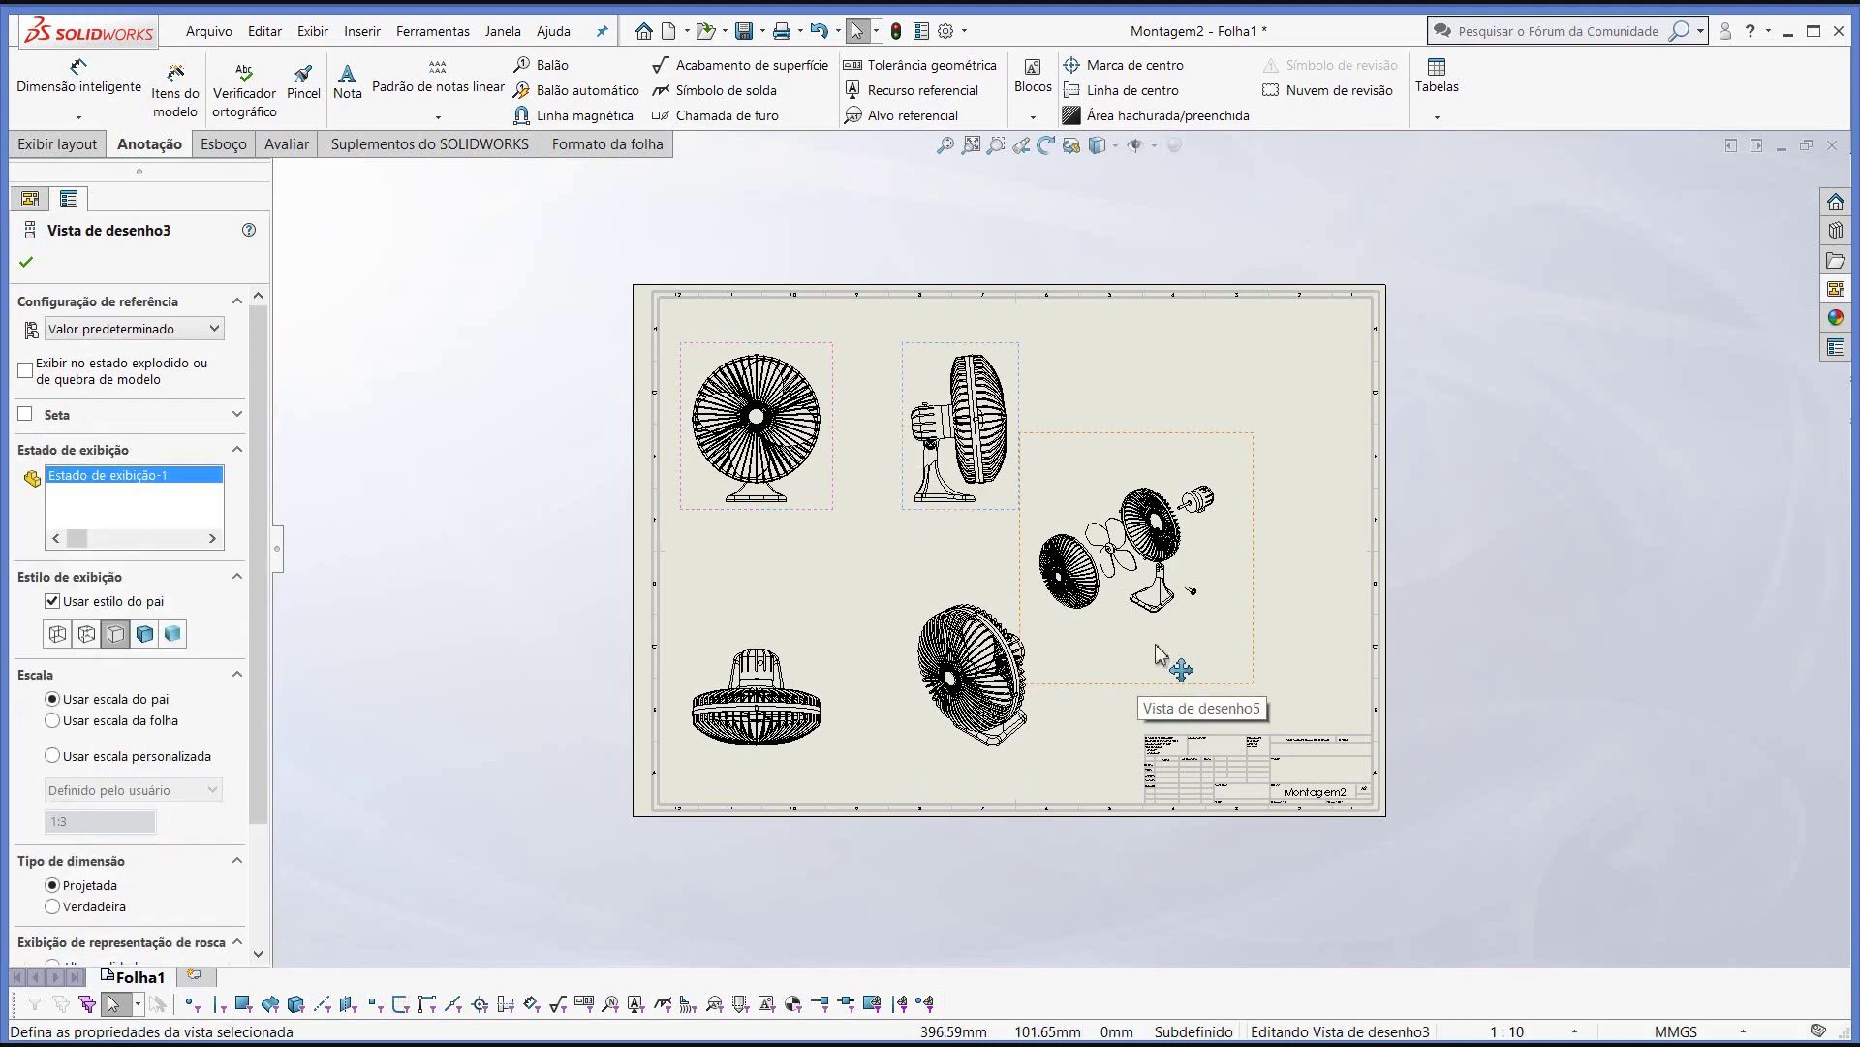
pyautogui.moveTo(1156, 652); pyautogui.dragTo(1189, 610)
pyautogui.click(25, 371)
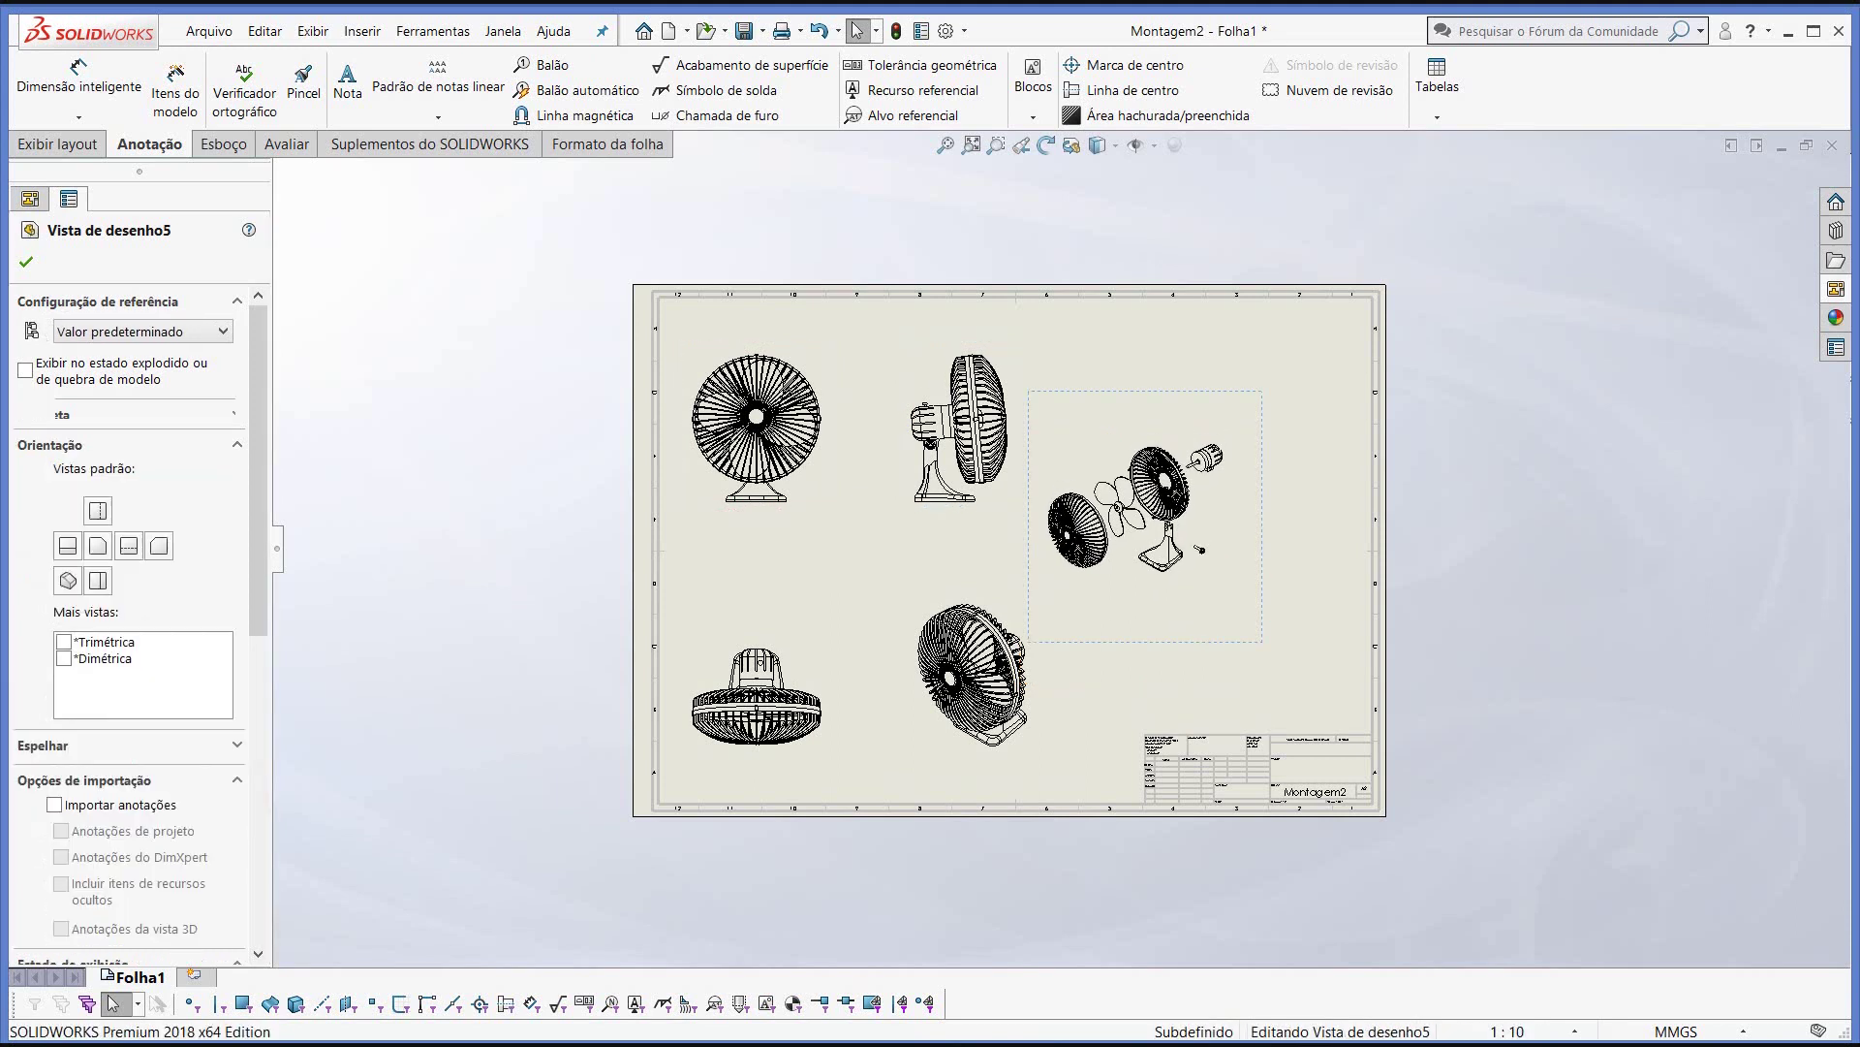
pyautogui.moveTo(257, 539); pyautogui.dragTo(295, 877)
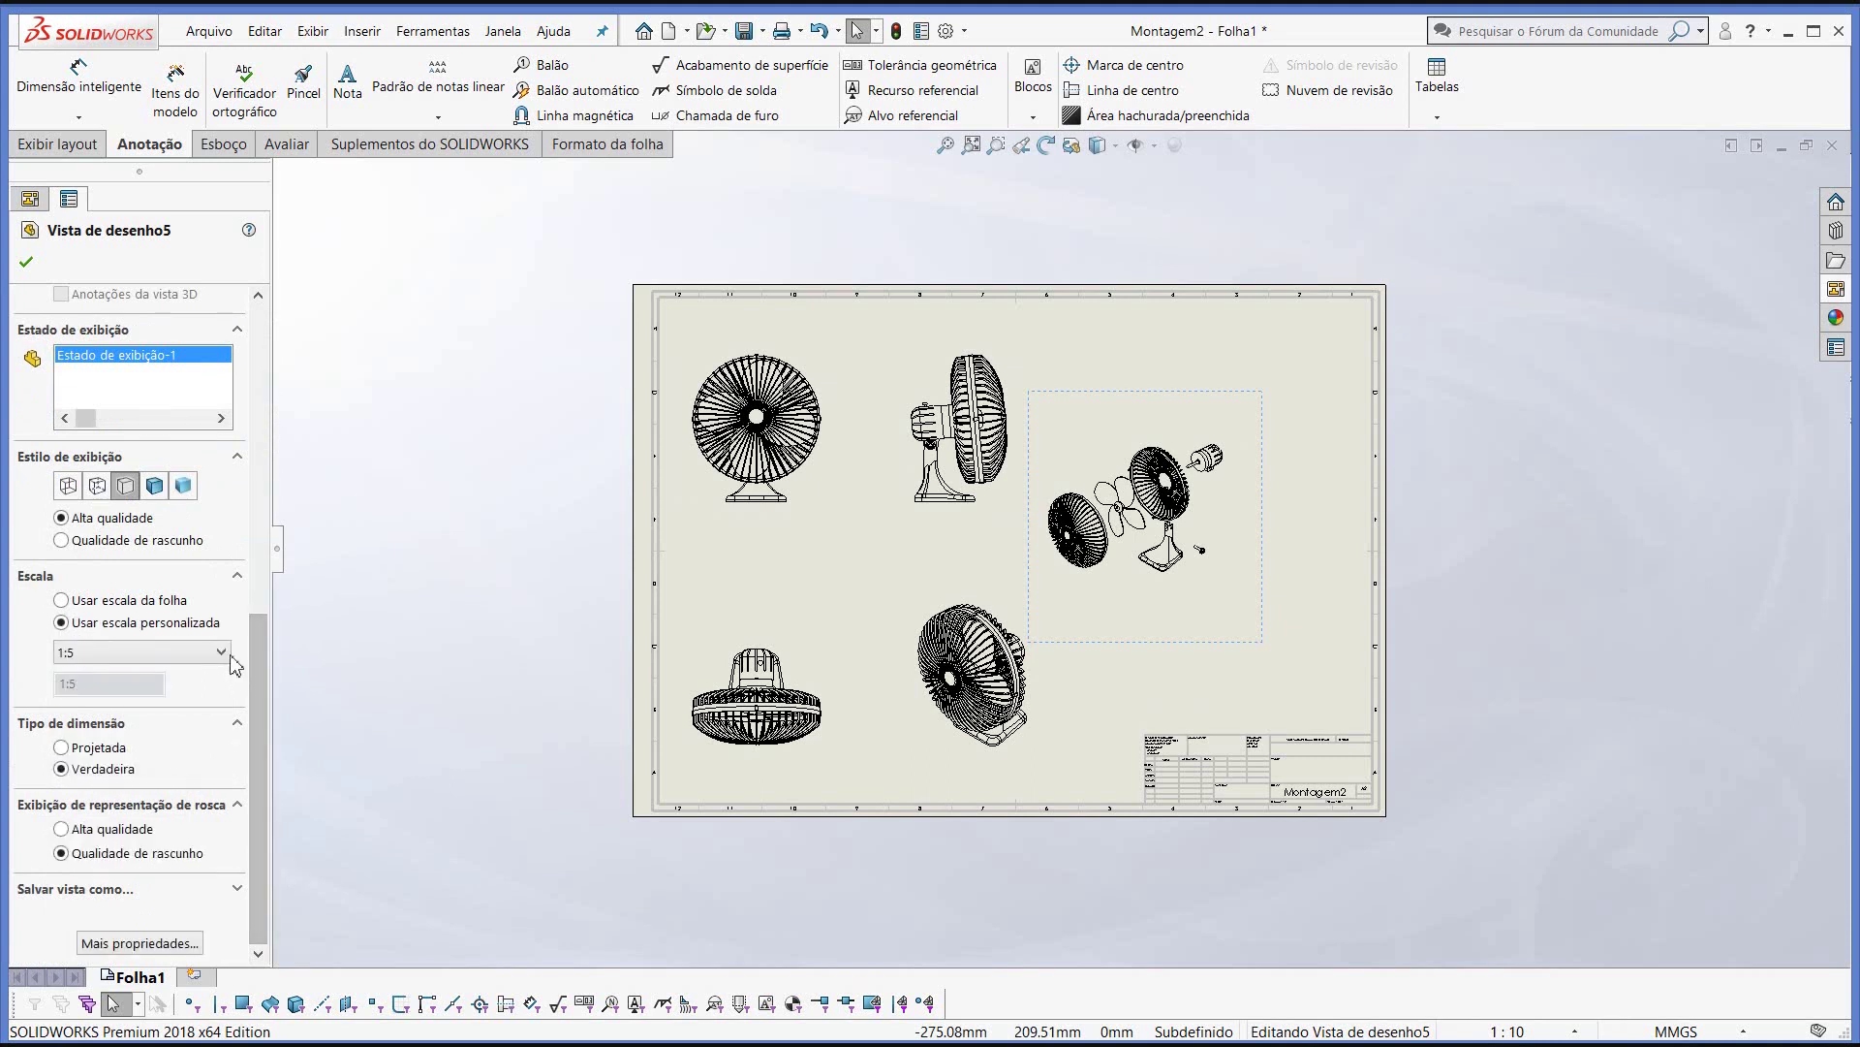
# - Switch the exploded view to a user-defined scale of 1:4
pyautogui.click(222, 652)
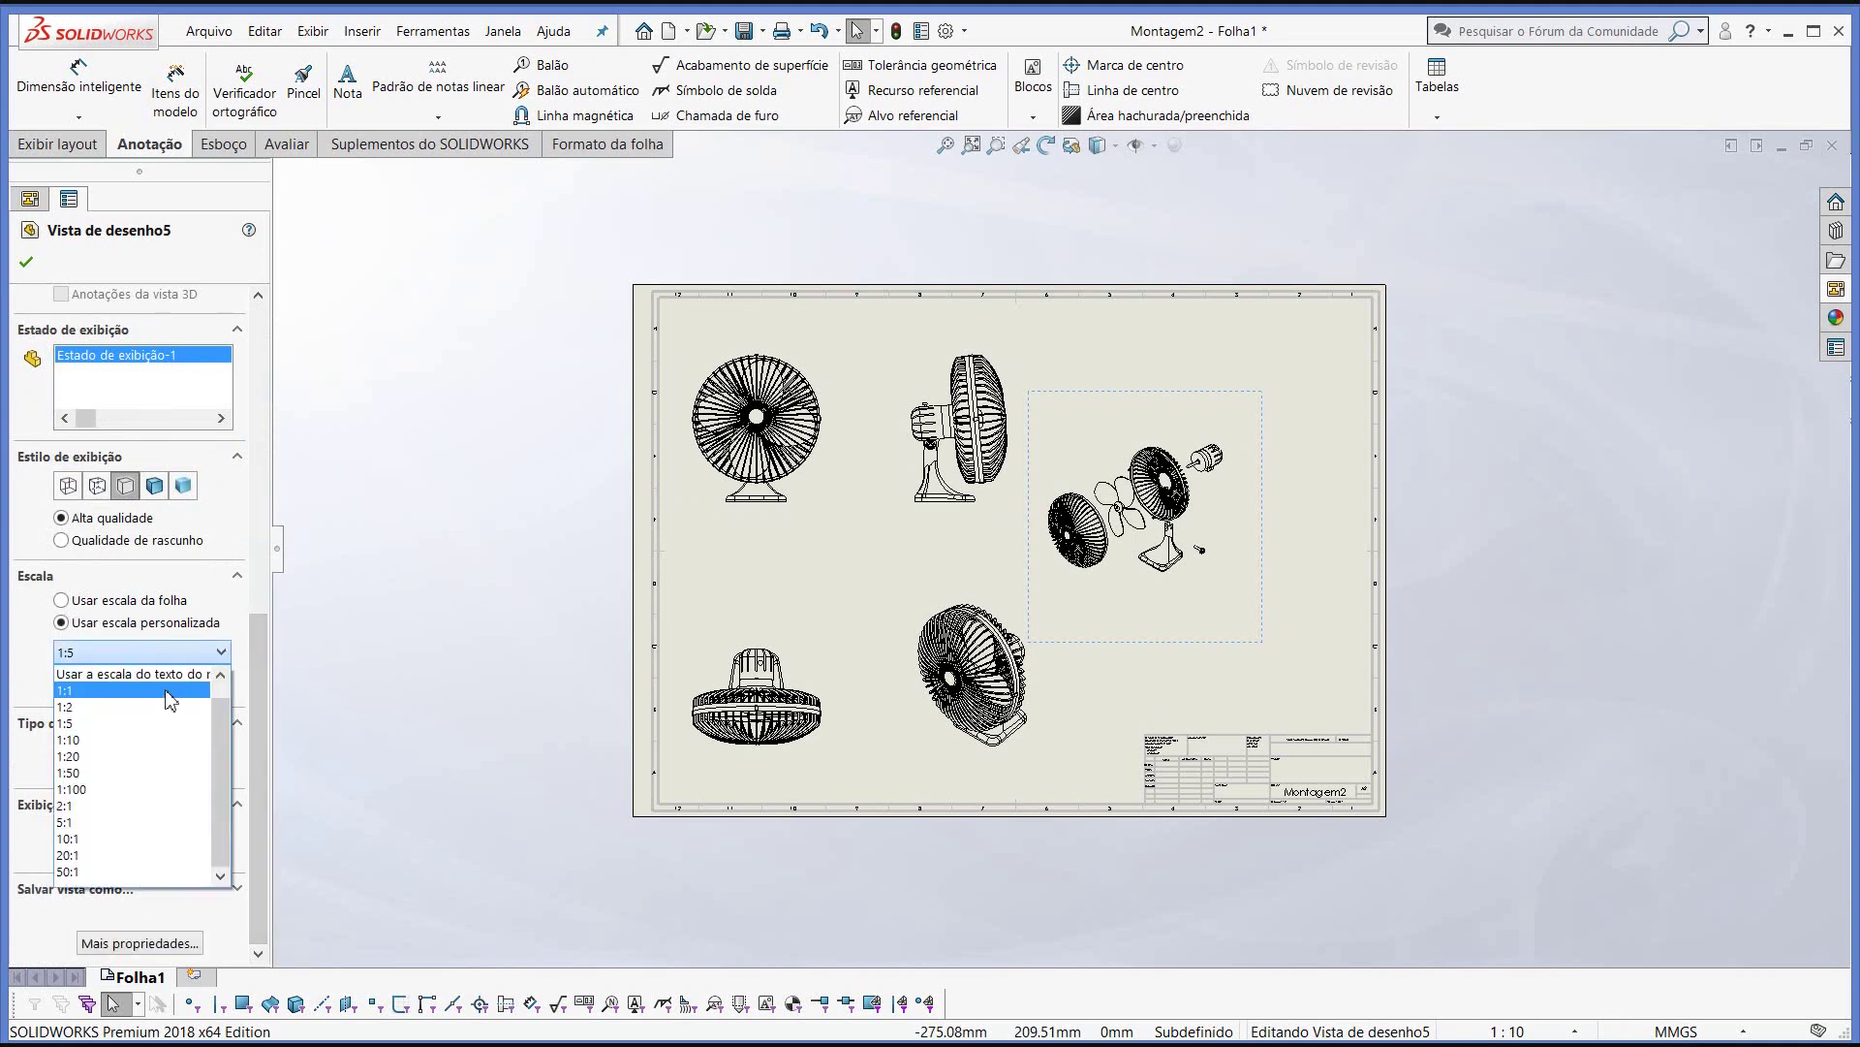
pyautogui.click(222, 675)
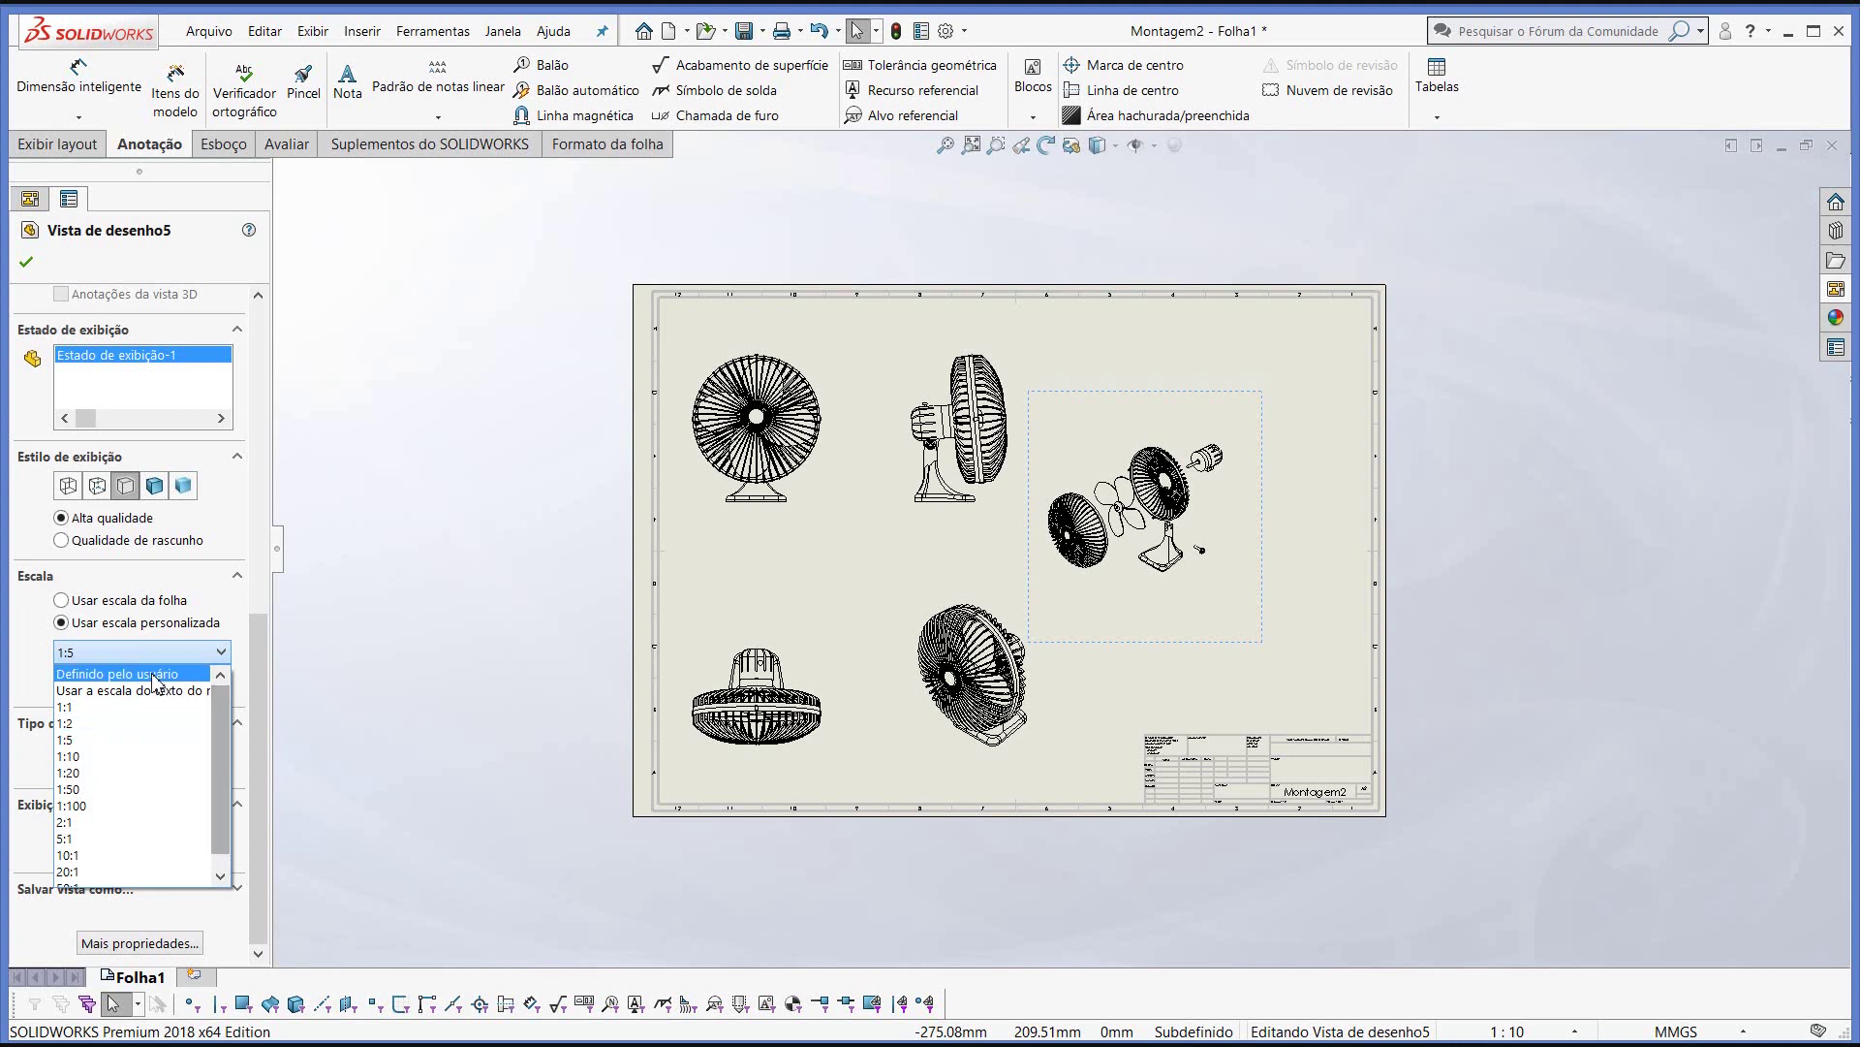
pyautogui.click(158, 676)
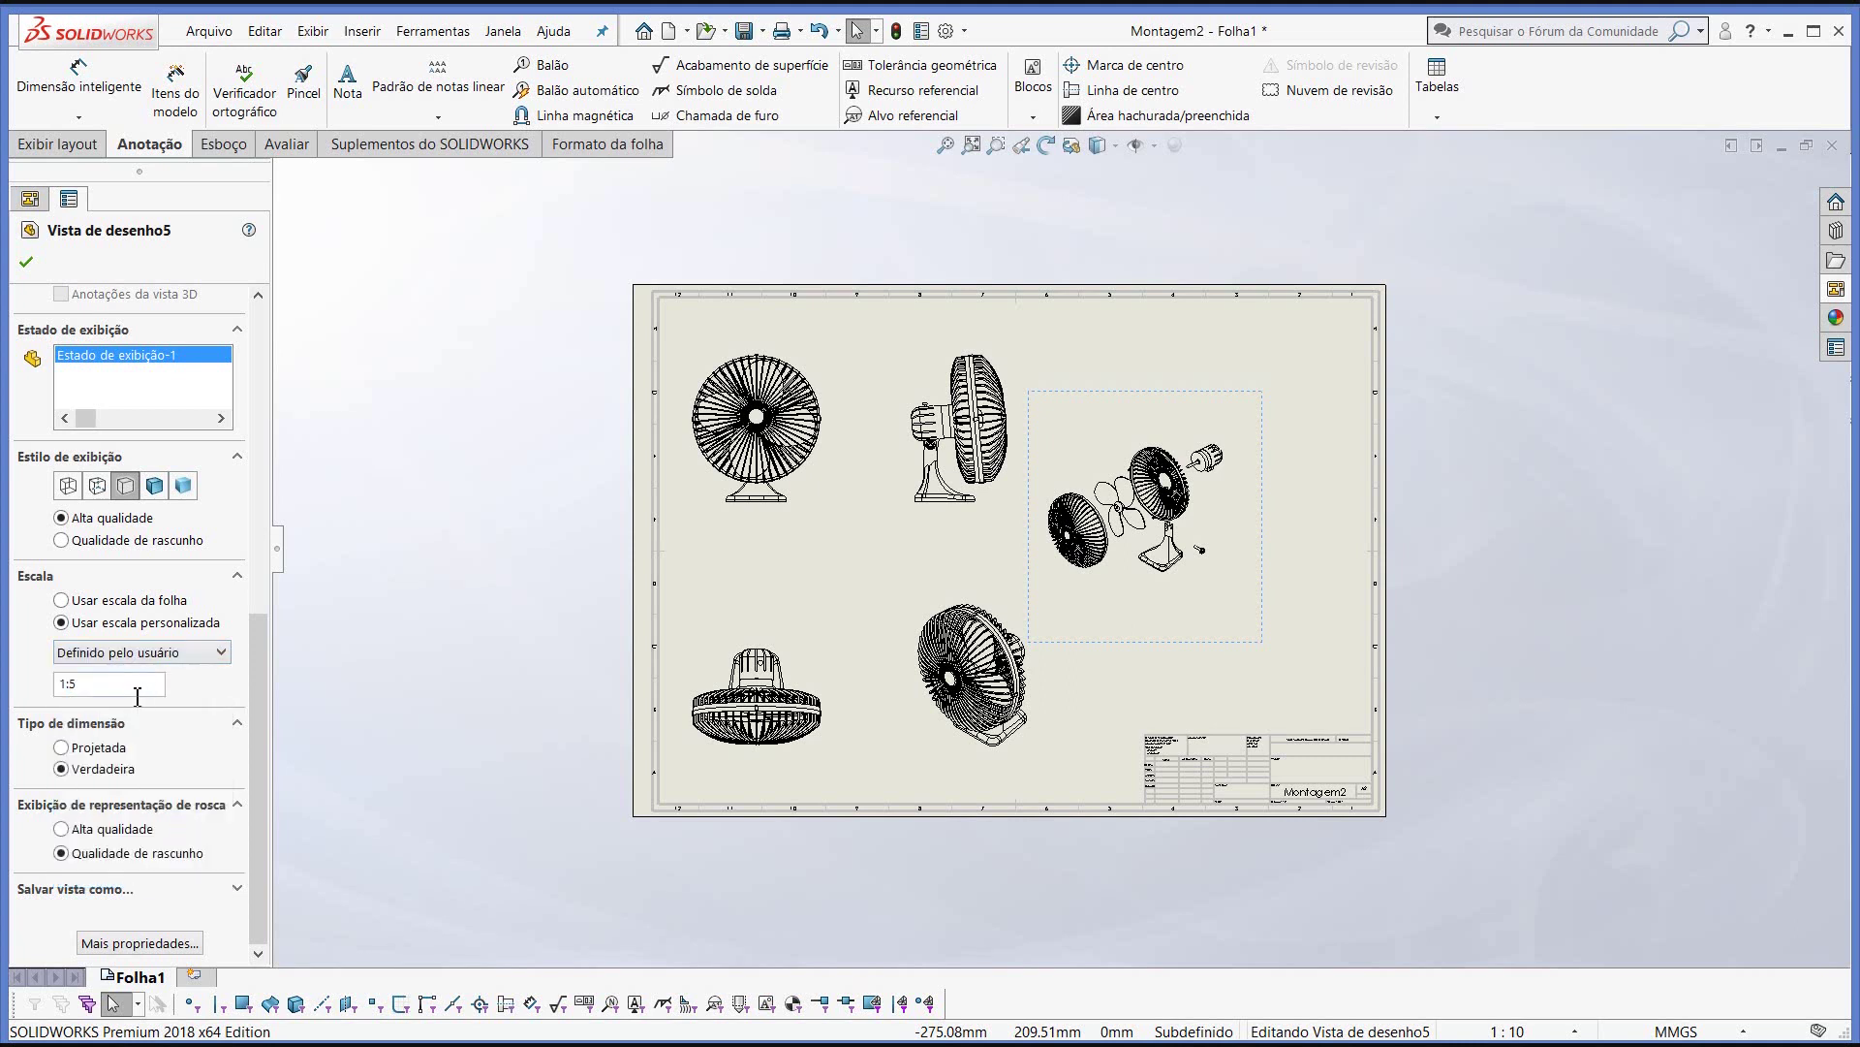
pyautogui.doubleClick(137, 695)
pyautogui.write('1:')
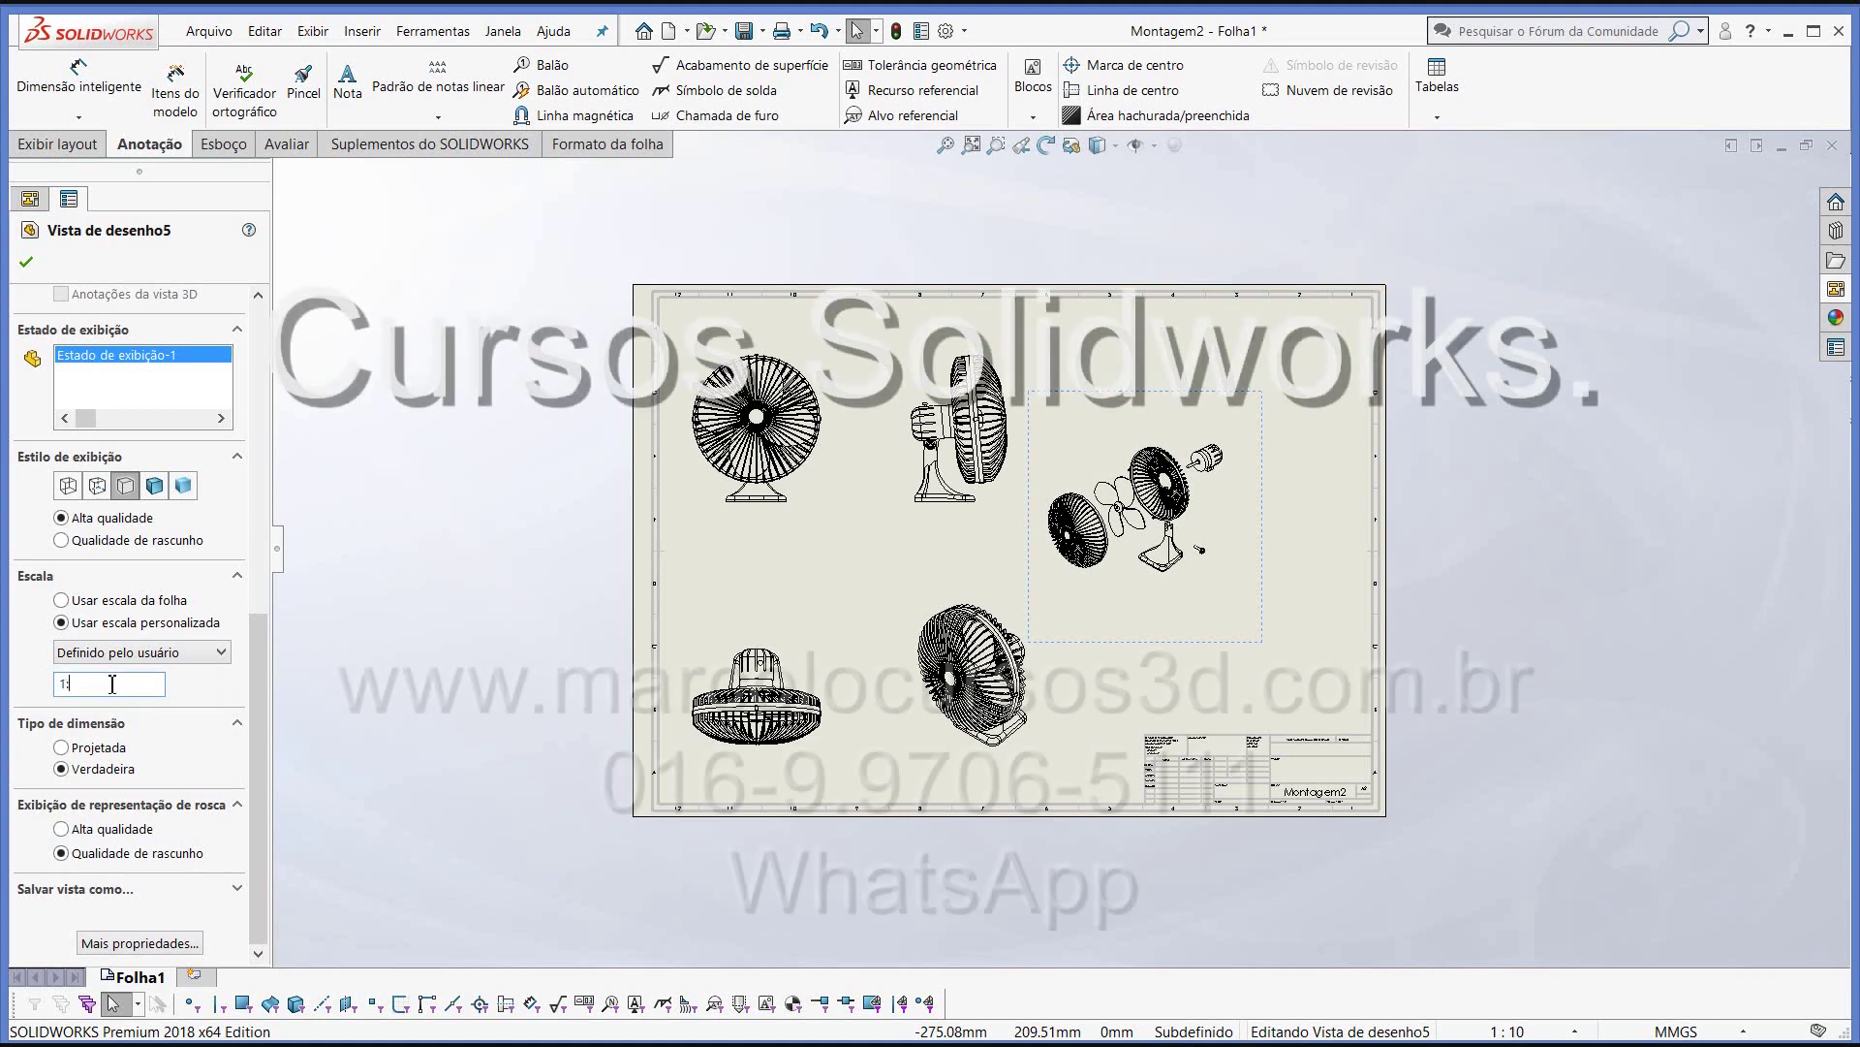
pyautogui.write('4')
pyautogui.press('Return')
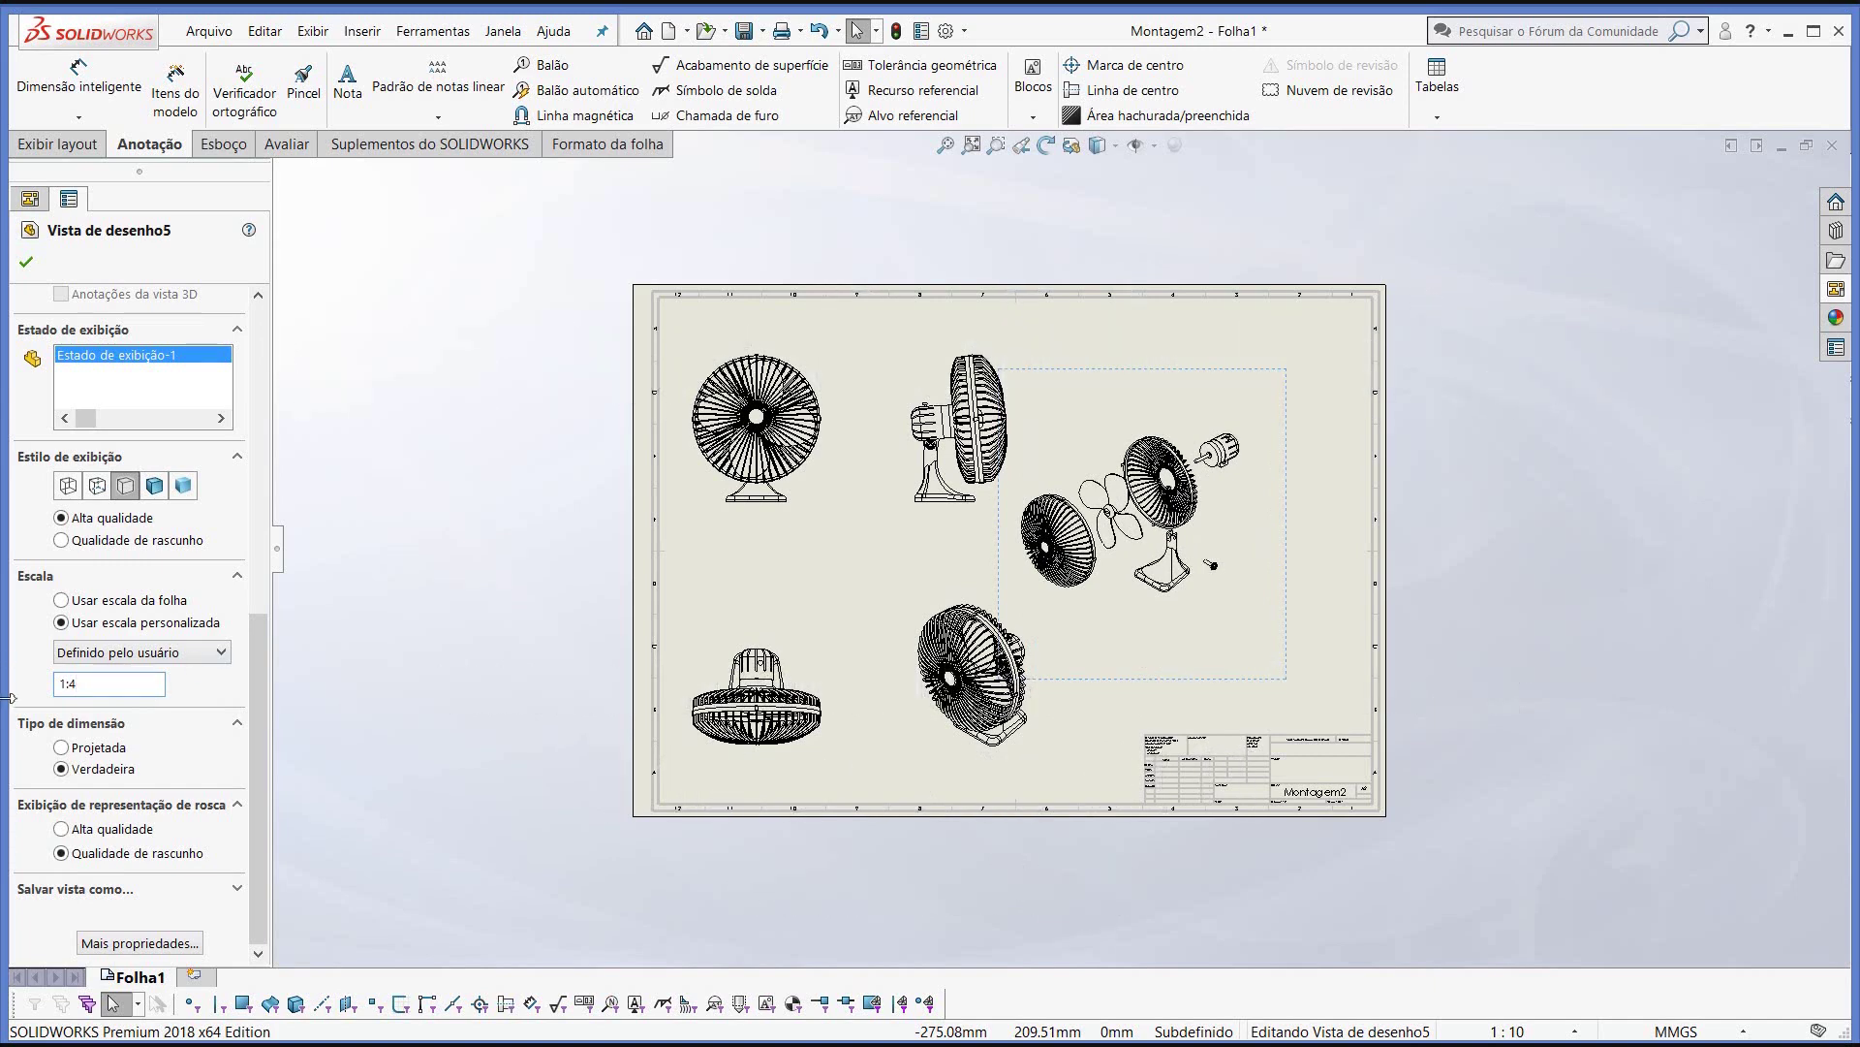
# - Change the exploded view scale to 1:3 and move it to the upper right above the isometric view
pyautogui.press('BackSpace')
pyautogui.write('3')
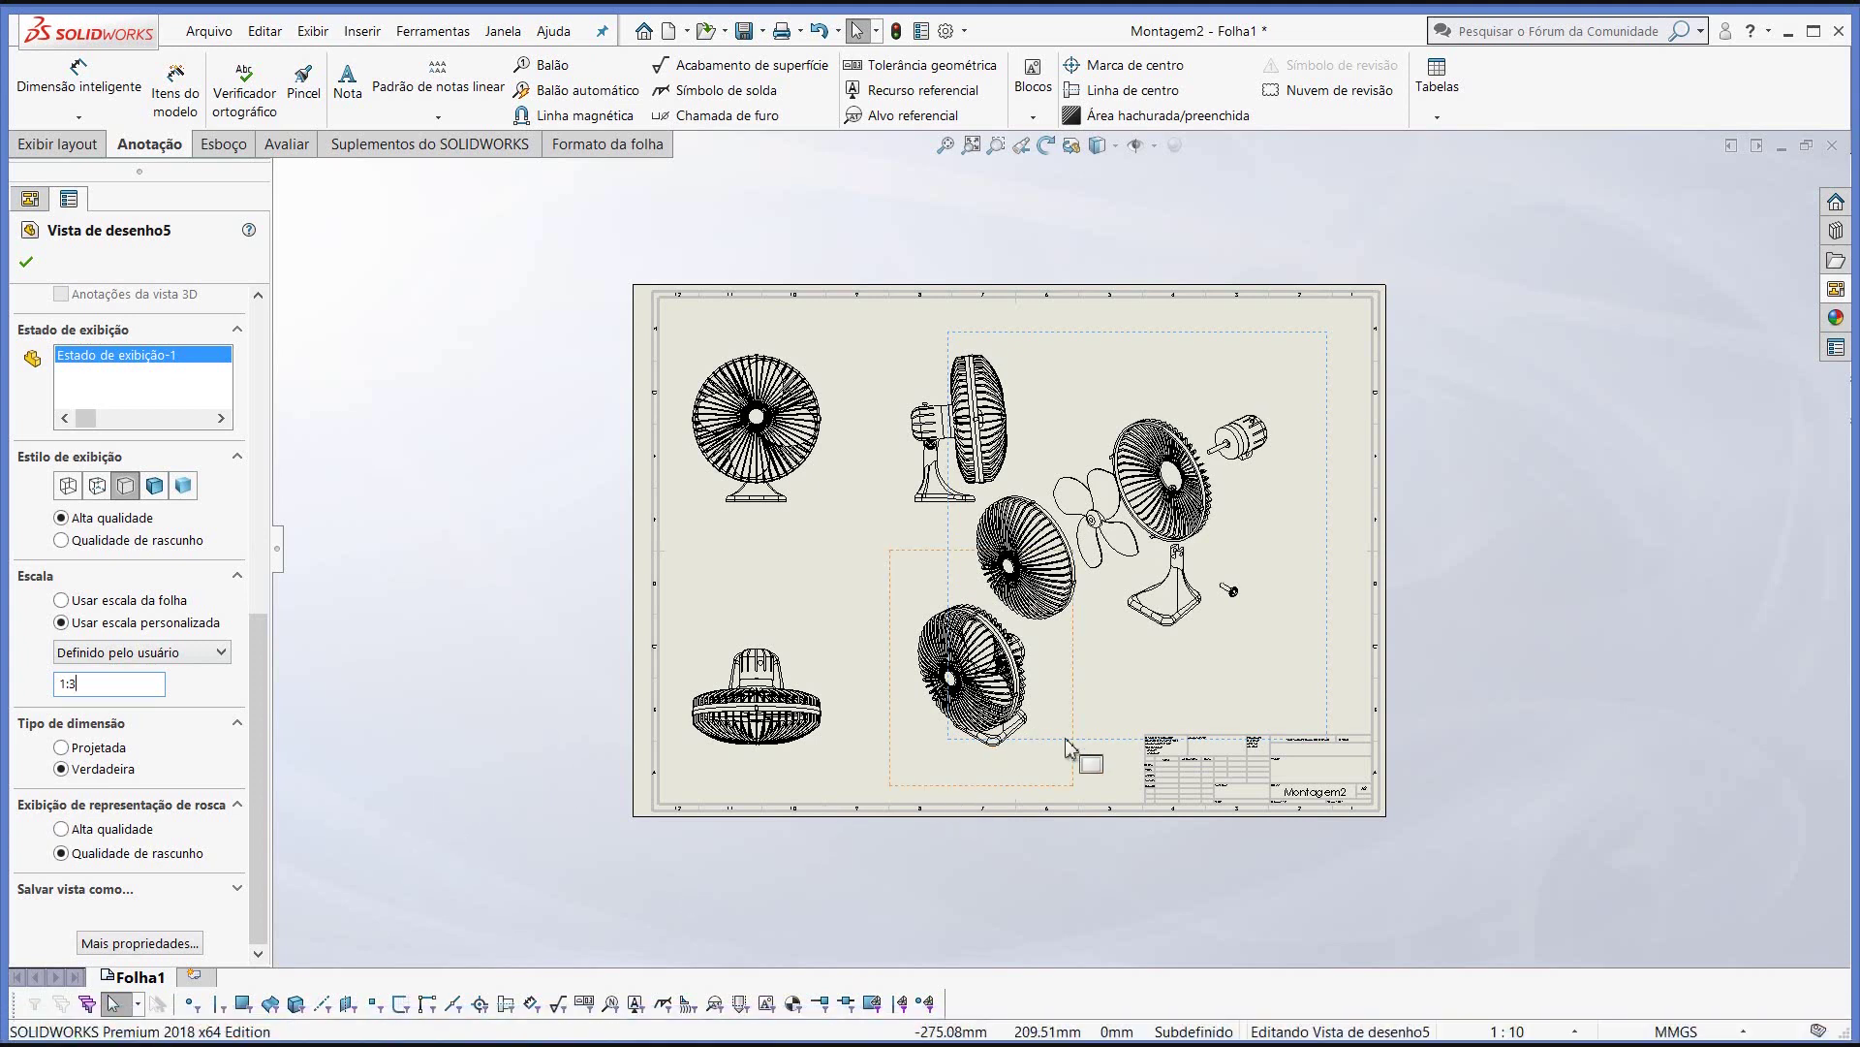
pyautogui.moveTo(1086, 741); pyautogui.dragTo(1093, 720)
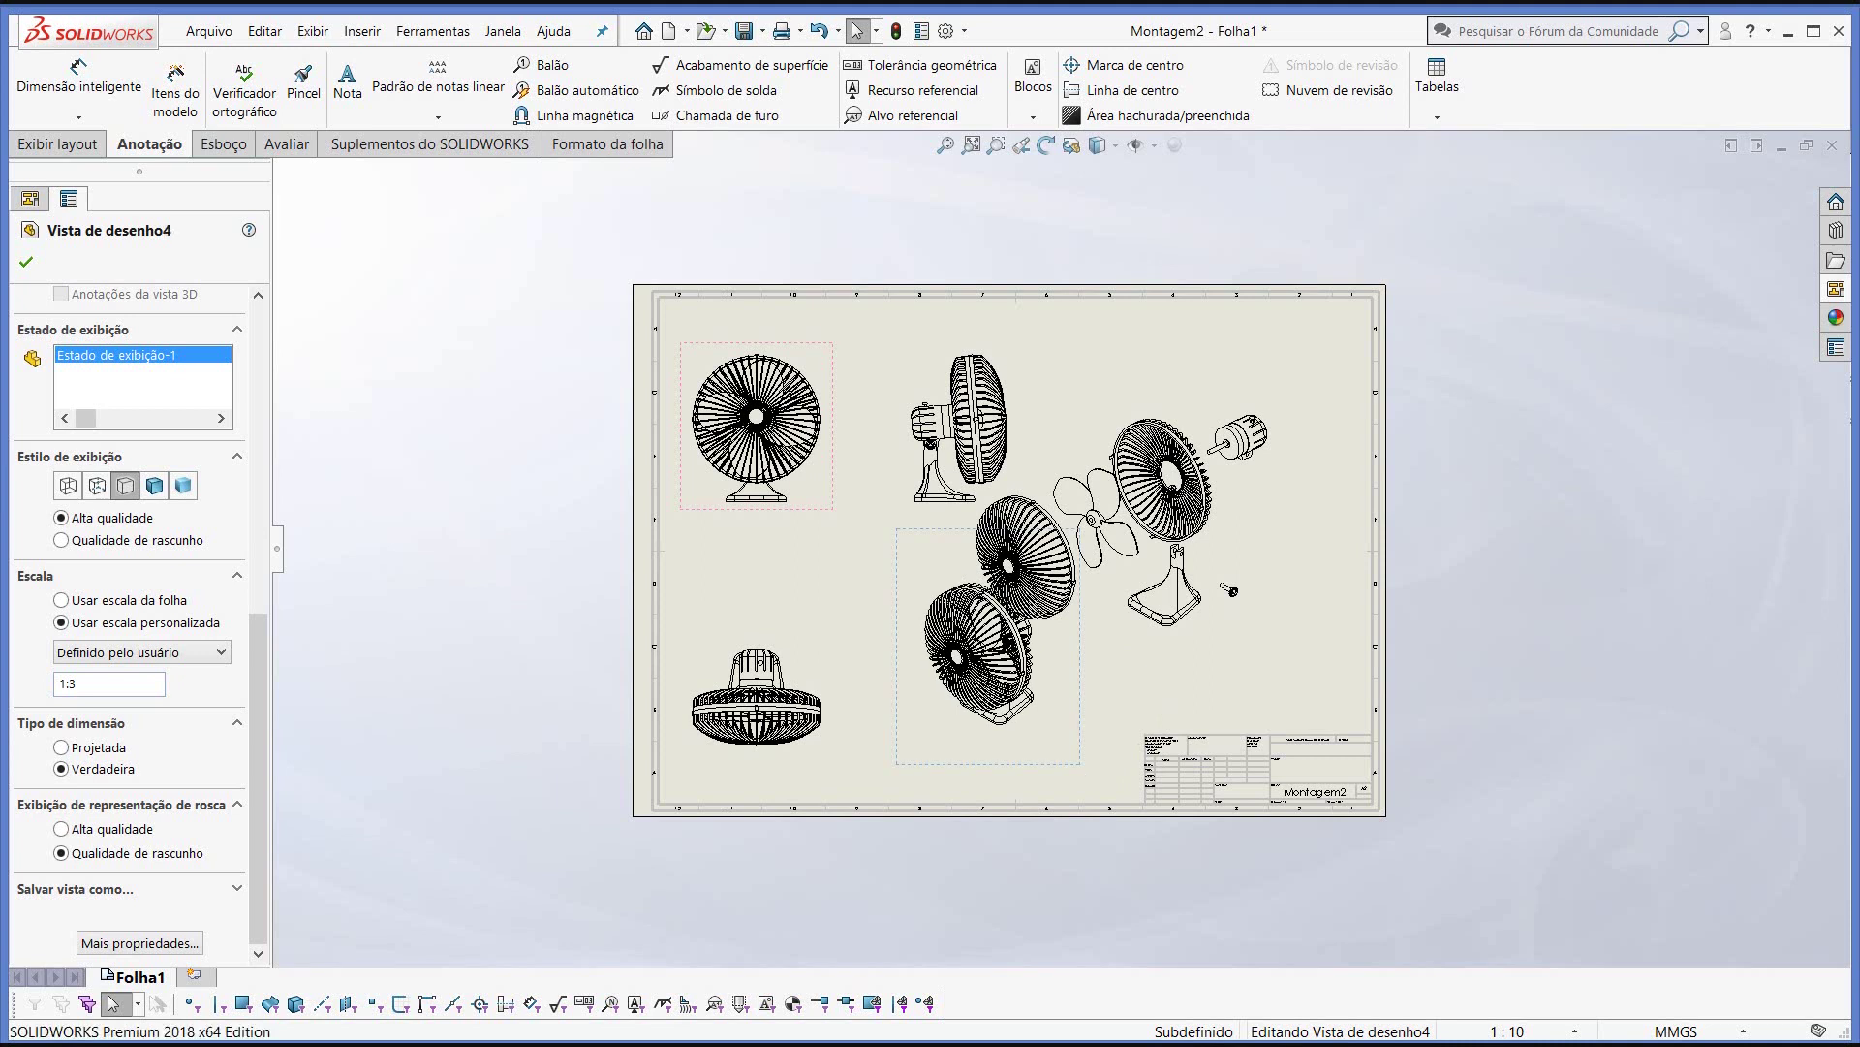
pyautogui.moveTo(1326, 468)
pyautogui.mouseDown()
pyautogui.moveTo(1411, 414)
pyautogui.moveTo(1397, 408)
pyautogui.mouseUp()
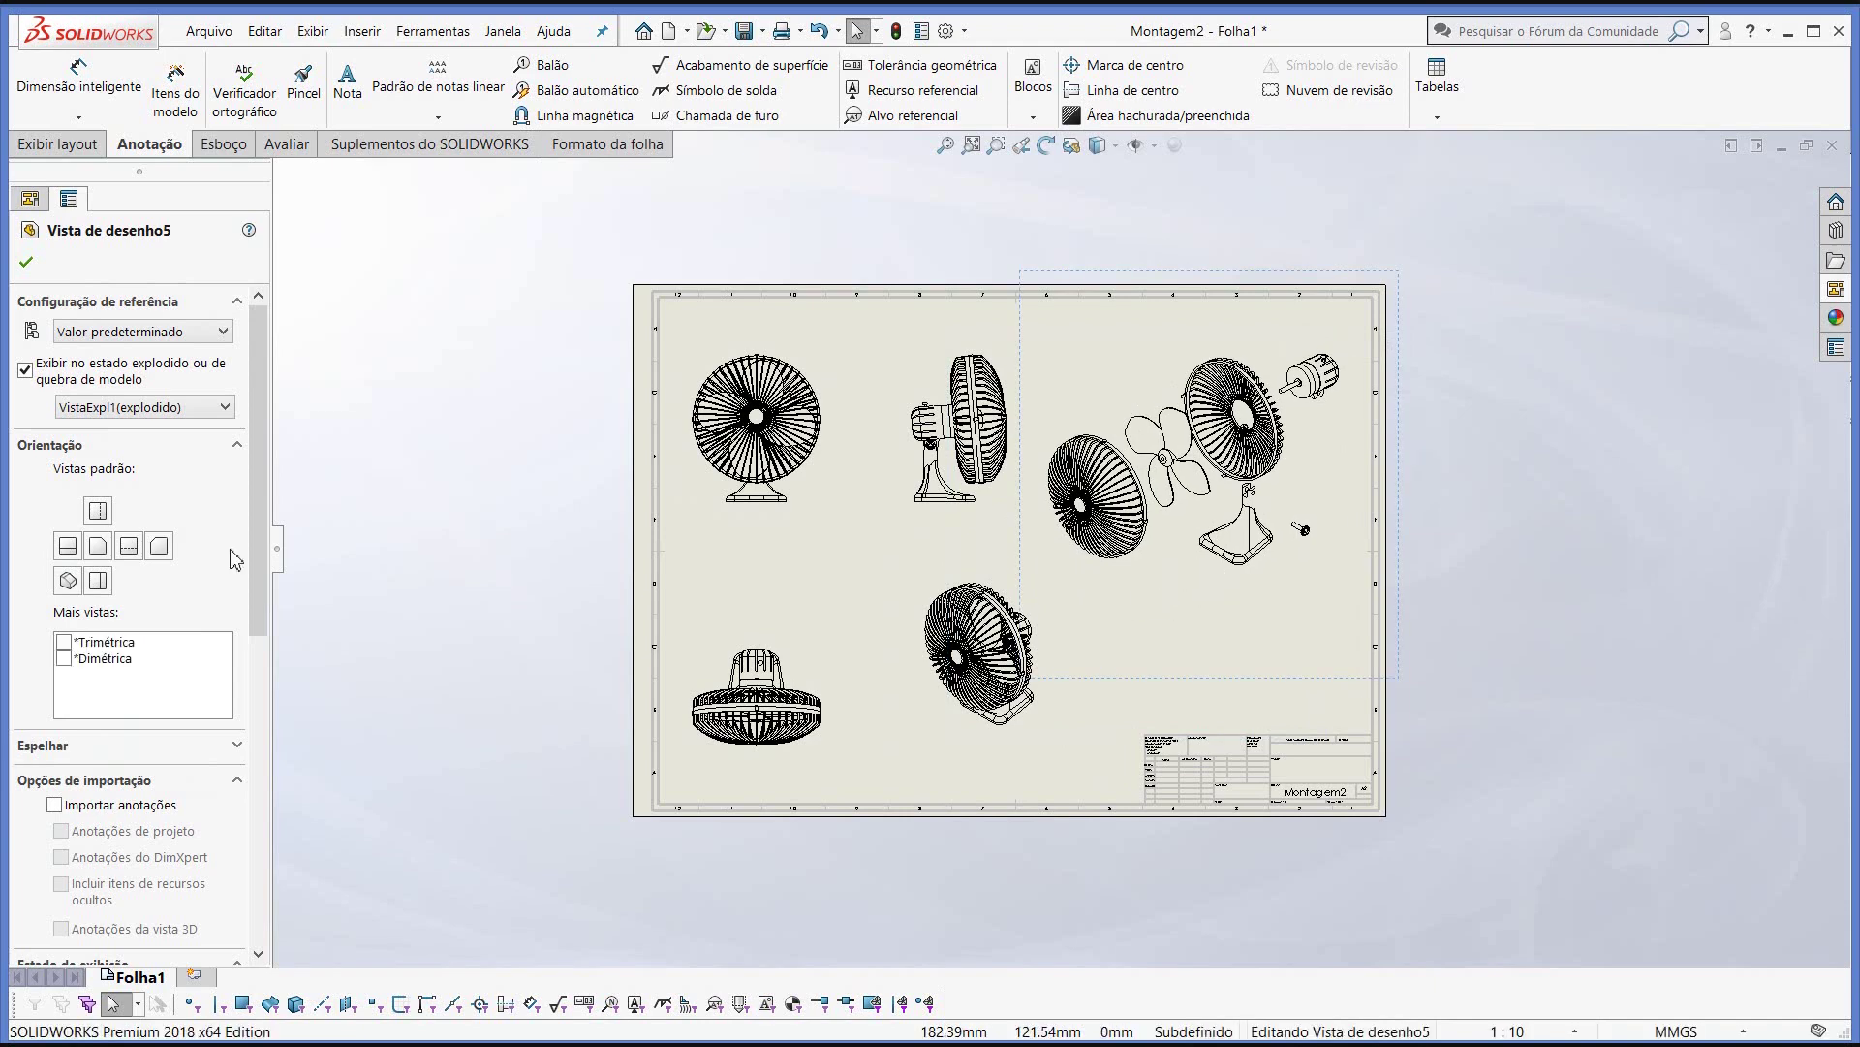
# - Change the exploded view's custom scale from 1:3 to 1:3.5
pyautogui.moveTo(257, 542); pyautogui.dragTo(308, 863)
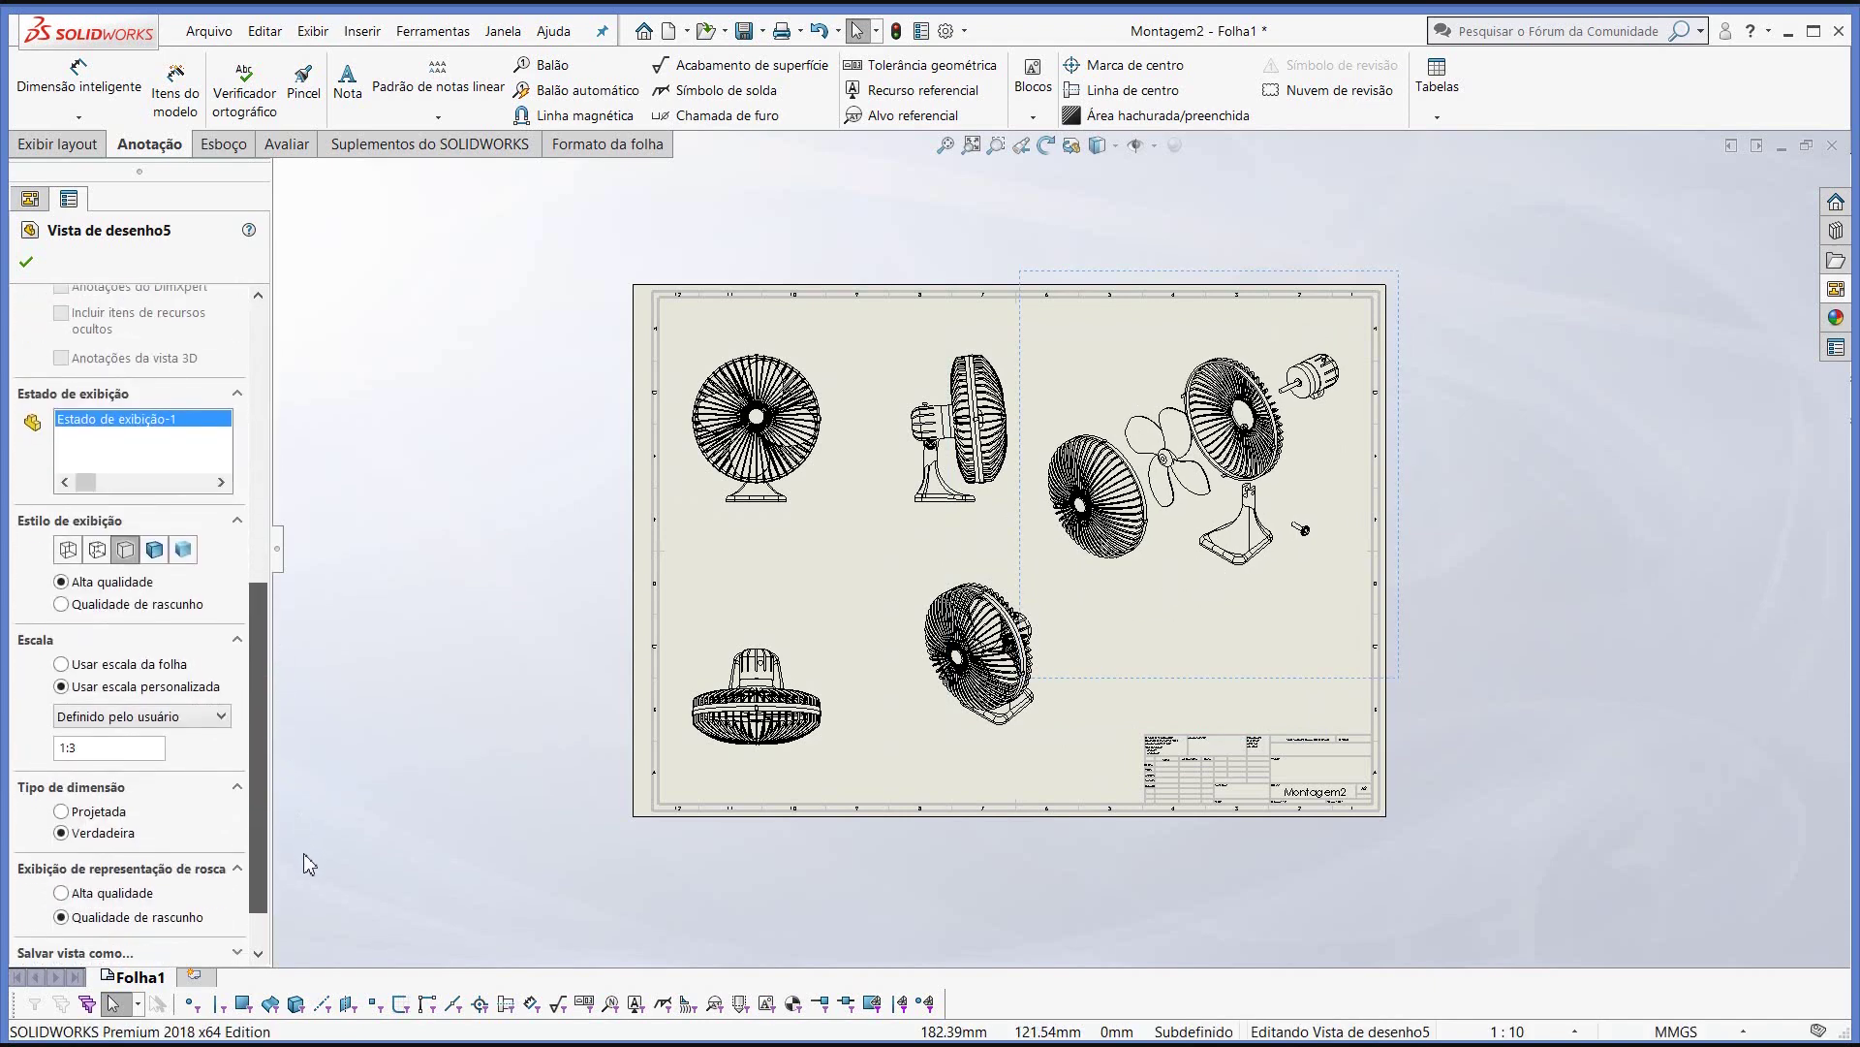
pyautogui.click(119, 751)
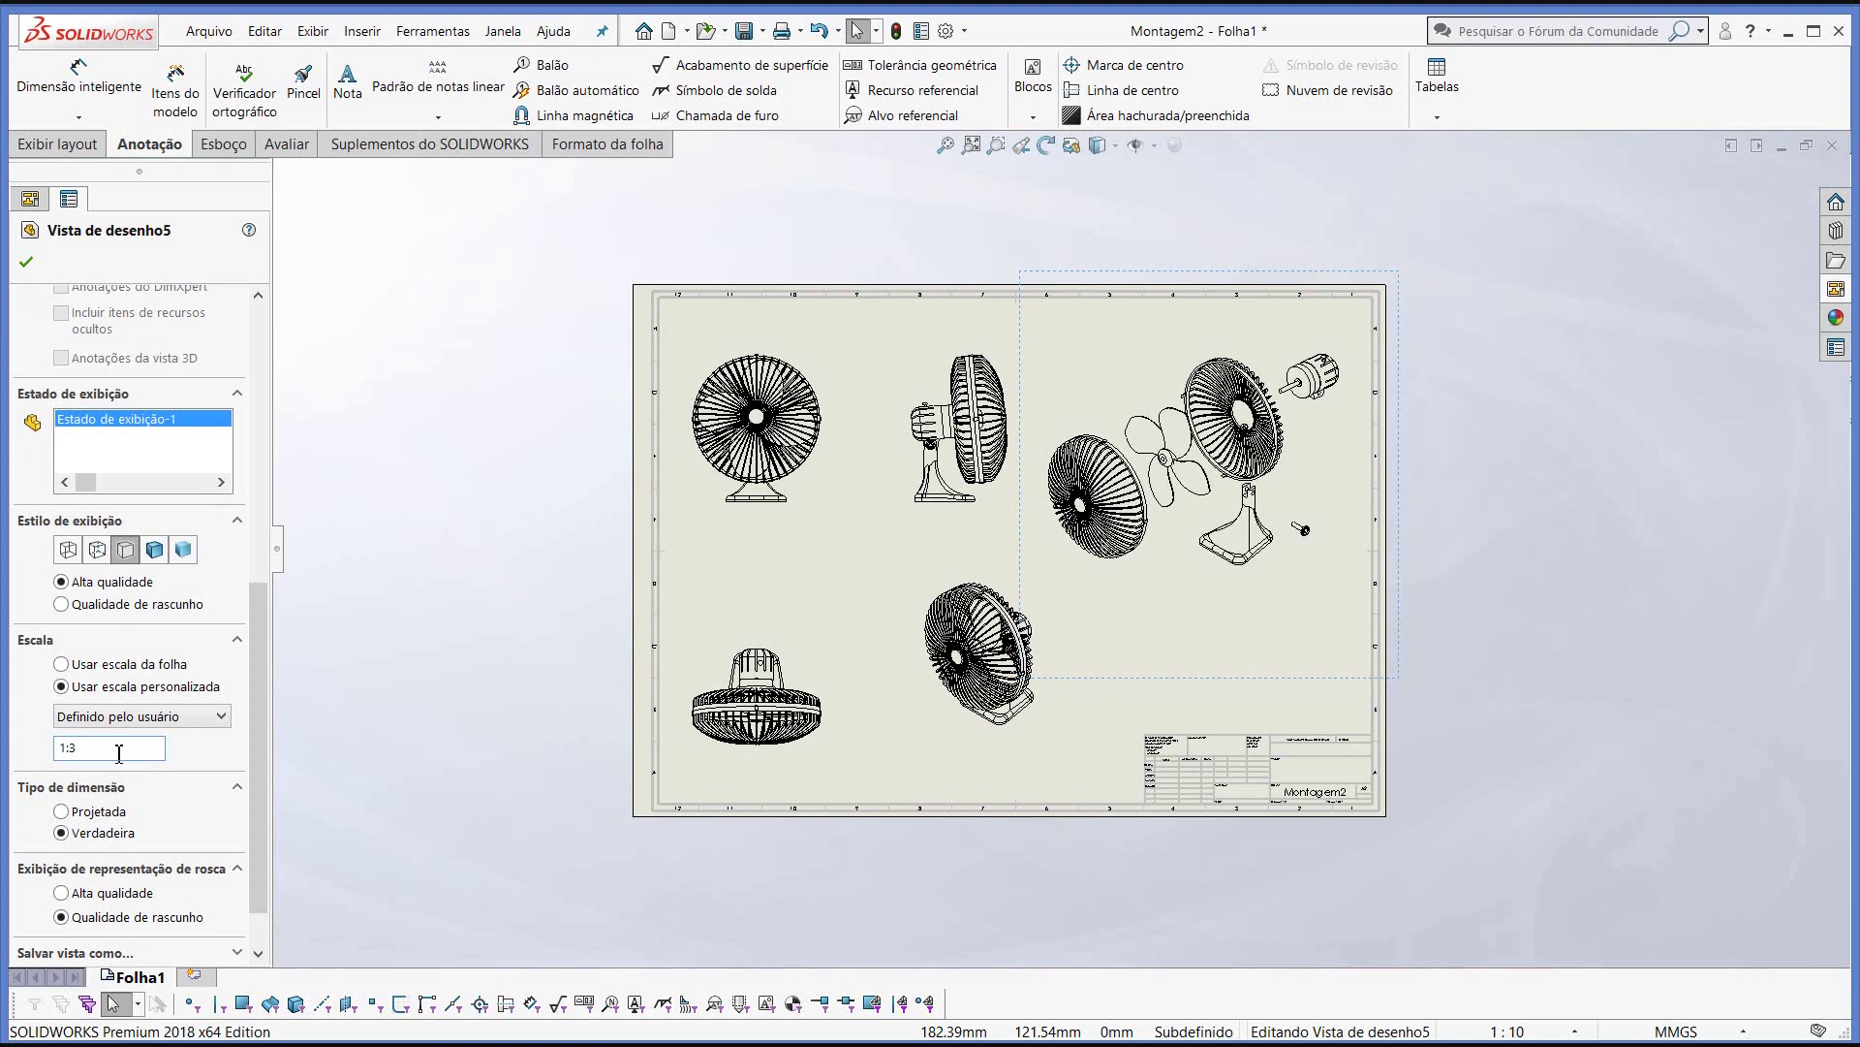
pyautogui.write('.5')
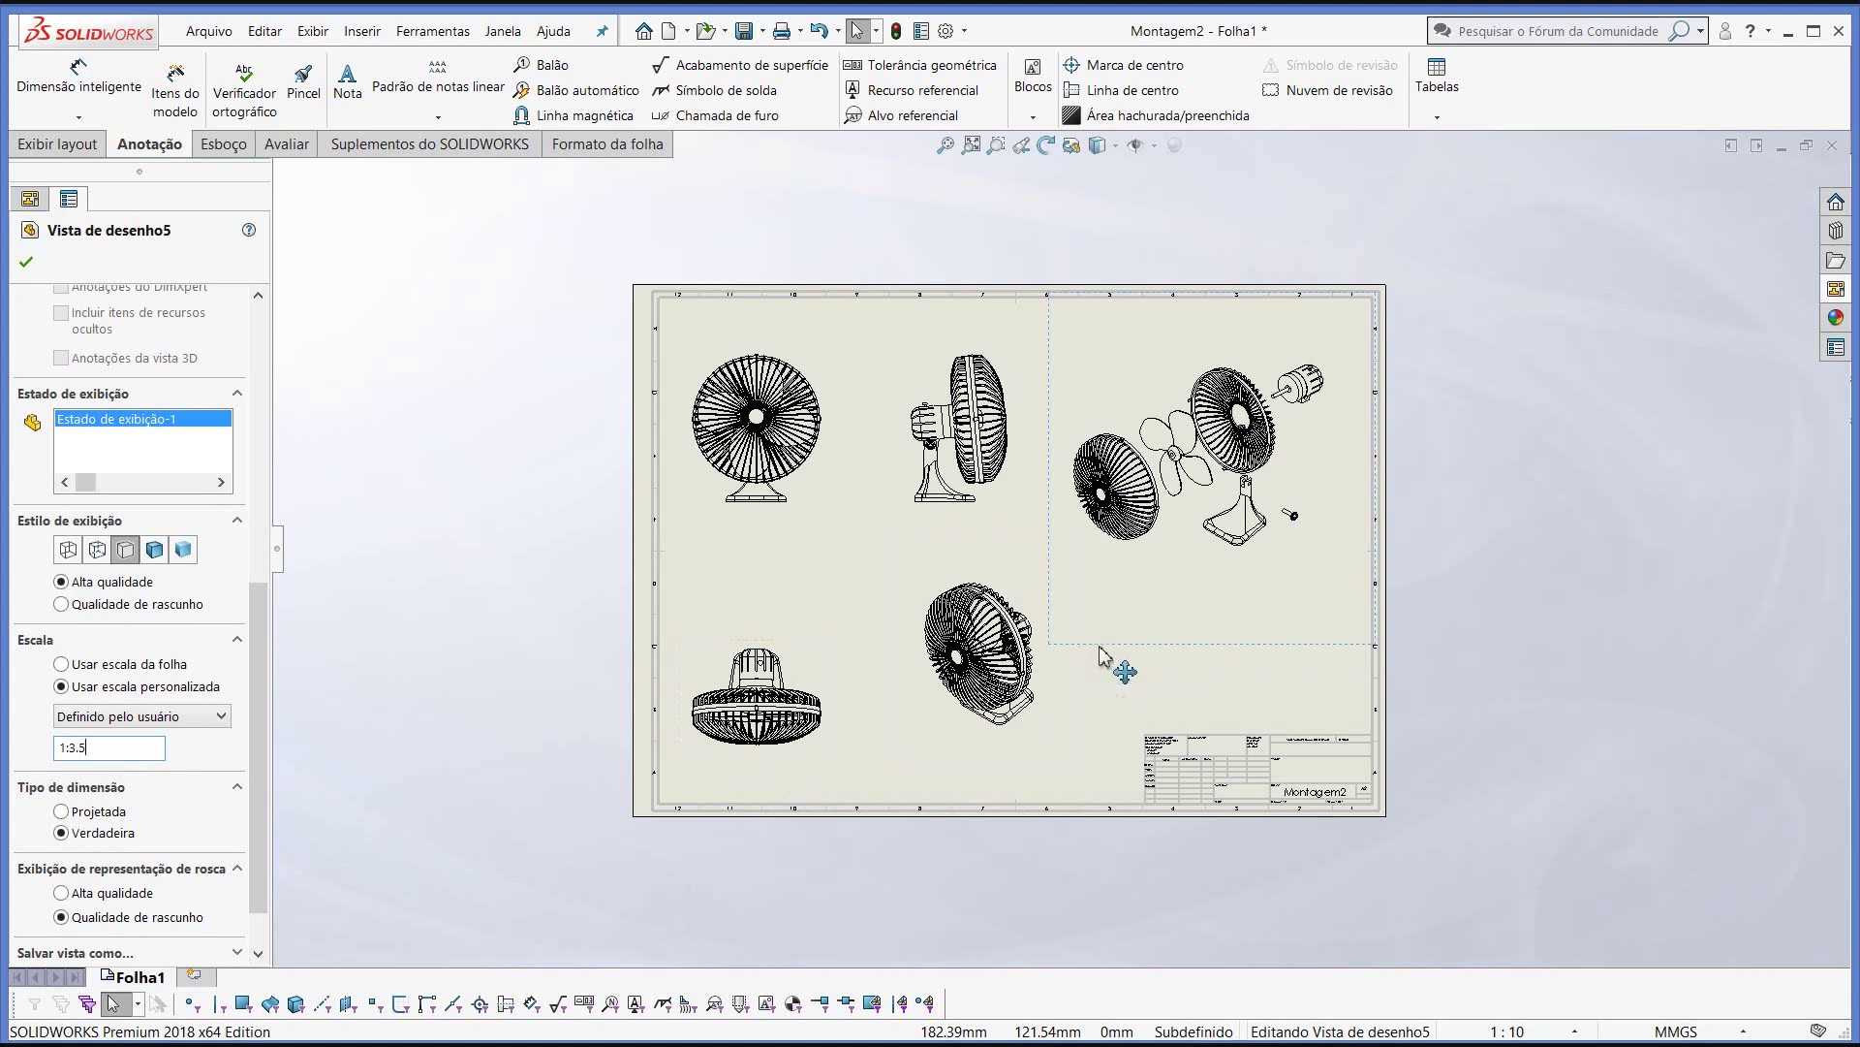
# - Shift the exploded view, lower the isometric view to the sheet's lower middle, and accept
pyautogui.moveTo(1139, 676)
pyautogui.mouseDown()
pyautogui.moveTo(1174, 695)
pyautogui.moveTo(1120, 681)
pyautogui.mouseUp()
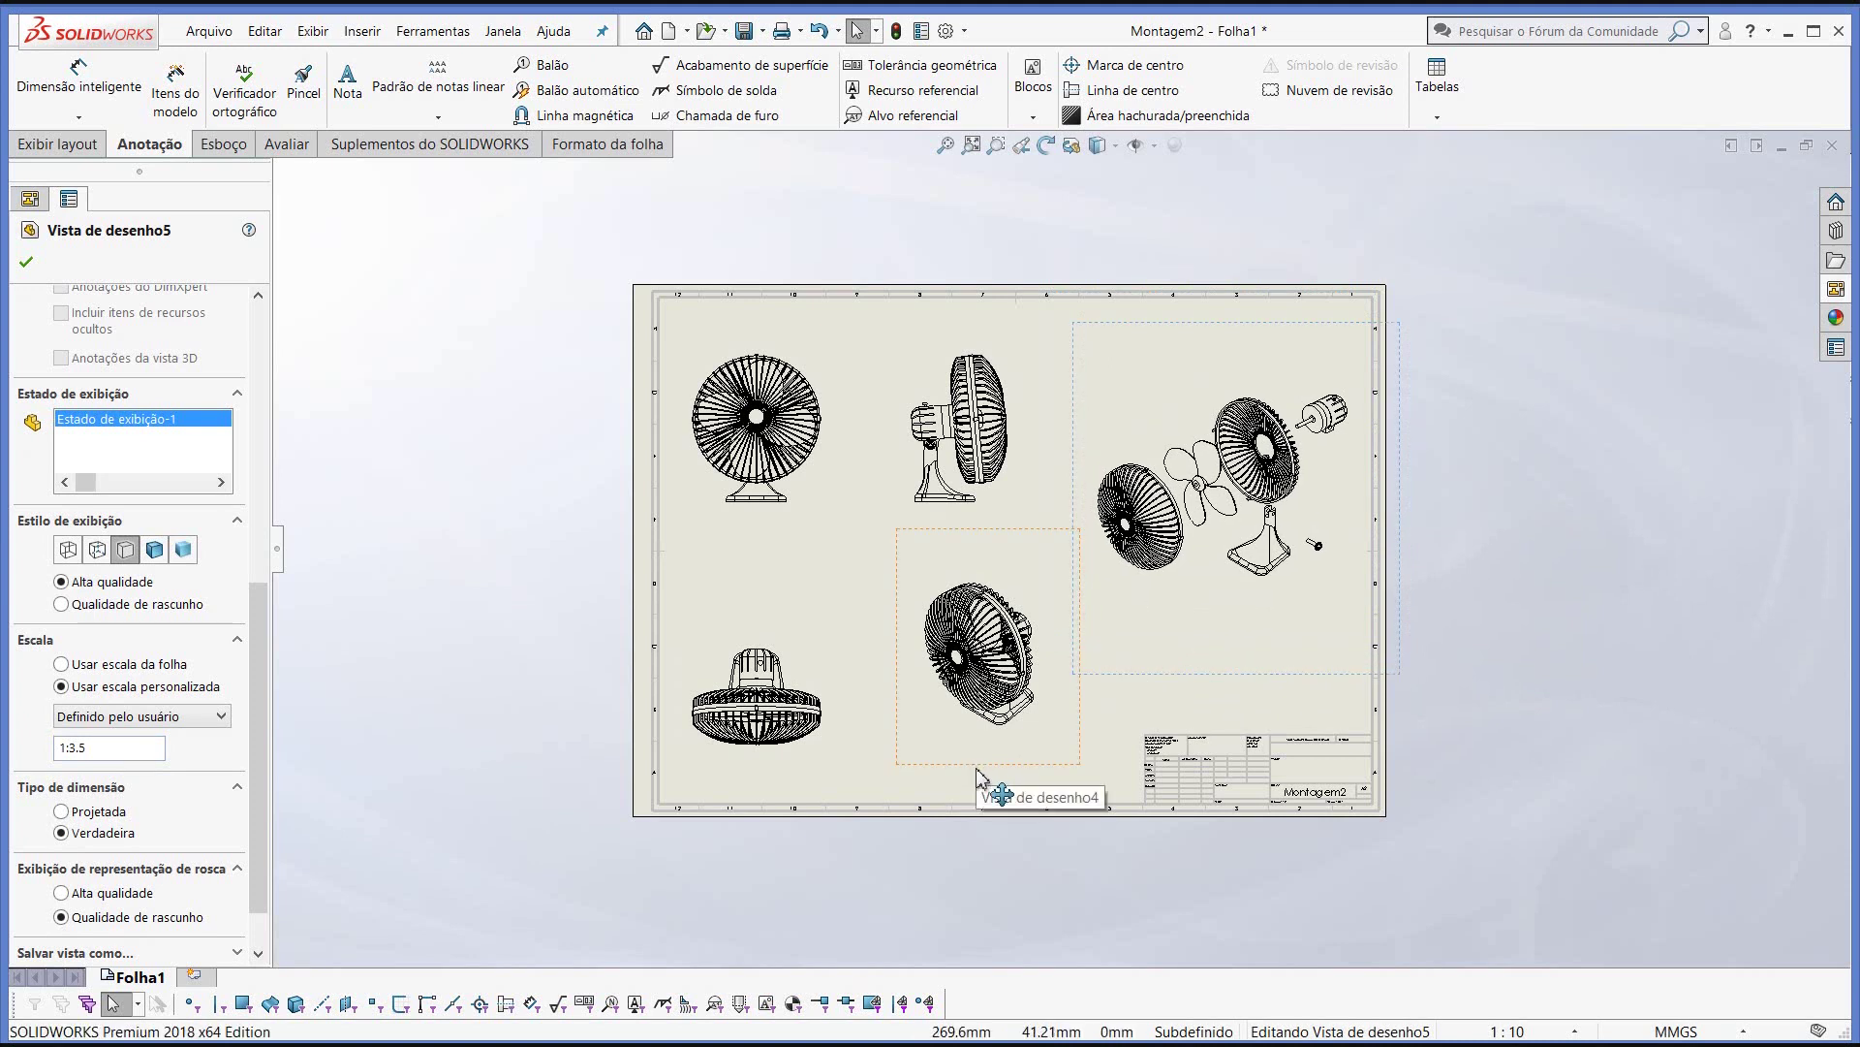
pyautogui.moveTo(977, 768)
pyautogui.mouseDown()
pyautogui.moveTo(980, 797)
pyautogui.moveTo(1087, 724)
pyautogui.moveTo(1063, 787)
pyautogui.mouseUp()
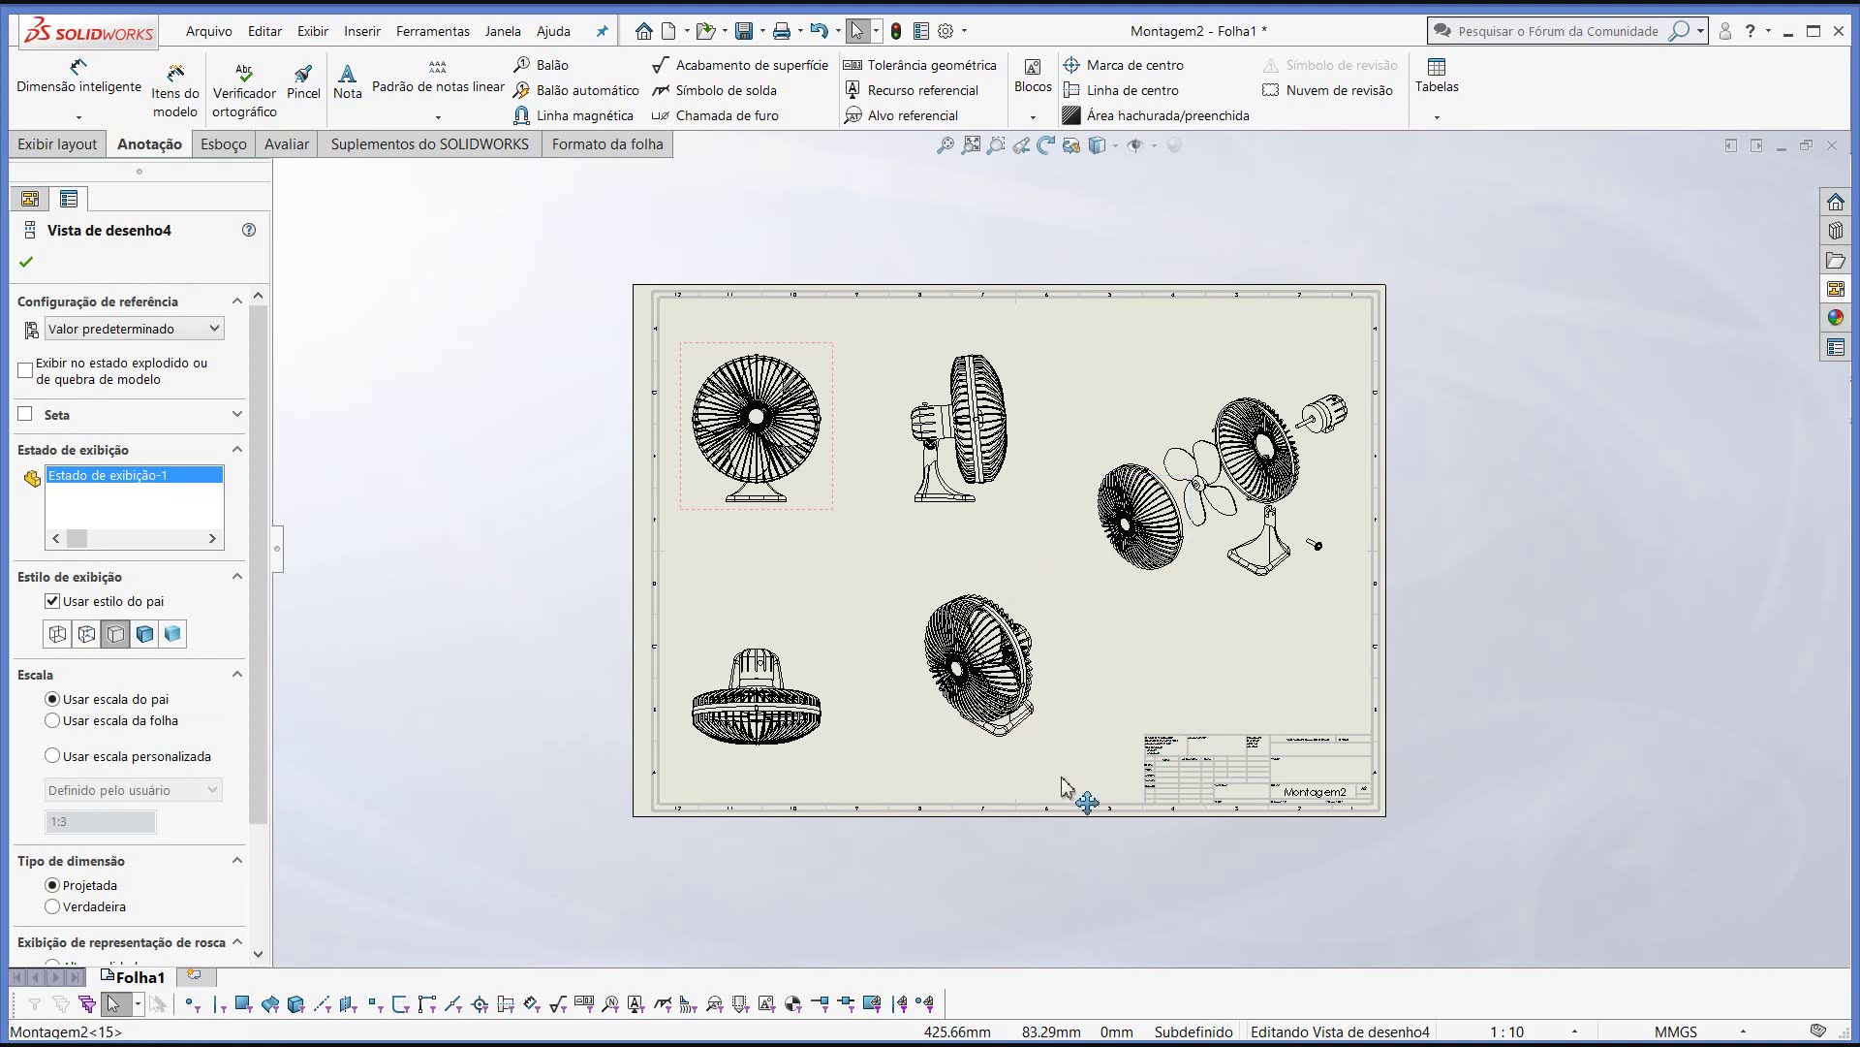
pyautogui.moveTo(1063, 787); pyautogui.dragTo(1063, 797)
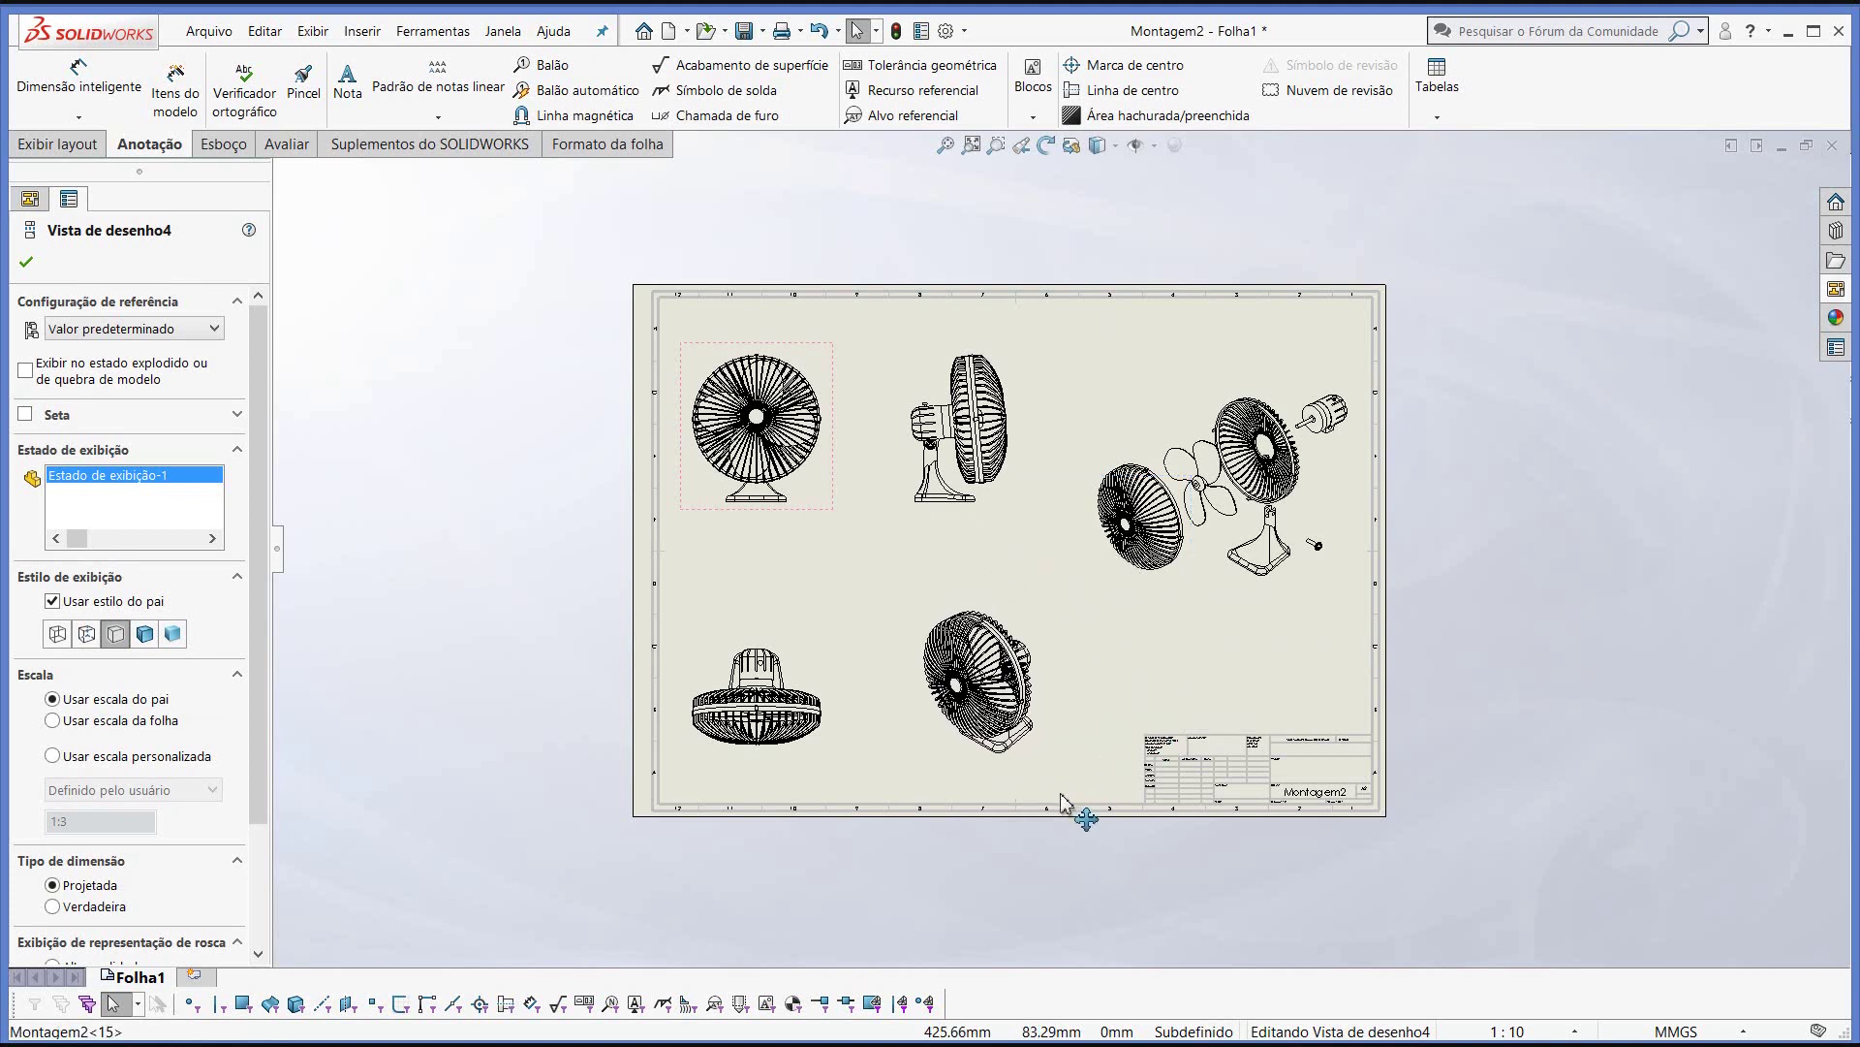
pyautogui.click(25, 264)
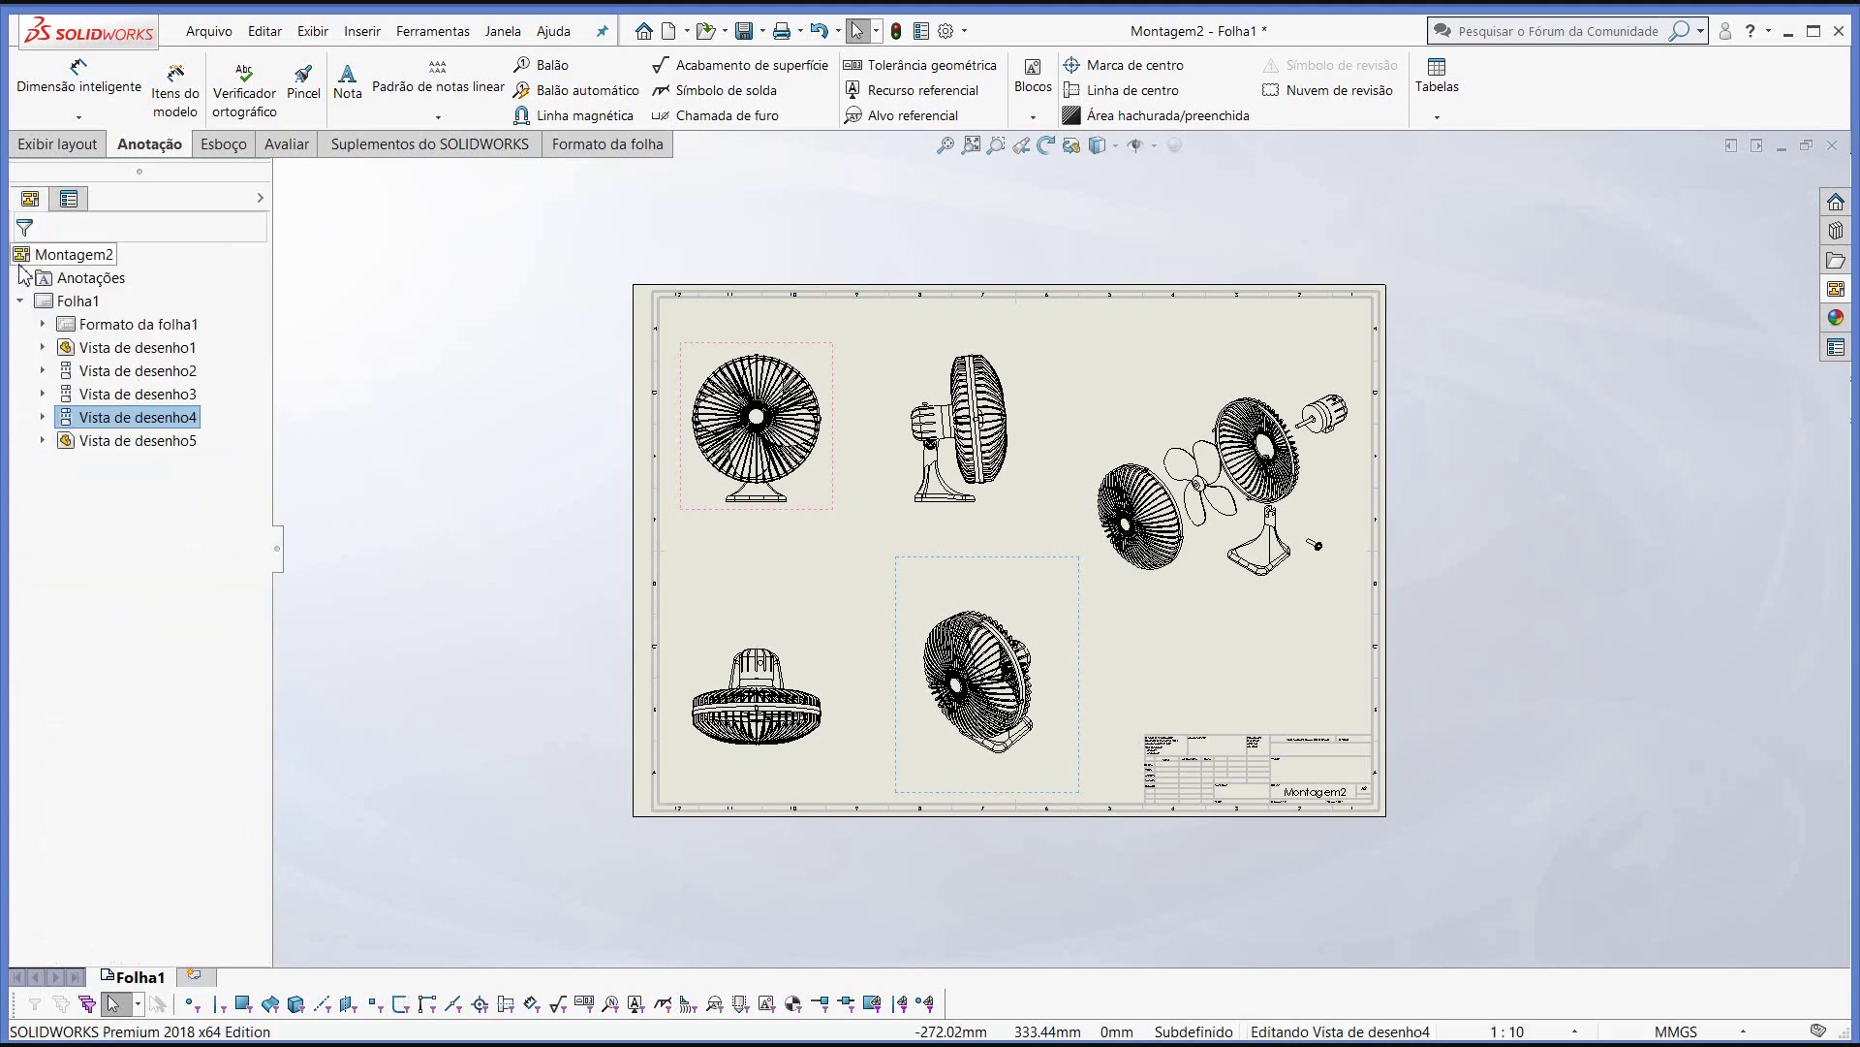
# - Set the exploded view's display style to Shaded With Edges and close its properties
pyautogui.scroll(-2, 1364, 649)
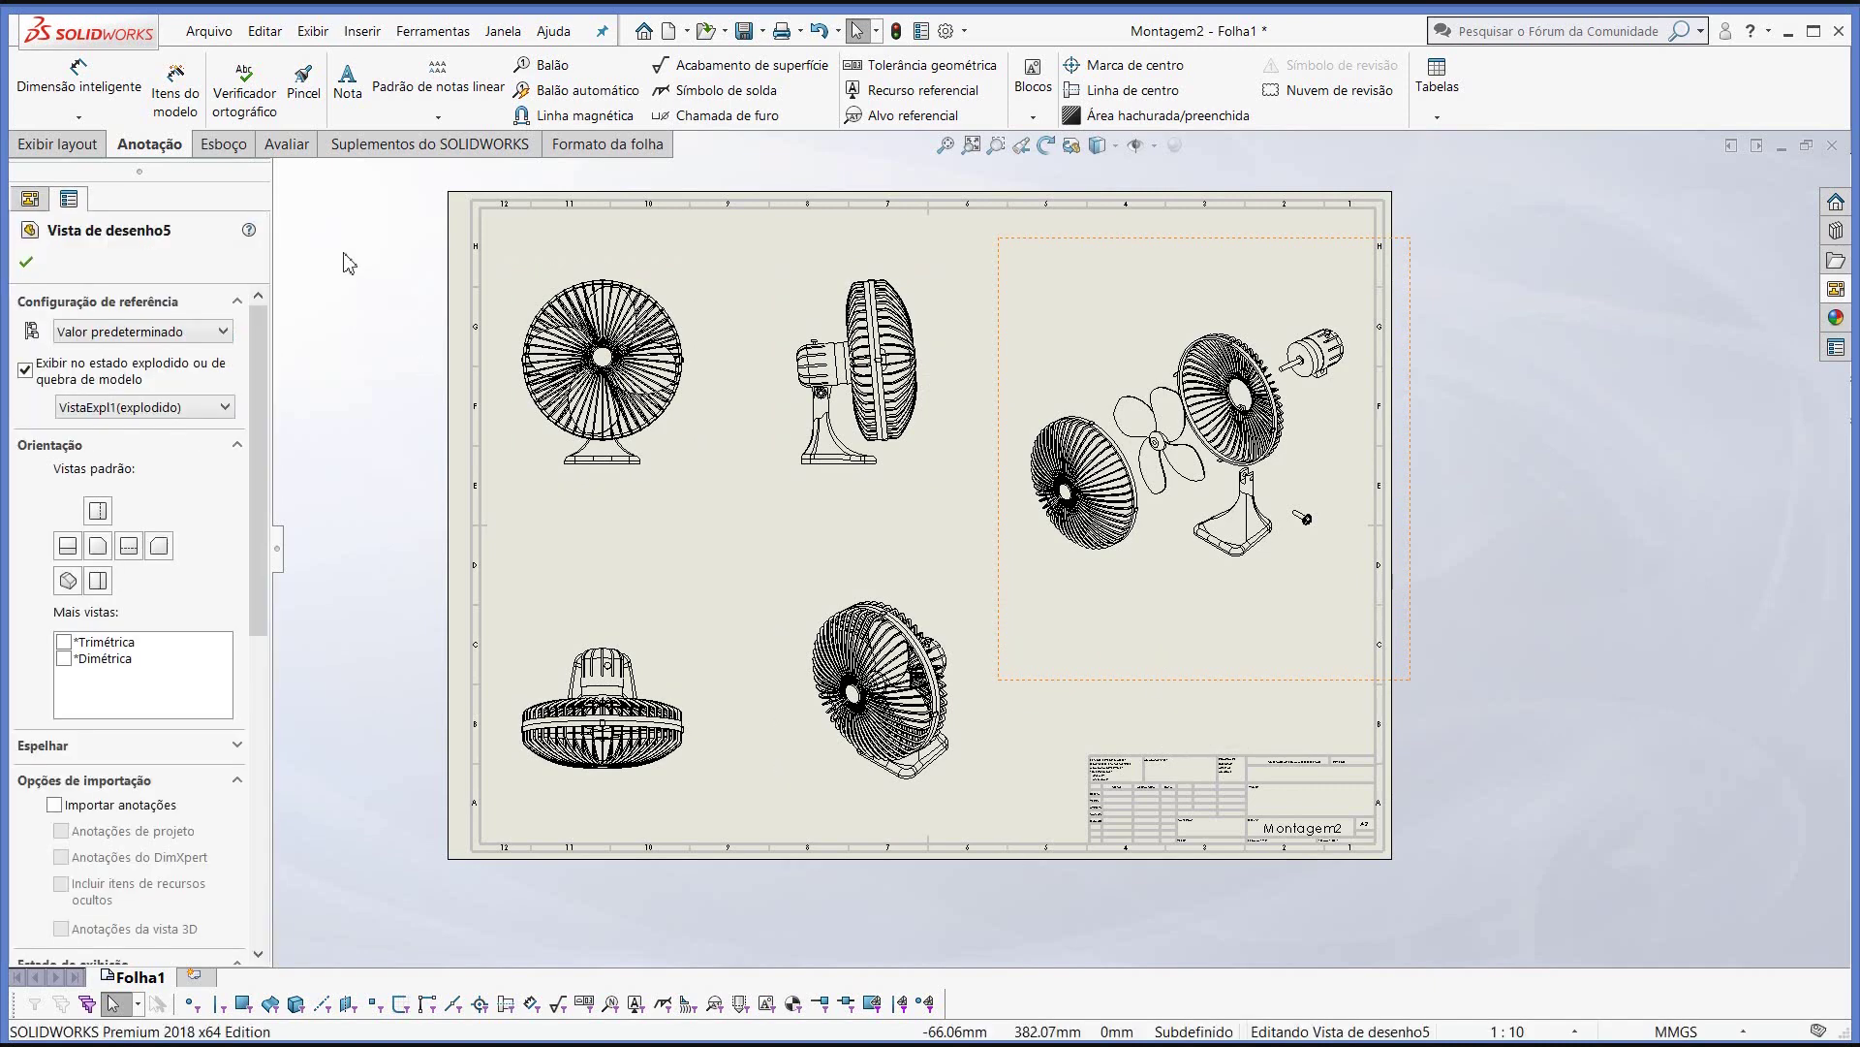
pyautogui.scroll(-10, 305, 783)
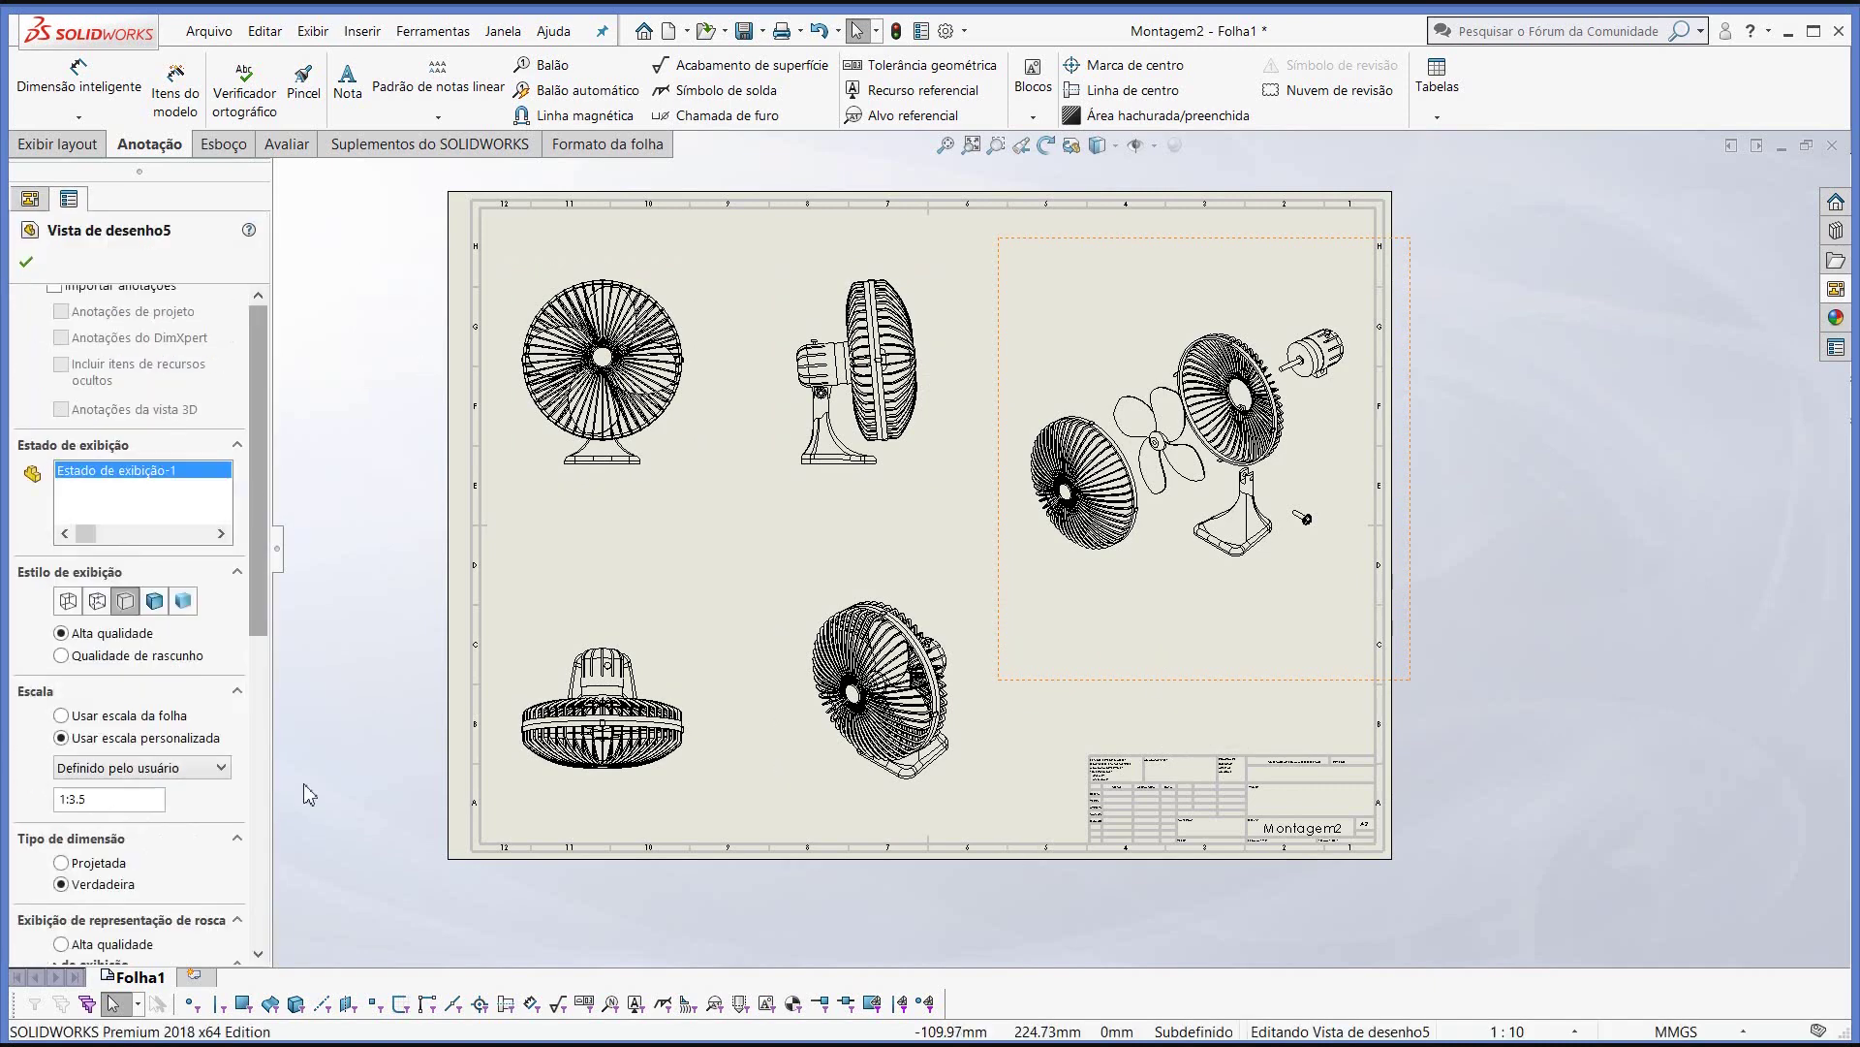
pyautogui.scroll(-2, 304, 783)
pyautogui.click(155, 529)
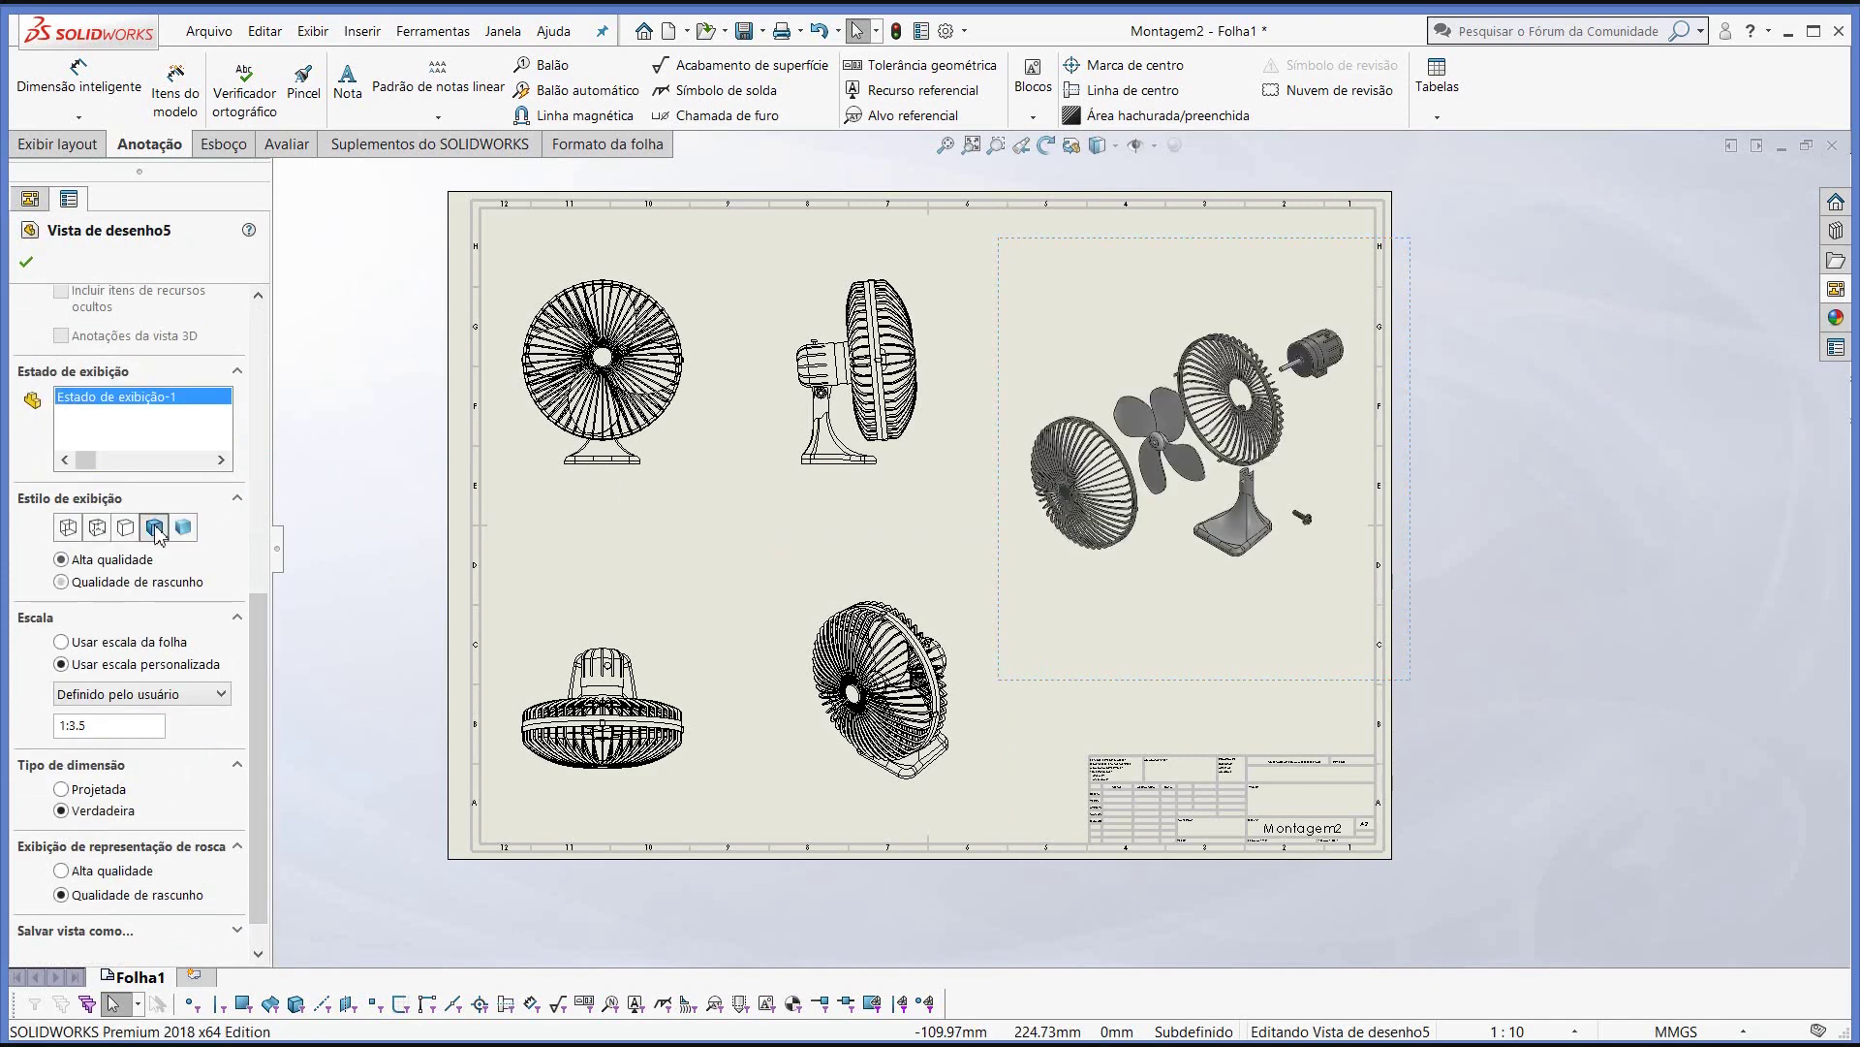
pyautogui.scroll(-2, 1158, 472)
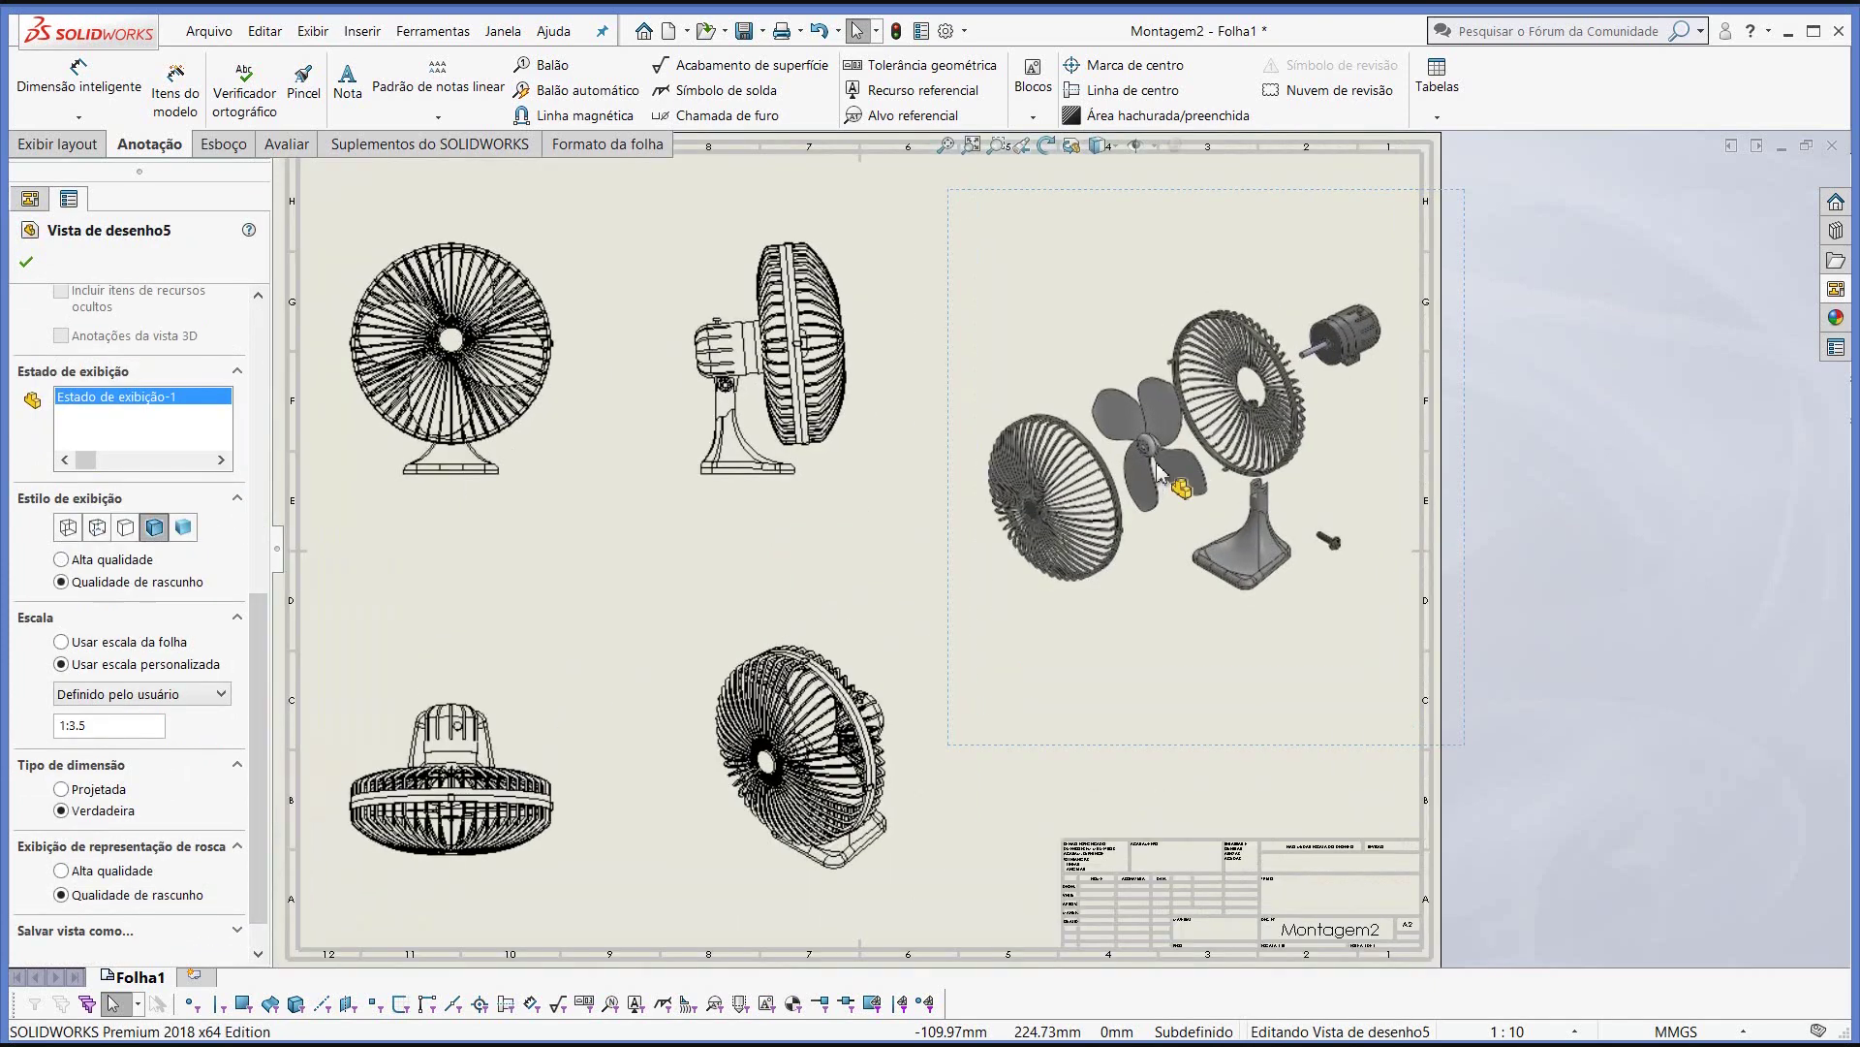
pyautogui.scroll(-3, 1158, 472)
pyautogui.scroll(2, 1158, 472)
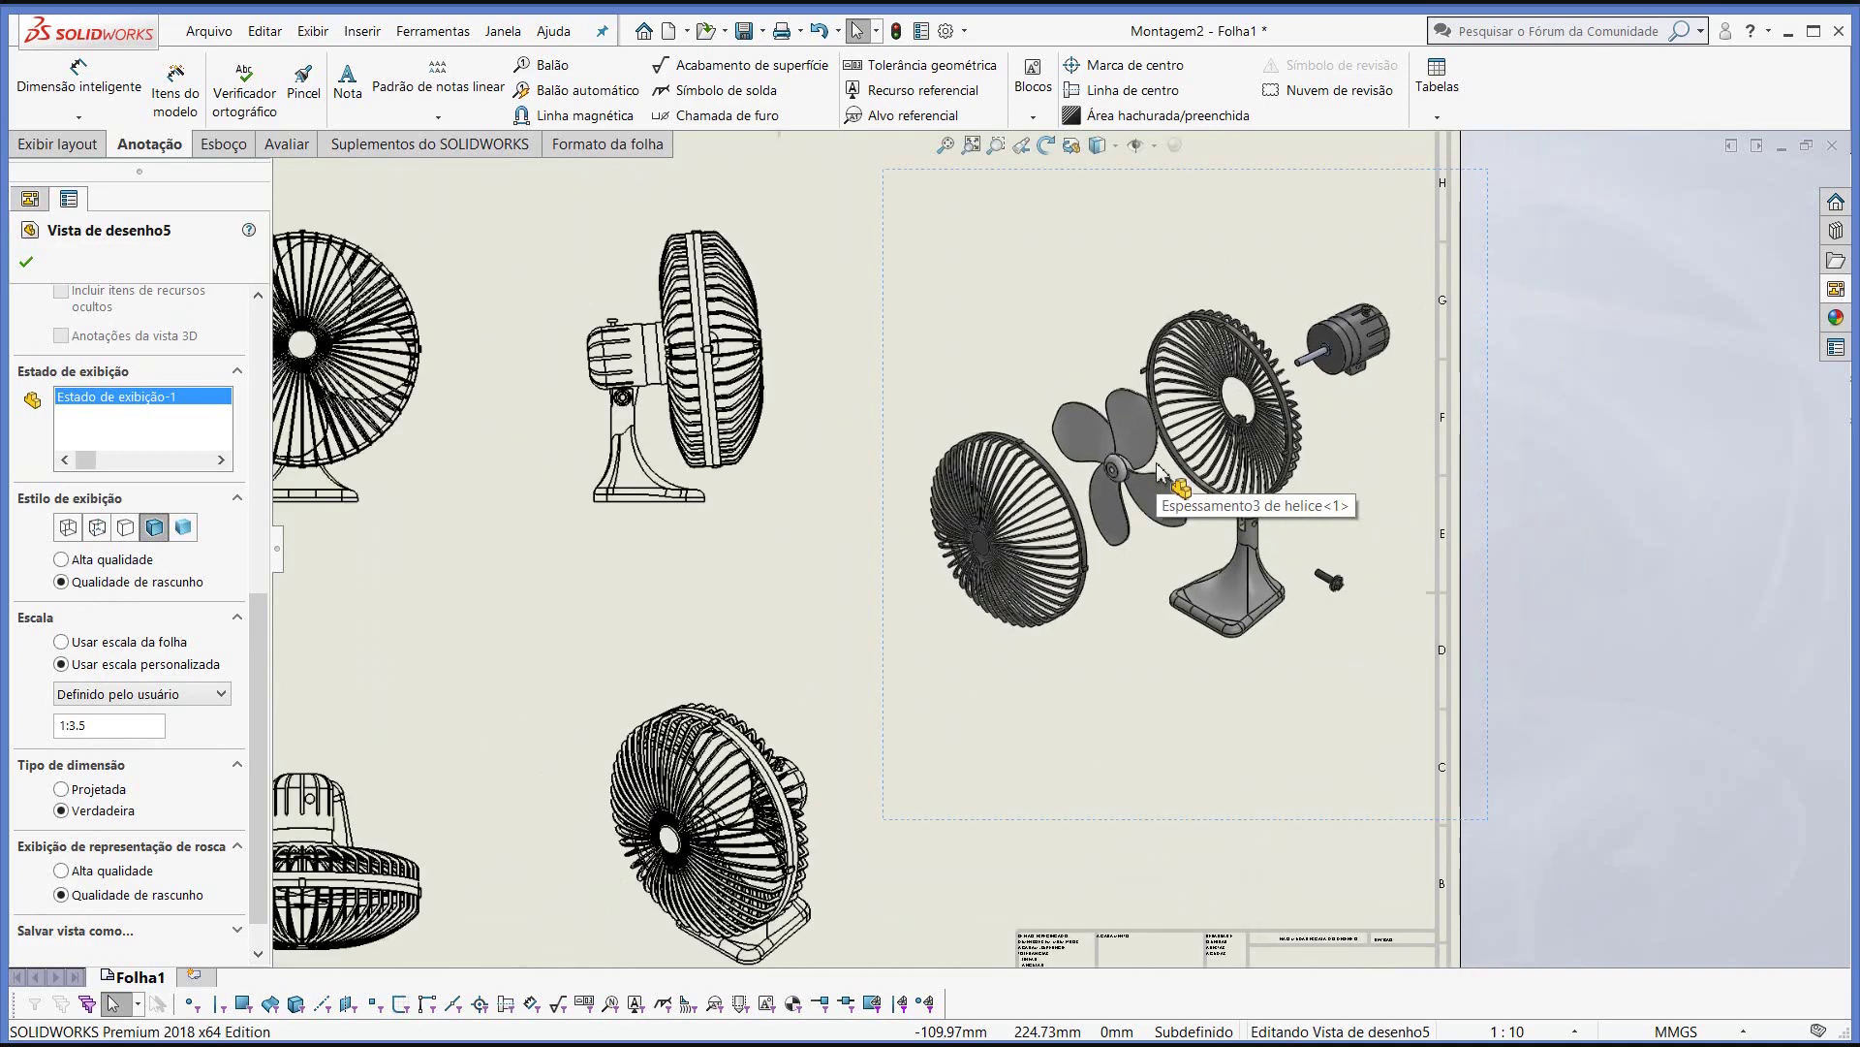
pyautogui.scroll(2, 1158, 472)
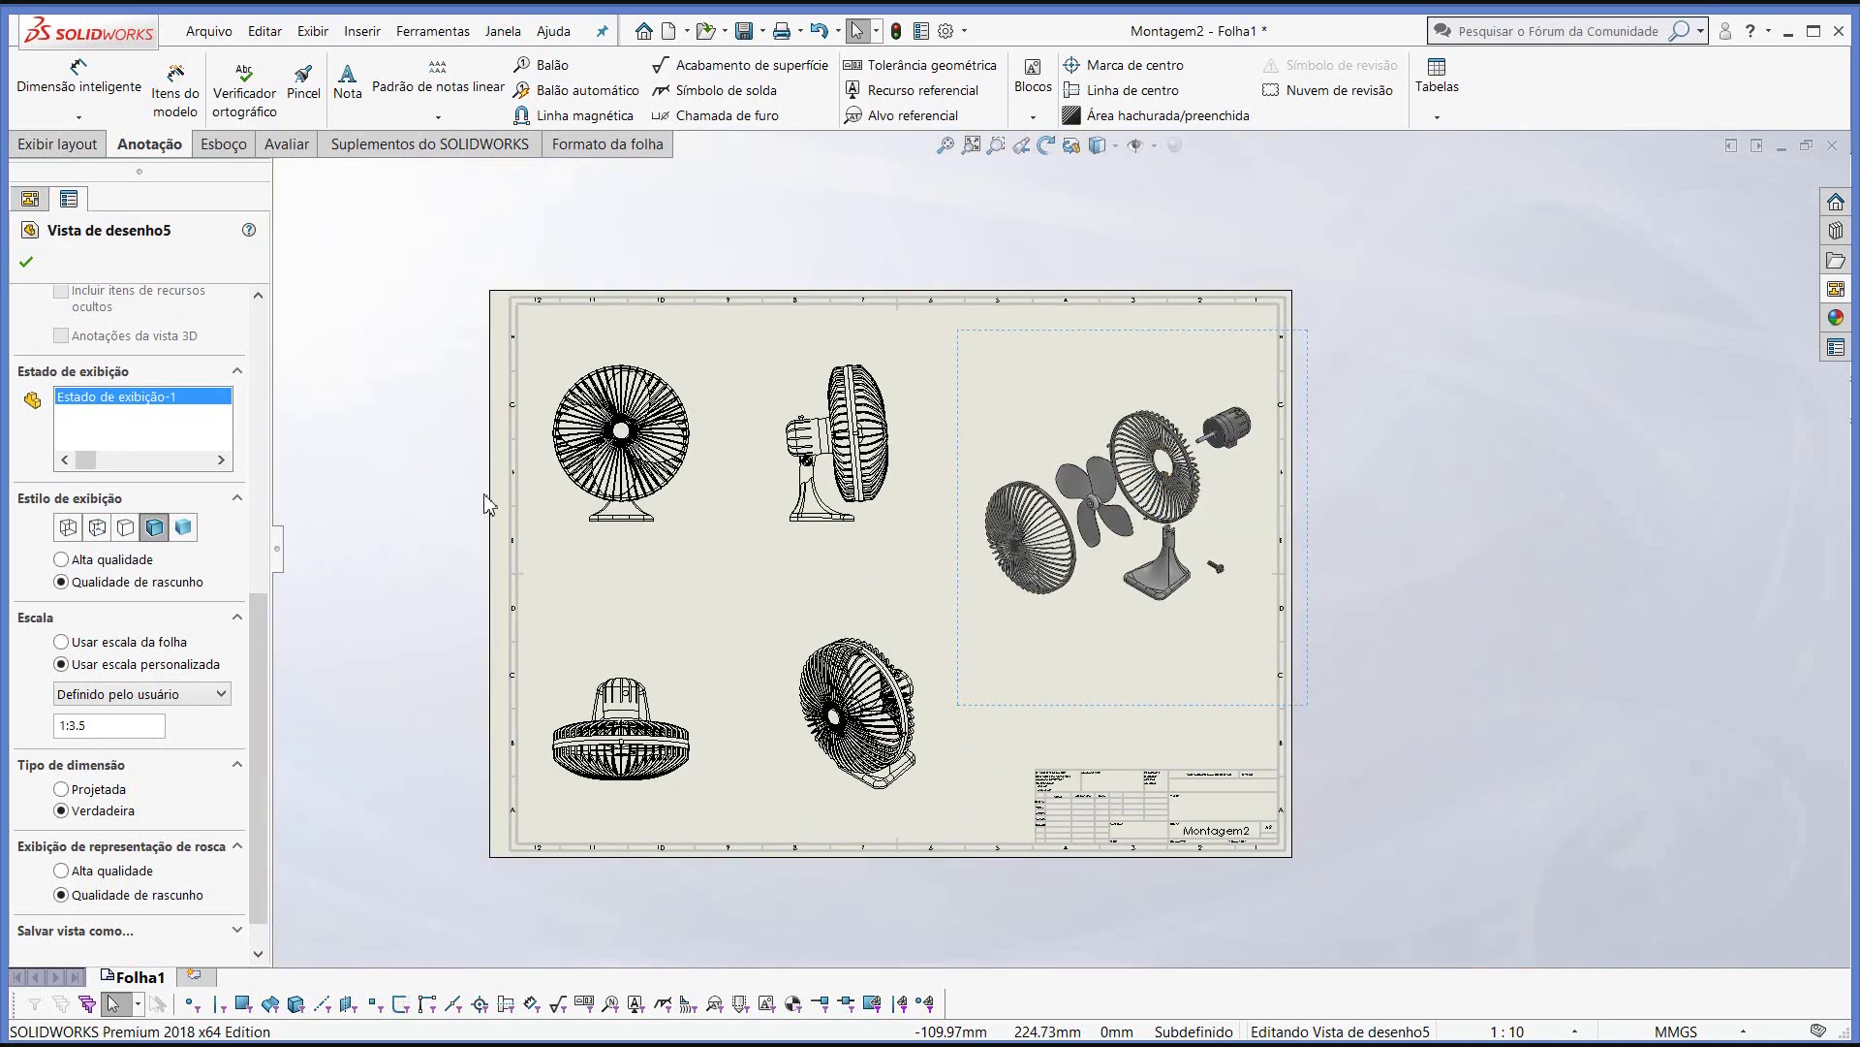
pyautogui.scroll(-1, 492, 503)
pyautogui.scroll(-1, 1153, 746)
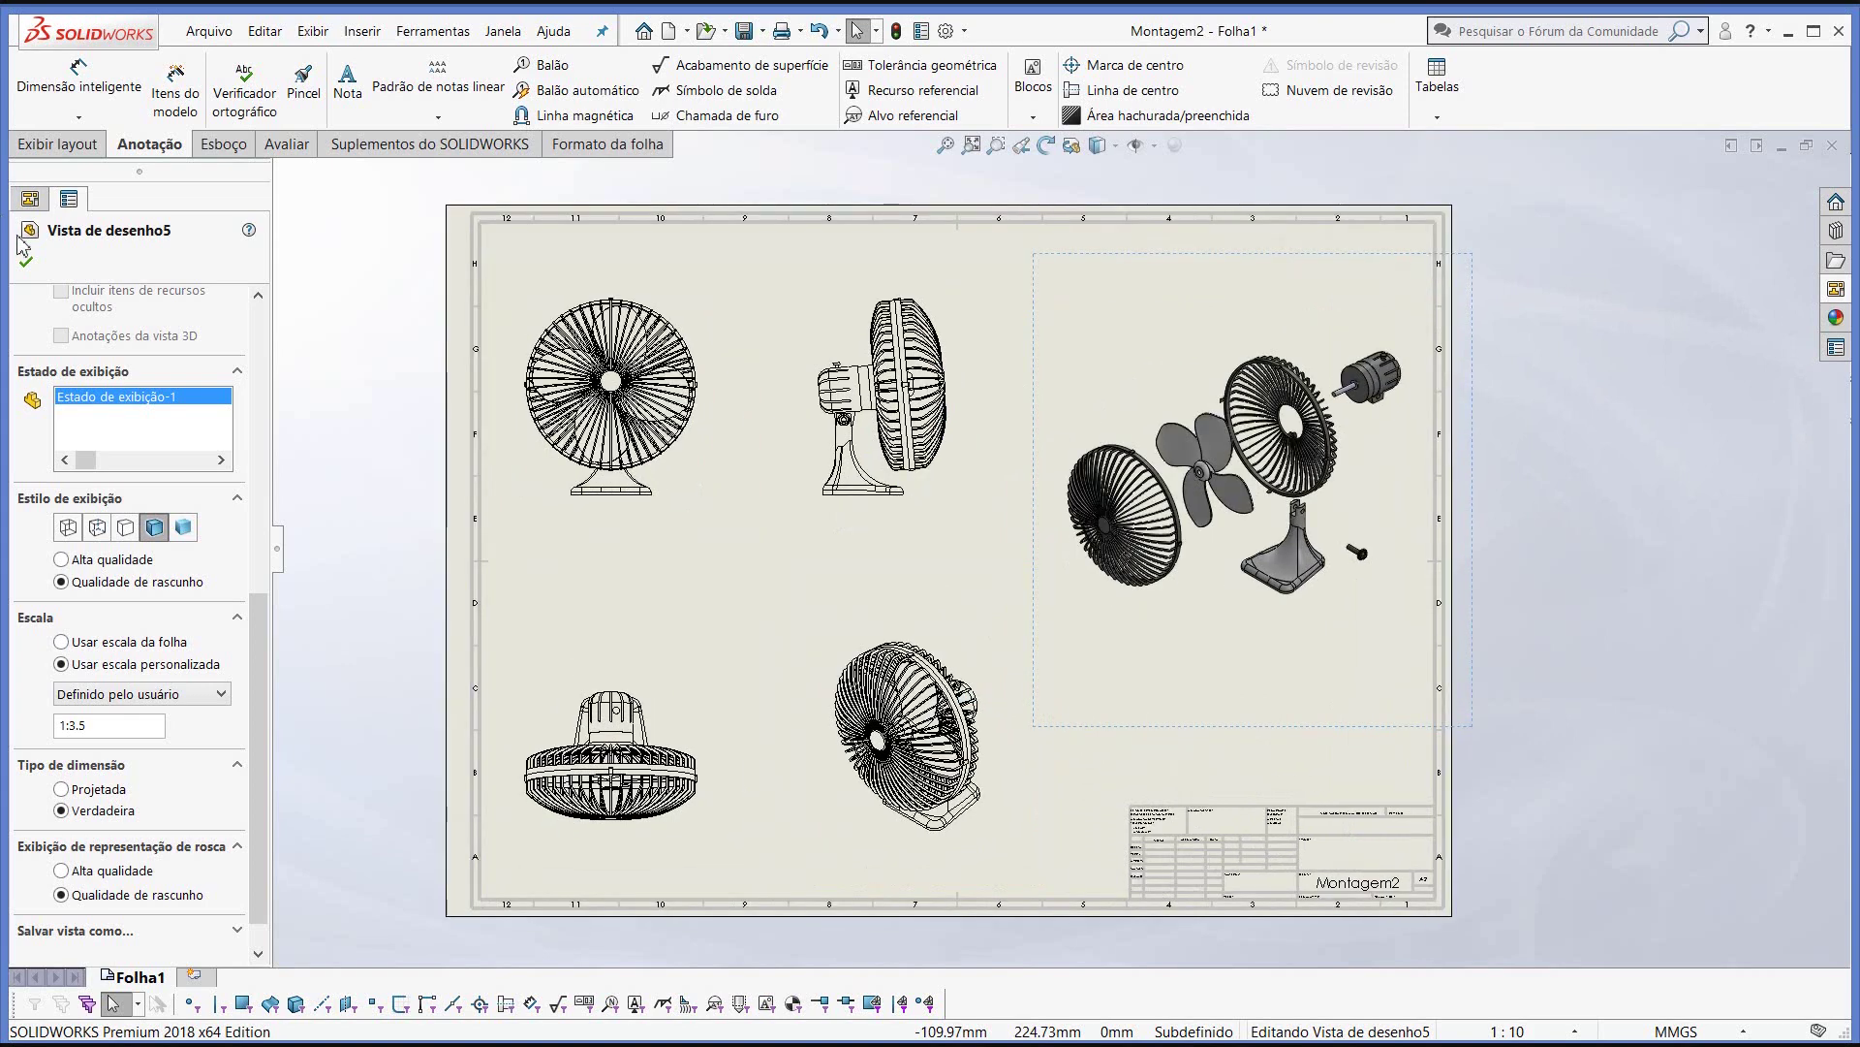
pyautogui.press('Escape')
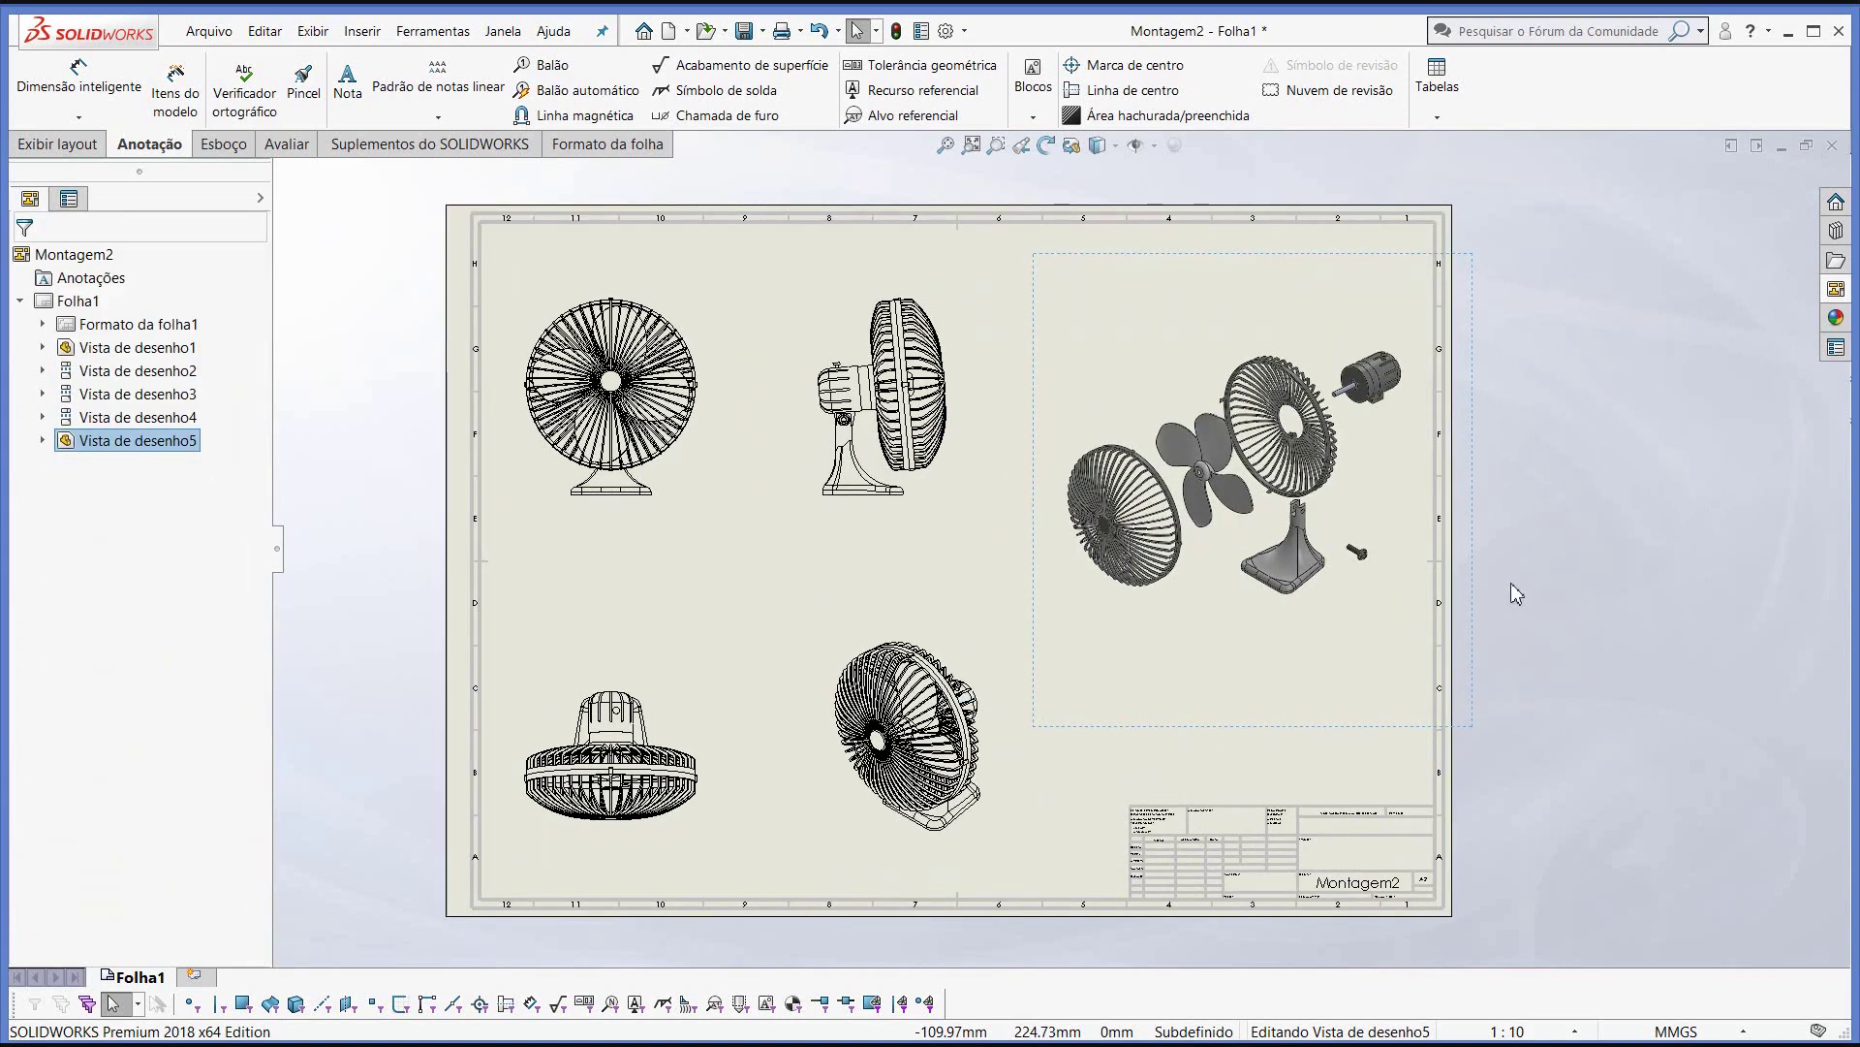
# - Deselect the view and zoom out to see the whole drawing sheet
pyautogui.click(1530, 601)
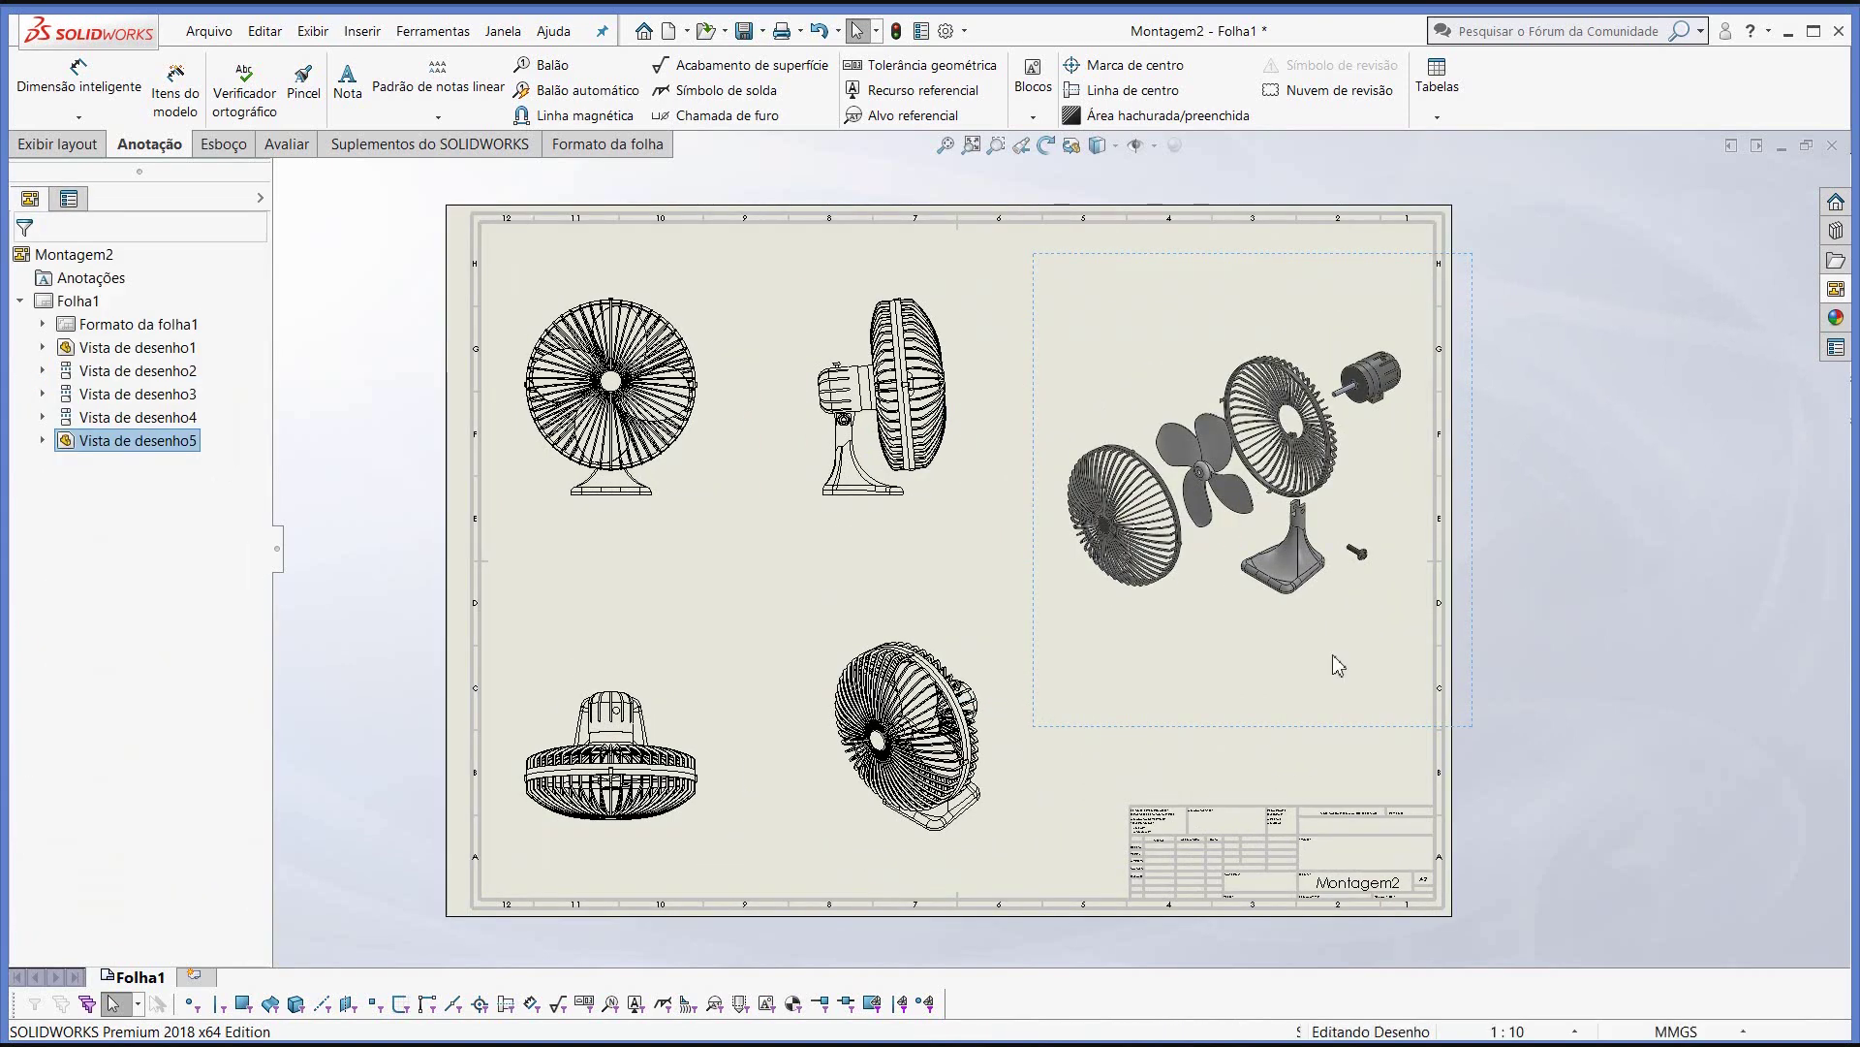
pyautogui.scroll(1, 1333, 652)
pyautogui.scroll(-1, 722, 581)
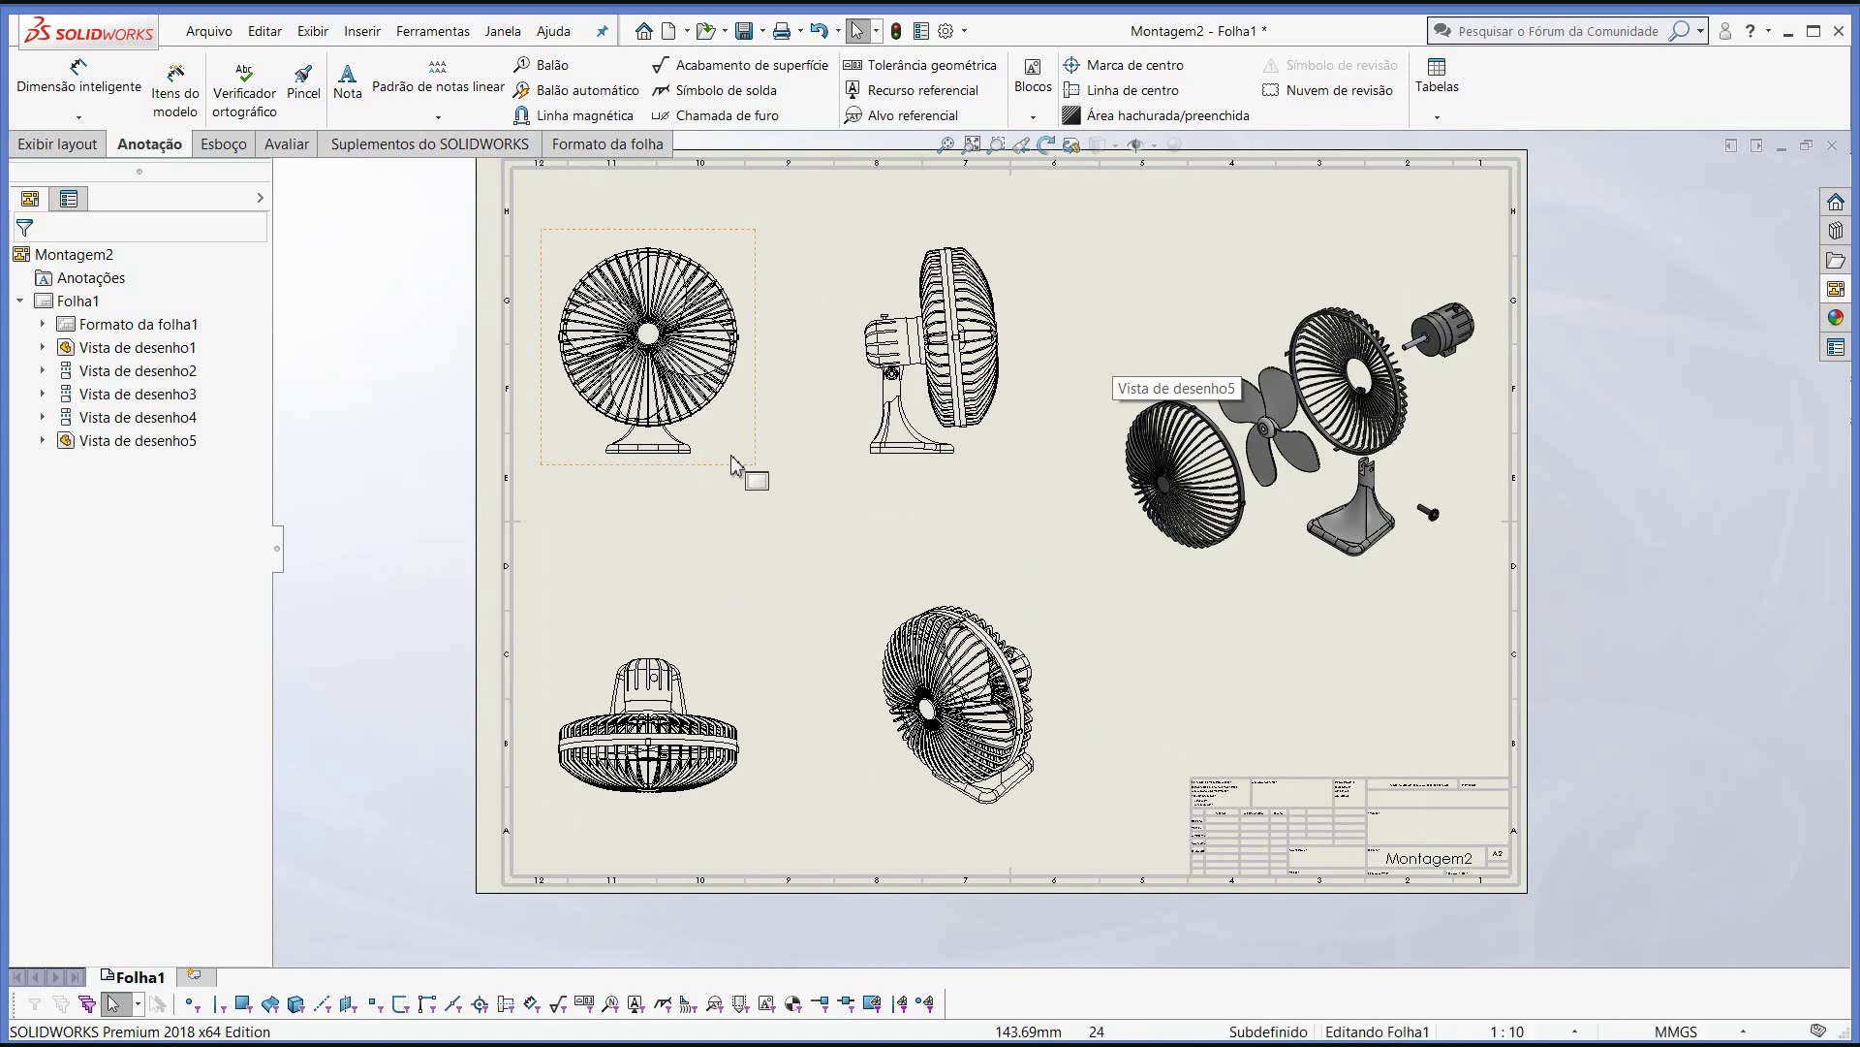
pyautogui.press('z')
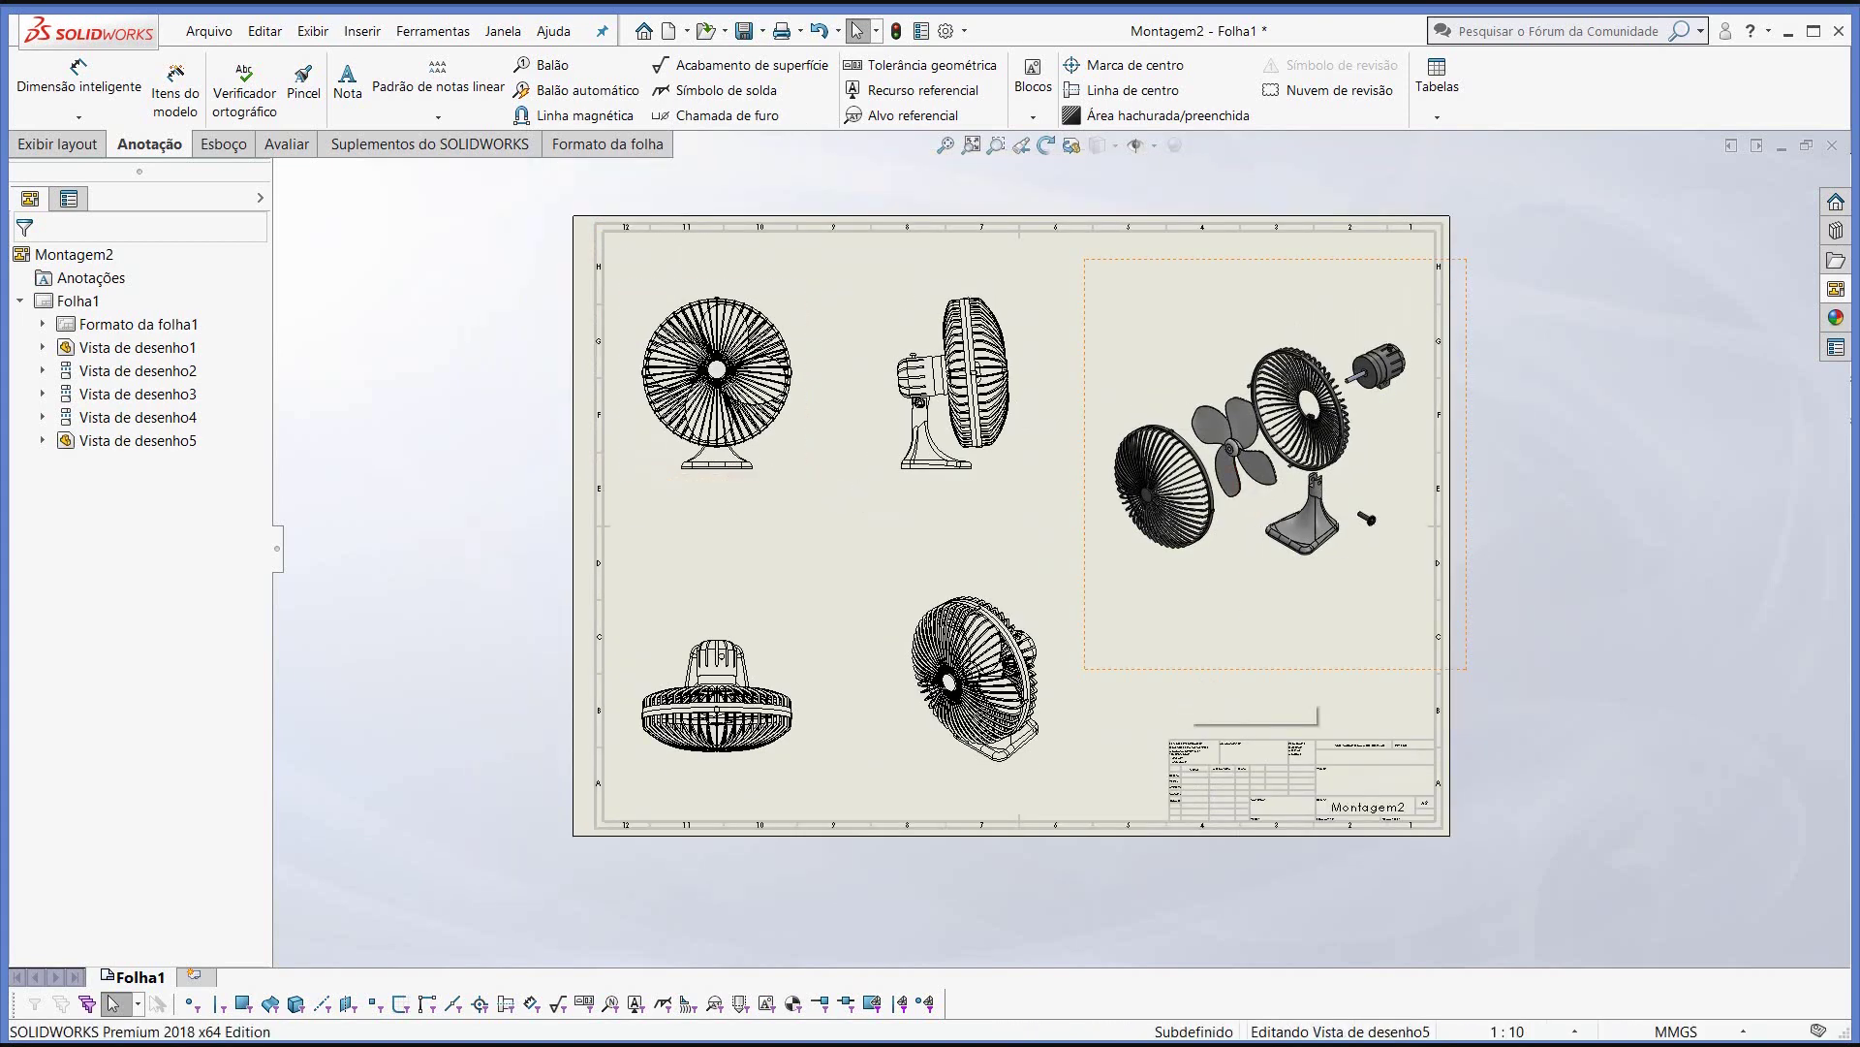
# - Insert automatic item balloons on the exploded fan view
pyautogui.click(575, 97)
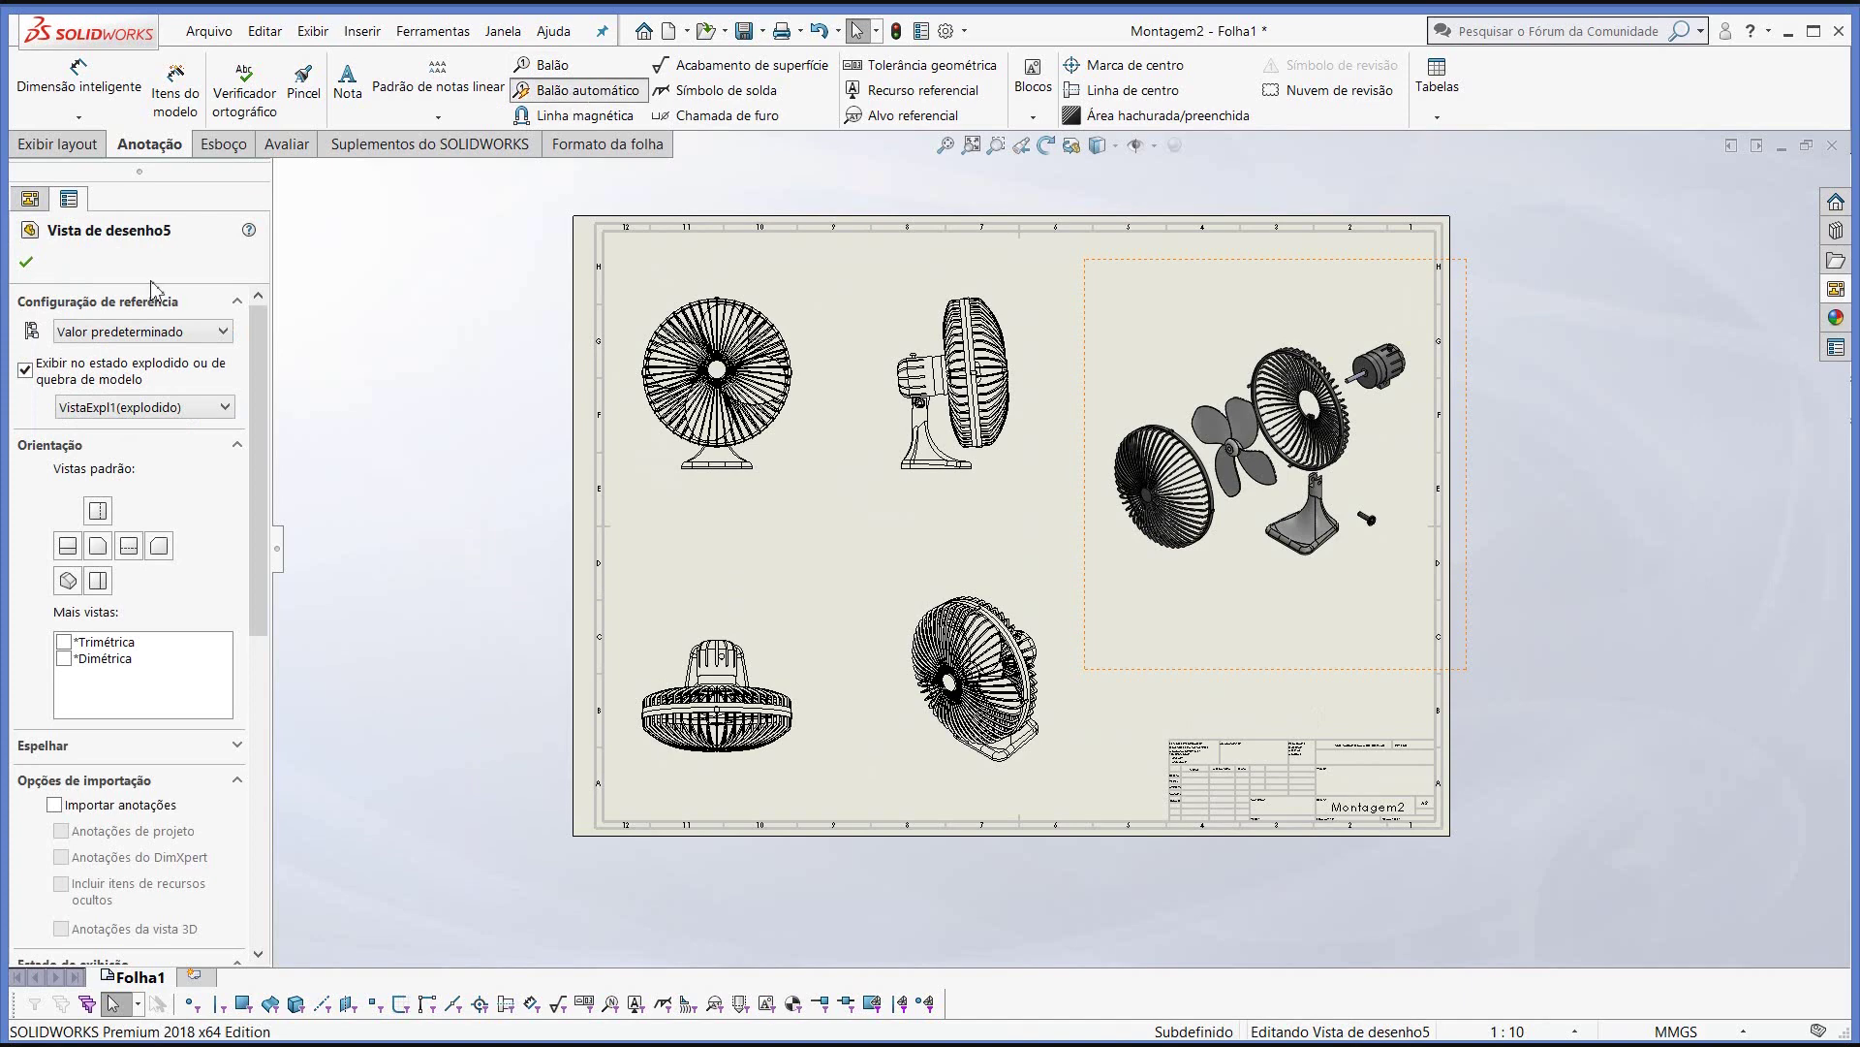
pyautogui.click(37, 260)
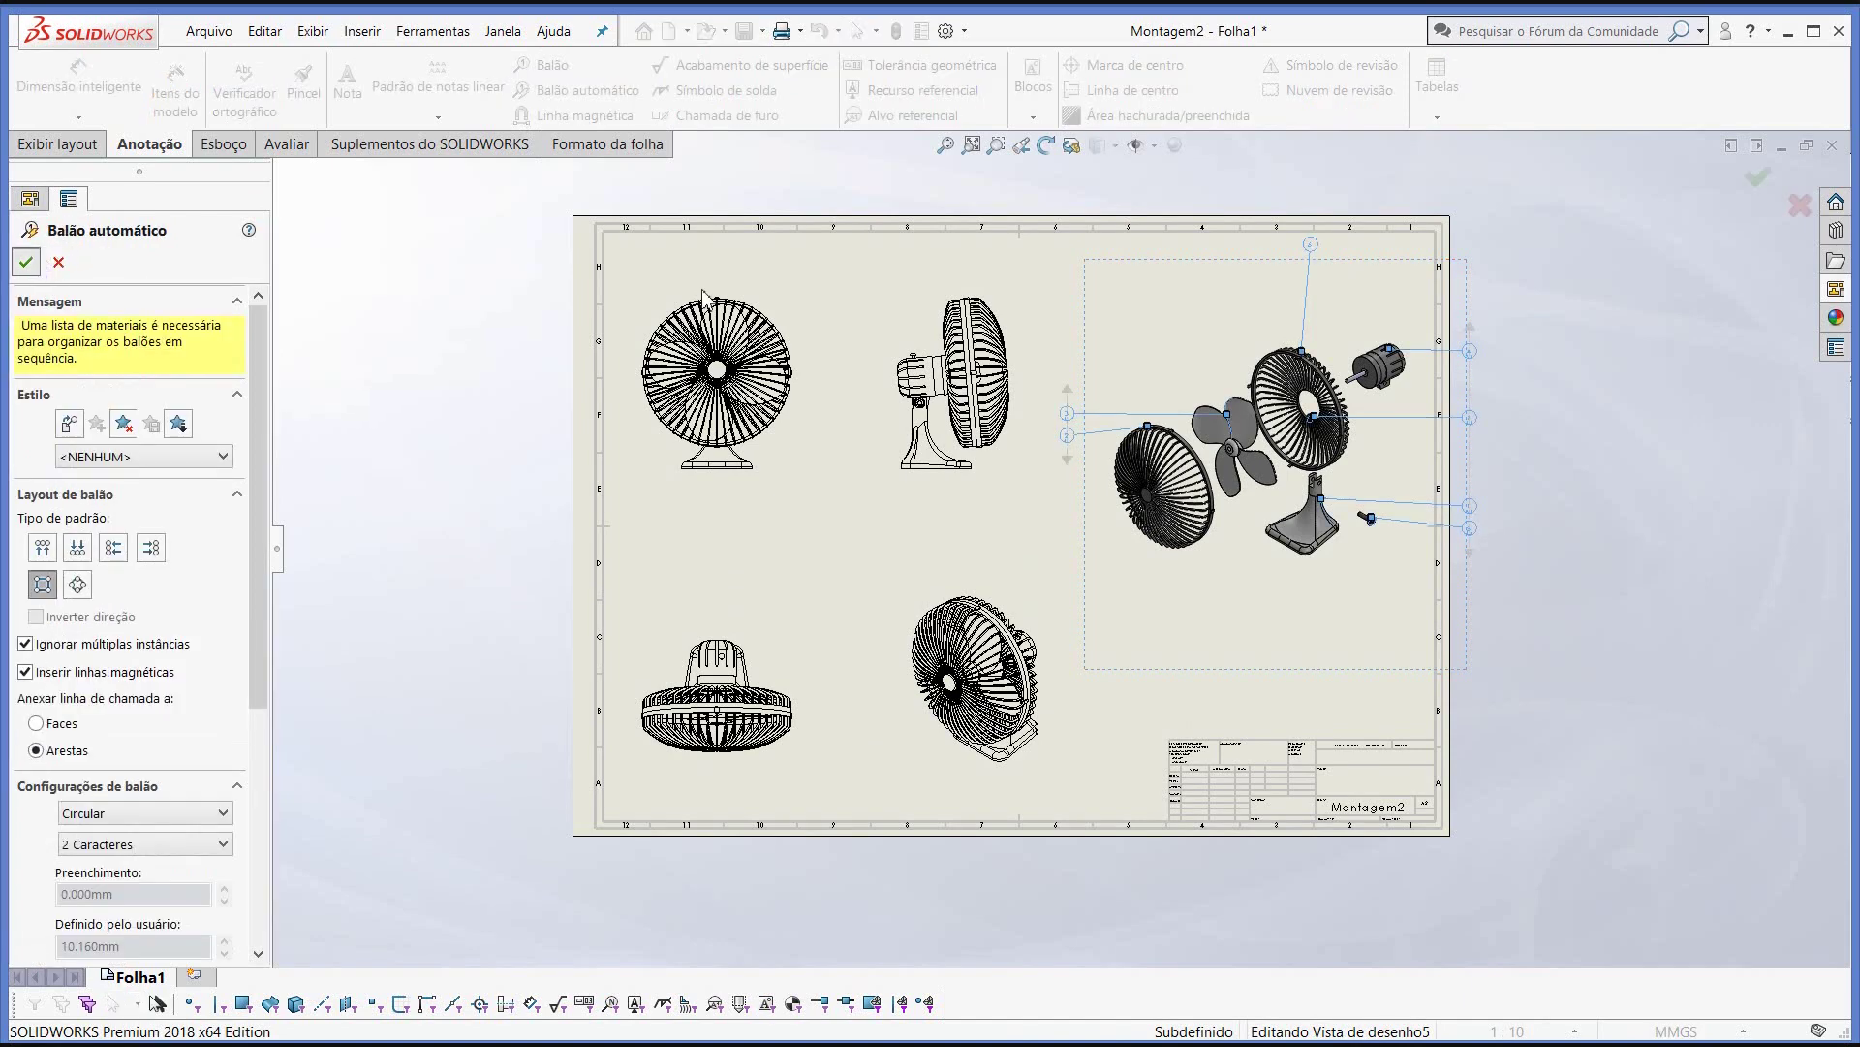
pyautogui.scroll(-1, 1351, 330)
pyautogui.scroll(-1, 1352, 330)
pyautogui.scroll(-1, 1352, 329)
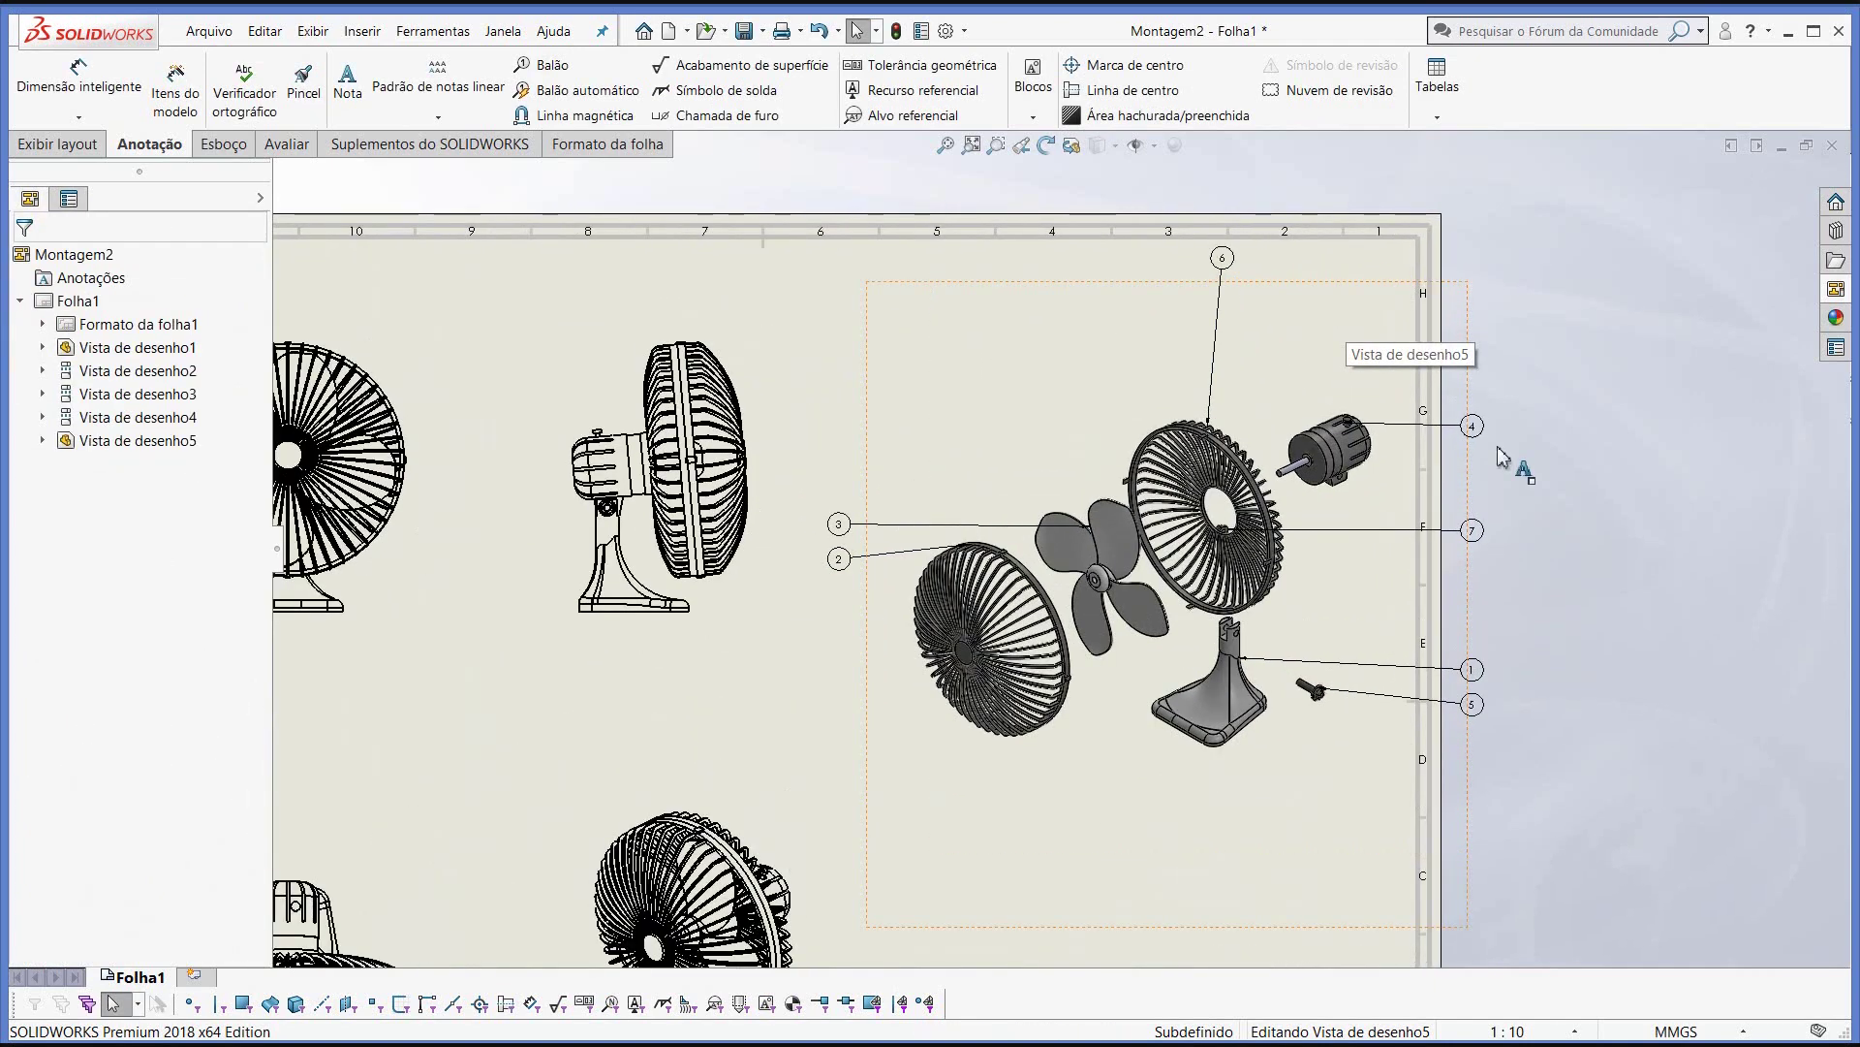
# - Align balloons 4 and 6 along the top and pull balloons 7, 1 and 5 in on the right
pyautogui.moveTo(1472, 427); pyautogui.dragTo(1350, 292)
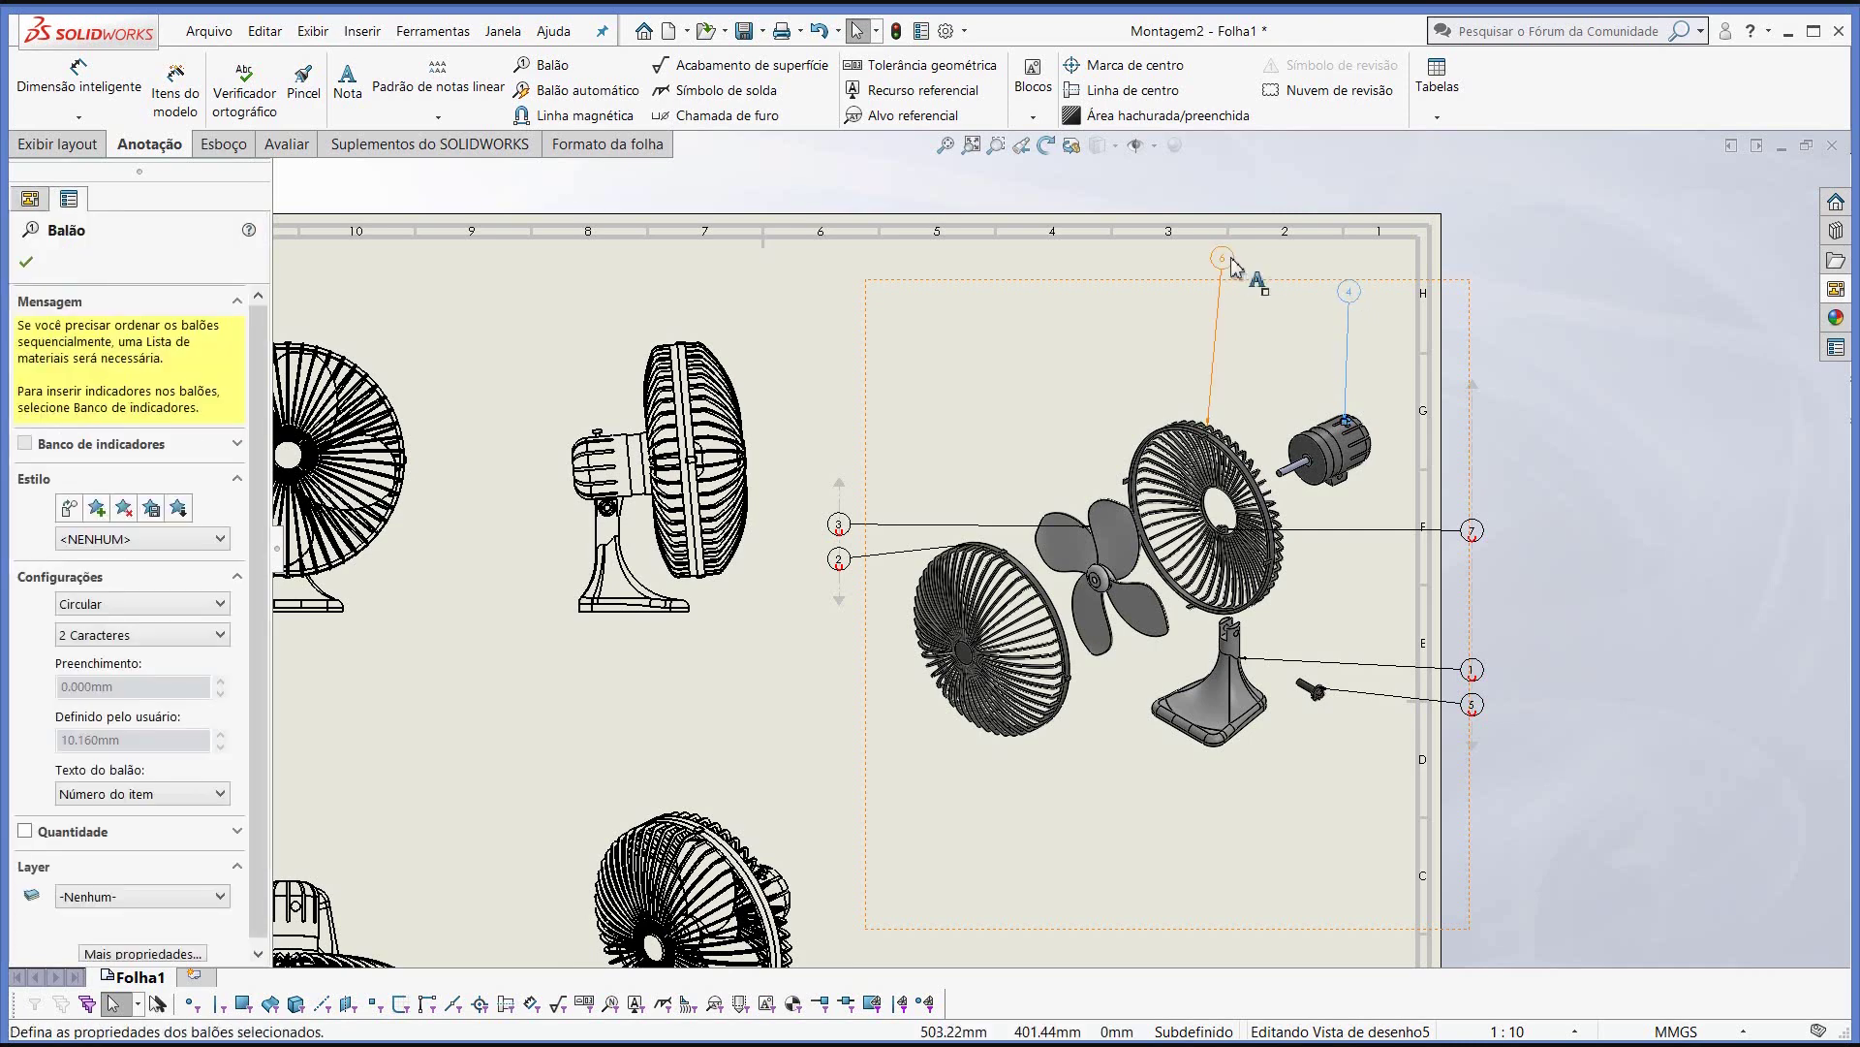
pyautogui.moveTo(1224, 259); pyautogui.dragTo(1221, 286)
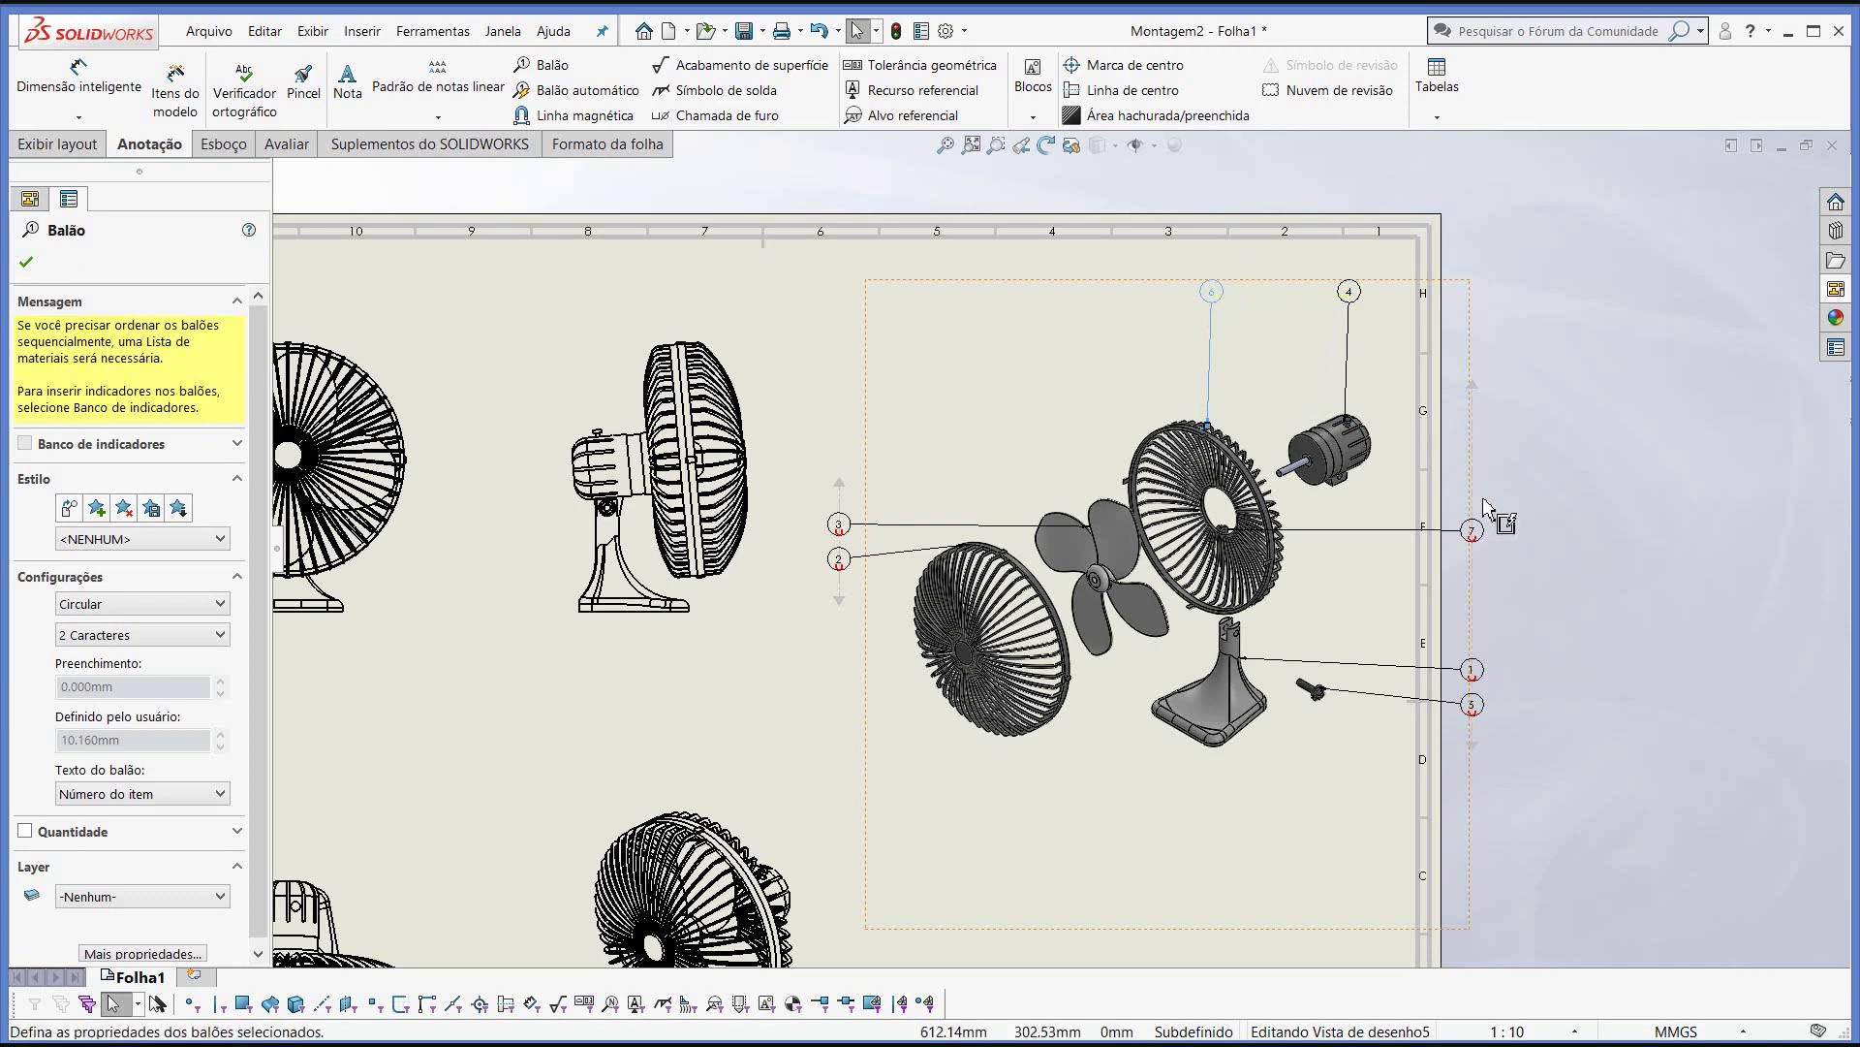
pyautogui.moveTo(1472, 530)
pyautogui.mouseDown()
pyautogui.moveTo(1374, 540)
pyautogui.moveTo(1394, 540)
pyautogui.mouseUp()
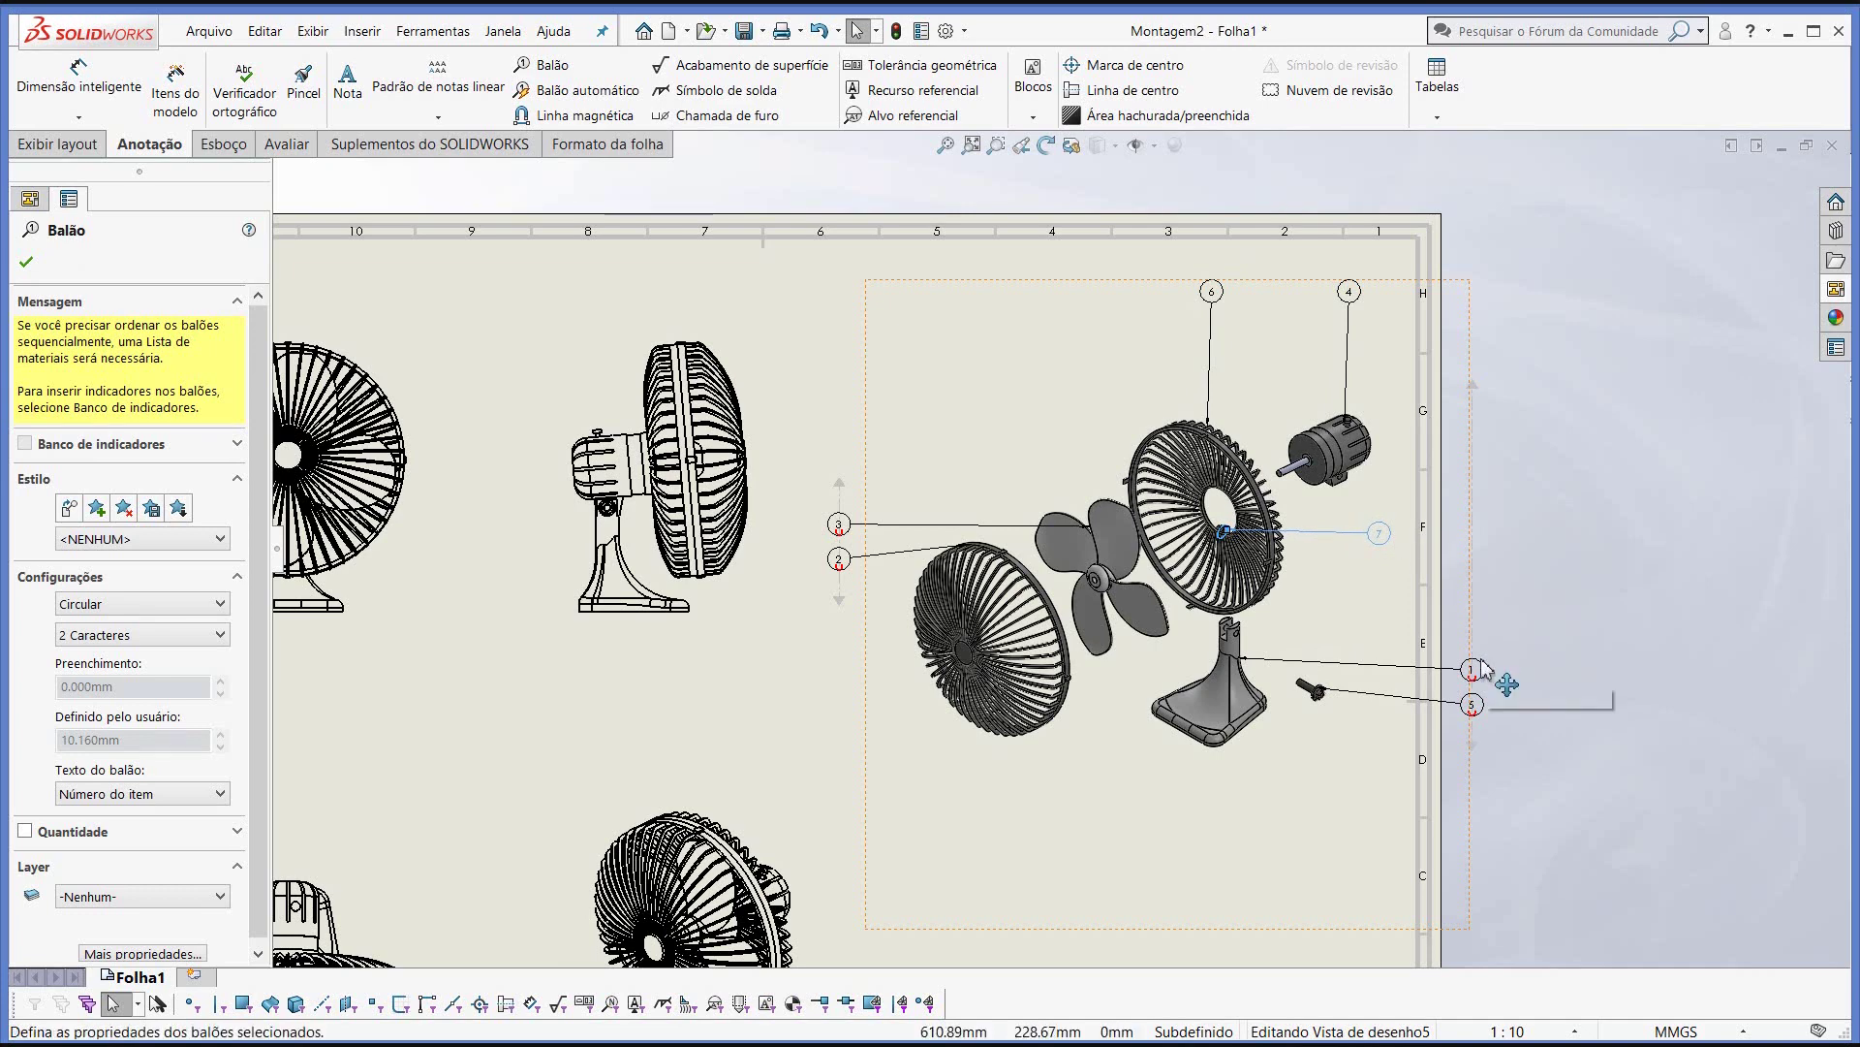
pyautogui.moveTo(1483, 667); pyautogui.dragTo(1383, 651)
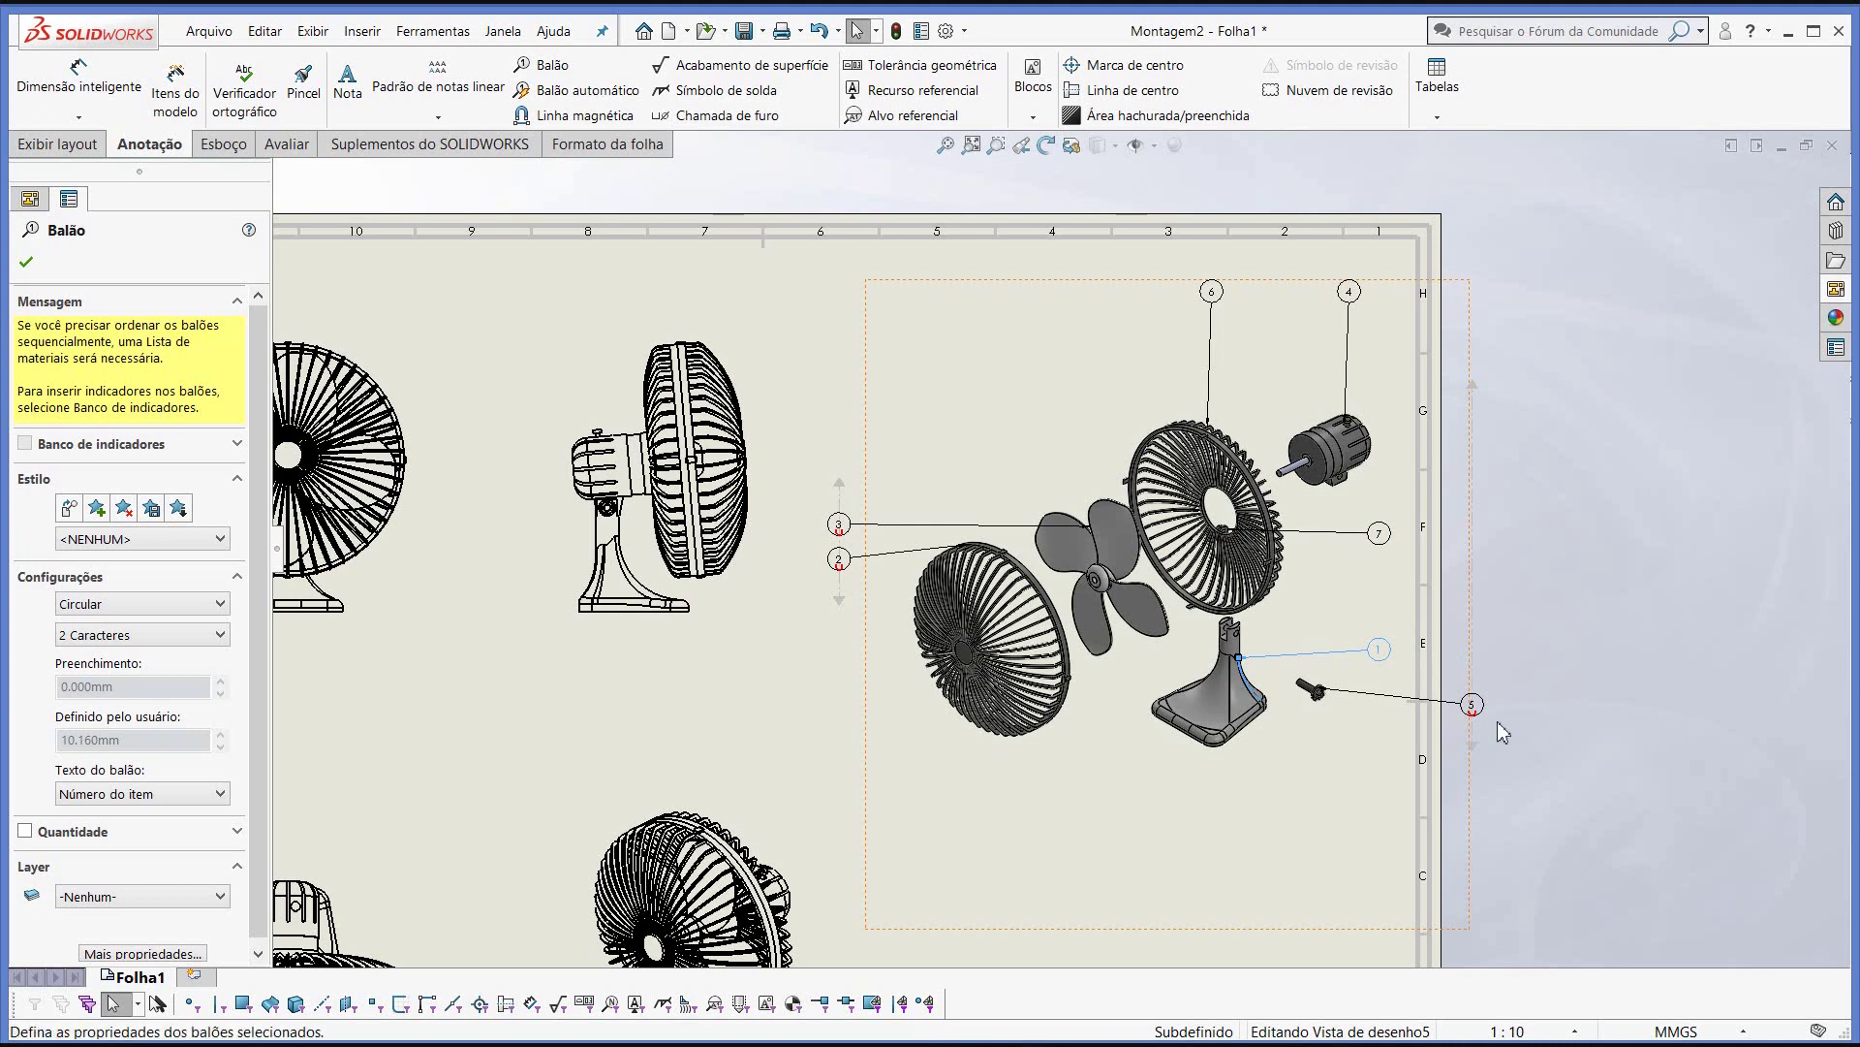
pyautogui.moveTo(1488, 723); pyautogui.dragTo(1388, 744)
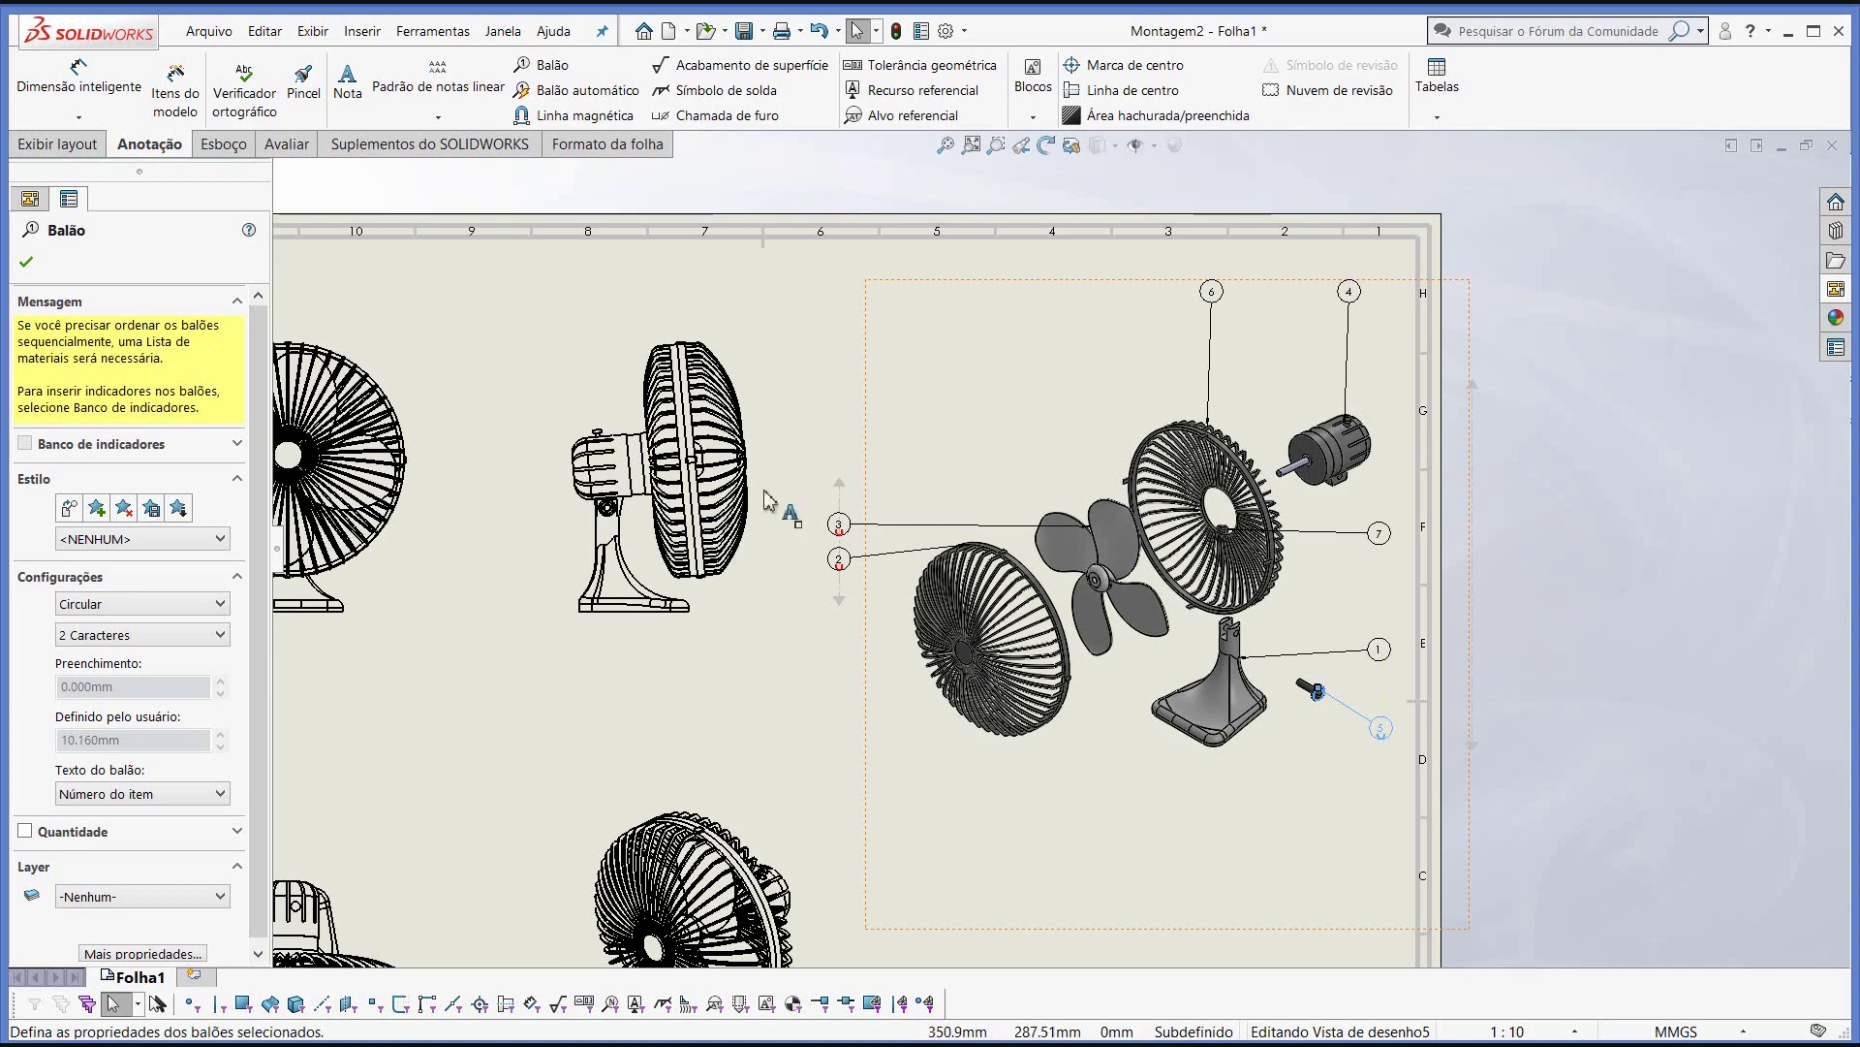
# - Move balloons 2 and 3 into the top row, confirm the balloons, and fit the sheet
pyautogui.moveTo(839, 524); pyautogui.dragTo(1110, 296)
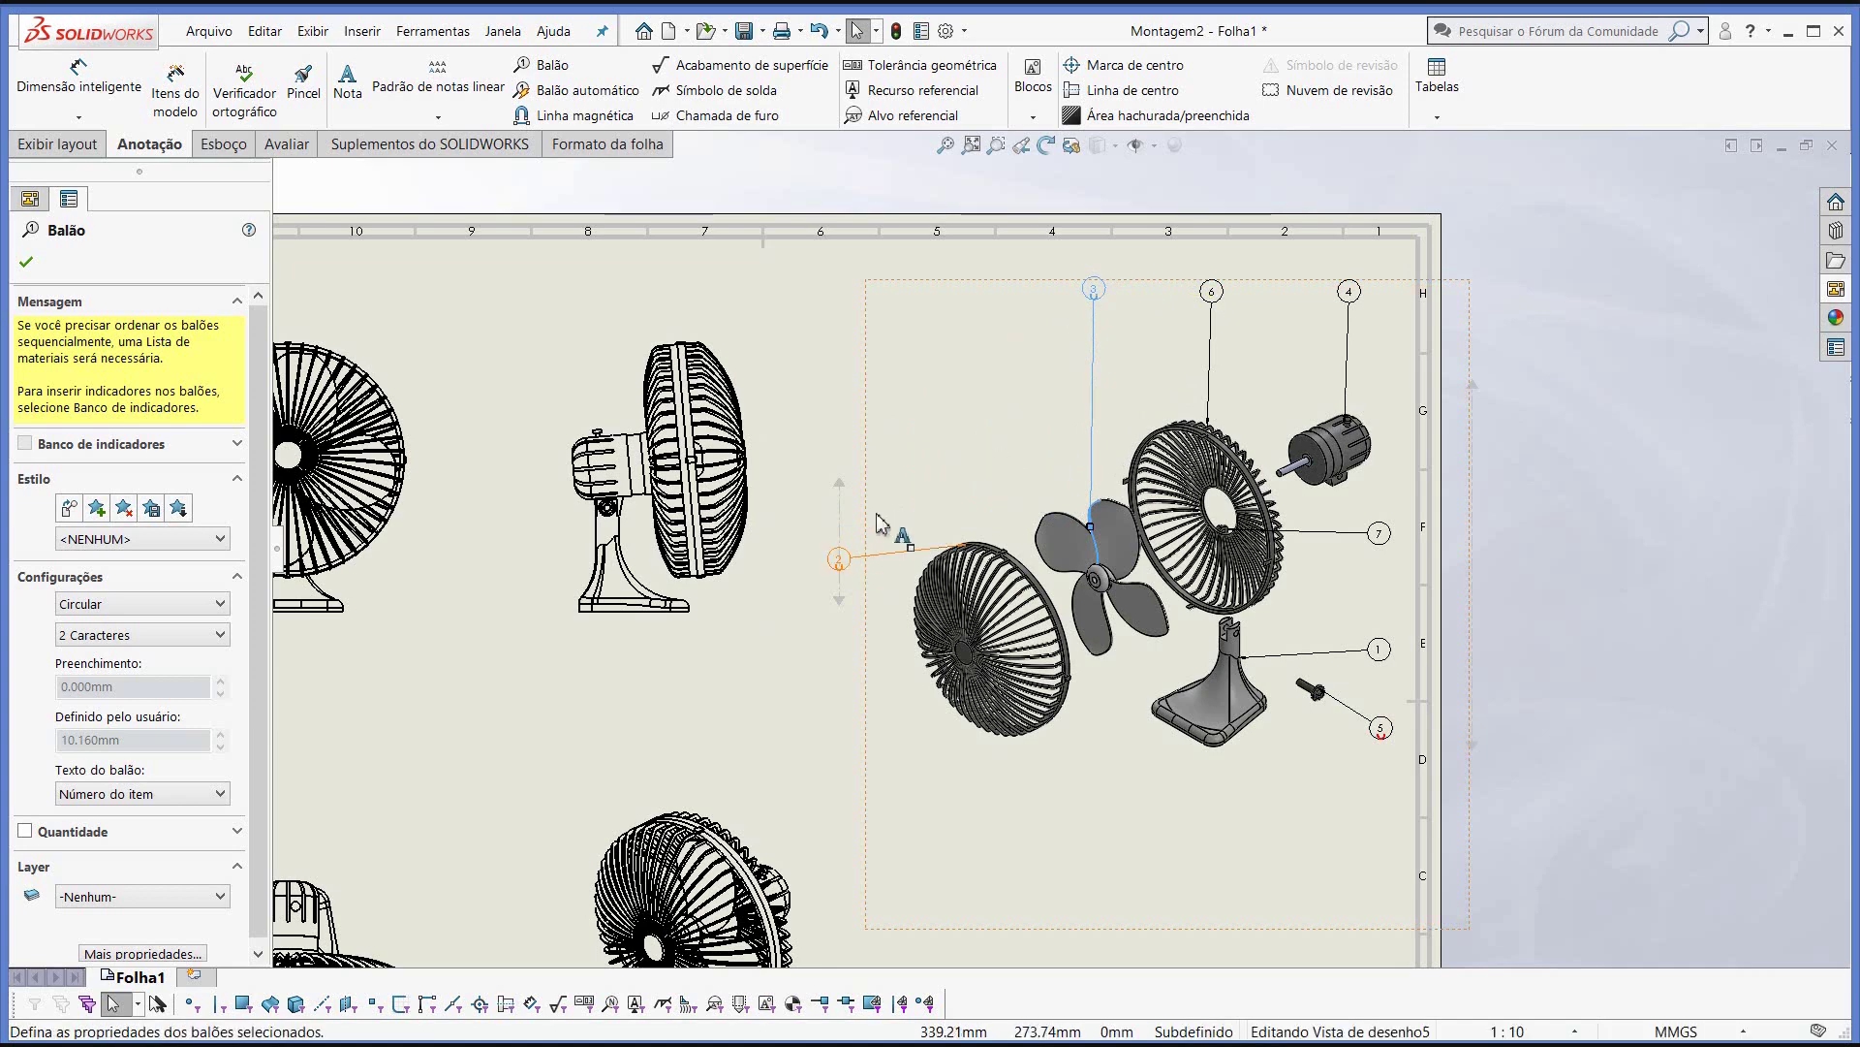
pyautogui.hotkey('ctrl', 'z')
pyautogui.moveTo(841, 559); pyautogui.dragTo(982, 279)
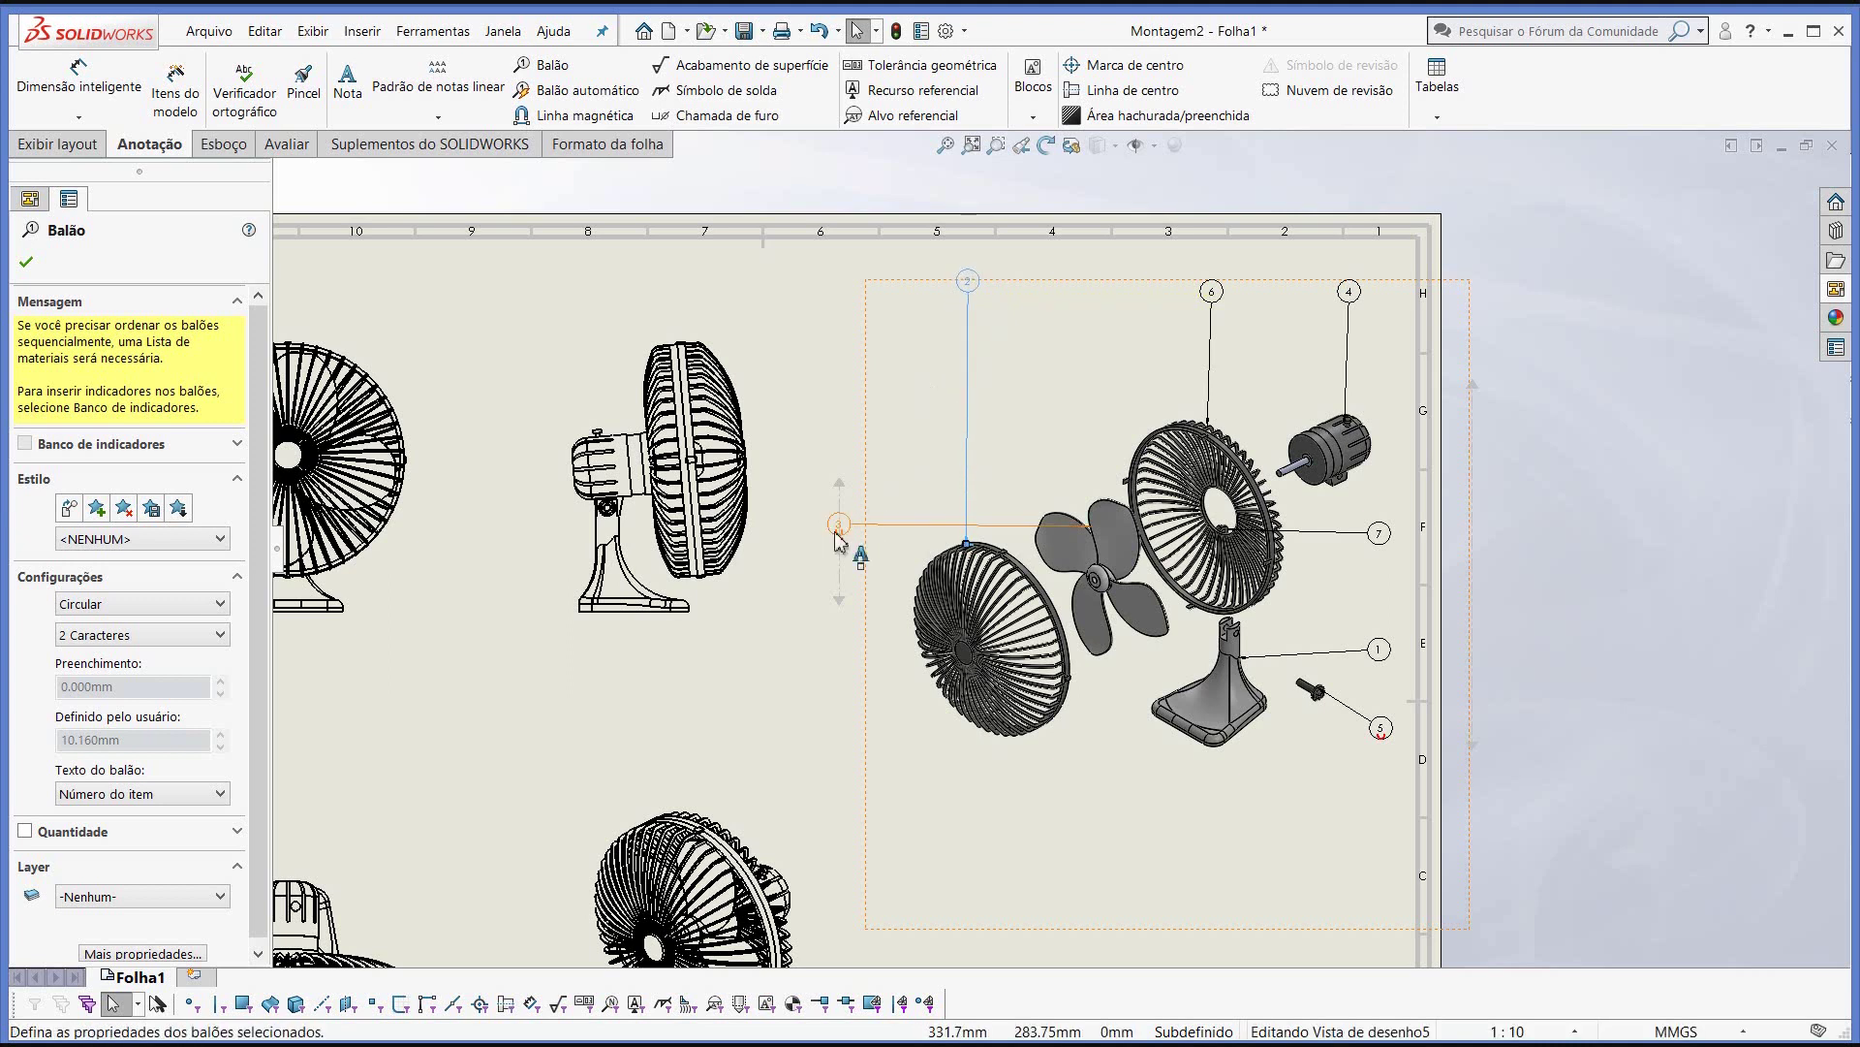
pyautogui.moveTo(837, 536); pyautogui.dragTo(1089, 304)
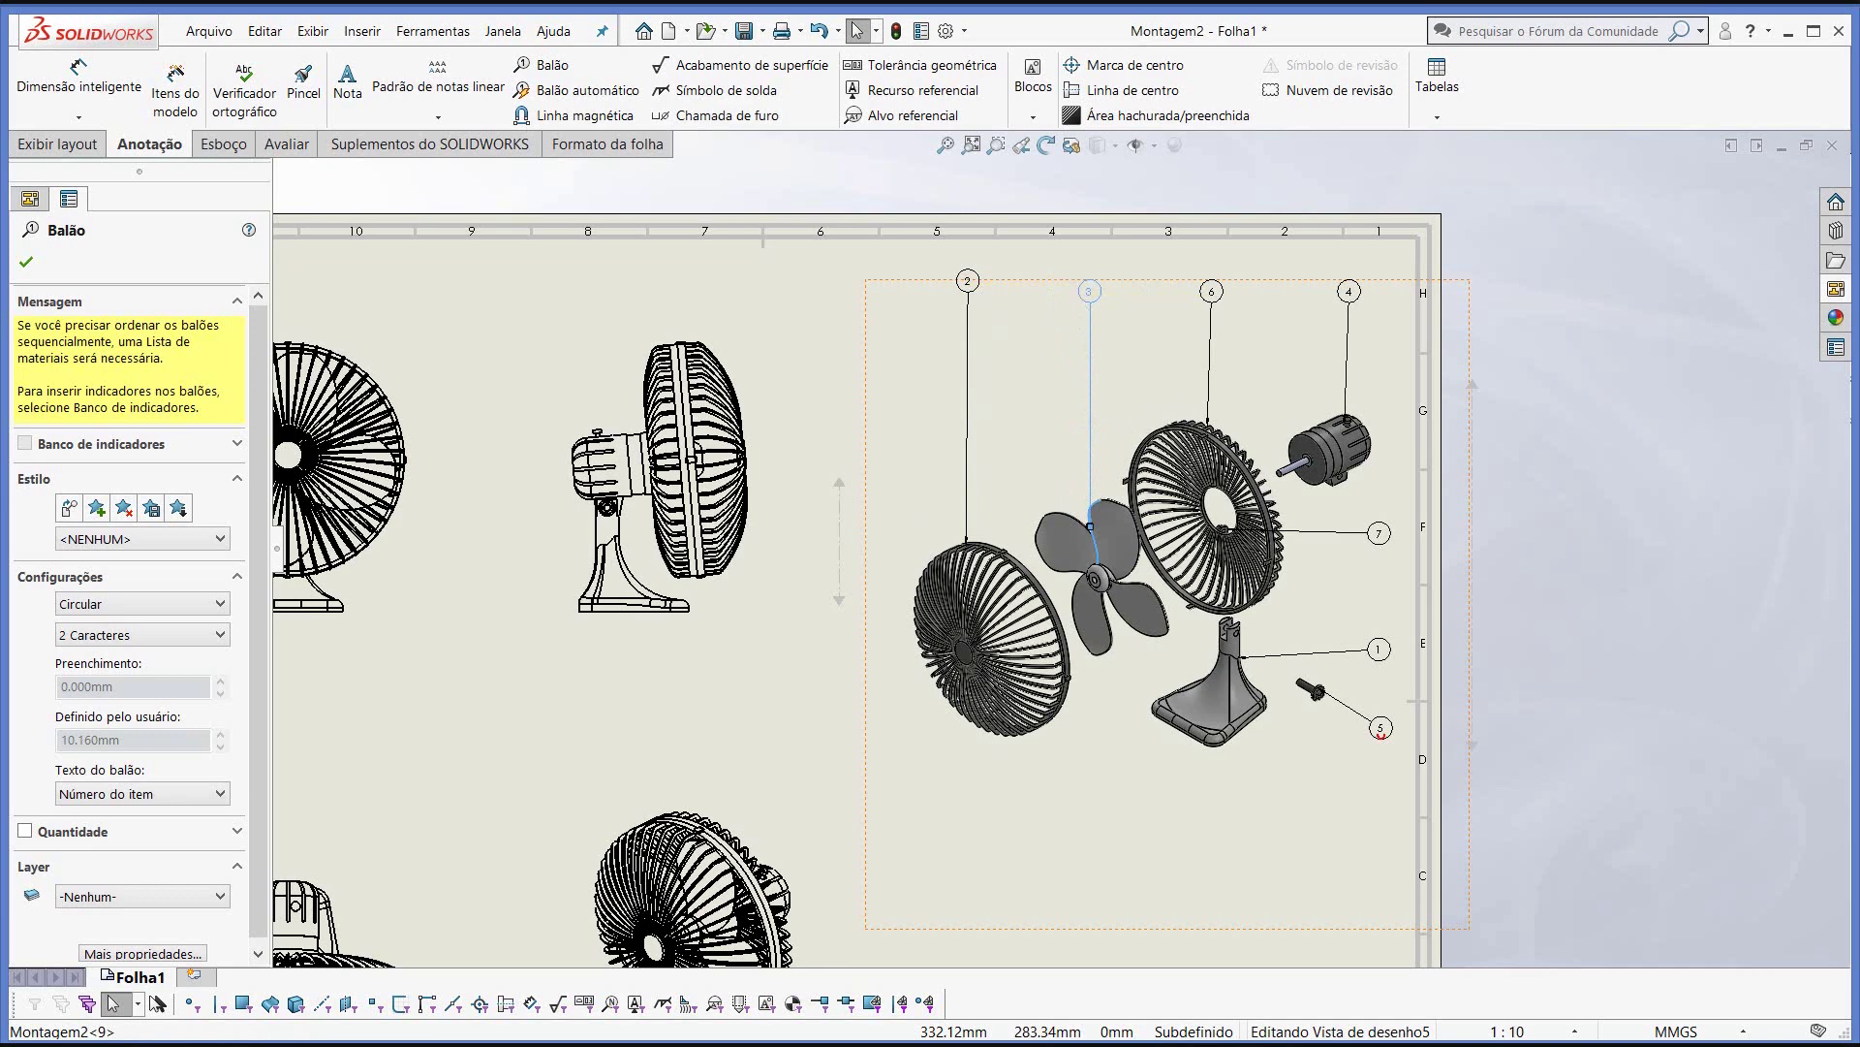
pyautogui.moveTo(965, 287); pyautogui.dragTo(965, 296)
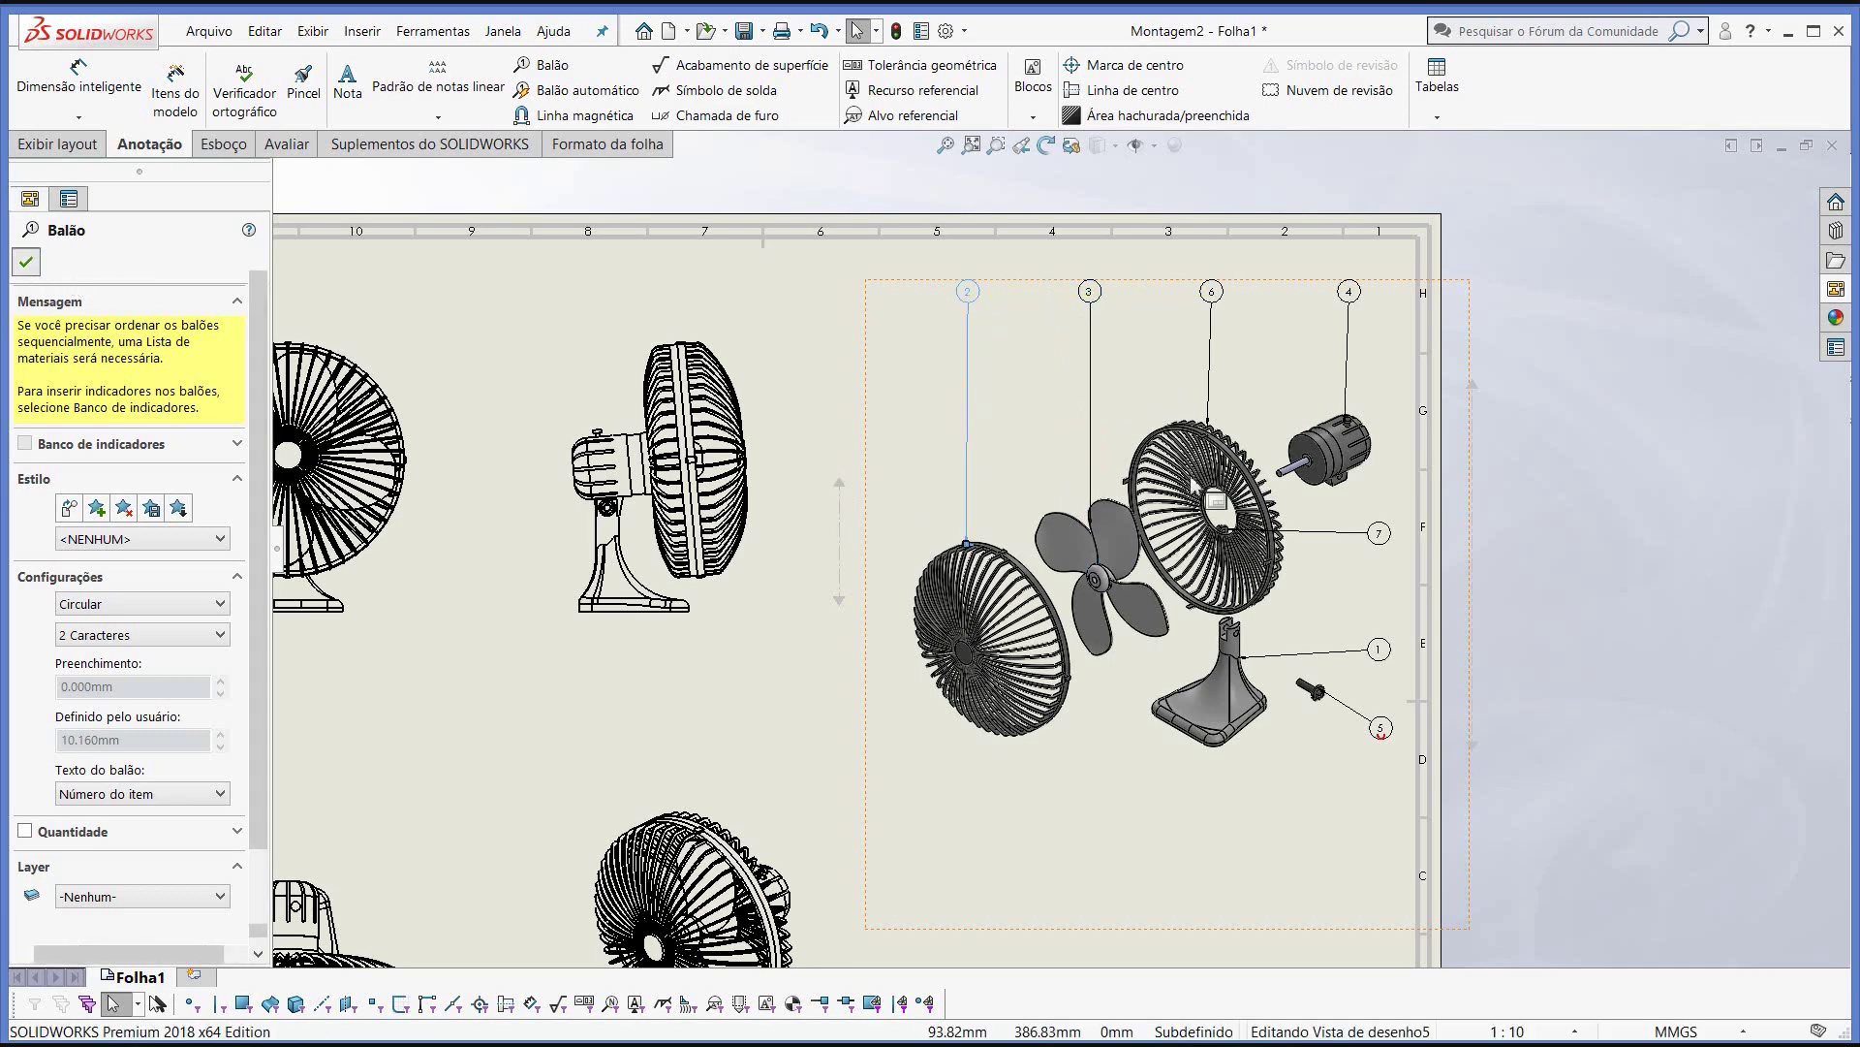
pyautogui.click(26, 261)
pyautogui.press('f')
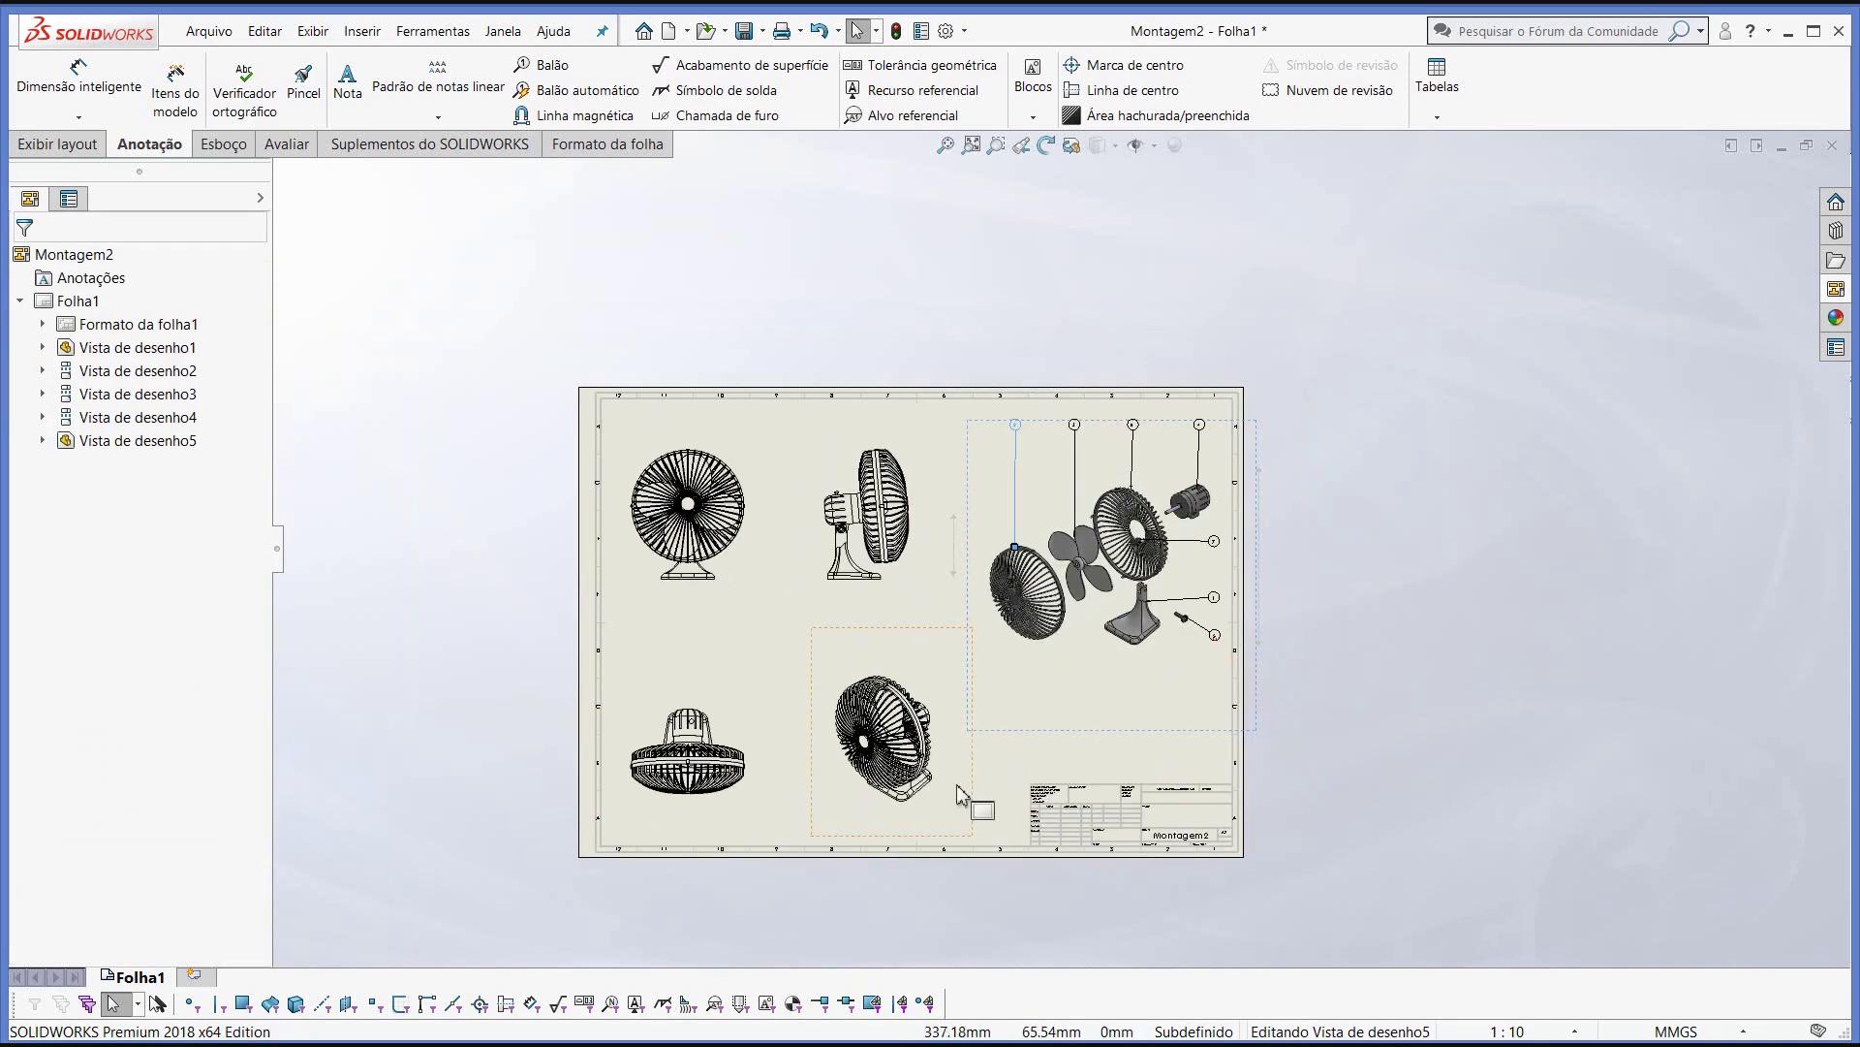
pyautogui.scroll(-1, 959, 794)
pyautogui.scroll(-1, 727, 580)
pyautogui.scroll(-1, 725, 570)
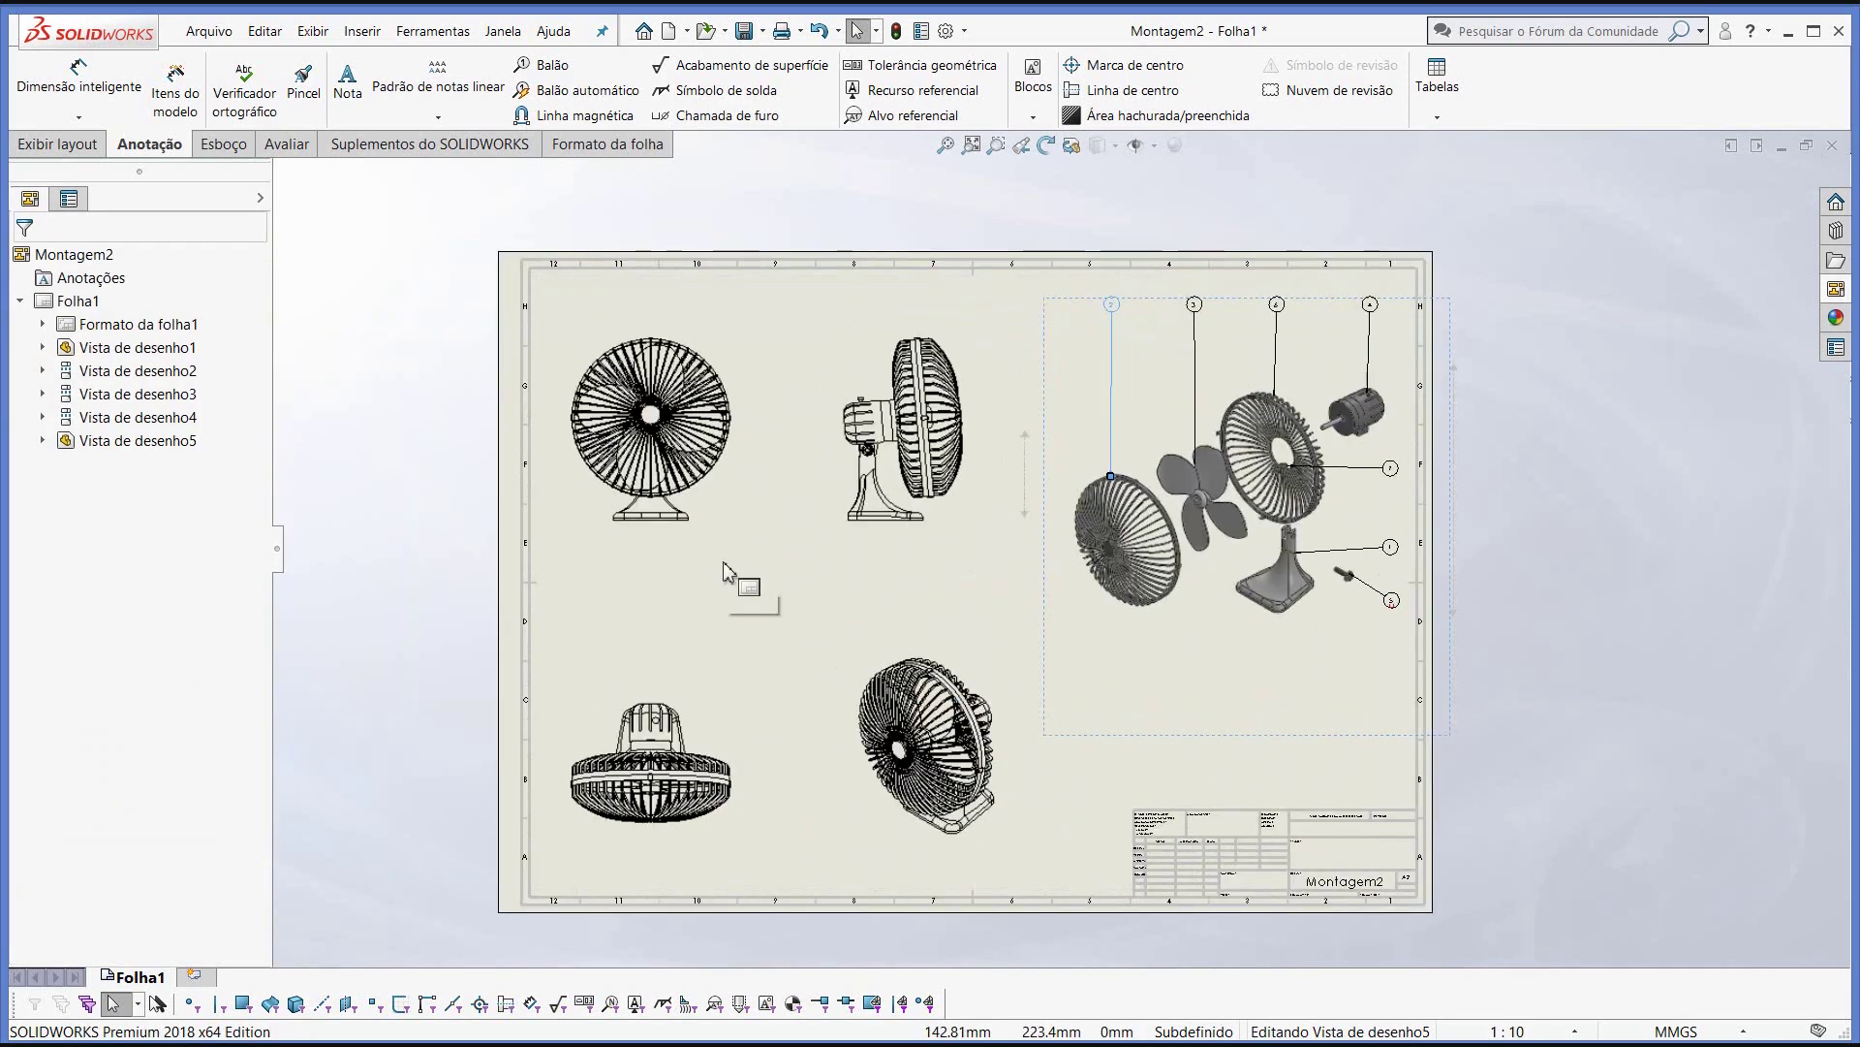